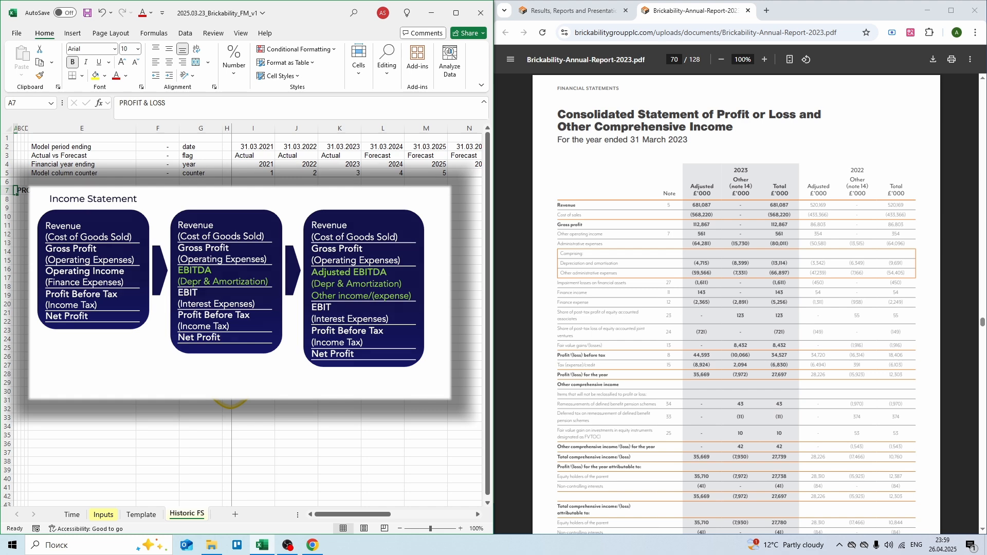
# Step: Add a Revenue - actuals row in GBP MM with 520,17 for 2022 and 681,087 for 2023
pyautogui.press('Down')
pyautogui.press('Right')
pyautogui.press('Right')
pyautogui.press('Right')
pyautogui.press('Right')
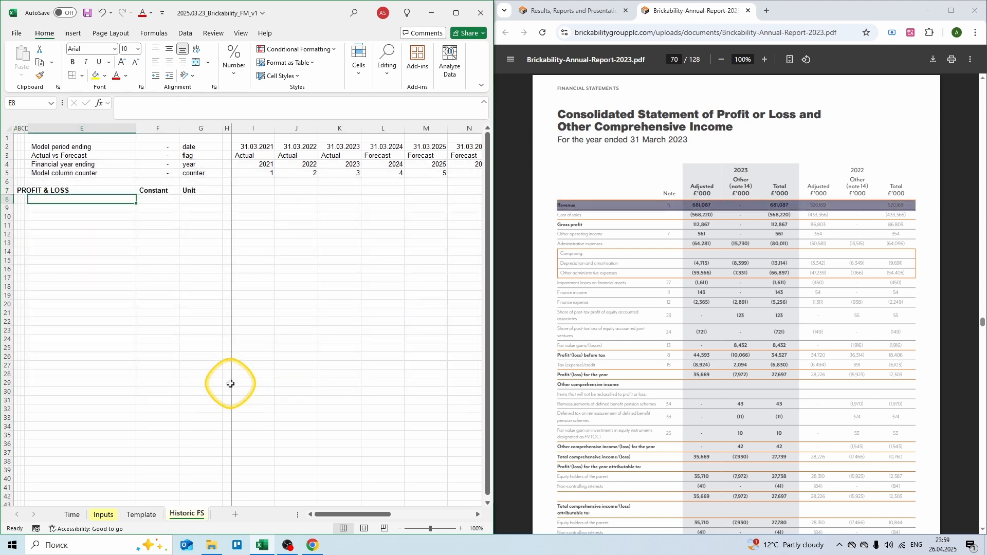
pyautogui.write('Revenue - actuals')
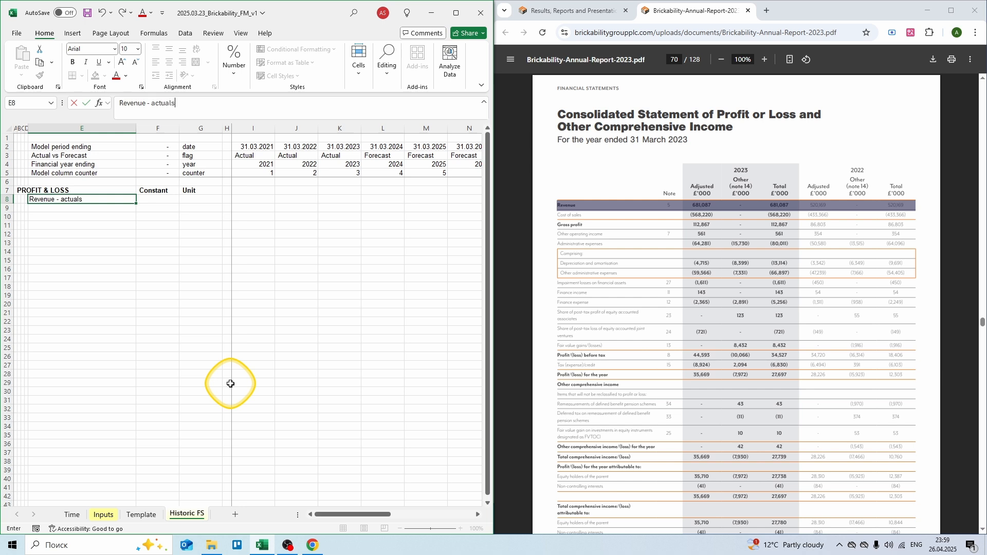
pyautogui.press('Tab')
pyautogui.press('Tab')
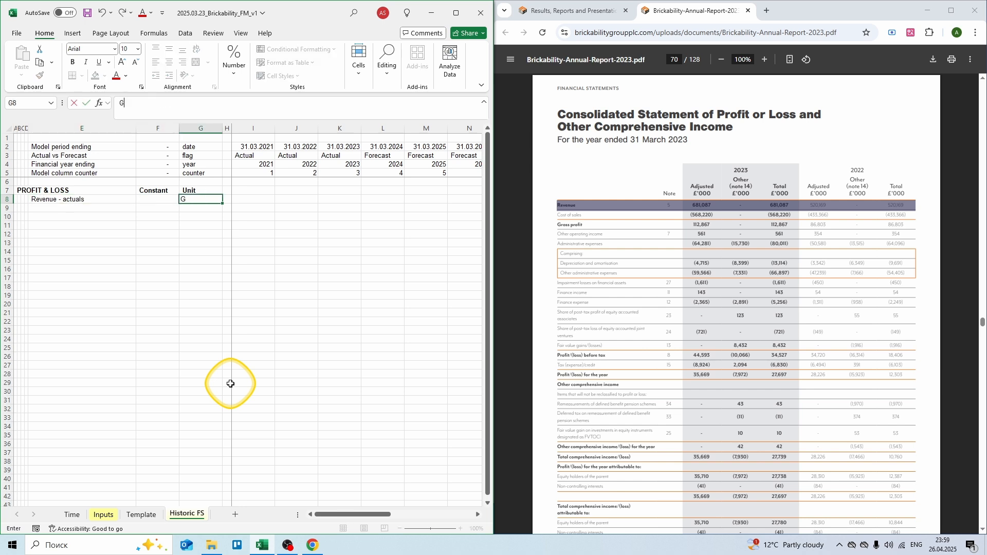
pyautogui.write('GBP MM')
pyautogui.press('Tab')
pyautogui.press('Tab')
pyautogui.press('Tab')
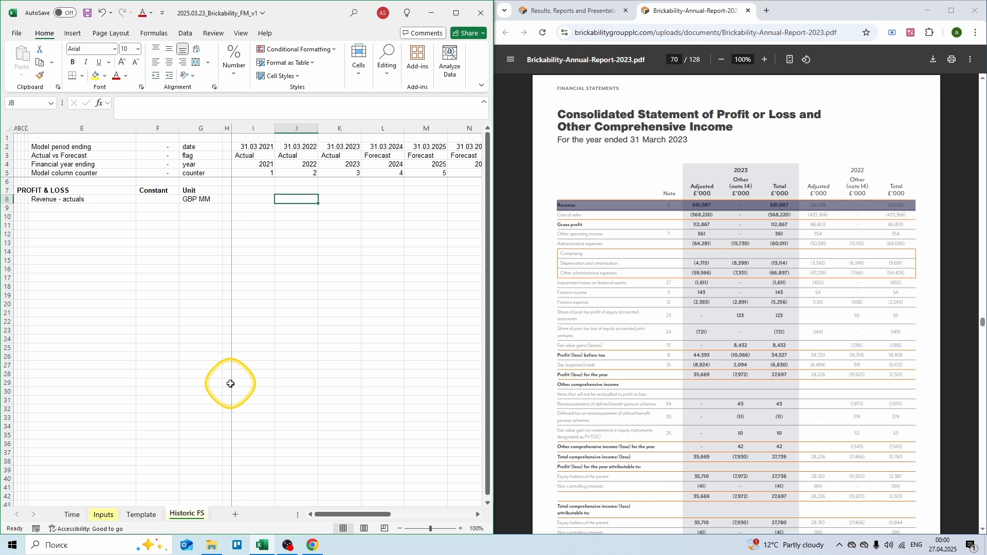
pyautogui.write('= 520')
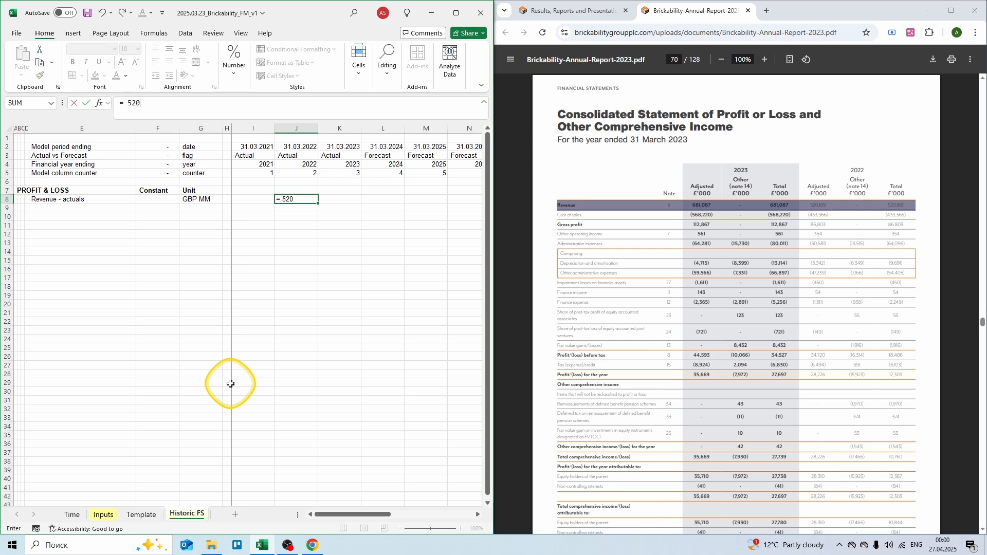
pyautogui.write(',17')
pyautogui.press('Tab')
pyautogui.write('=')
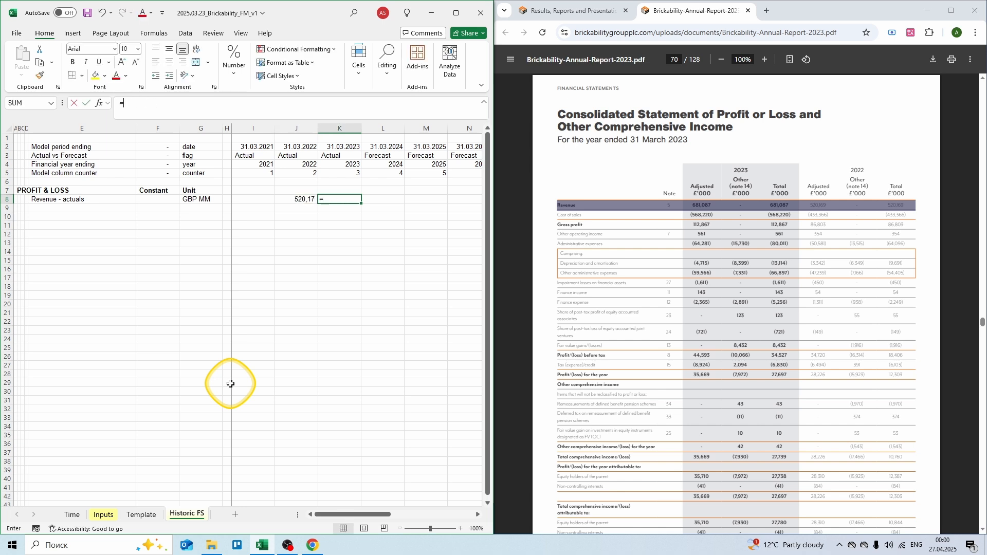
pyautogui.write(' 681')
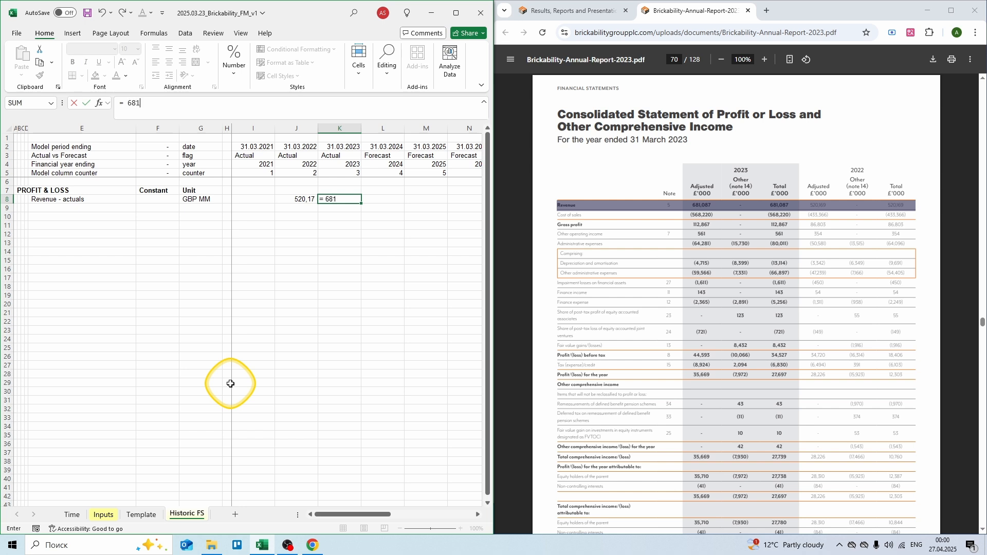
pyautogui.write(',087')
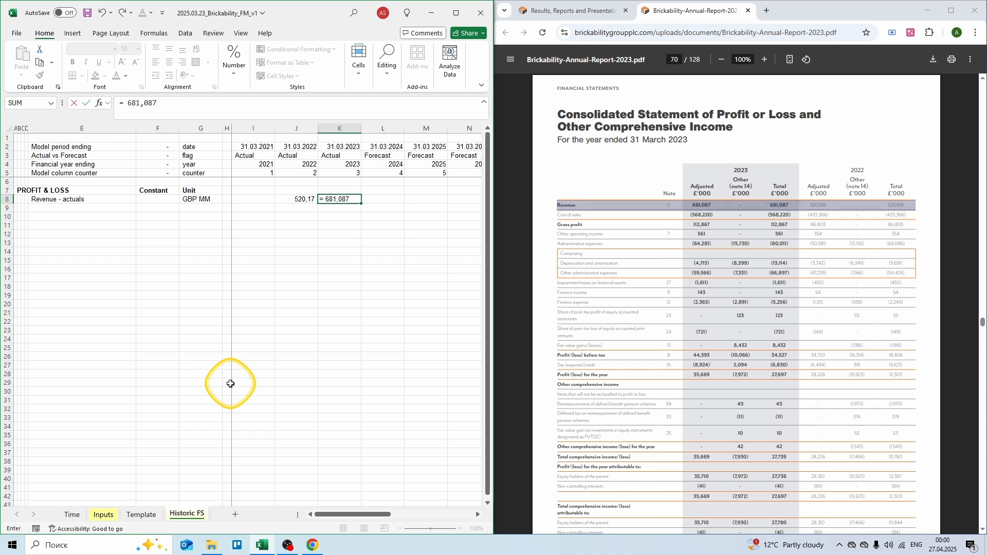
pyautogui.press('Return')
pyautogui.press('Left')
pyautogui.press('Left')
pyautogui.press('Left')
pyautogui.press('Left')
pyautogui.press('Left')
pyautogui.press('Left')
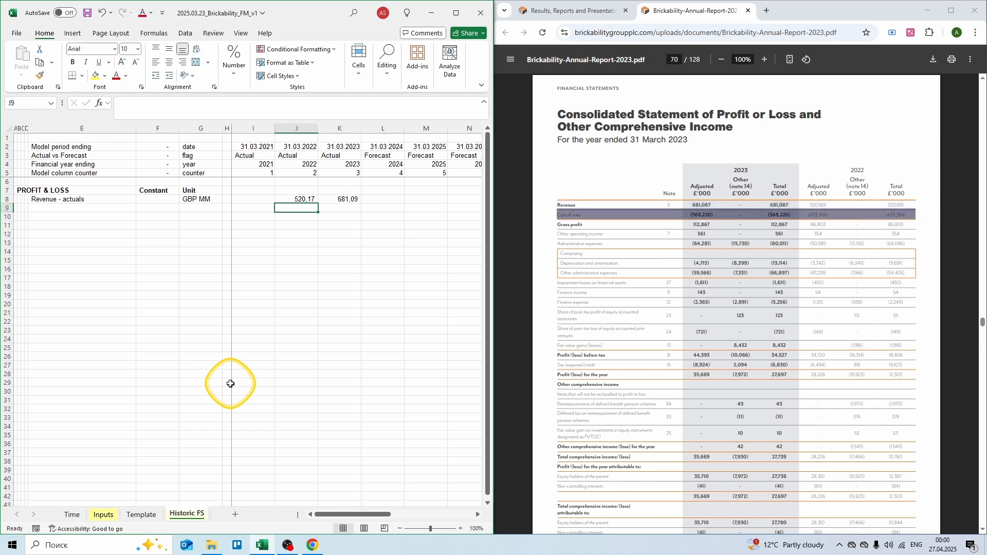
# Step: Add a Cost of Sales - actuals row in GBP MM with -433,366 and -568,220, then label Gross Profit
pyautogui.write('C')
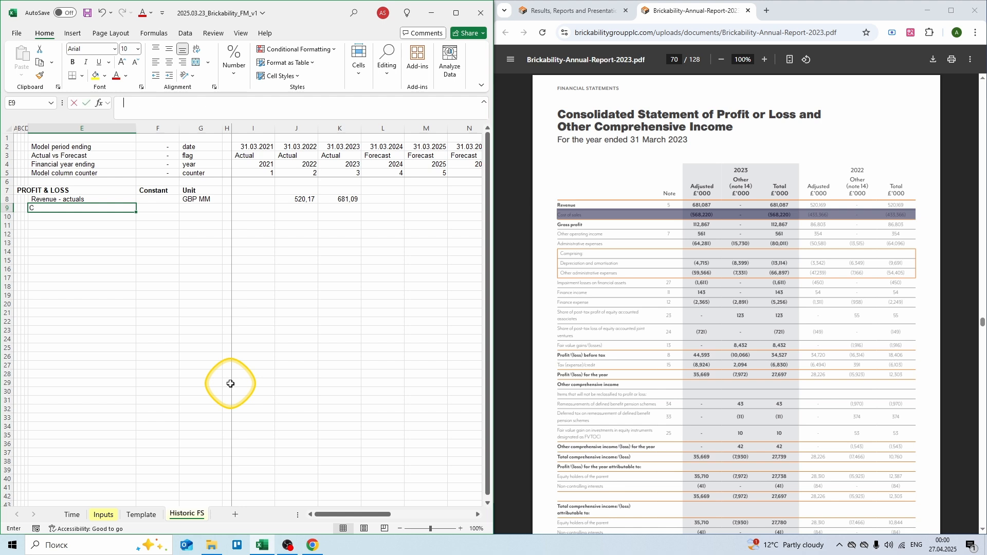
pyautogui.write('ost of')
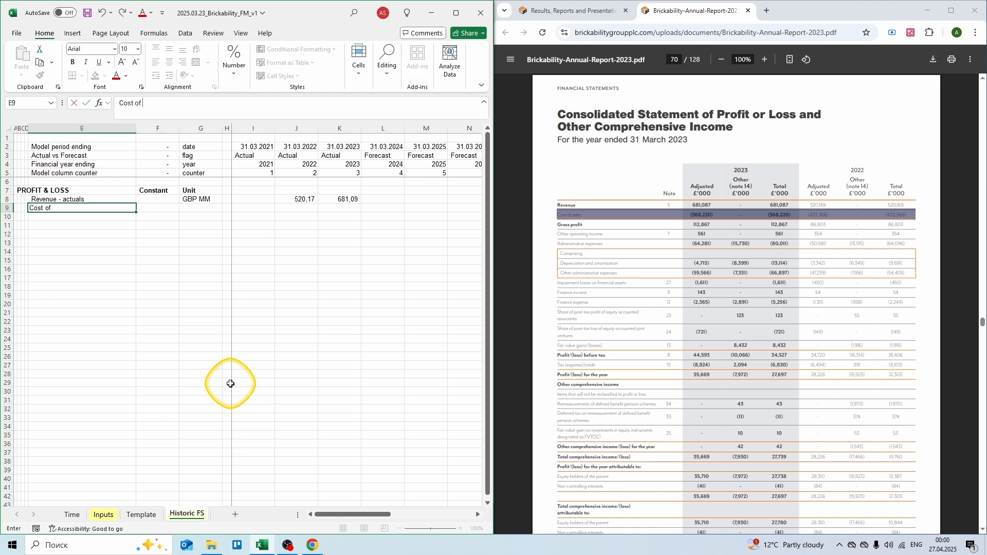
pyautogui.write(' Sales - actua')
pyautogui.press('Tab')
pyautogui.press('Tab')
pyautogui.write('GBP MM')
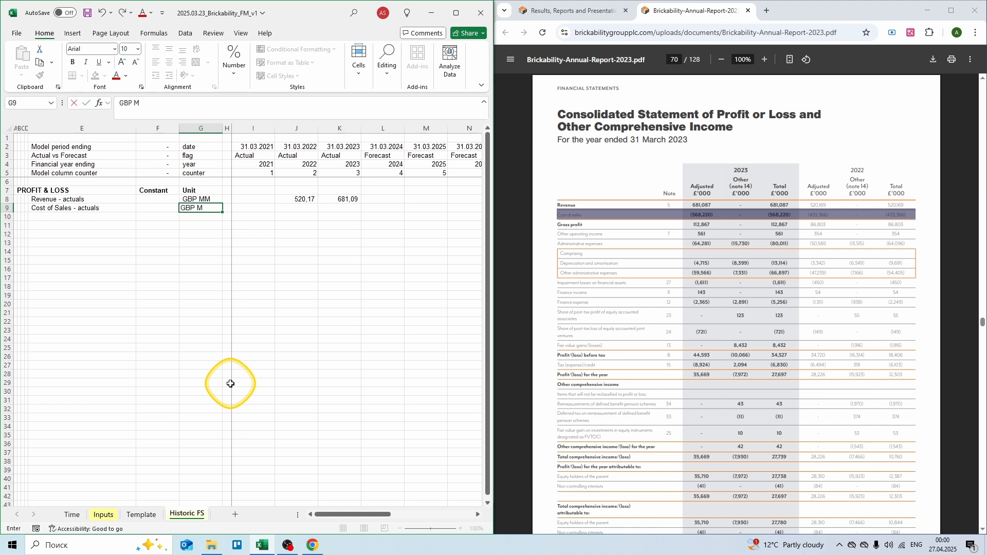
pyautogui.press('Tab')
pyautogui.press('Tab')
pyautogui.press('Tab')
pyautogui.write('= -433')
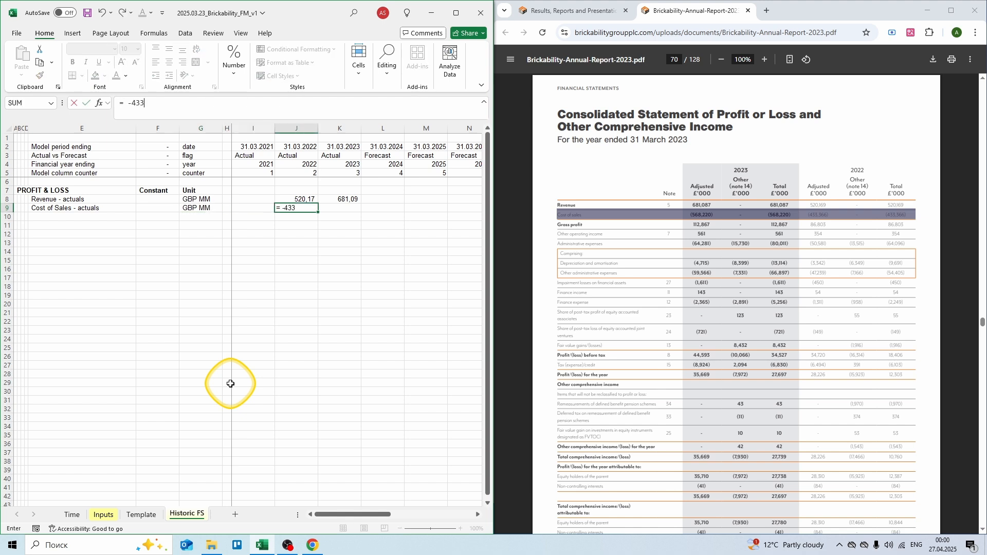
pyautogui.write(',366')
pyautogui.press('Tab')
pyautogui.write('= -')
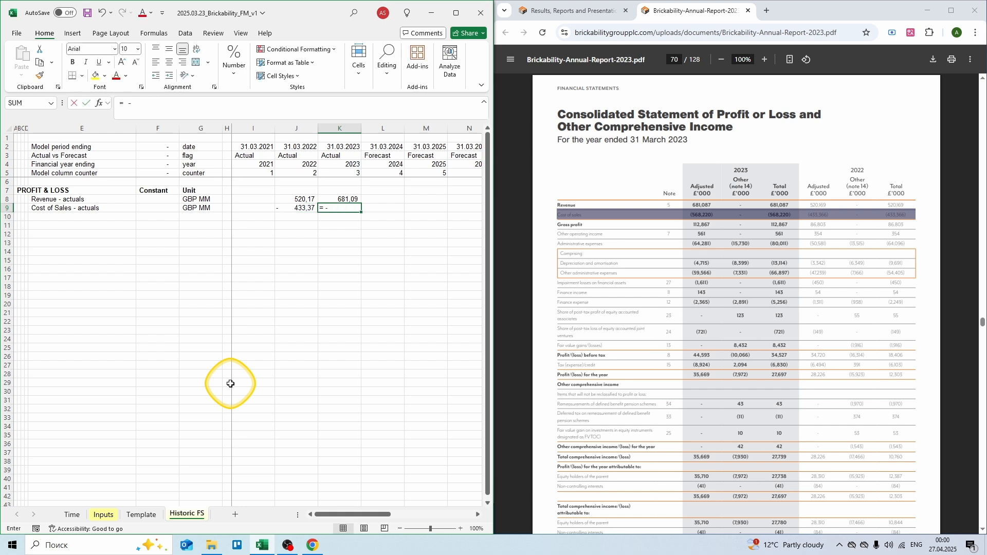
pyautogui.write('568,')
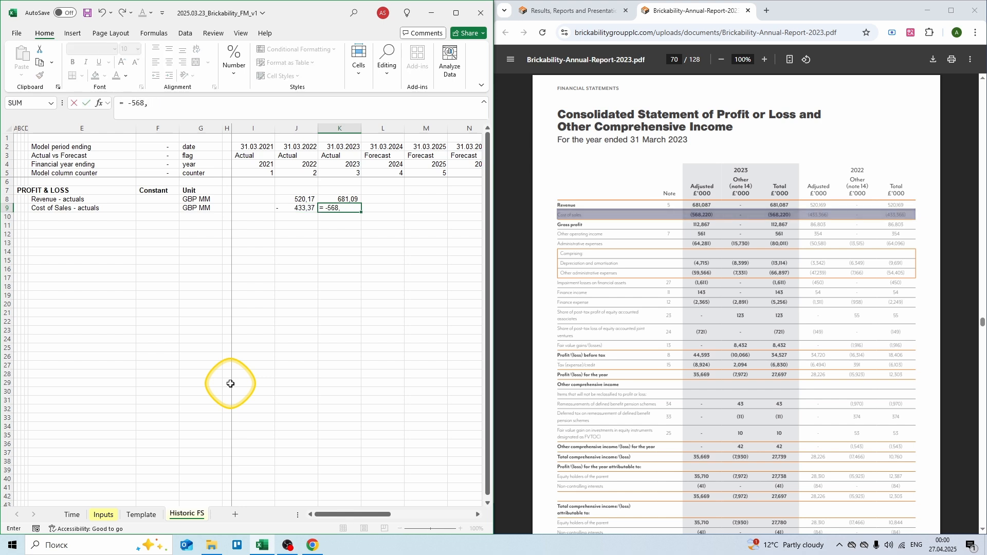
pyautogui.write('220')
pyautogui.press('Return')
pyautogui.press('Left')
pyautogui.press('Left')
pyautogui.press('Left')
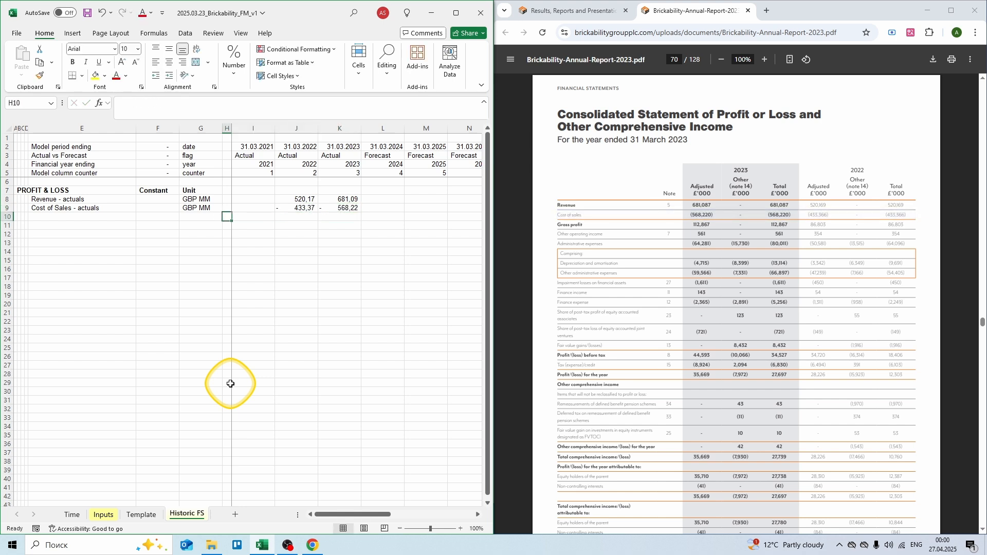
pyautogui.press('Left')
pyautogui.press('Left')
pyautogui.press('Left')
pyautogui.write('G')
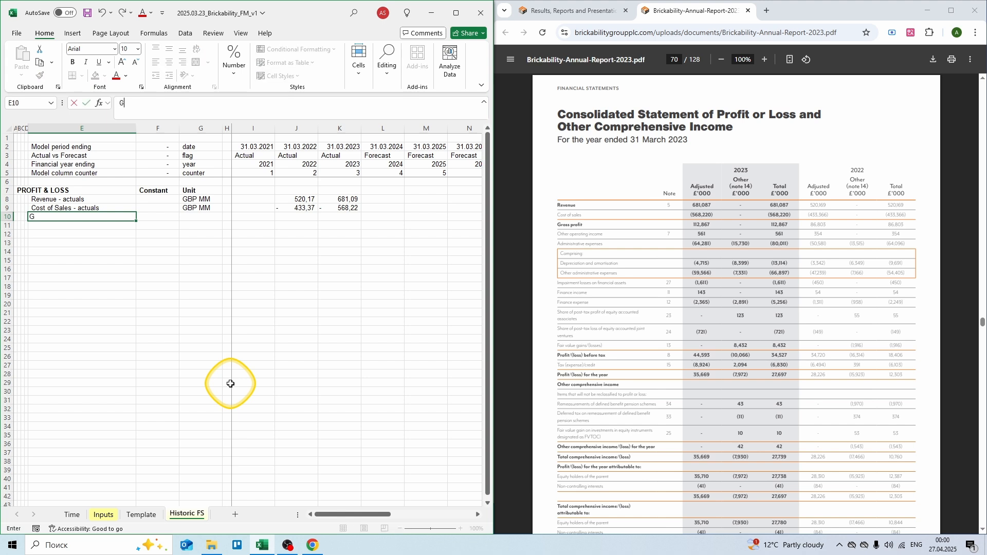
pyautogui.write('ross Profit')
# Step: Give Gross Profit the unit GBP MM and a =SUM(I8:I9) formula copied across 2021–2023
pyautogui.press('Tab')
pyautogui.press('Tab')
pyautogui.write('GBP MM')
pyautogui.press('Tab')
pyautogui.press('Tab')
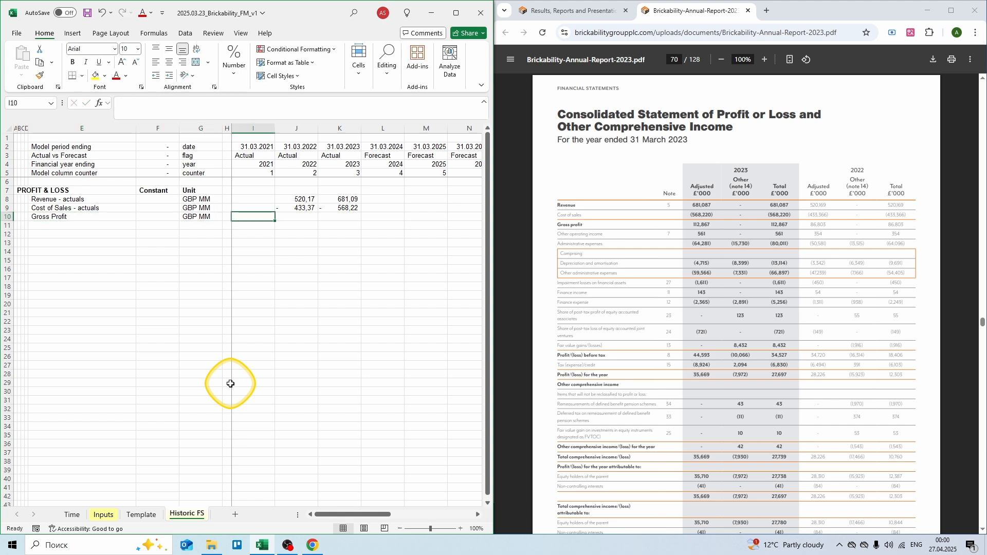
pyautogui.write('= sum(')
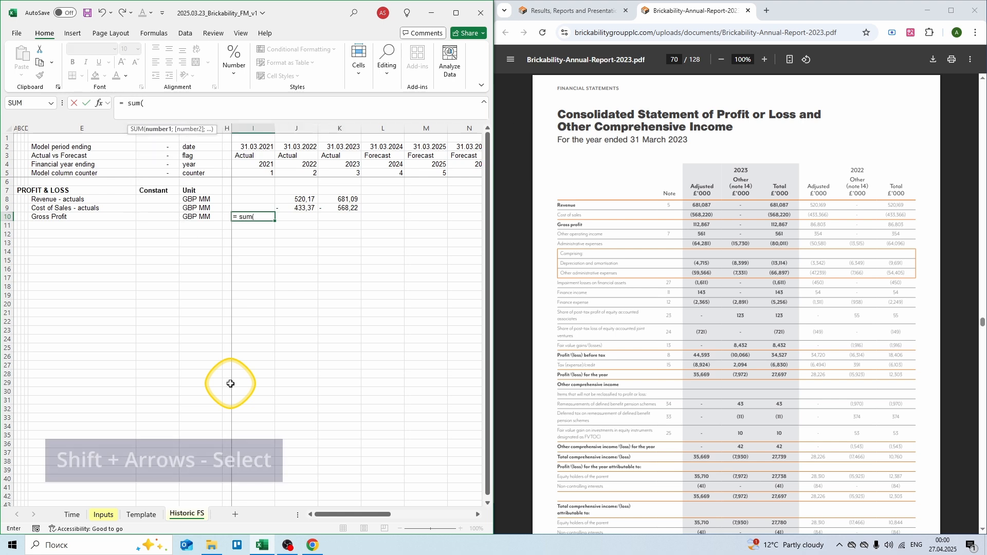
pyautogui.press('Up')
pyautogui.hotkey('shift', 'Up')
pyautogui.write(')')
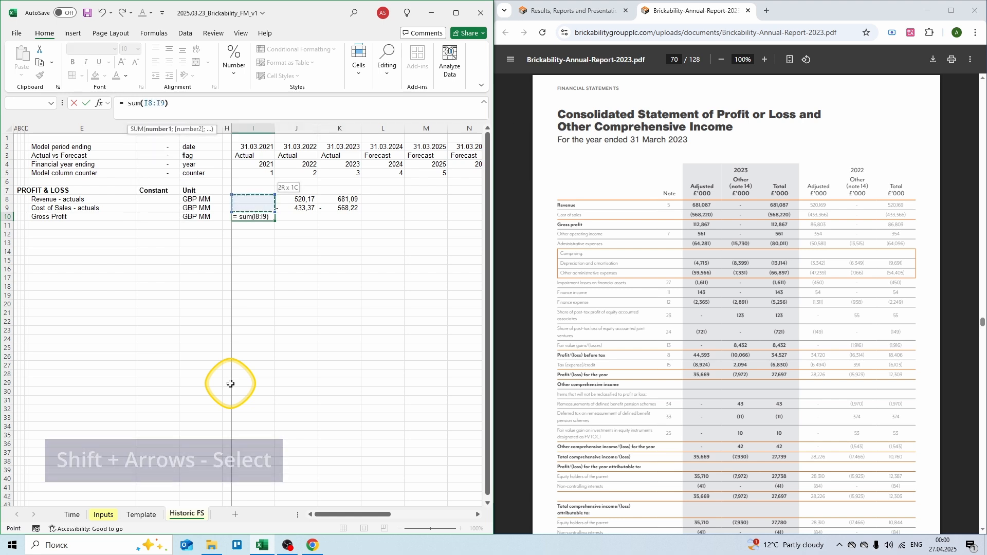
pyautogui.hotkey('ctrl', 'Return')
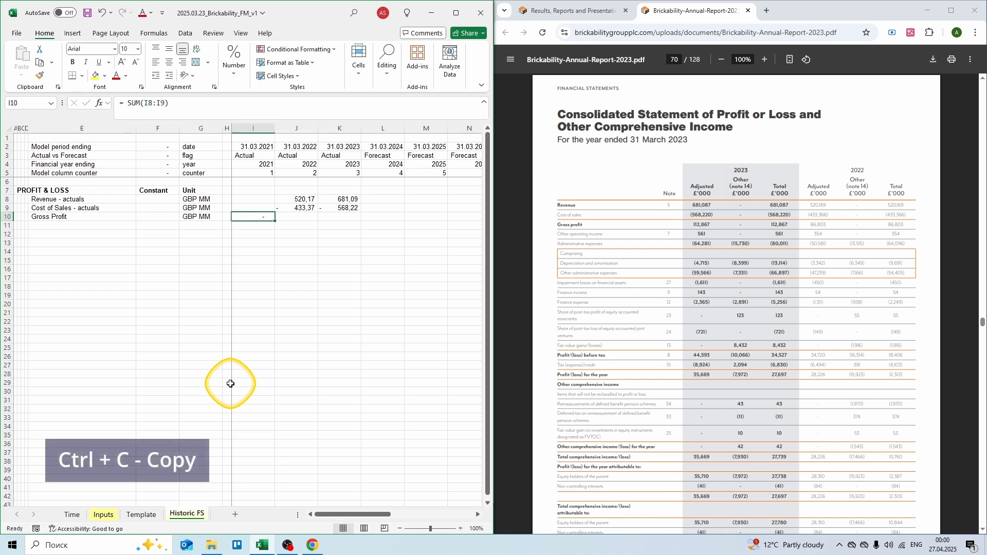
pyautogui.hotkey('ctrl', 'c')
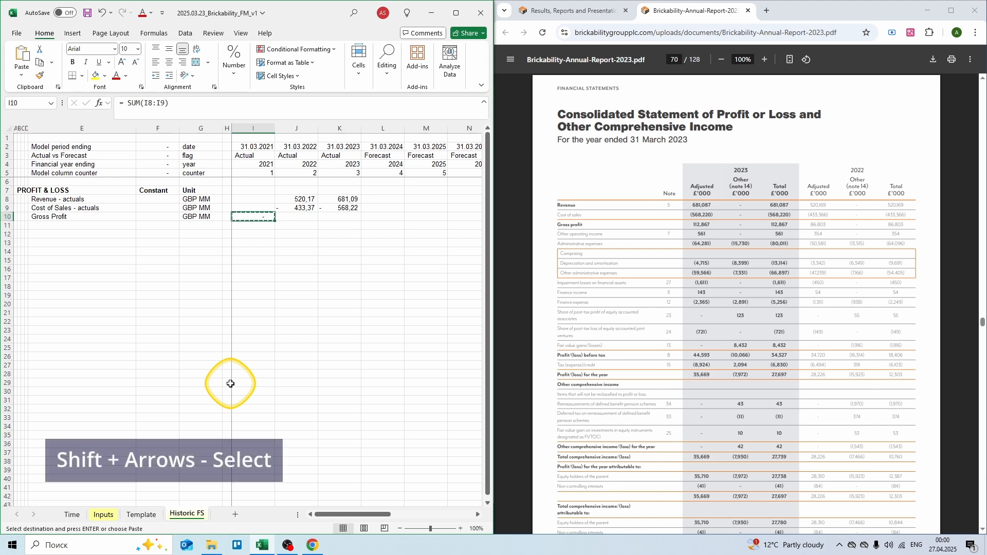
pyautogui.hotkey('shift', 'Right')
pyautogui.hotkey('shift', 'Right')
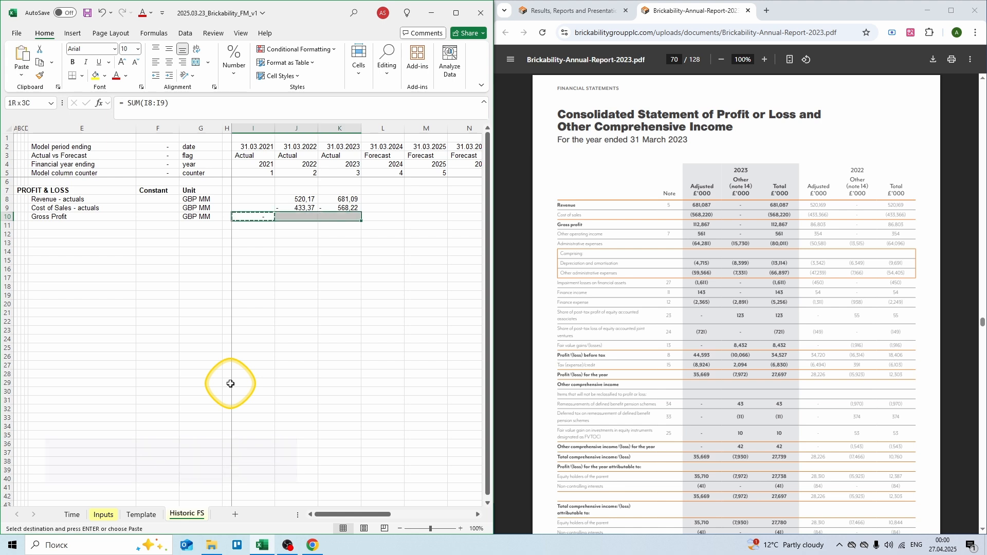
pyautogui.press('Return')
pyautogui.press('Down')
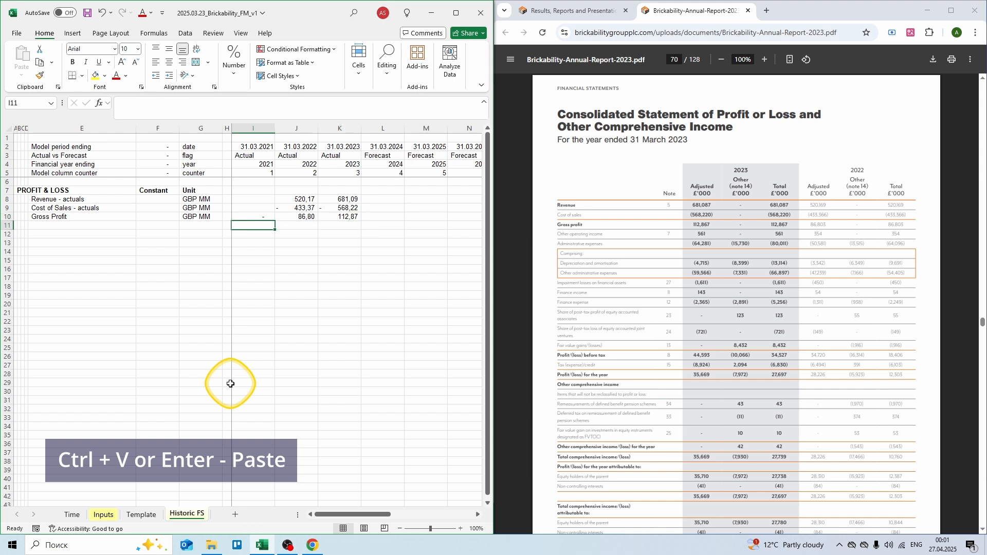
# Step: Start an SG&A expenses - actuals row in row 12 with unit GBP MM
pyautogui.press('Down')
pyautogui.press('Left')
pyautogui.press('Left')
pyautogui.press('Left')
pyautogui.press('Left')
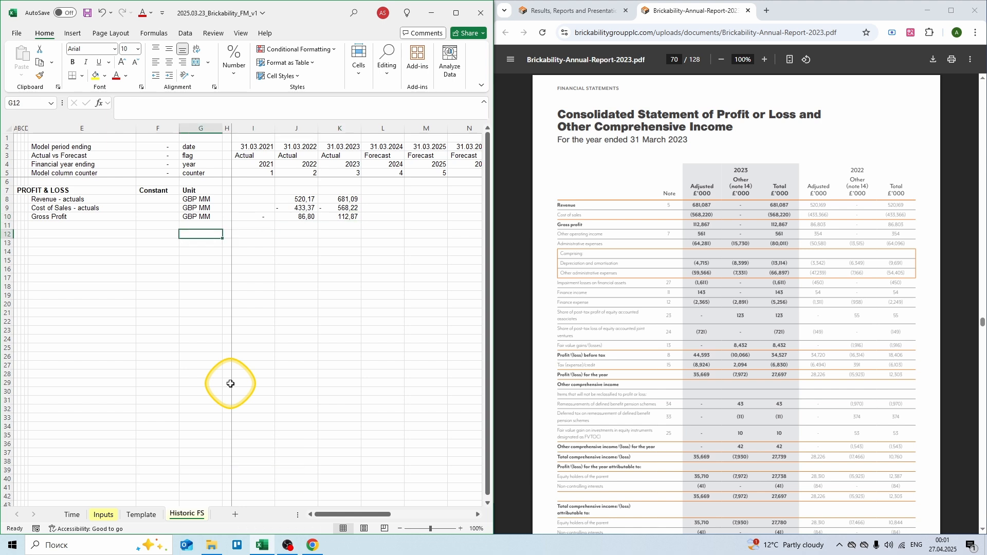
pyautogui.write('SG&A')
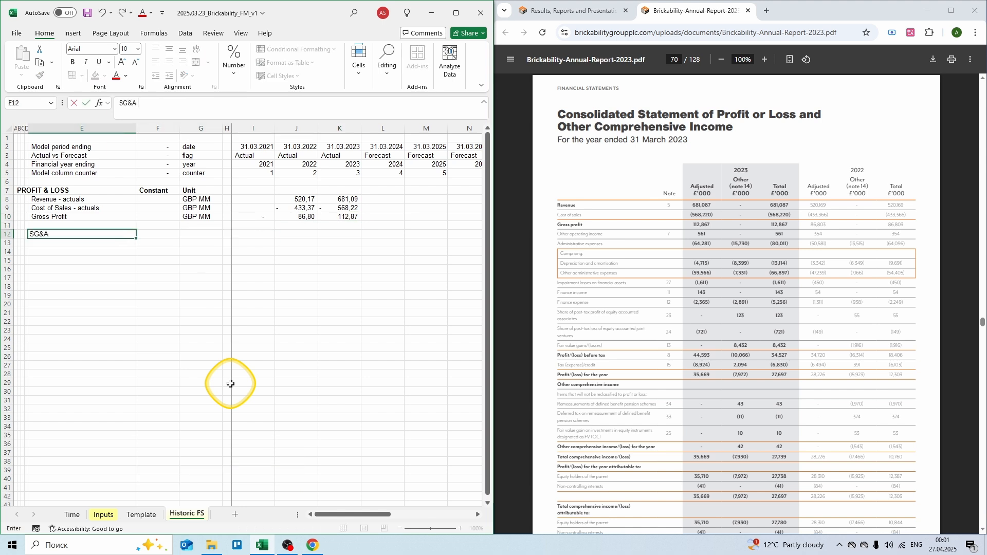
pyautogui.write(' expenses')
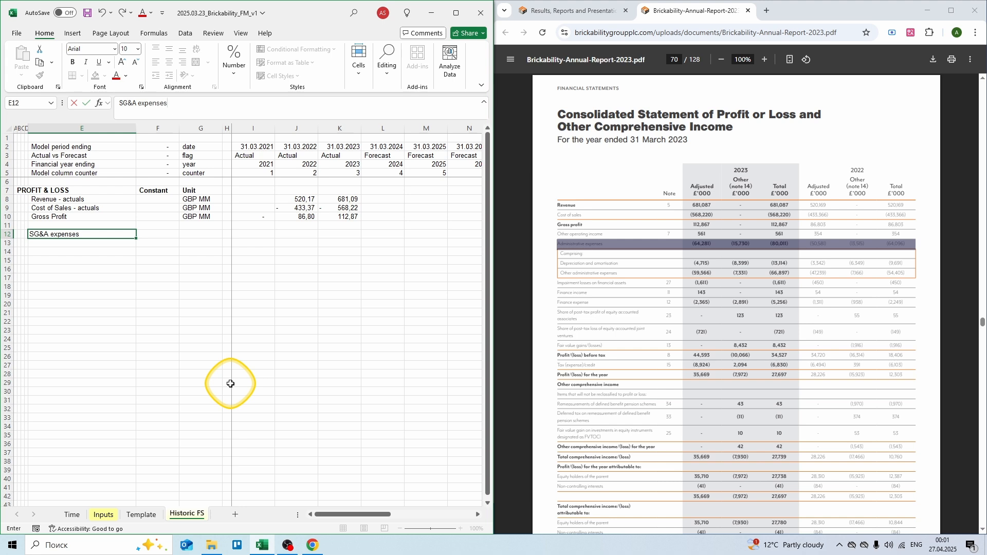
pyautogui.write(' - actuals')
pyautogui.press('Right')
pyautogui.press('Right')
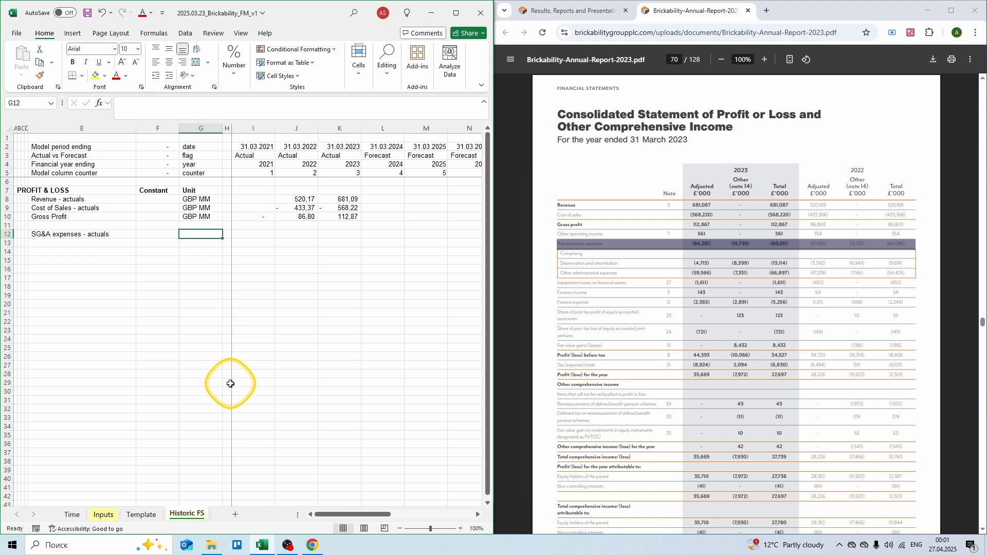
pyautogui.write('GBP MM')
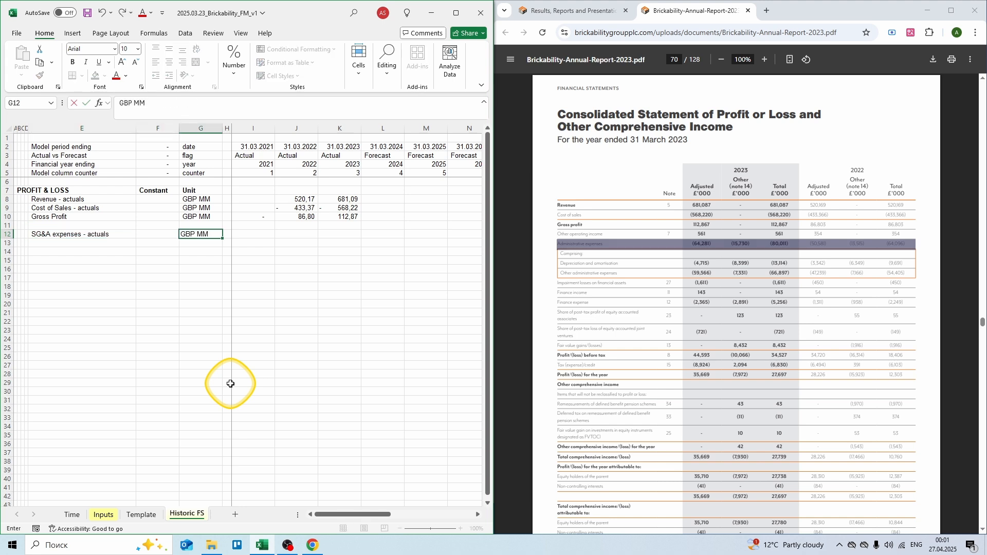
pyautogui.press('Right')
pyautogui.press('Right')
pyautogui.press('Right')
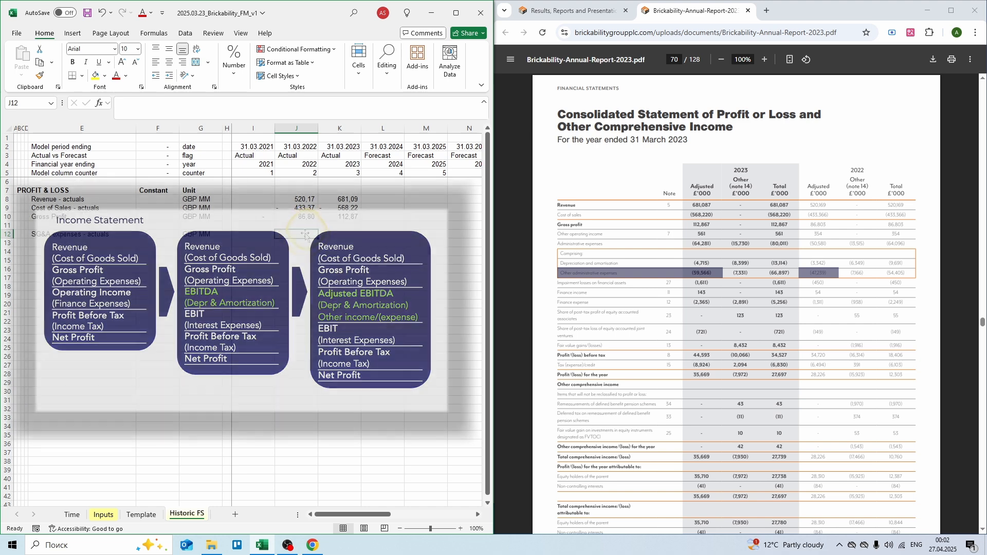
# Step: Enter SG&A actuals of -47,24 for 2022 and -59,566 for 2023
pyautogui.write('=')
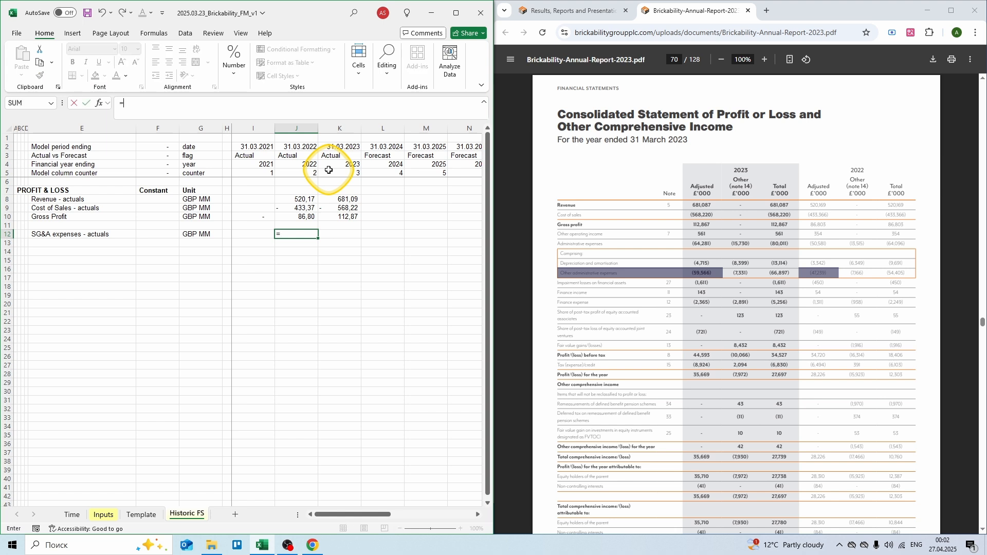
pyautogui.write(' -47,24')
pyautogui.press('Tab')
pyautogui.write('= -')
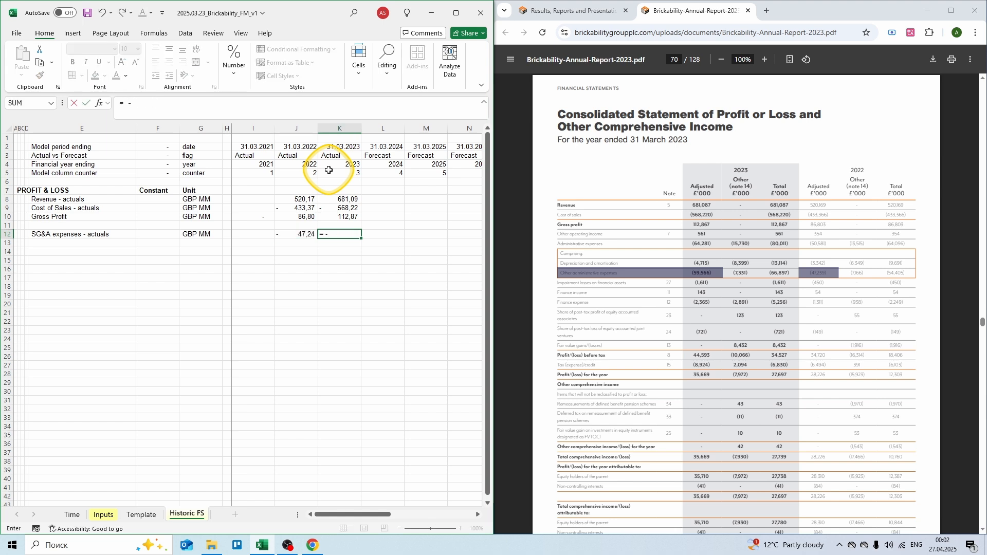
pyautogui.write('59,566')
pyautogui.press('Return')
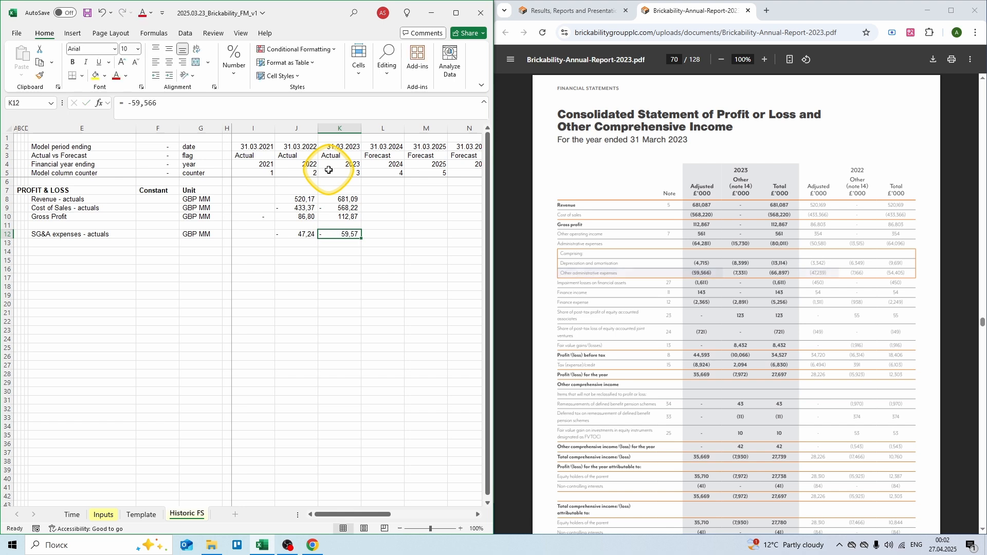
pyautogui.press('Left')
pyautogui.press('Left')
pyautogui.press('Left')
pyautogui.press('Left')
pyautogui.press('Left')
pyautogui.press('Left')
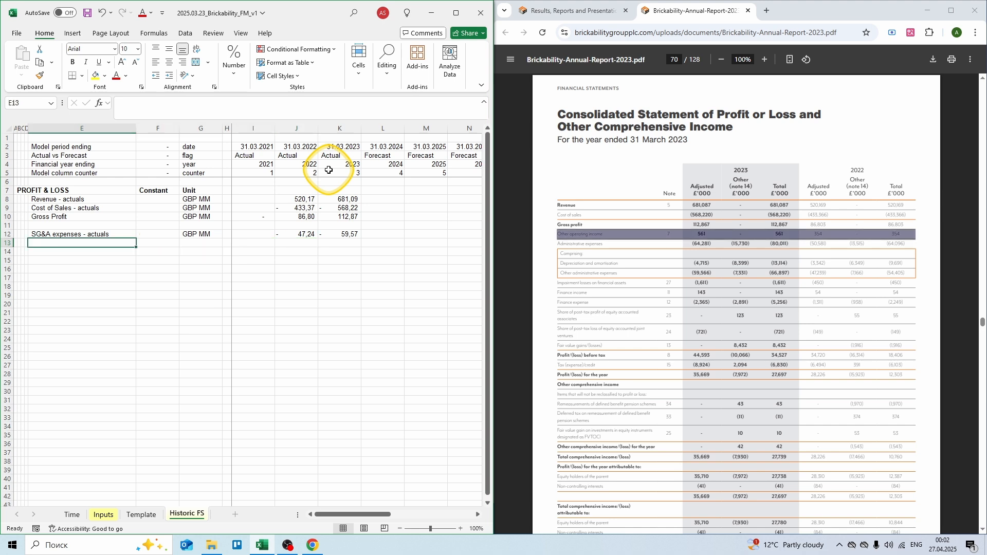
# Step: Add an Other income / expenses - actuals row in GBP MM with 0,354 and 0,561
pyautogui.write('Other income / expen')
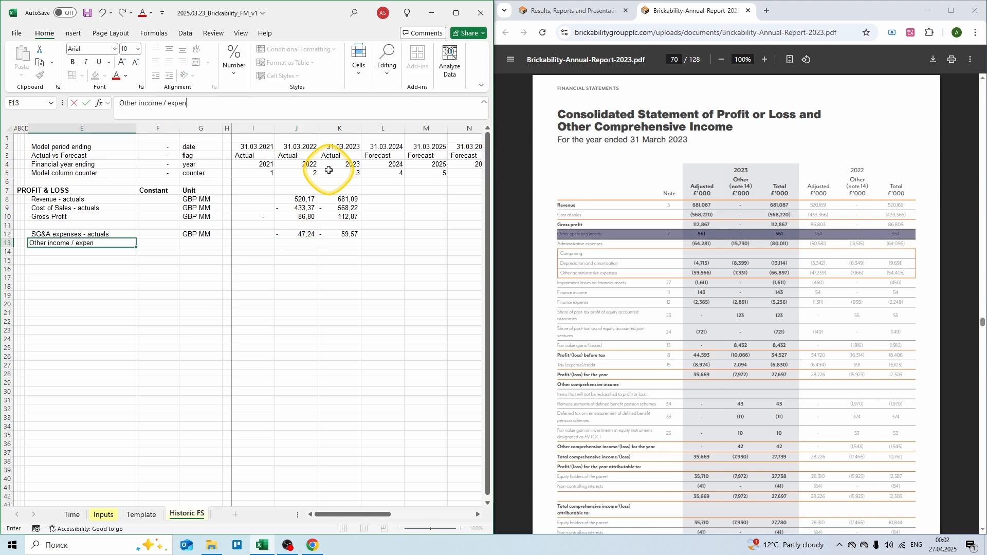
pyautogui.press('Right')
pyautogui.press('Right')
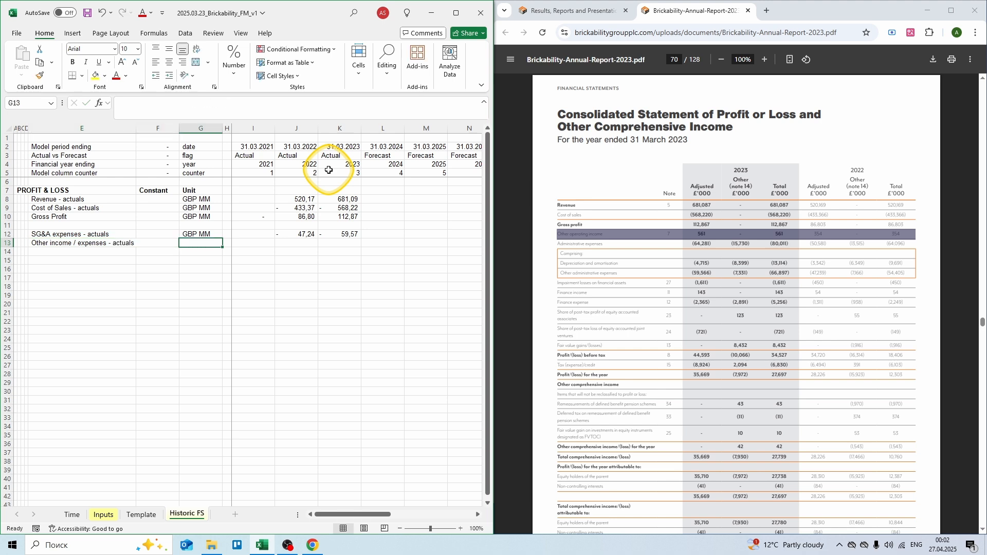
pyautogui.write('GBP M')
pyautogui.press('Right')
pyautogui.press('Right')
pyautogui.press('Right')
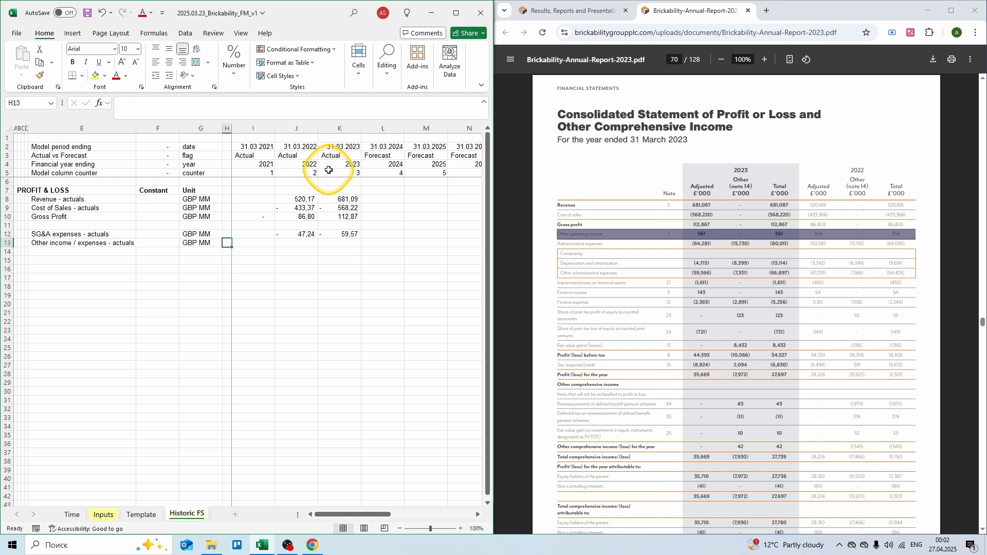
pyautogui.write('= 0,35')
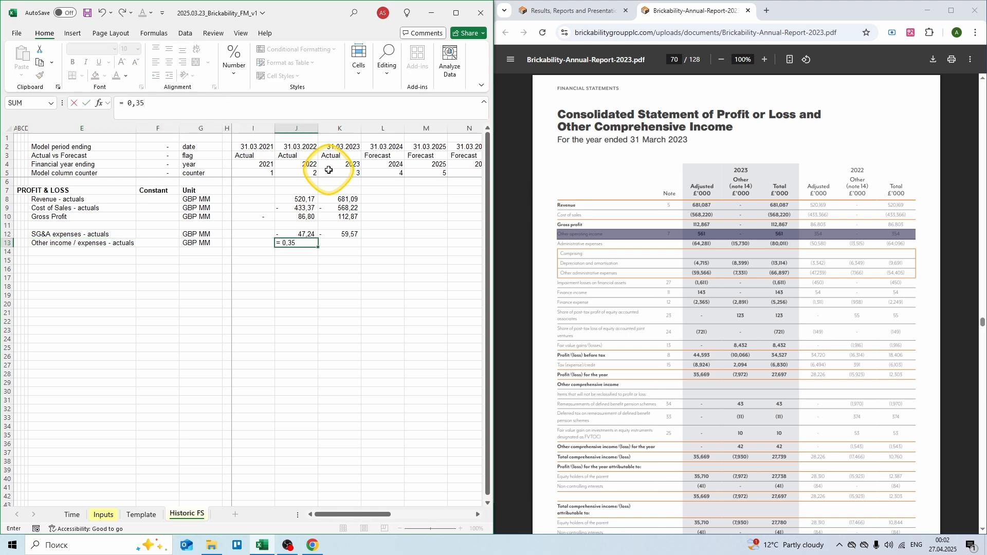
pyautogui.write('4')
pyautogui.press('Right')
pyautogui.write('=')
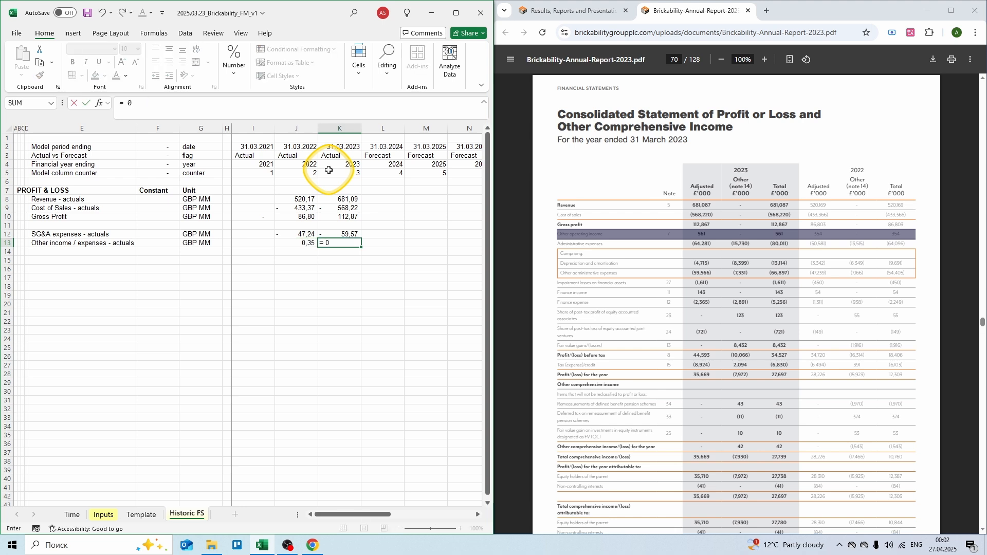
pyautogui.press('Return')
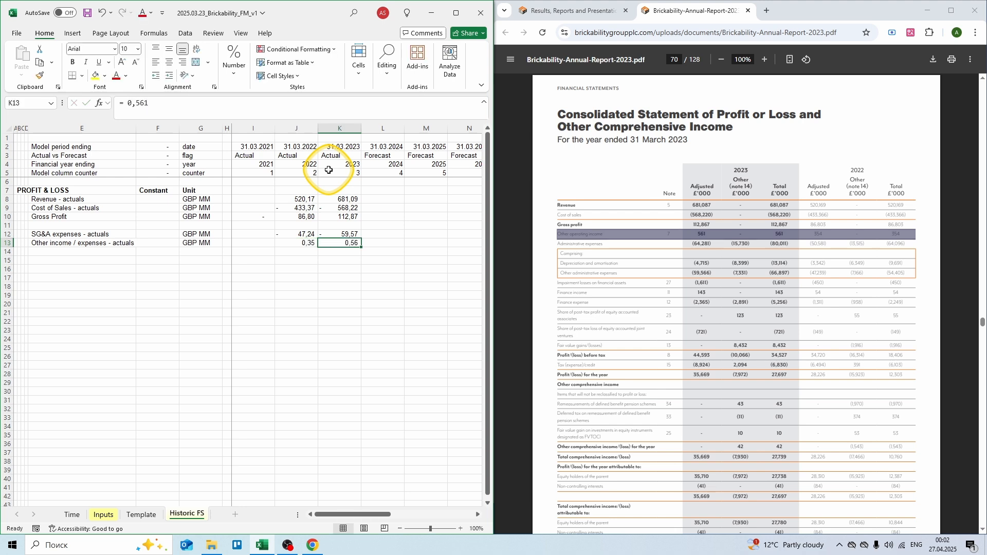
pyautogui.press('Left')
pyautogui.press('Left')
pyautogui.press('Left')
pyautogui.press('Left')
pyautogui.press('Left')
pyautogui.press('Left')
pyautogui.write('A')
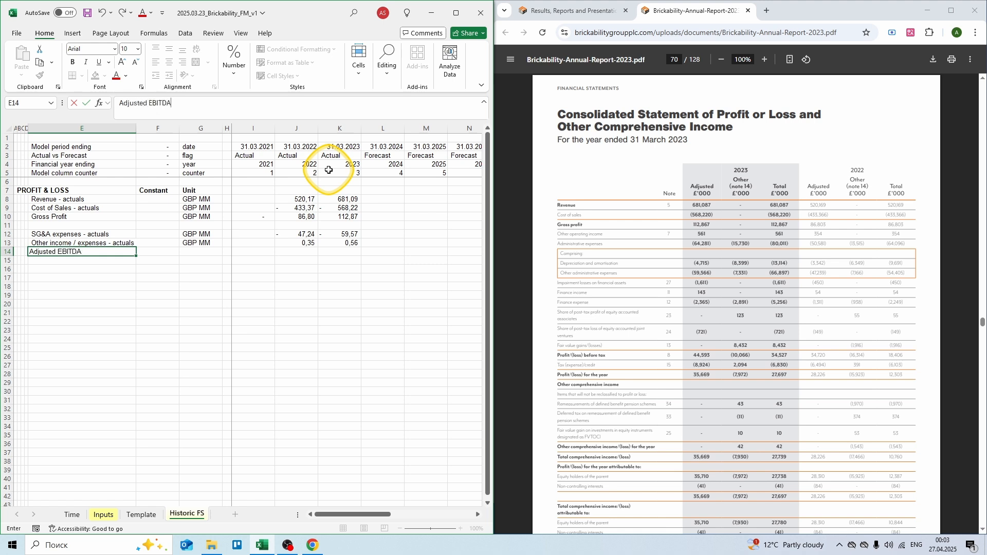
# Step: Give Adjusted EBITDA unit GBP MM and 2021 formula =SUM(I10:I13), copied and I14:K14 selected
pyautogui.press('Right')
pyautogui.press('Right')
pyautogui.write('GBP MM')
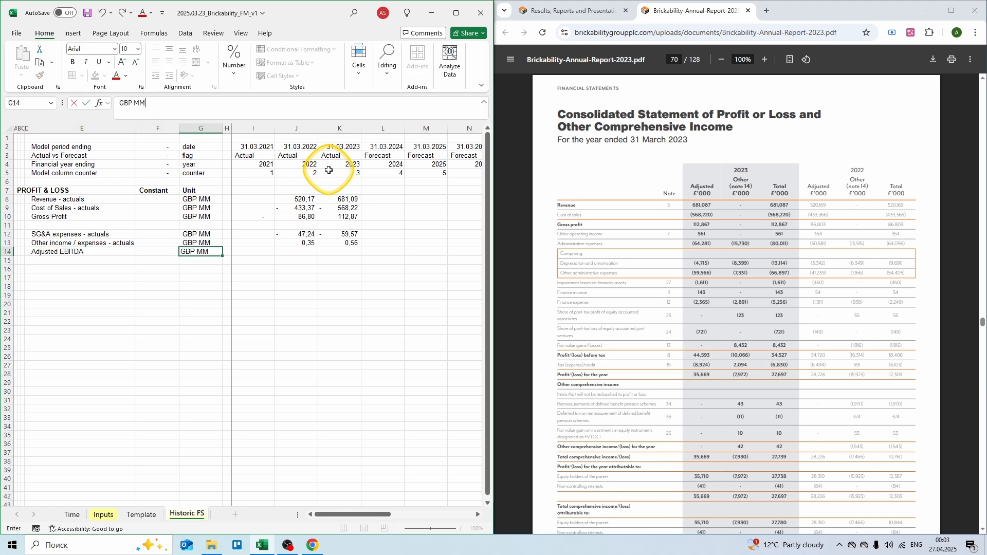
pyautogui.press('Right')
pyautogui.press('Right')
pyautogui.write('= sum(')
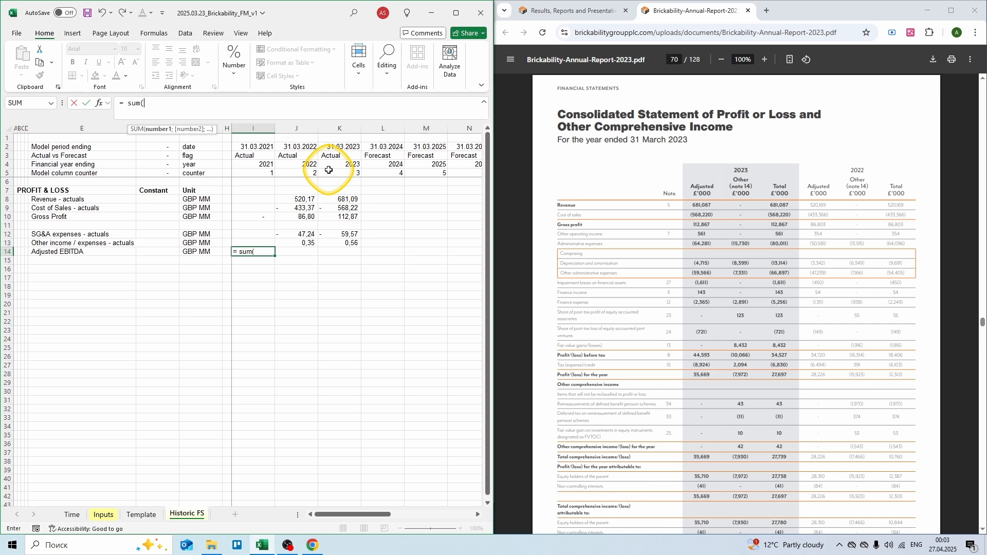
pyautogui.press('Up')
pyautogui.hotkey('shift', 'Up')
pyautogui.hotkey('shift', 'Up')
pyautogui.hotkey('shift', 'Up')
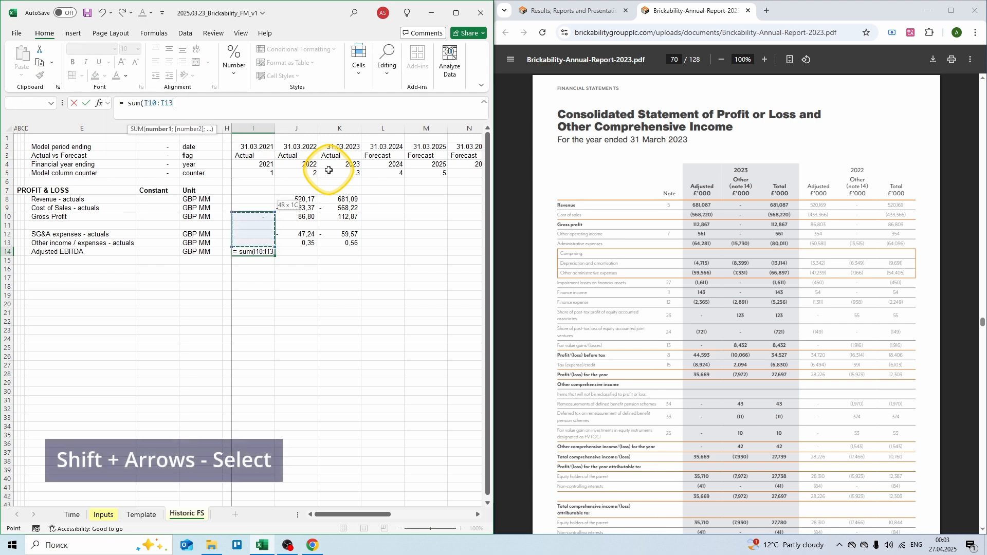
pyautogui.write(')')
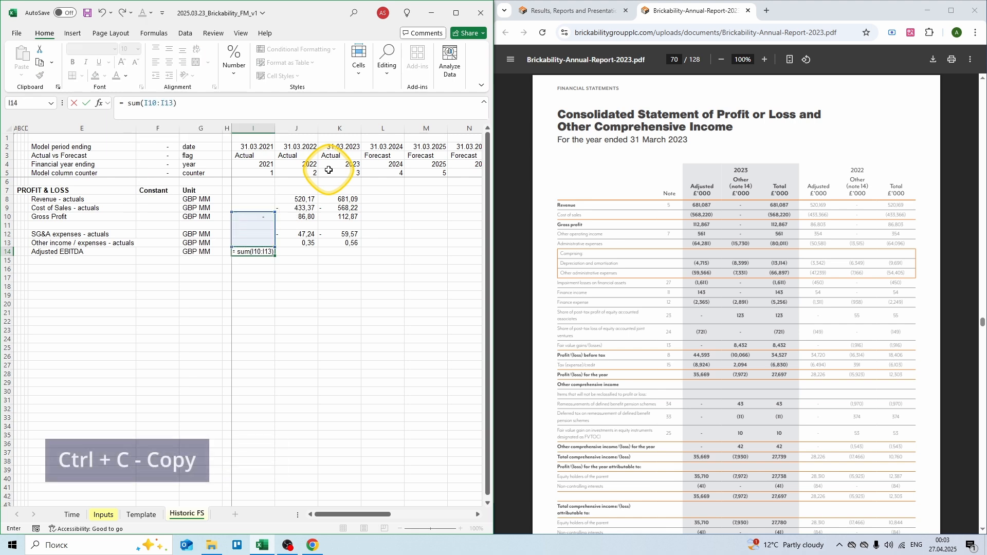
pyautogui.hotkey('ctrl', 'Return')
pyautogui.hotkey('ctrl', 'c')
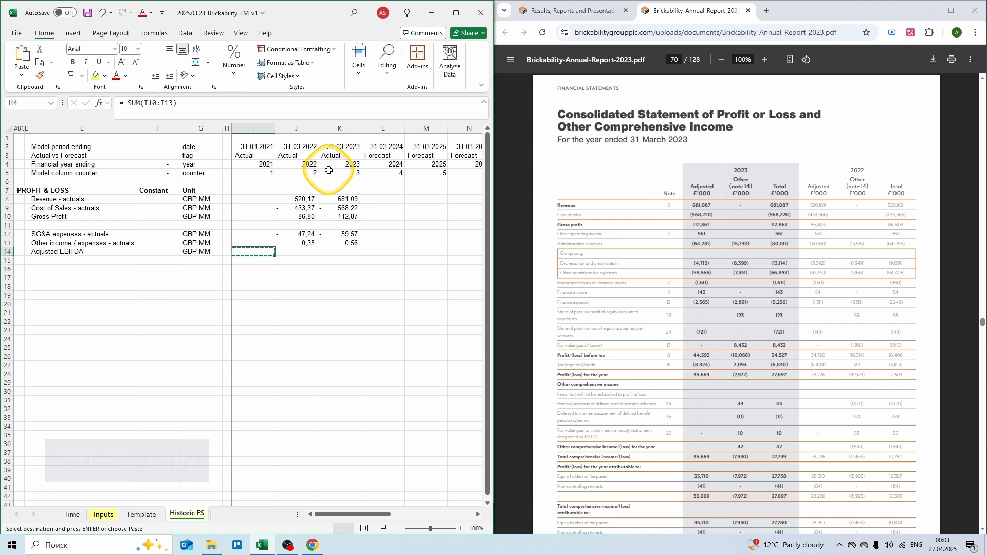
pyautogui.hotkey('shift', 'Right')
pyautogui.hotkey('shift', 'Right')
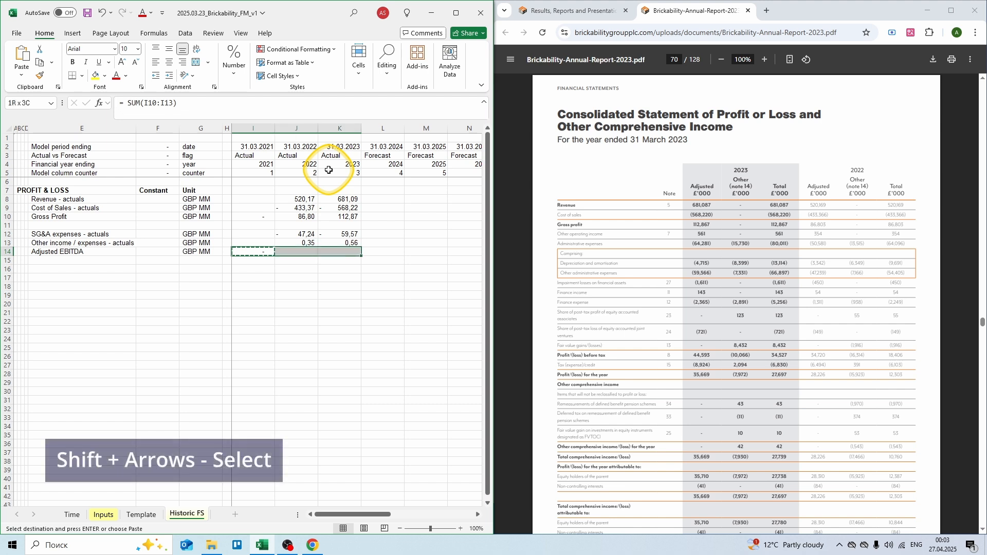
# Step: Paste the Adjusted EBITDA sum across 2021–2023, giving 39,92 and 53,86
pyautogui.press('Return')
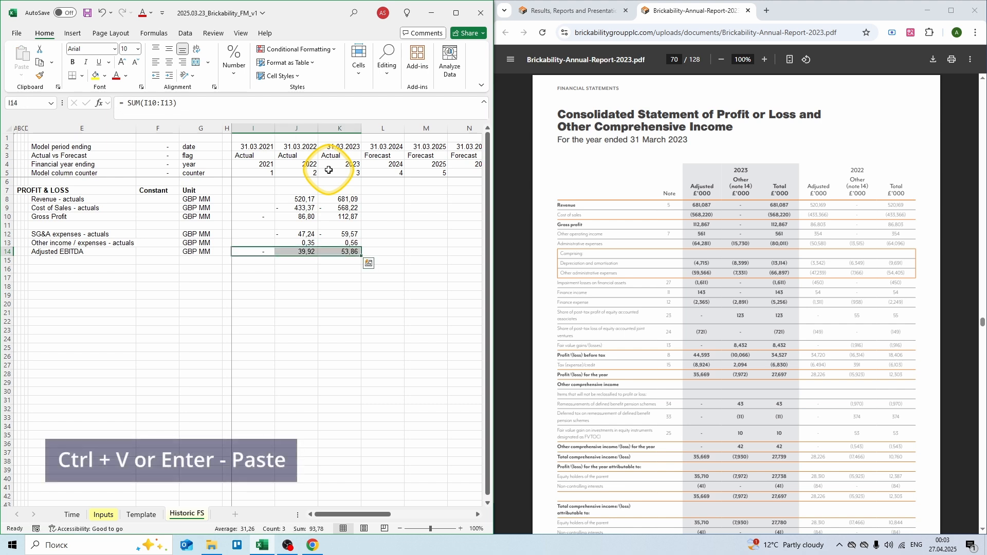
pyautogui.press('Down')
pyautogui.press('Down')
pyautogui.press('Left')
pyautogui.press('Left')
pyautogui.press('Left')
pyautogui.press('Left')
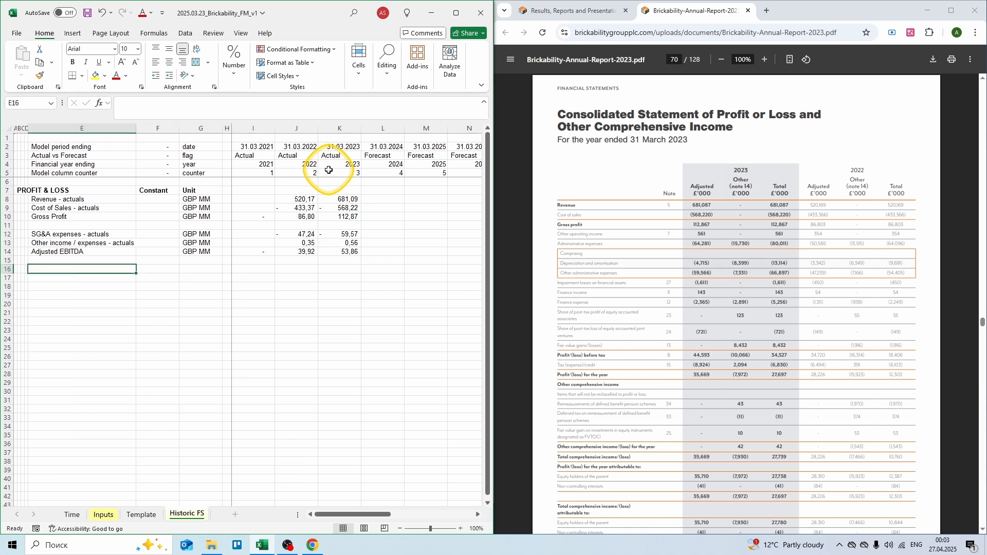
# Step: Add a Depreciation - actuals row in GBP MM with -9,691 for 2022 and -13,114 for 2023
pyautogui.write('Depreciation')
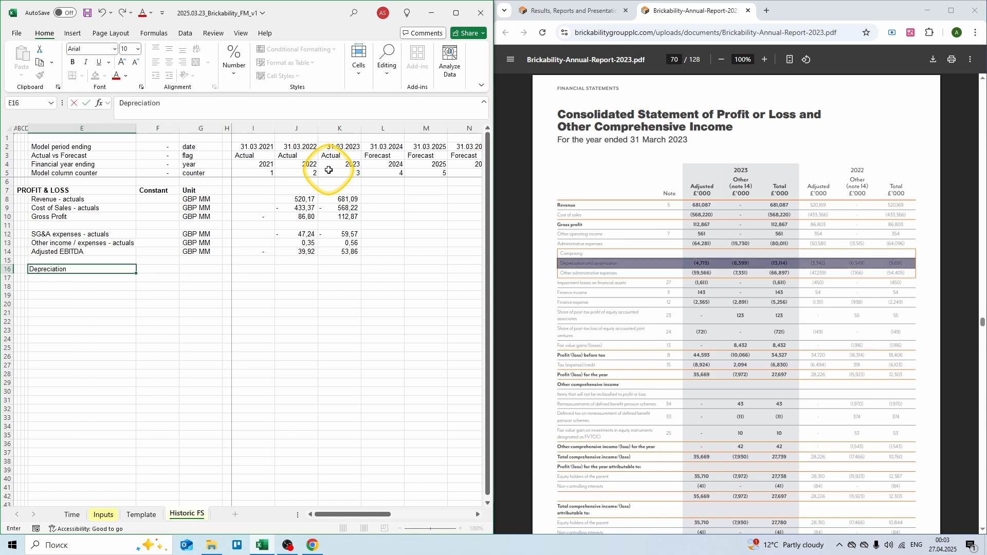
pyautogui.press('Tab')
pyautogui.press('Tab')
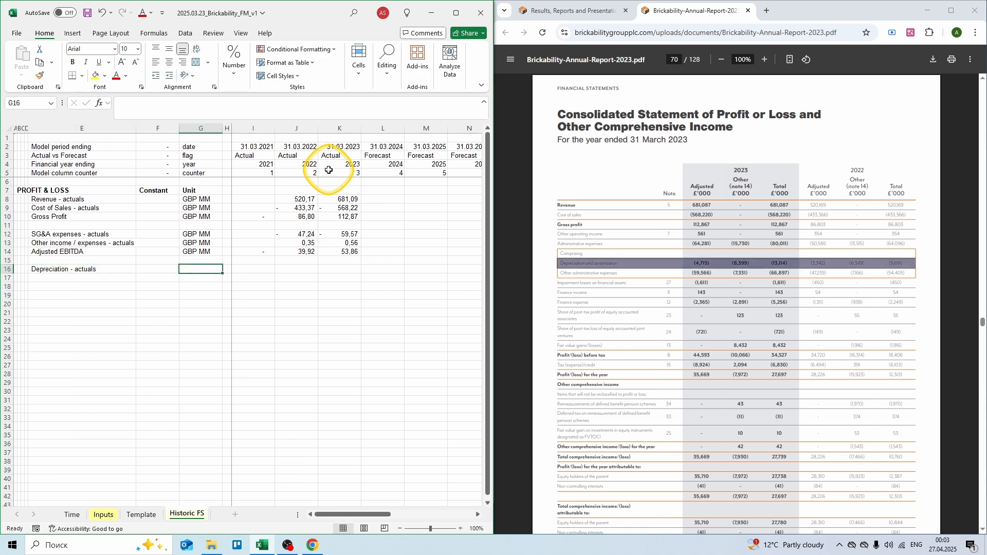
pyautogui.write('GBP MM')
pyautogui.press('Tab')
pyautogui.press('Tab')
pyautogui.press('Tab')
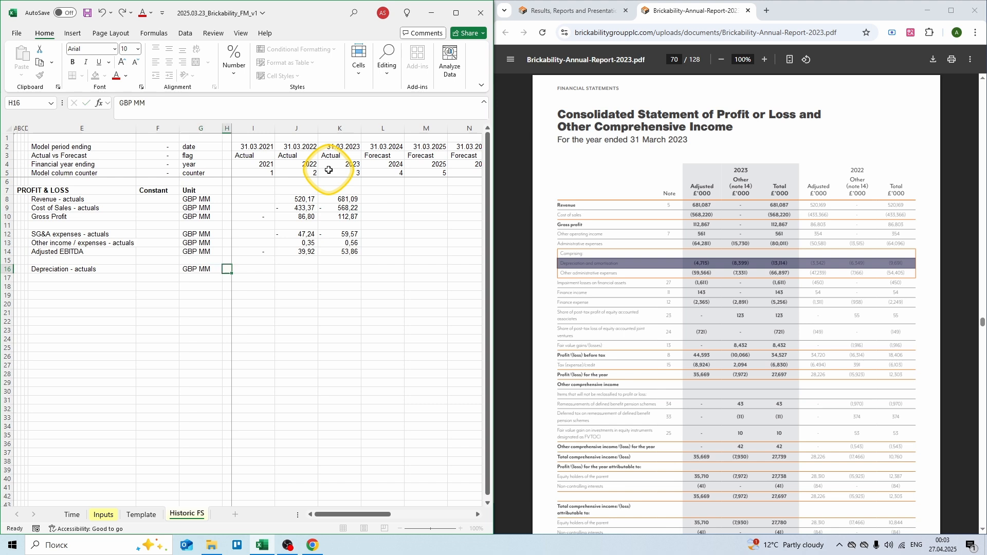
pyautogui.write('=')
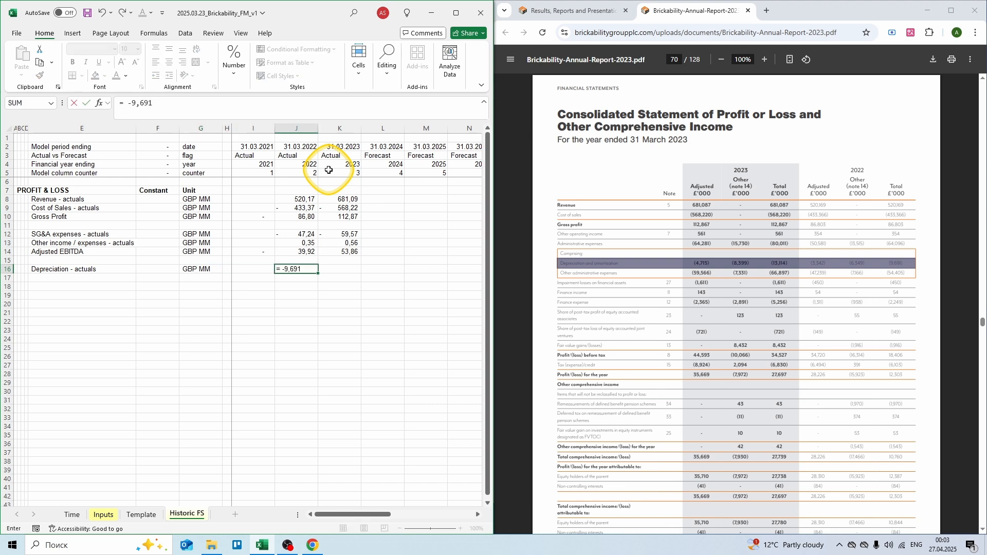
pyautogui.write(' -9,691')
pyautogui.press('Tab')
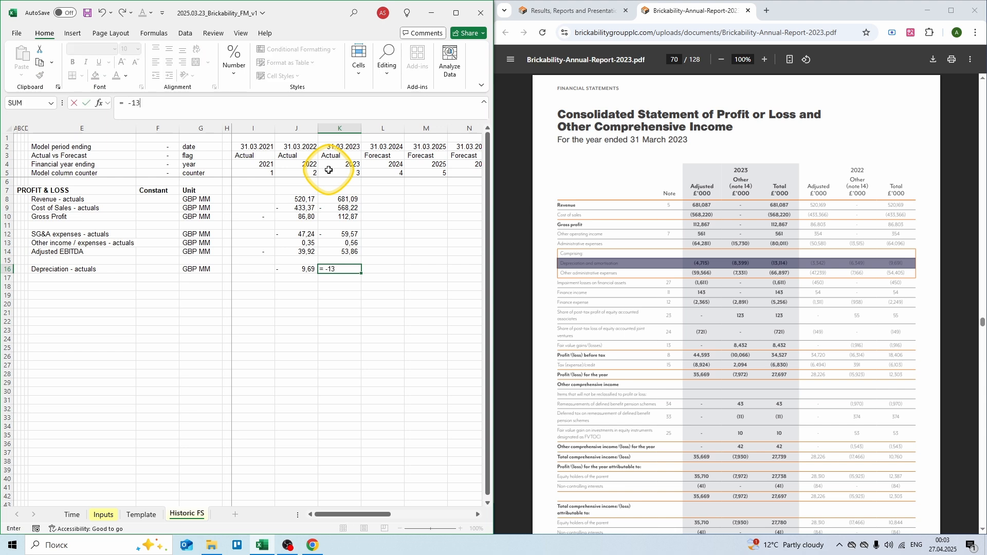
pyautogui.press('Return')
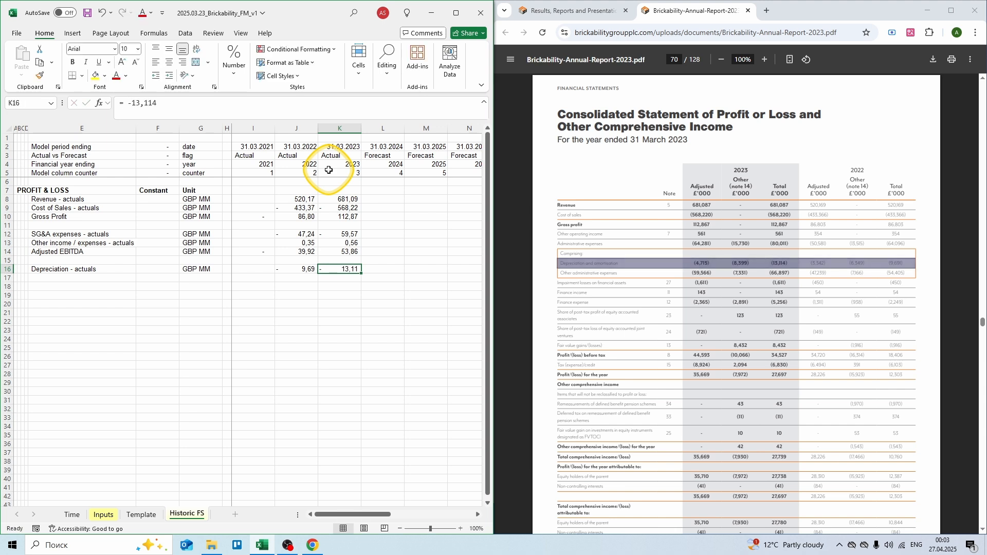
pyautogui.press('Left')
pyautogui.press('Left')
pyautogui.press('Left')
pyautogui.press('Left')
pyautogui.press('Left')
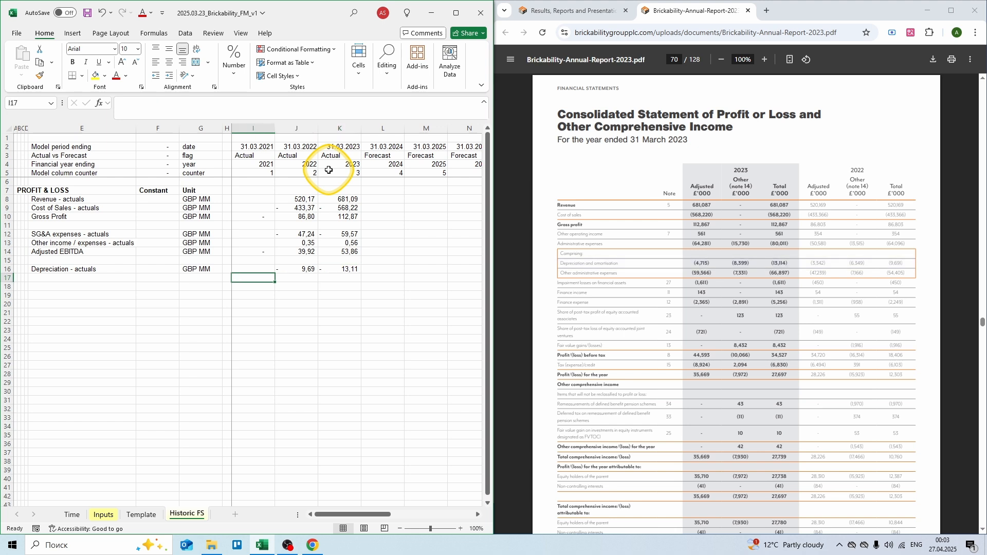
# Step: Add a Non-operating income / expenses - actuals row in GBP MM as summed report items, -9,57 and -0,97
pyautogui.write('Non-operating income / expens')
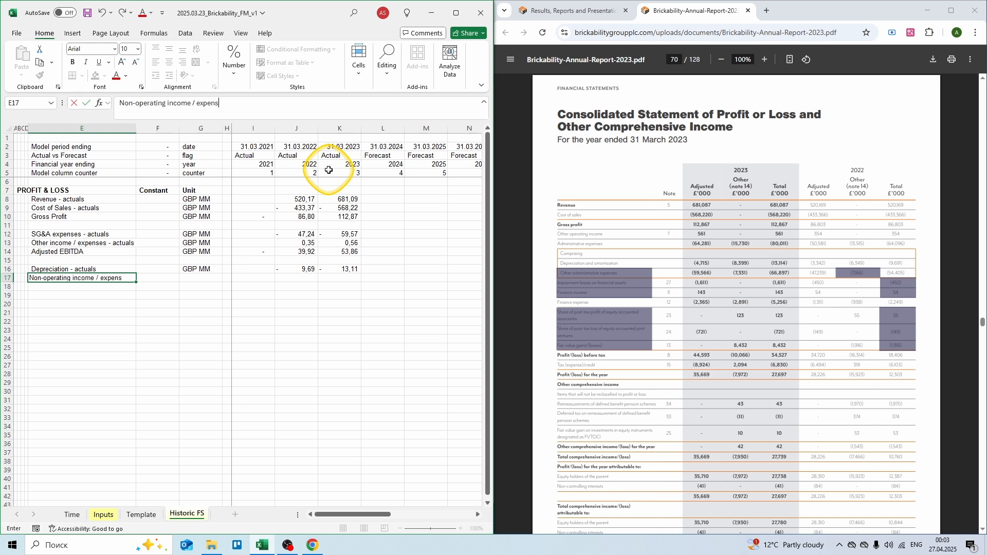
pyautogui.write('es - actuals')
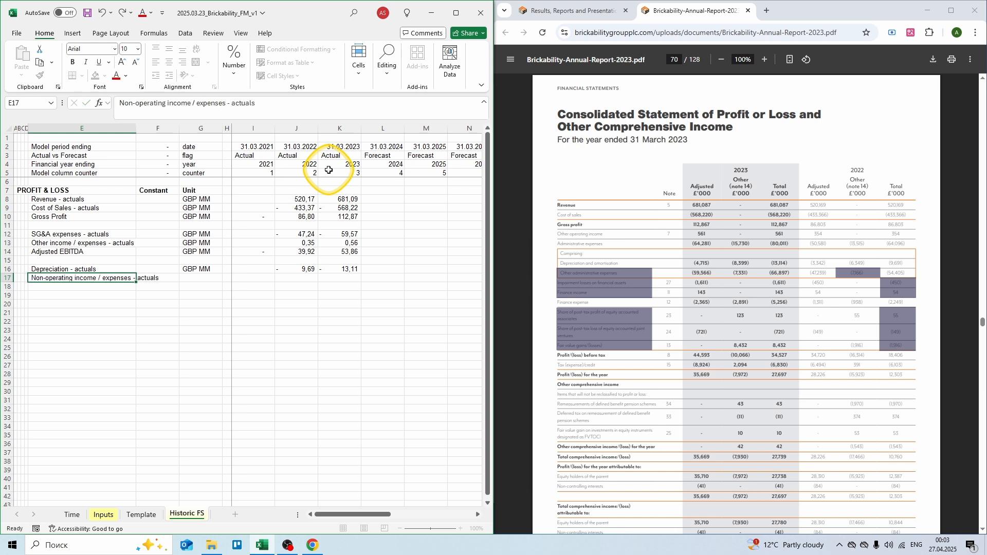
pyautogui.press('Tab')
pyautogui.press('Tab')
pyautogui.write('GB')
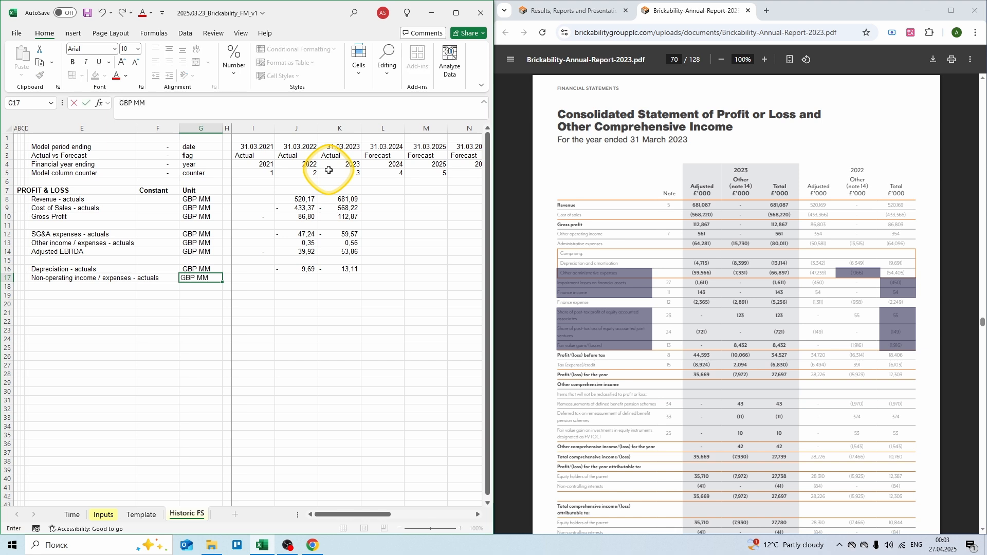
pyautogui.press('Tab')
pyautogui.press('Tab')
pyautogui.press('Tab')
pyautogui.write('=')
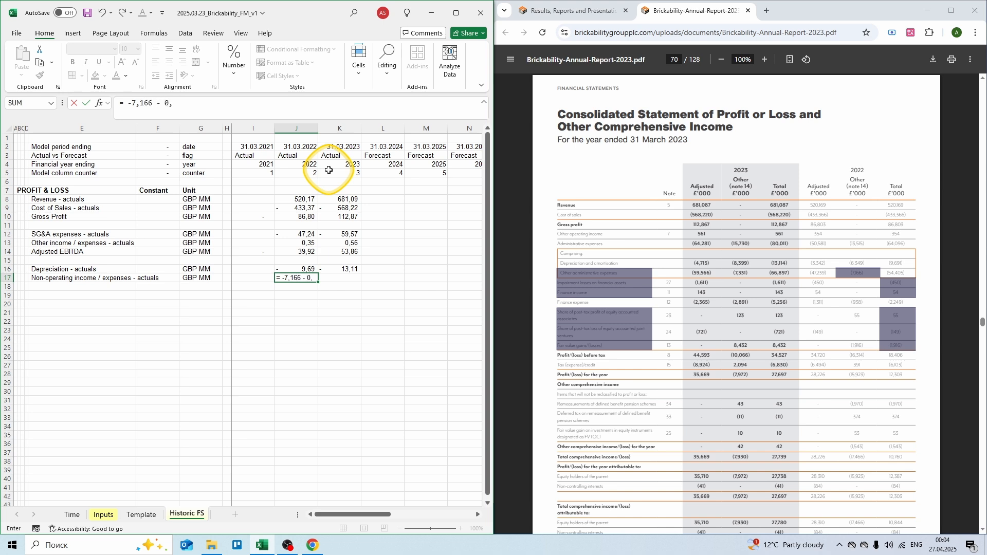
pyautogui.write('5 + 0,054 + 0,055 - 0,149 - 1,916')
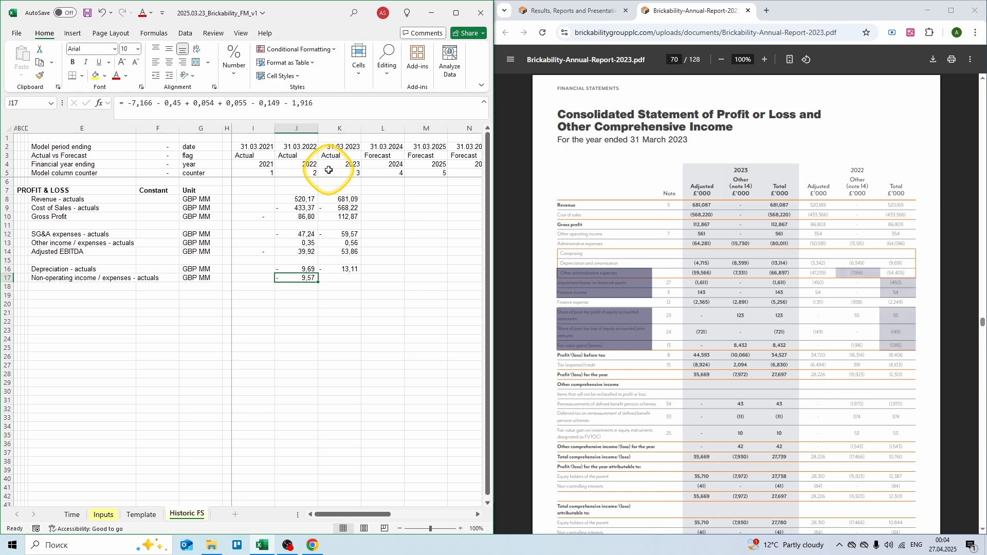
pyautogui.press('Tab')
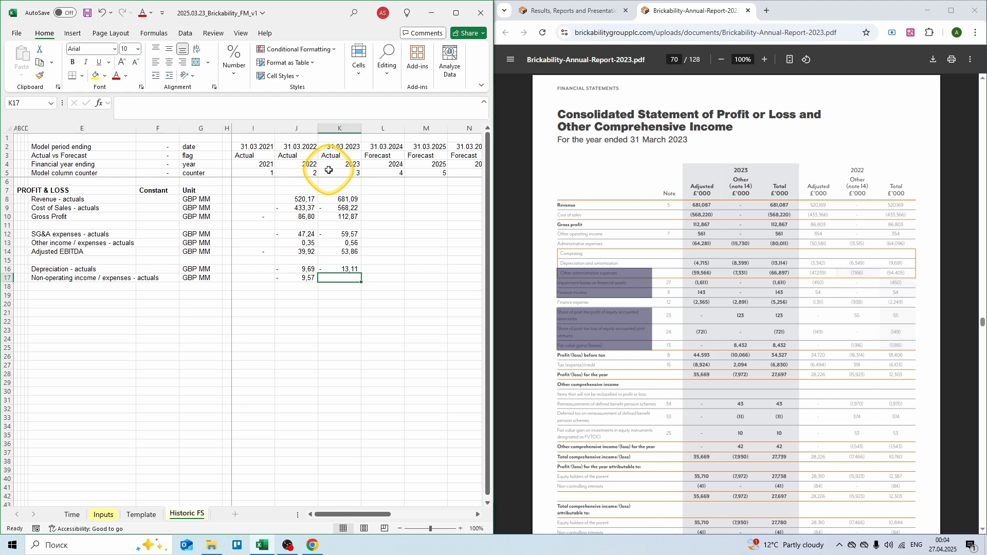
pyautogui.write('= -7,331 - 1')
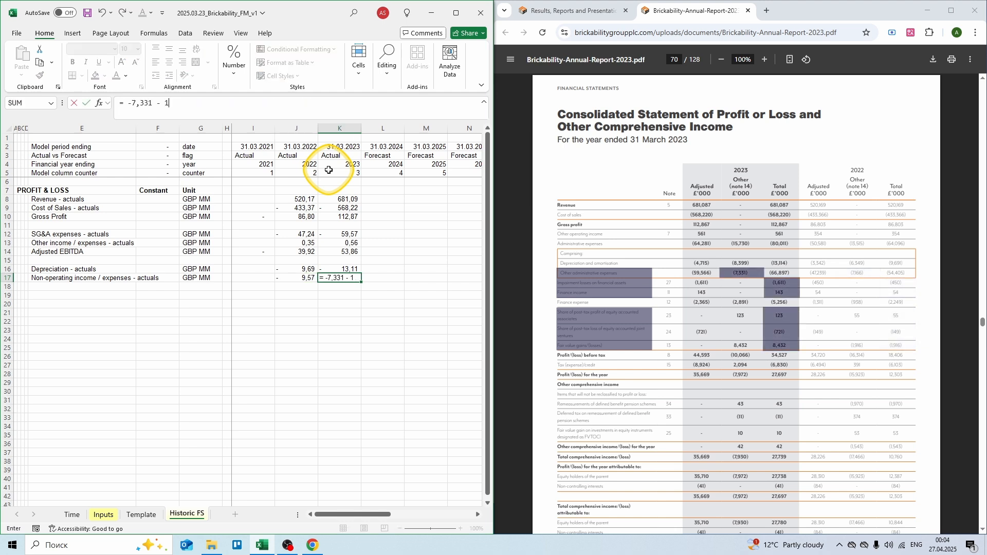
pyautogui.write(',611 + 0,143 + 0,123 - 0,721 + 8,432')
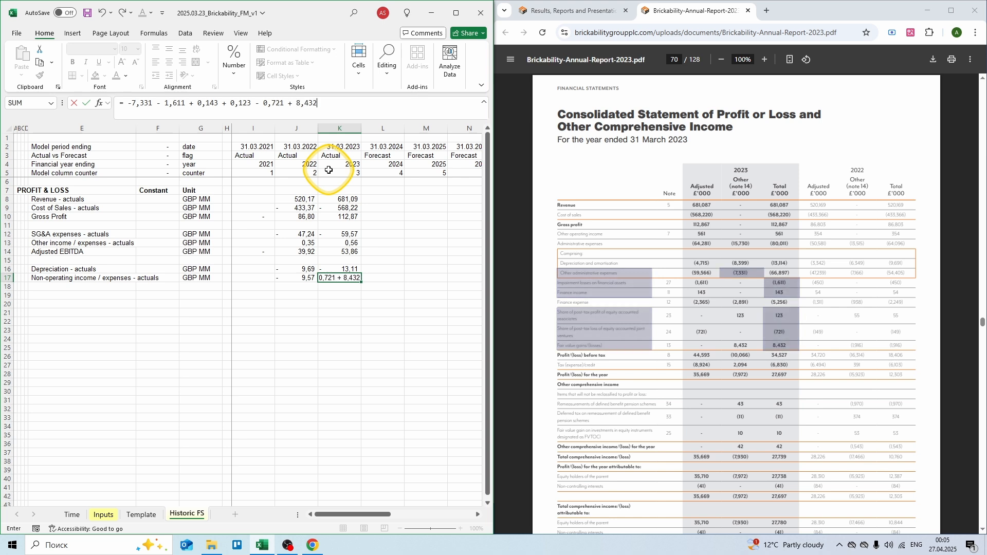
pyautogui.hotkey('ctrl', 'Return')
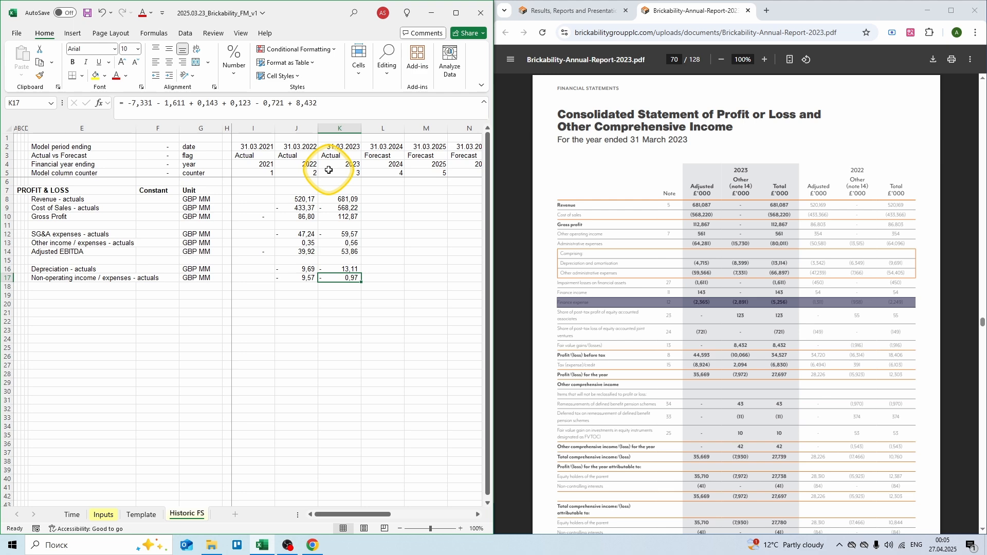
# Step: Jump the annual report to page 91
pyautogui.click(674, 58)
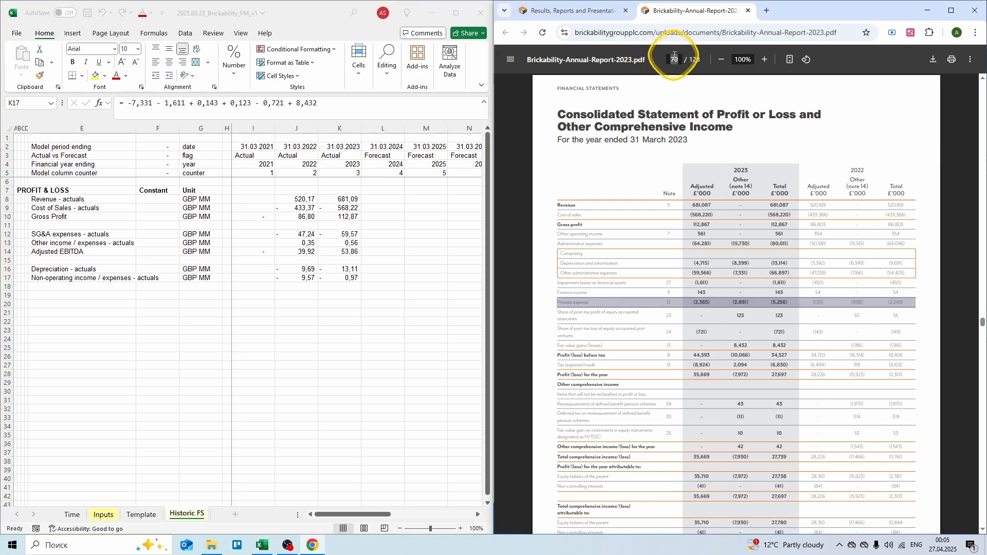
pyautogui.write('91')
pyautogui.press('Return')
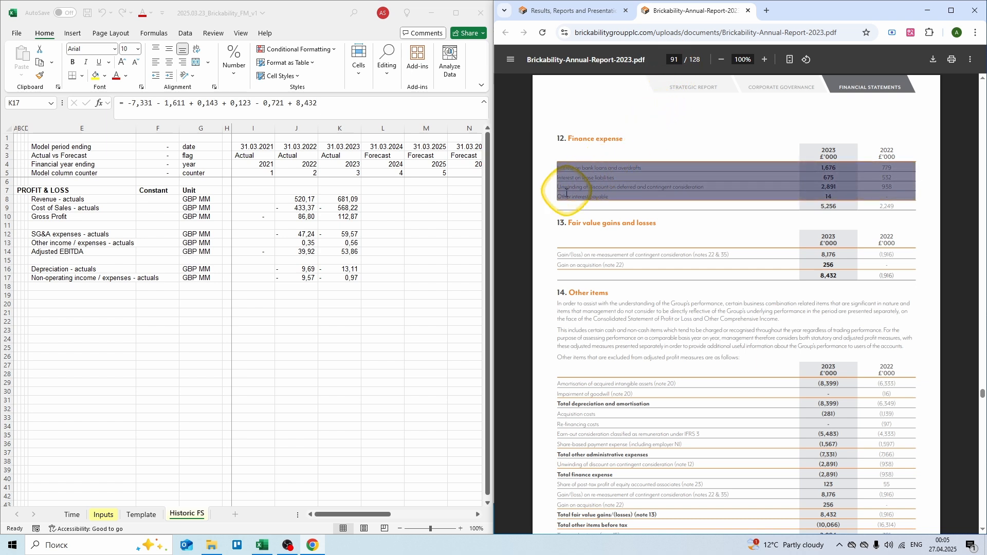
# Step: Append finance costs (-0,938 for 2022; -2,891 and -0,014 for 2023) to the non-operating formulas
pyautogui.click(295, 278)
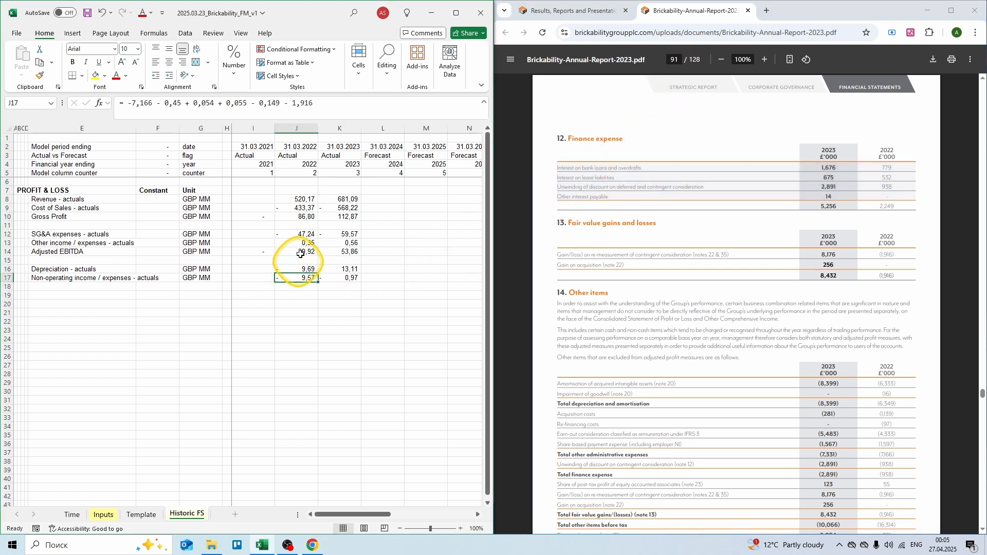
pyautogui.press('F2')
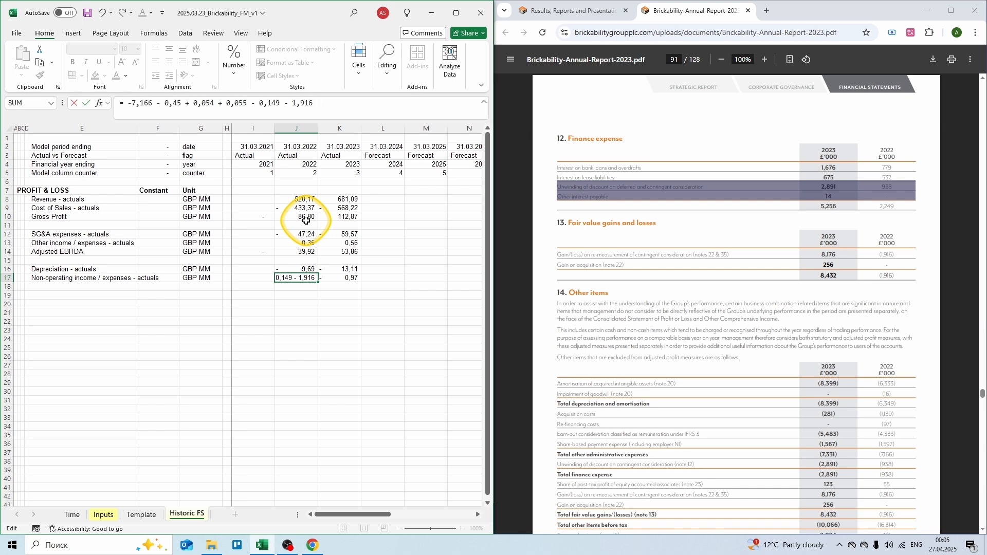
pyautogui.write('- 0,938')
pyautogui.press('Tab')
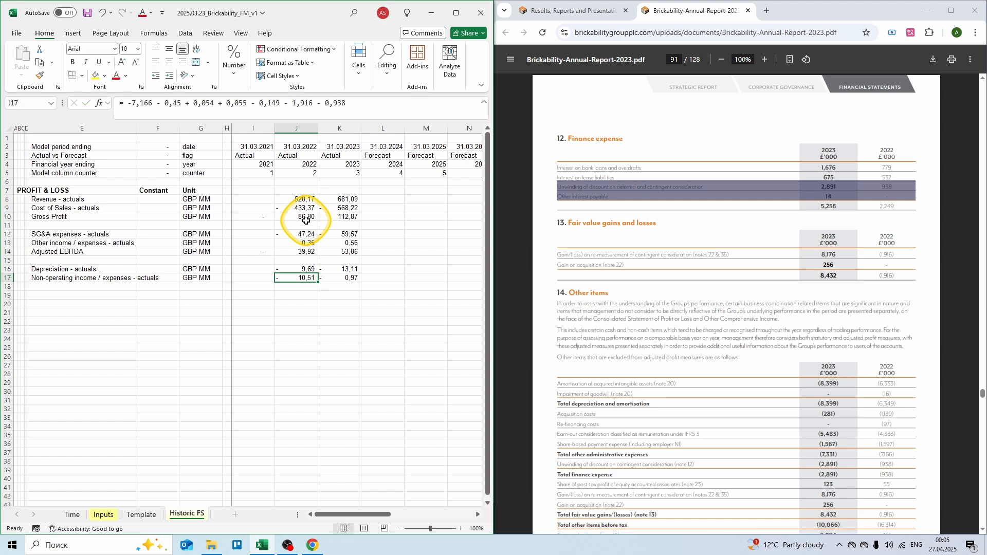
pyautogui.press('F2')
pyautogui.write('- 2,891')
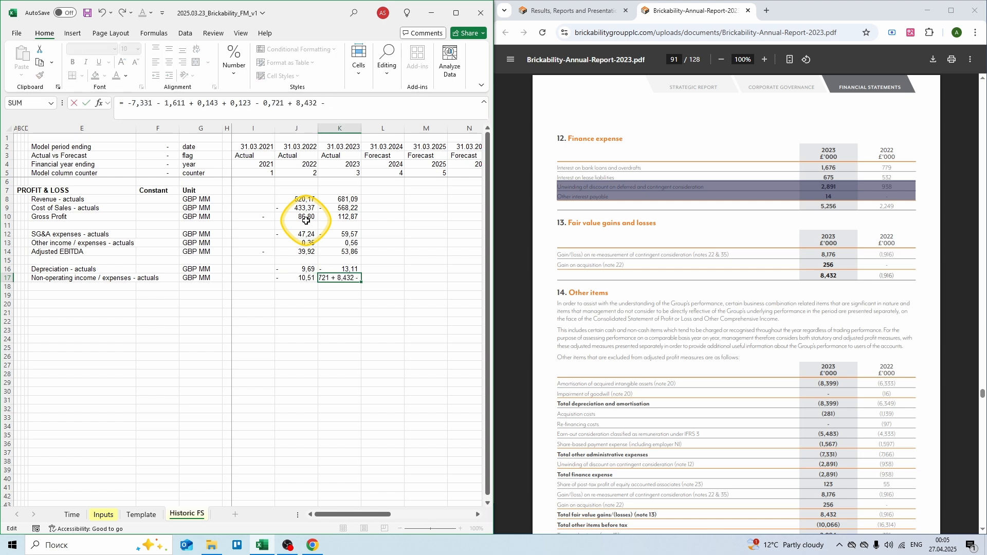
pyautogui.write(' - 0,014')
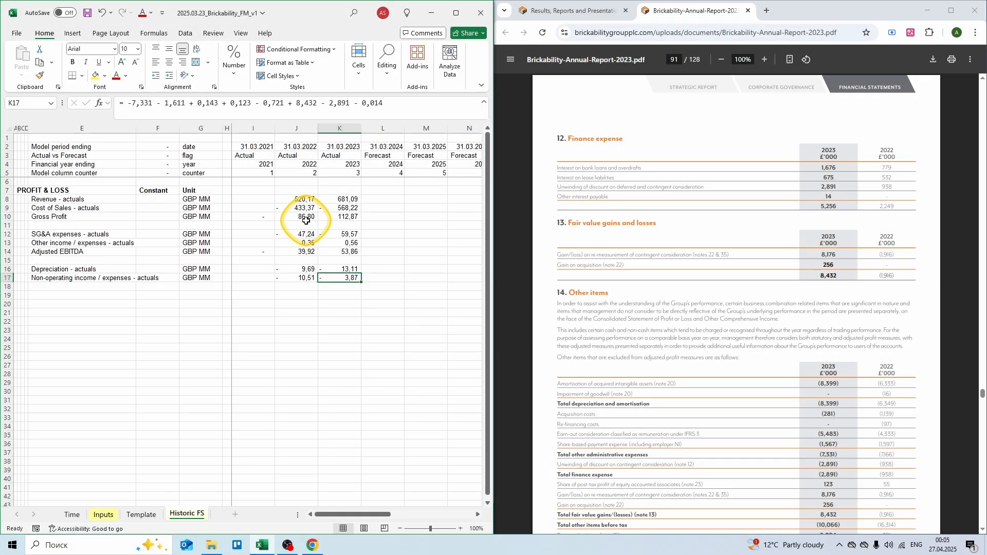
pyautogui.press('Down')
pyautogui.press('Left')
pyautogui.press('Left')
pyautogui.press('Left')
pyautogui.press('Left')
pyautogui.press('Left')
pyautogui.press('Left')
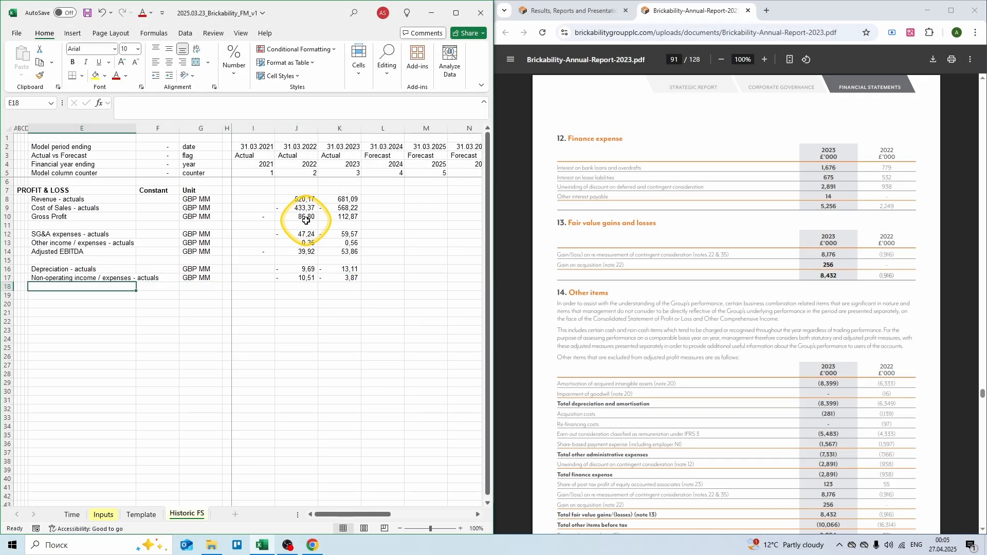
# Step: Add an EBIT row in GBP MM with =SUM(I14:I17) copied across 2021–2023
pyautogui.write('EBIT')
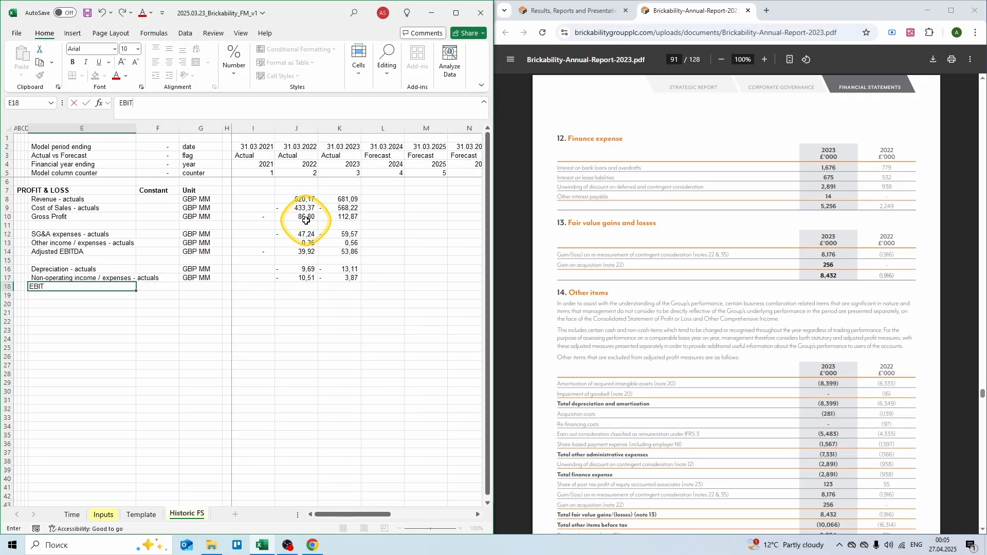
pyautogui.press('Right')
pyautogui.press('Right')
pyautogui.write('G')
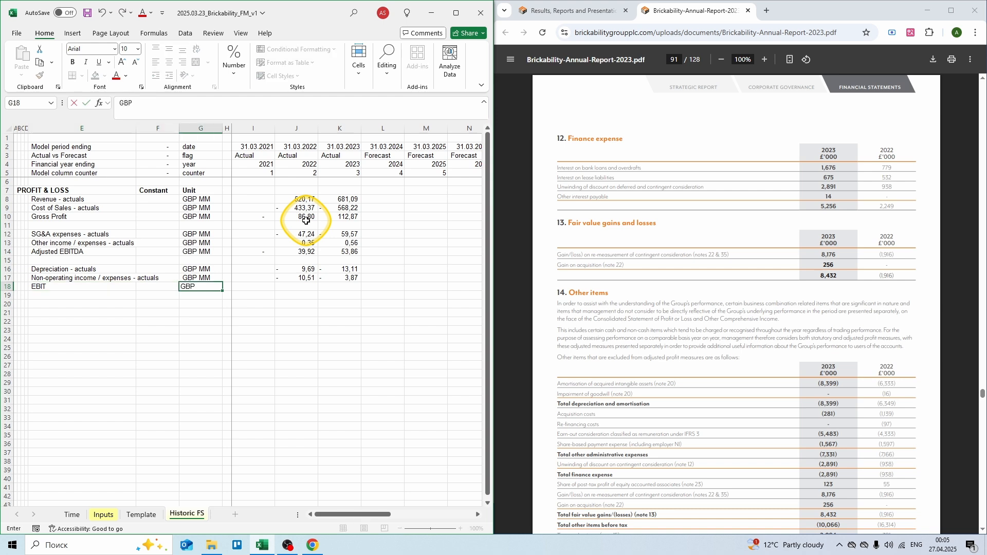
pyautogui.write('BP MM')
pyautogui.press('Right')
pyautogui.press('Right')
pyautogui.write('= sum(')
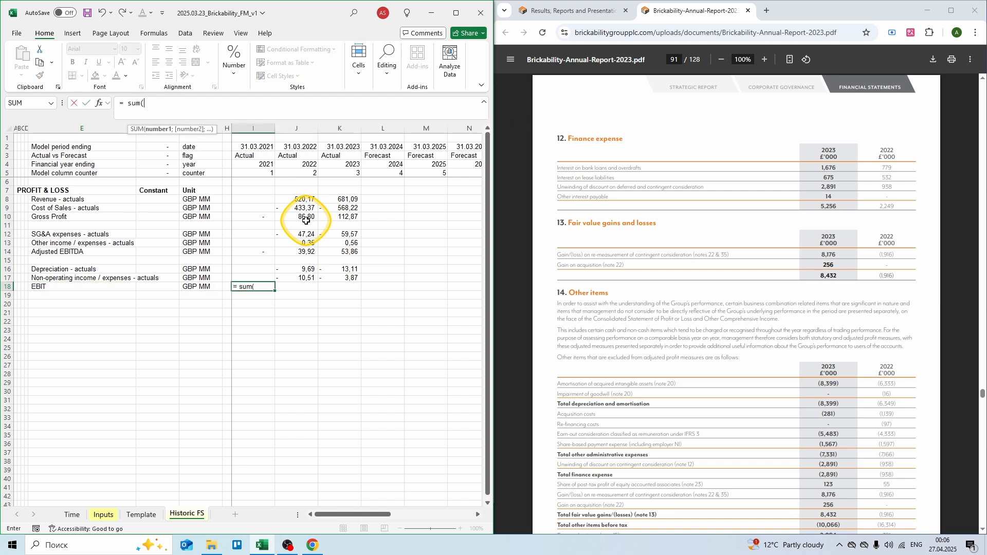
pyautogui.hotkey('shift', 'Up')
pyautogui.hotkey('shift', 'Up')
pyautogui.hotkey('shift', 'Up')
pyautogui.hotkey('shift', 'Up')
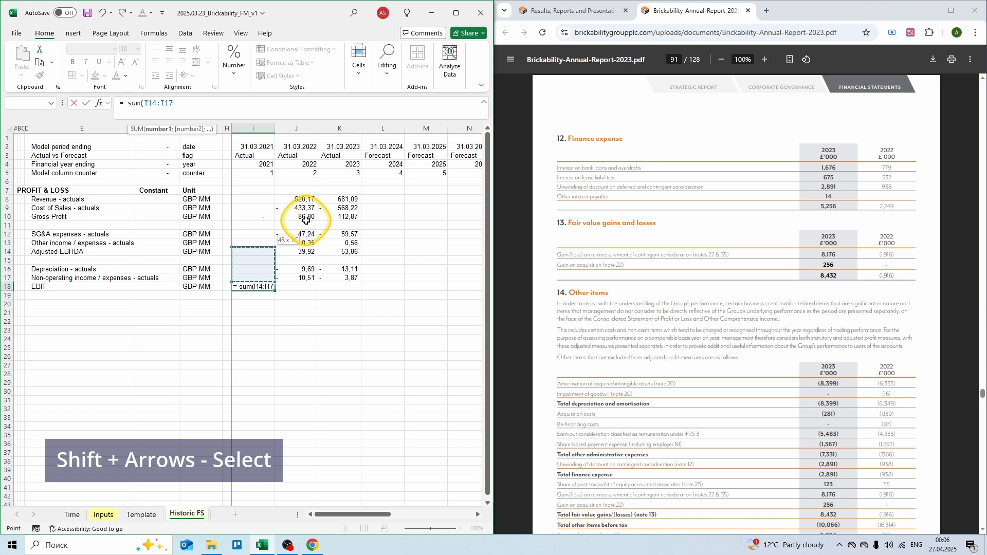
pyautogui.write(')')
pyautogui.hotkey('ctrl', 'Return')
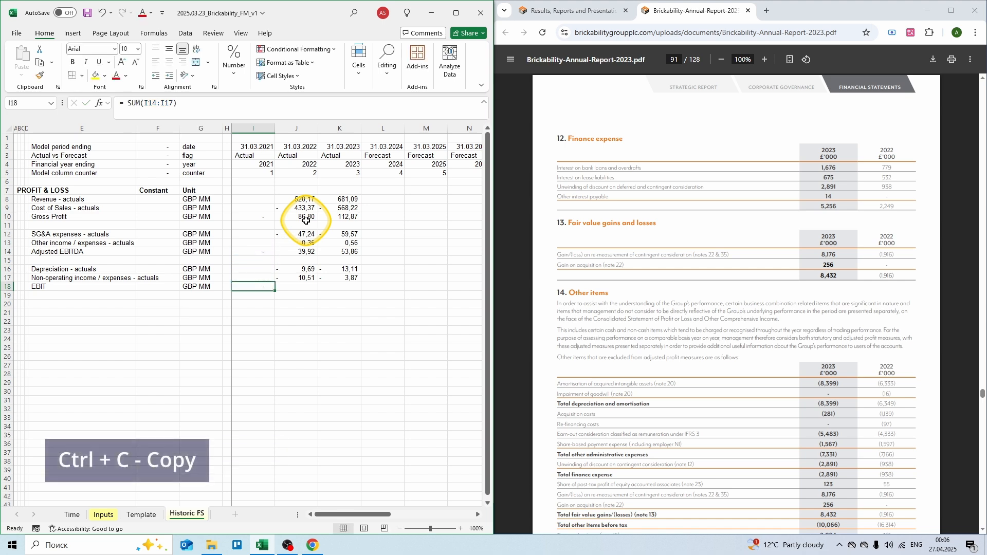
pyautogui.hotkey('ctrl', 'c')
pyautogui.hotkey('shift', 'Right')
pyautogui.hotkey('shift', 'Right')
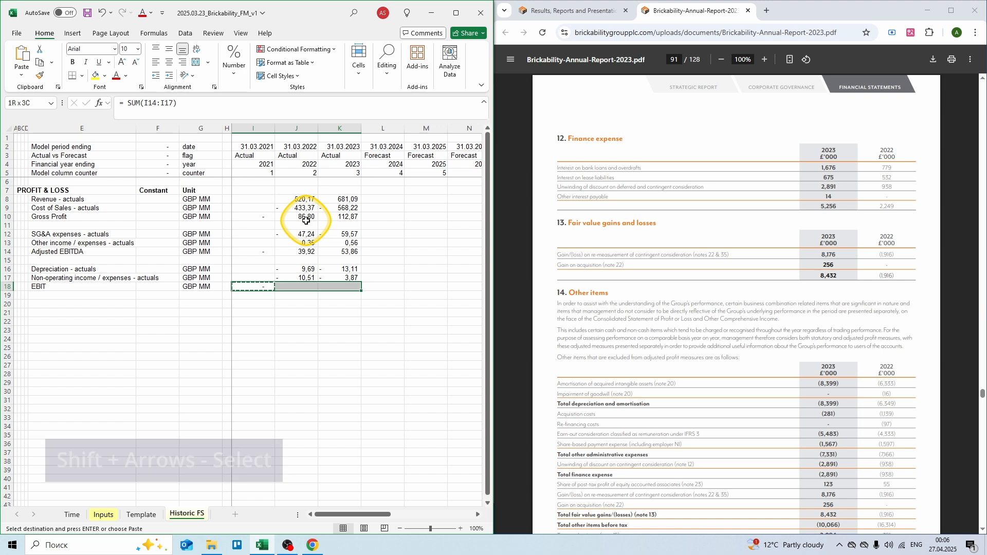
pyautogui.press('Return')
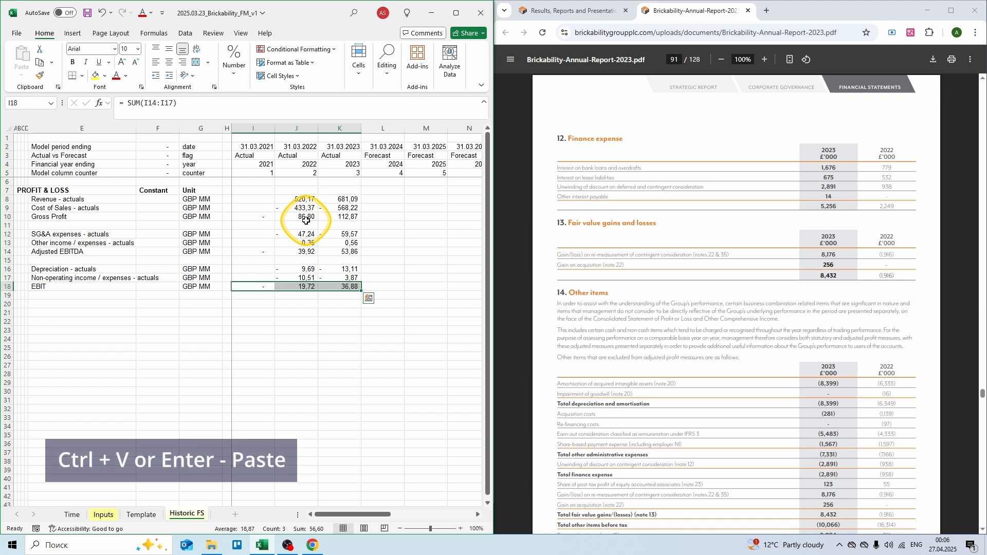
pyautogui.press('Down')
pyautogui.press('Left')
pyautogui.press('Left')
pyautogui.press('Left')
pyautogui.press('Left')
pyautogui.press('Down')
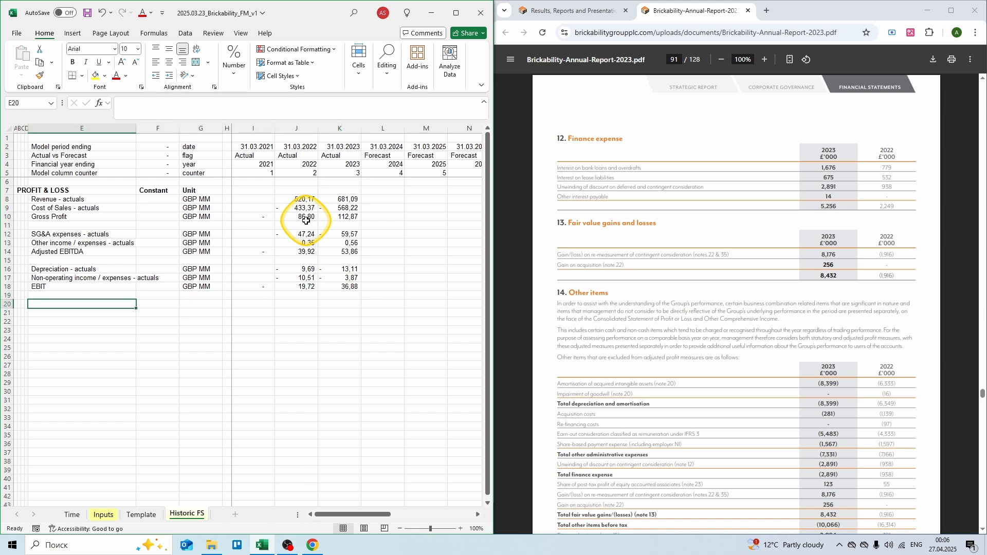
# Step: Add an Interest on loans - actuals row in GBP MM with -0,779 and -1,676
pyautogui.write('Interes')
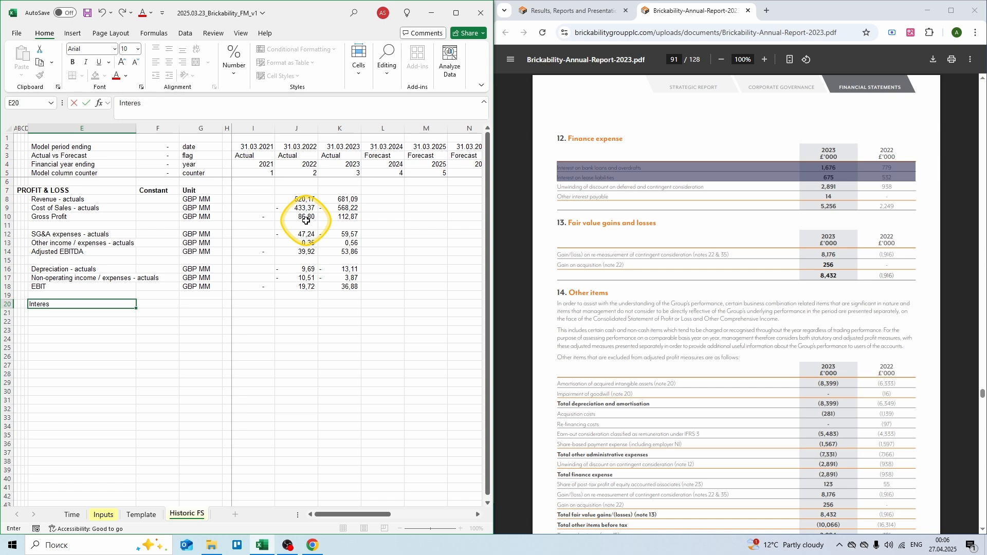
pyautogui.write('t on loans - actuals')
pyautogui.press('Tab')
pyautogui.press('Tab')
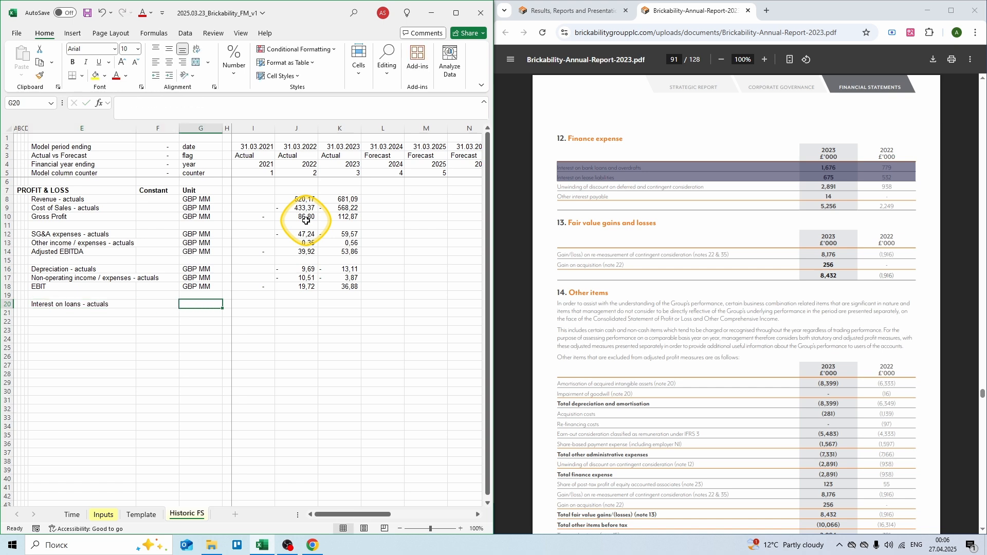
pyautogui.write('GBP MM')
pyautogui.press('Tab')
pyautogui.press('Tab')
pyautogui.press('Tab')
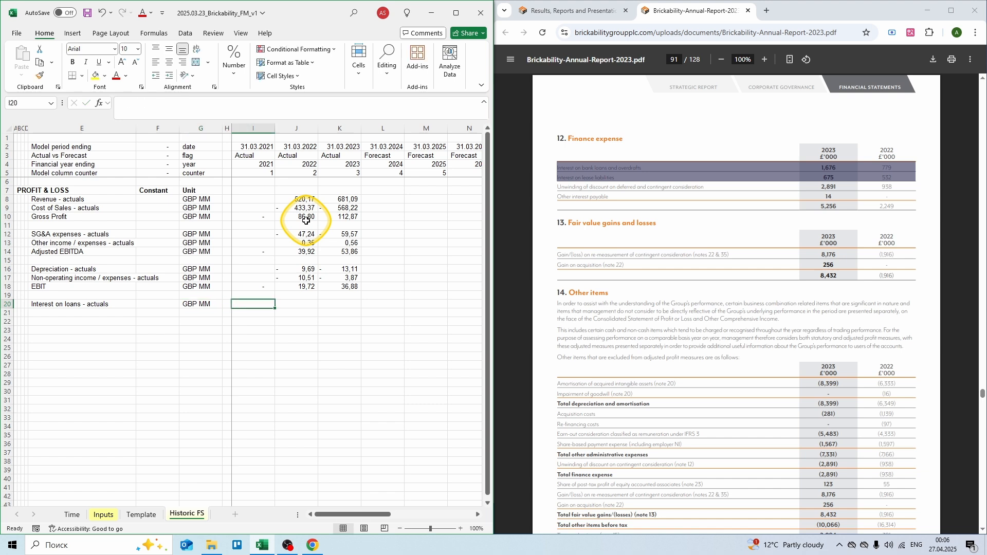
pyautogui.write('=')
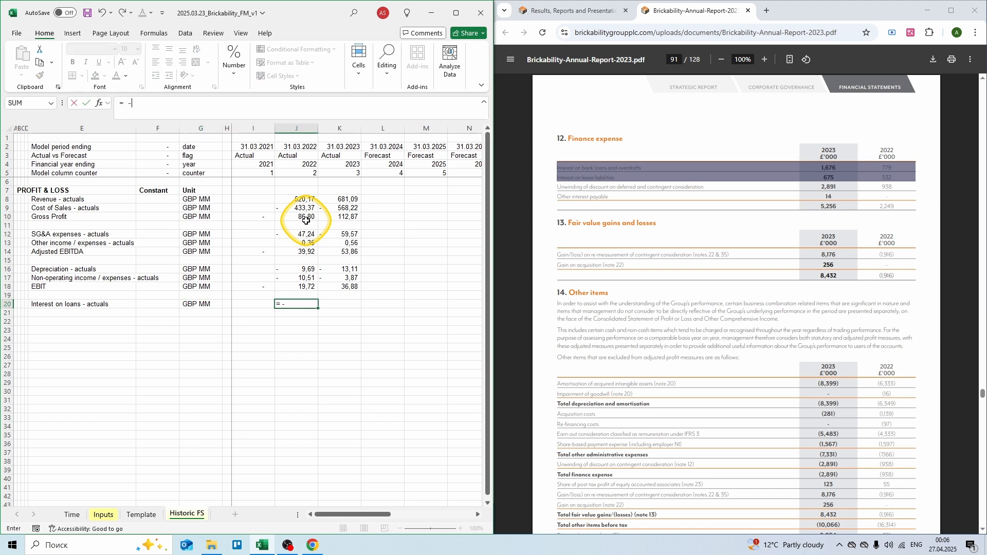
pyautogui.write(' -0,779')
pyautogui.press('Tab')
pyautogui.write('=')
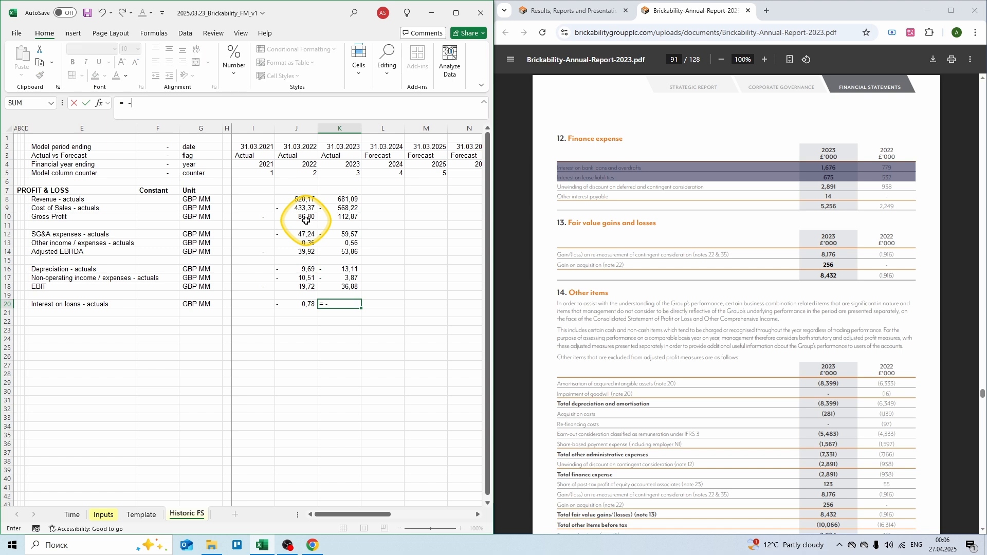
pyautogui.write(' -1,676')
pyautogui.press('Return')
pyautogui.press('Left')
pyautogui.press('Left')
pyautogui.press('Left')
pyautogui.press('Left')
pyautogui.press('Left')
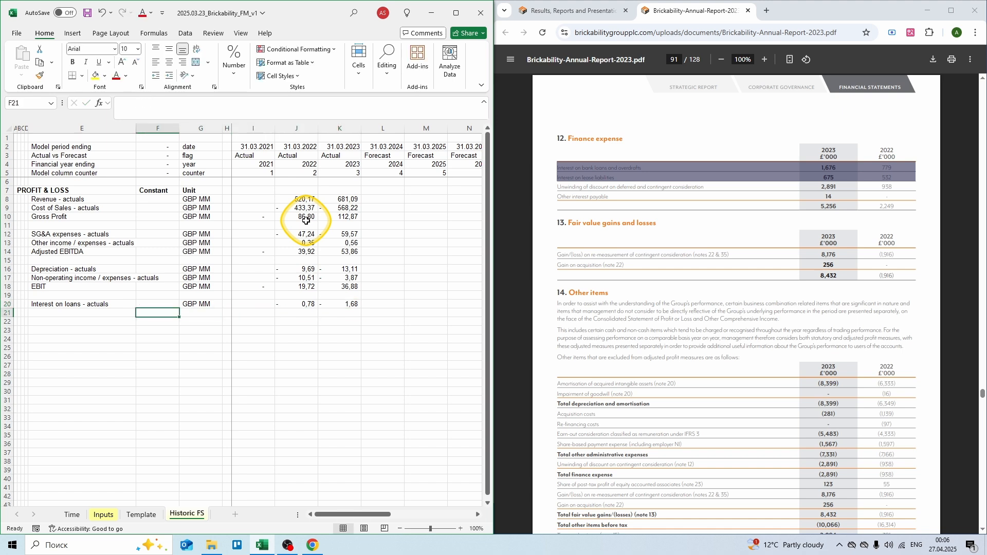
# Step: Add an Interest on lease liabilities row in GBP MM with -0,53 and -0,68
pyautogui.write('Intere')
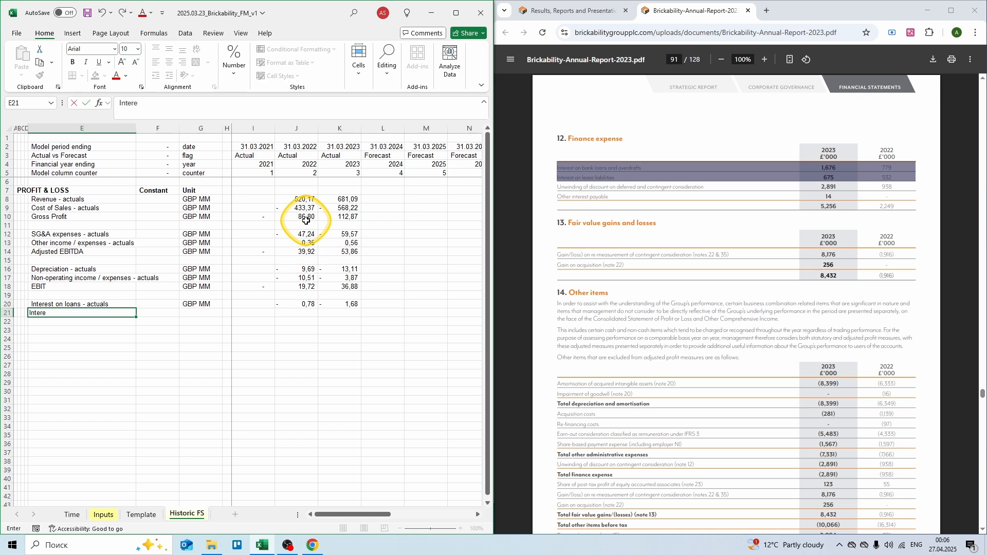
pyautogui.write('st on lease liabilities')
pyautogui.press('Right')
pyautogui.press('Right')
pyautogui.write('GBP MM')
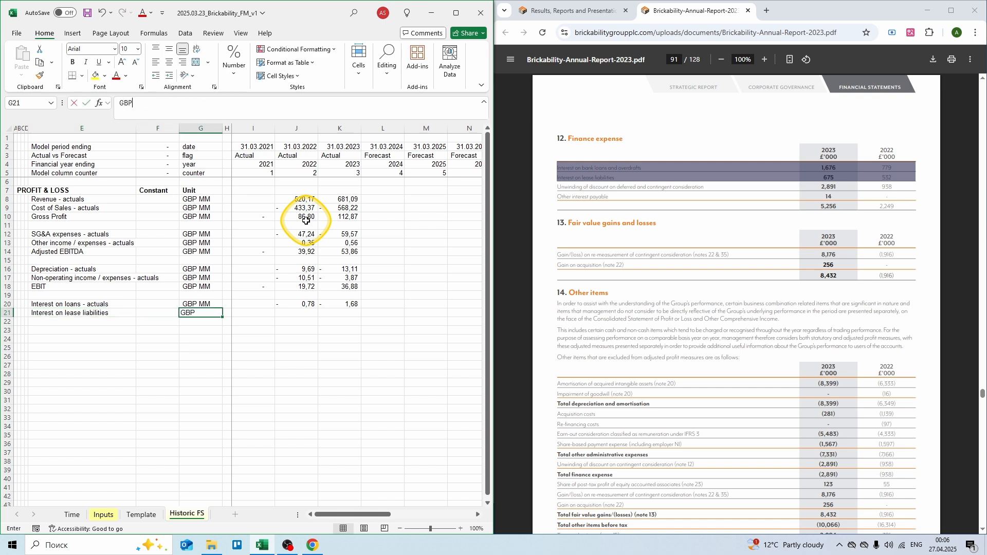
pyautogui.press('Right')
pyautogui.press('Right')
pyautogui.press('Right')
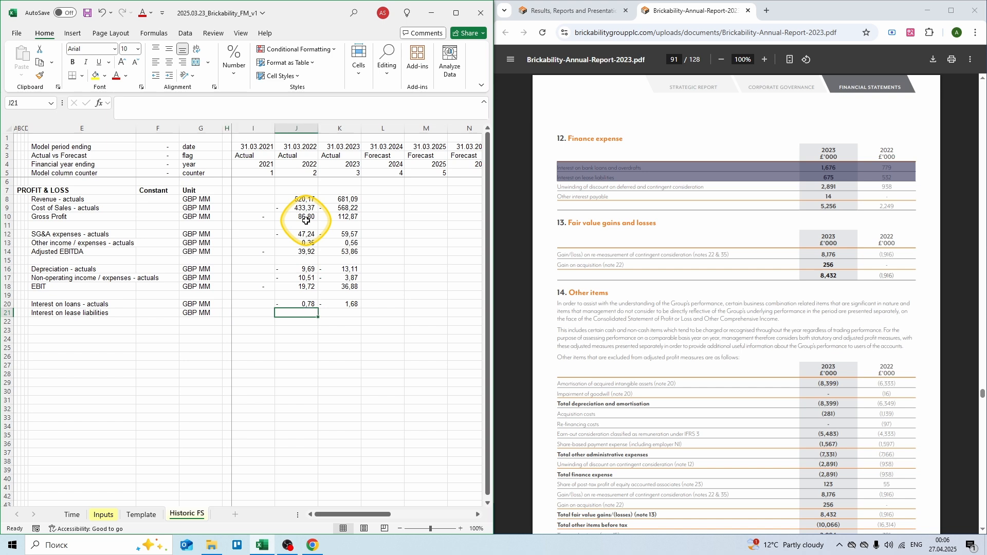
pyautogui.write('= -0,532')
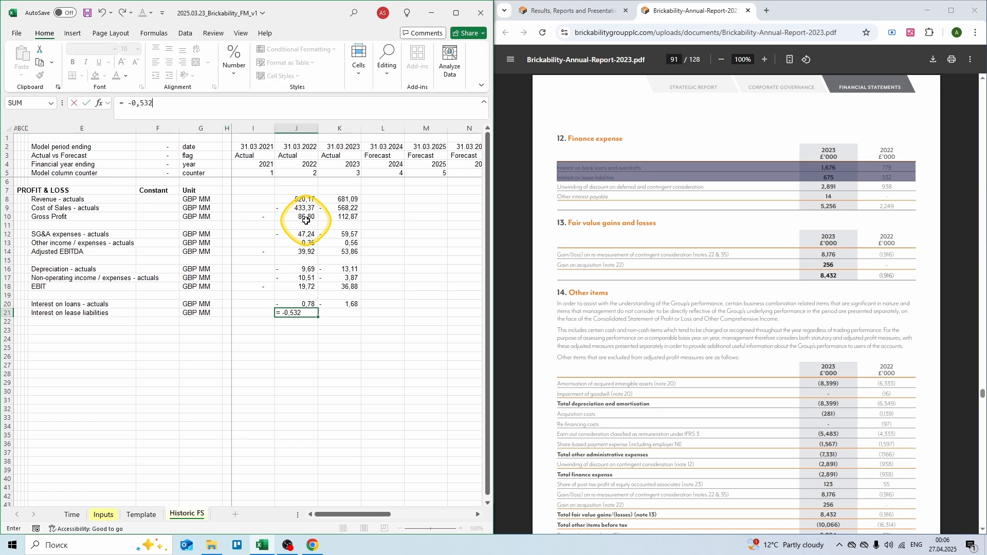
pyautogui.press('Right')
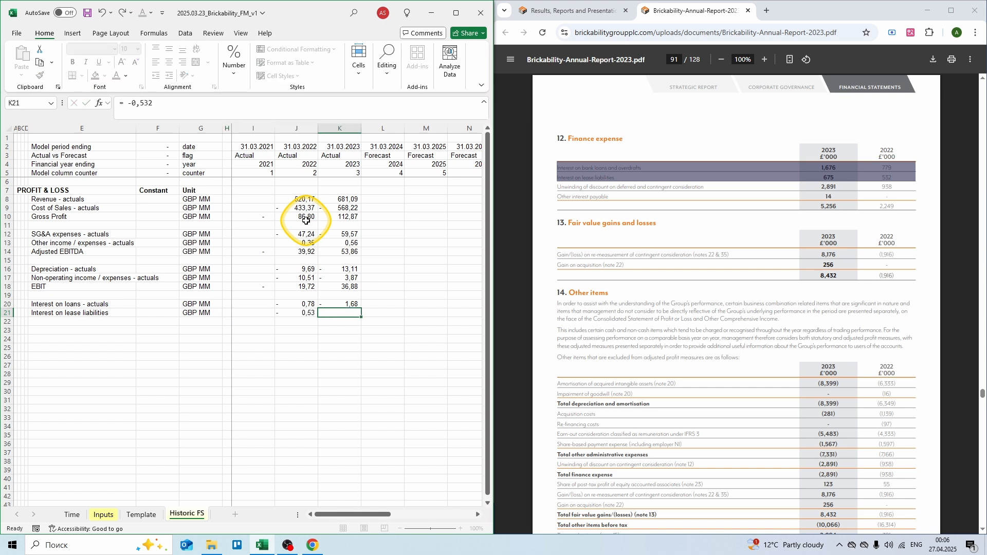
pyautogui.write('= -')
pyautogui.write('0,68')
pyautogui.press('Left')
pyautogui.press('Left')
pyautogui.press('Left')
pyautogui.press('Left')
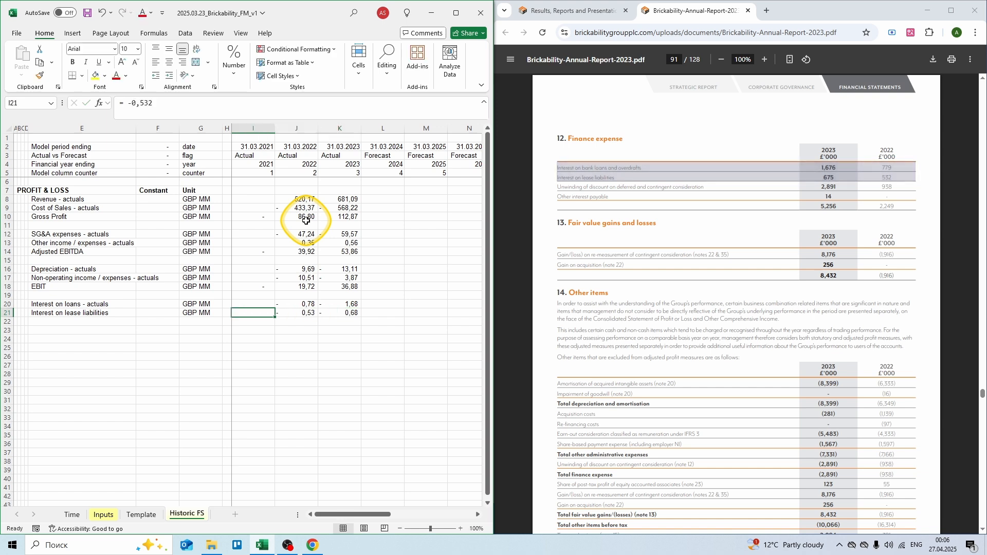
# Step: Rename the lease row to 'Interest on lease liabilities - actuals' and begin the PBT label
pyautogui.press('Left')
pyautogui.press('Left')
pyautogui.press('F2')
pyautogui.write('- ac')
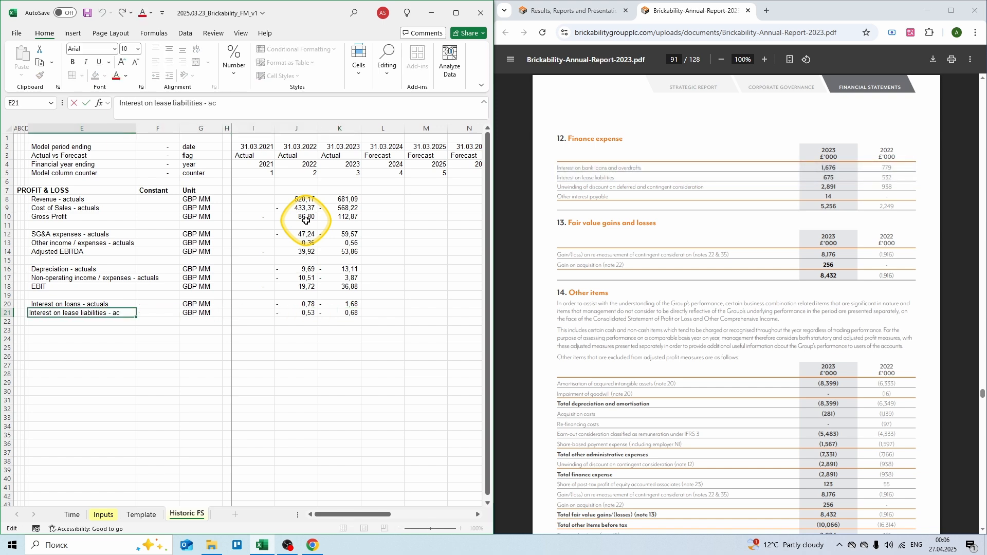
pyautogui.write('tuals')
pyautogui.press('Return')
pyautogui.write('PBT (p')
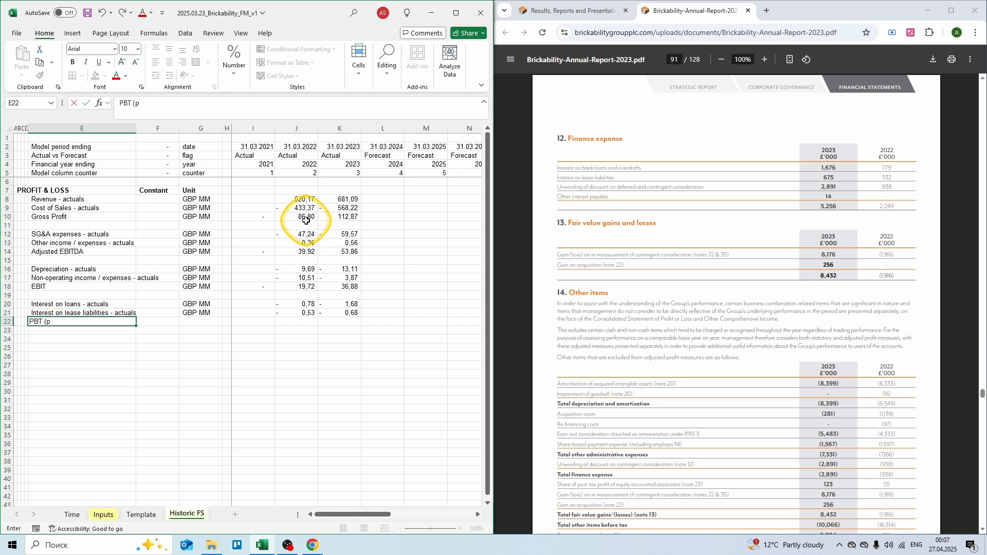
pyautogui.write('rofit before tax')
# Step: Label row 22 'PBT (profit before tax)' with unit GBP MM
pyautogui.press('Tab')
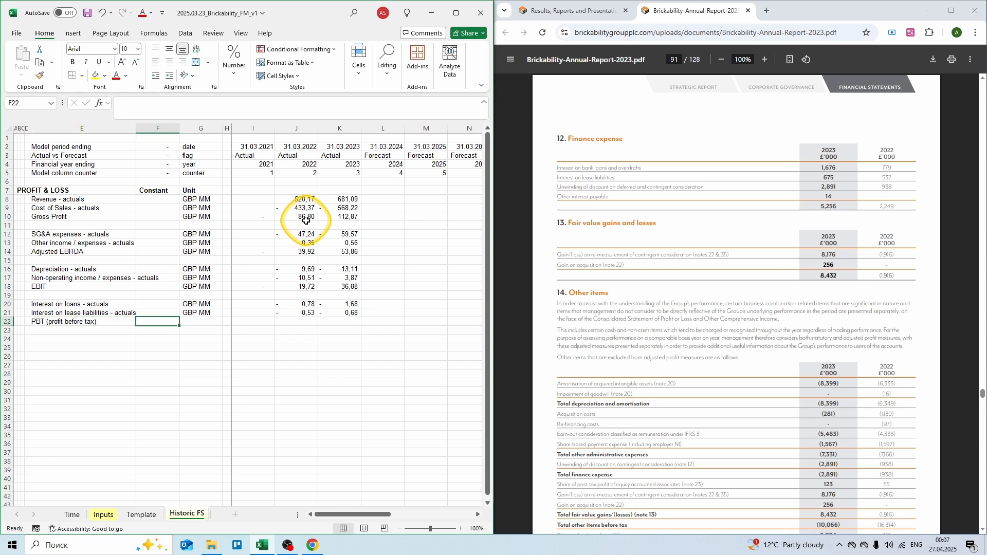
pyautogui.press('Tab')
pyautogui.write('GB')
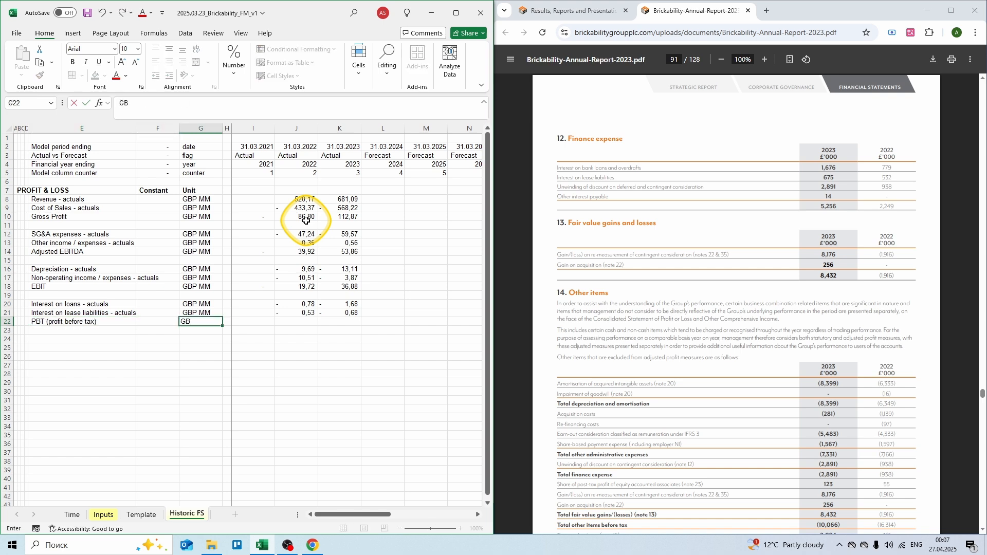
pyautogui.write('P MM')
pyautogui.press('Tab')
pyautogui.press('Tab')
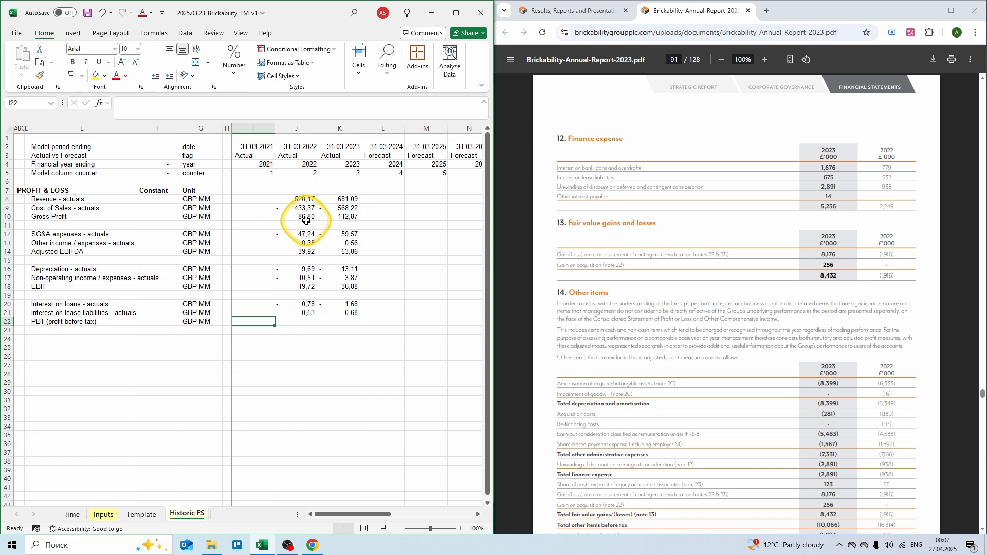
# Step: Sum rows 18–21 for 2021 PBT and copy the formula across 2022 and 2023
pyautogui.write('= sum(')
pyautogui.press('Up')
pyautogui.hotkey('shift', 'Up')
pyautogui.hotkey('shift', 'Up')
pyautogui.hotkey('shift', 'Up')
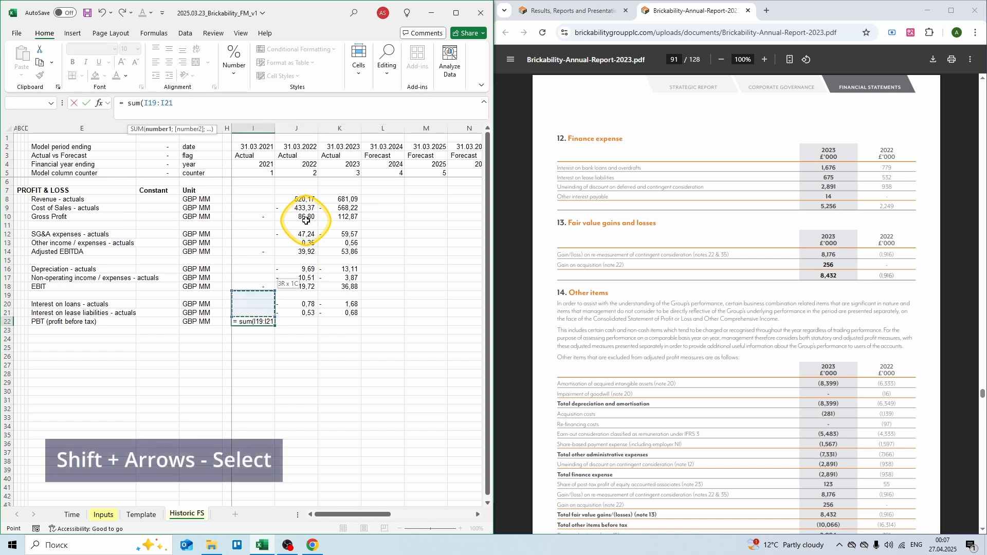
pyautogui.write(')')
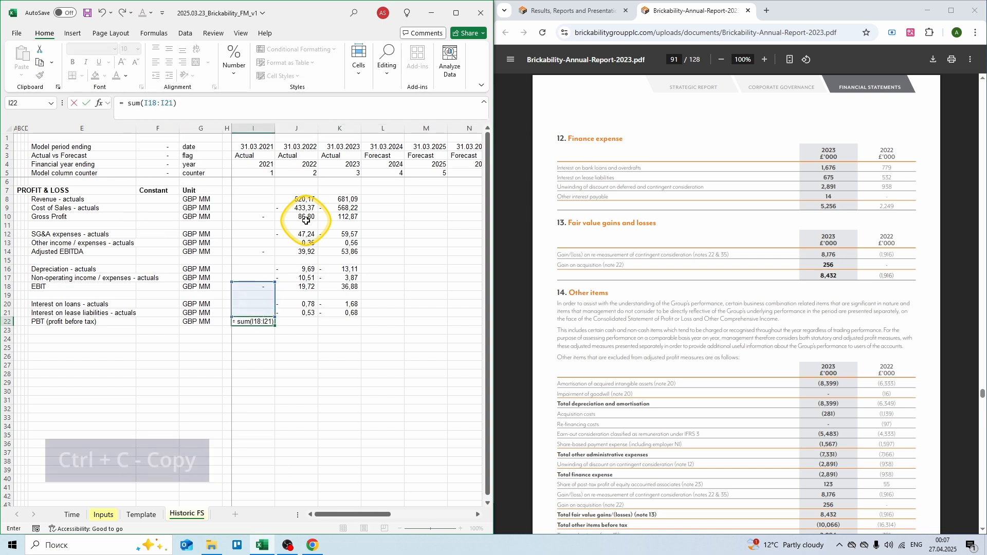
pyautogui.hotkey('ctrl', 'Return')
pyautogui.hotkey('ctrl', 'c')
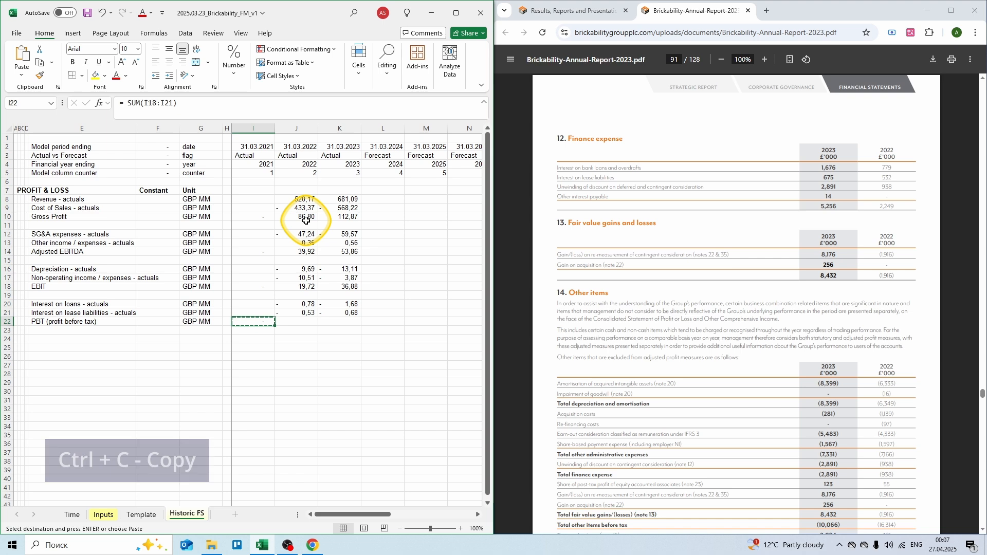
pyautogui.hotkey('shift', 'Right')
pyautogui.hotkey('shift', 'Right')
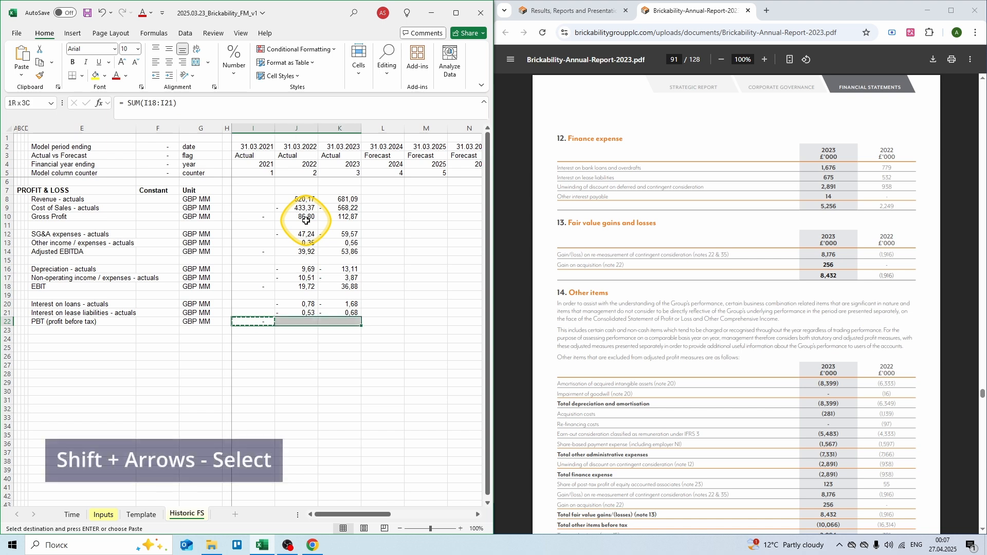
pyautogui.press('Return')
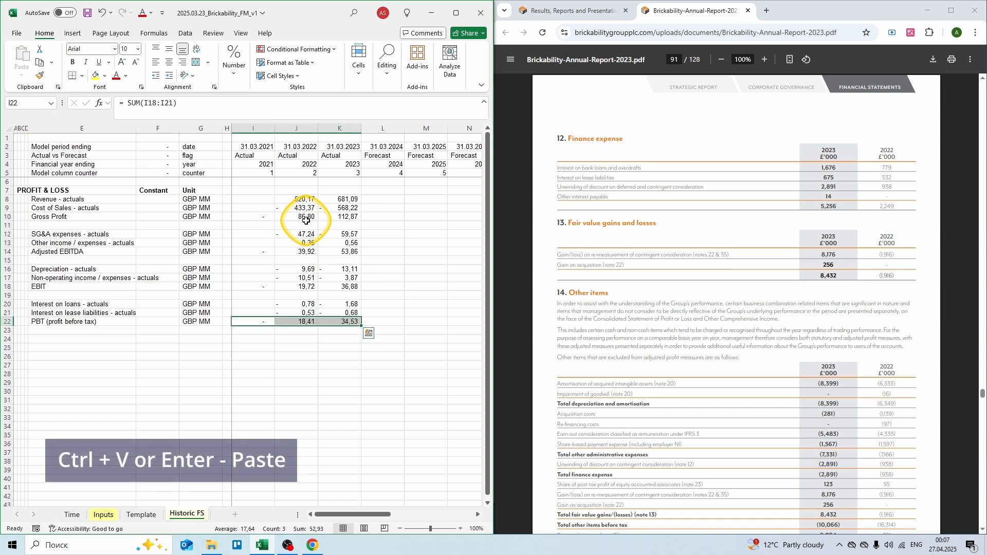
pyautogui.press('Down')
pyautogui.press('Down')
pyautogui.press('Left')
pyautogui.press('Left')
pyautogui.press('Left')
pyautogui.press('Left')
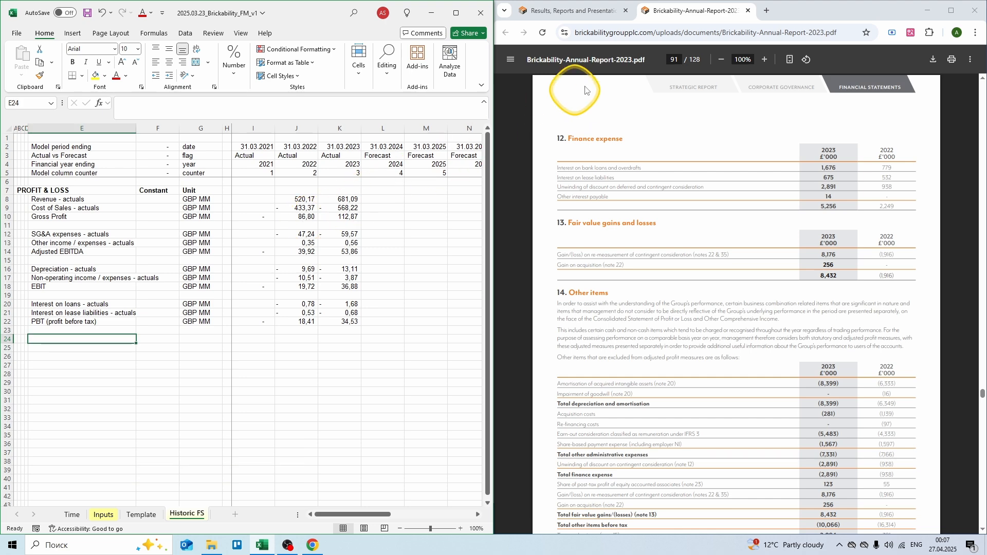
pyautogui.click(681, 77)
# Step: From report page 70, add Income tax - actuals in GBP MM: -6,10 for 2022, -6,83 for 2023
pyautogui.write('70')
pyautogui.press('Return')
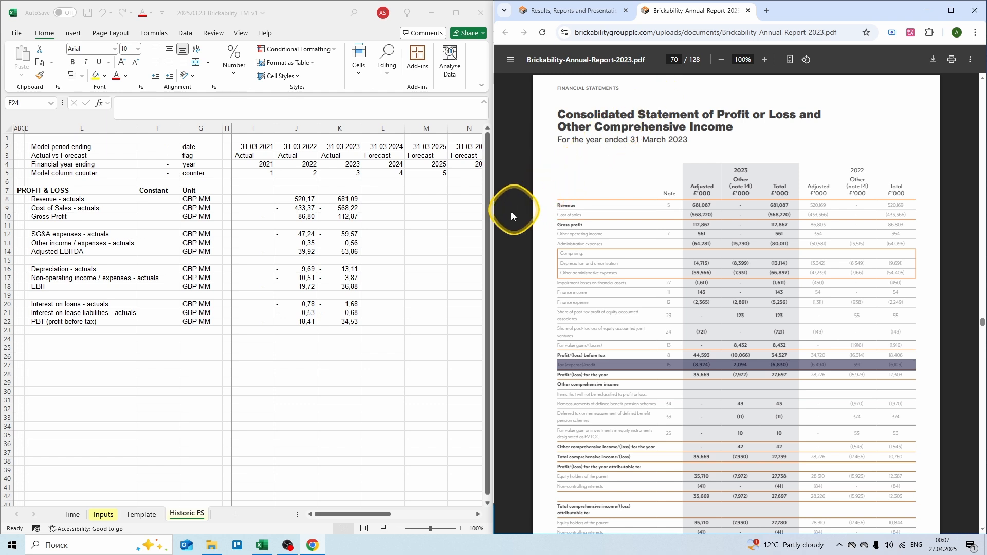
pyautogui.click(91, 337)
pyautogui.write('Incom')
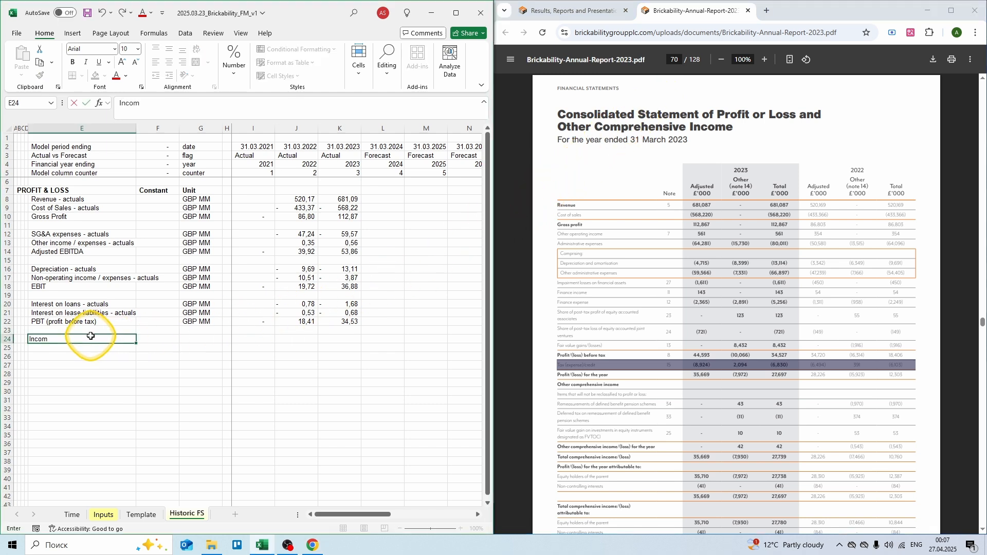
pyautogui.write('e tax - actuals')
pyautogui.press('Tab')
pyautogui.press('Tab')
pyautogui.write('GBP MM')
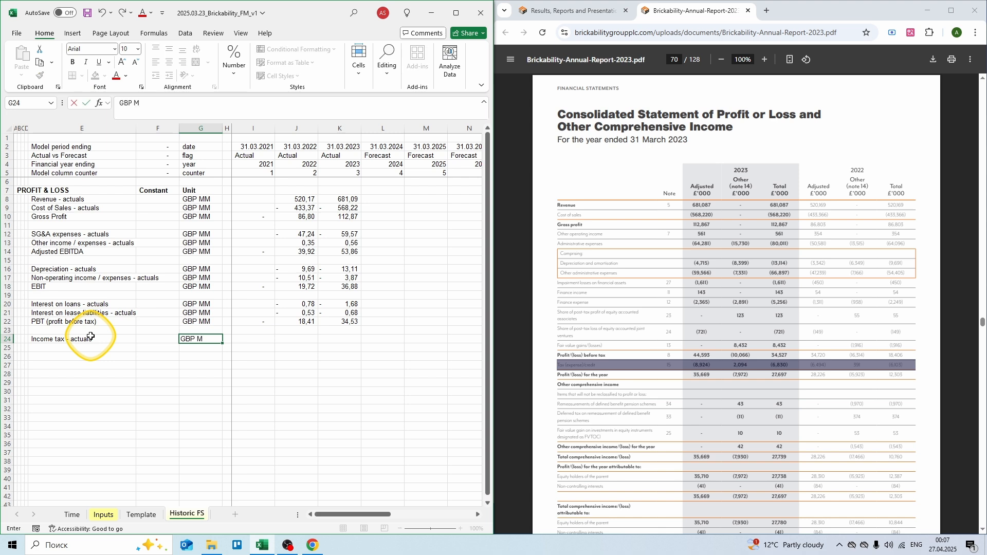
pyautogui.press('Tab')
pyautogui.press('Tab')
pyautogui.press('Tab')
pyautogui.write('= -6')
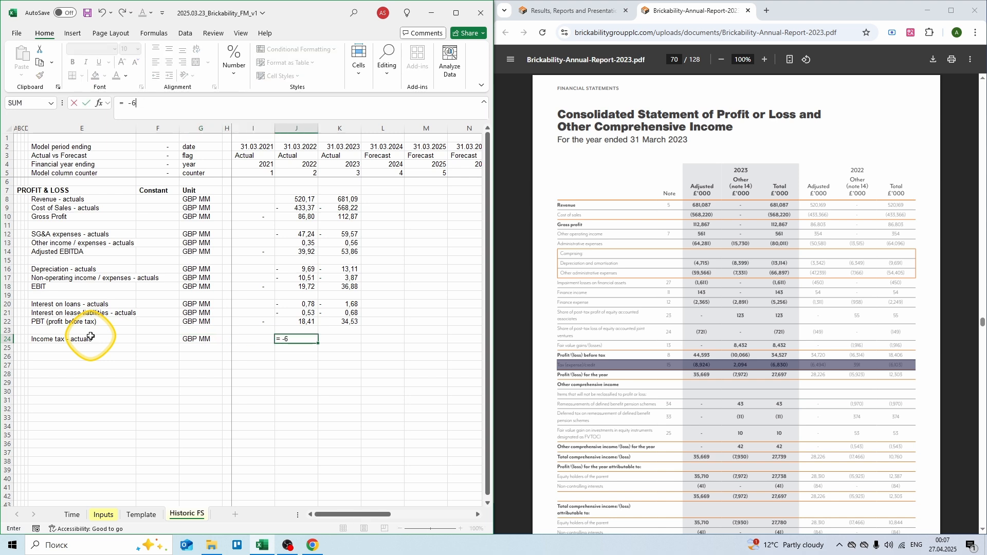
pyautogui.write(',10')
pyautogui.press('Tab')
pyautogui.write('= ')
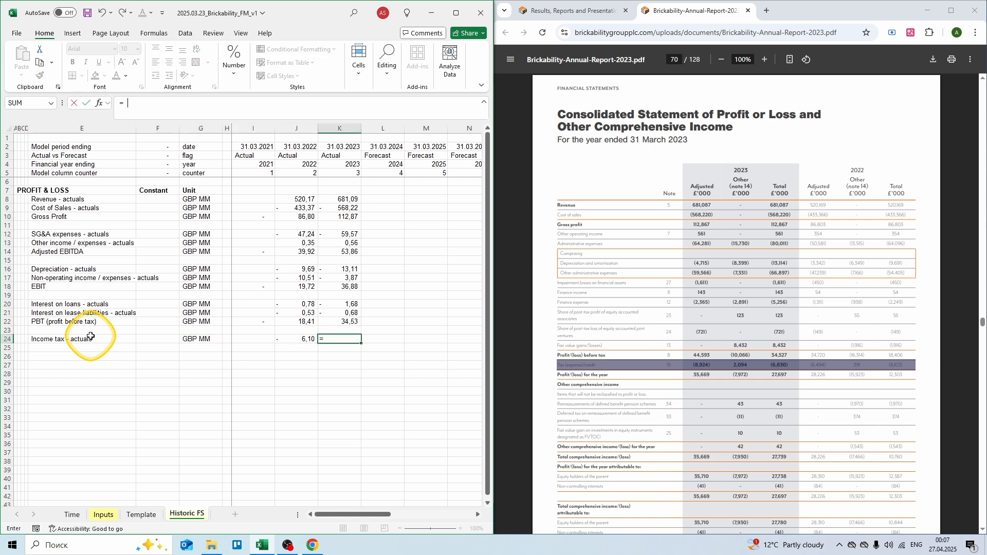
pyautogui.write('-6,83')
pyautogui.press('Return')
pyautogui.press('Left')
pyautogui.press('Left')
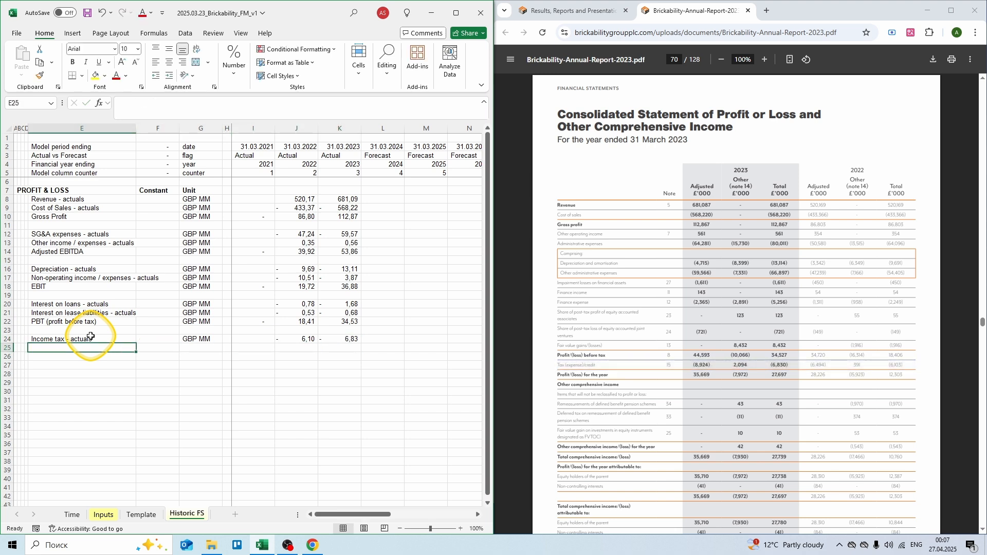
# Step: Add a Net Profit row in GBP MM summing PBT through income tax, copied across all three years
pyautogui.write('Net Prof')
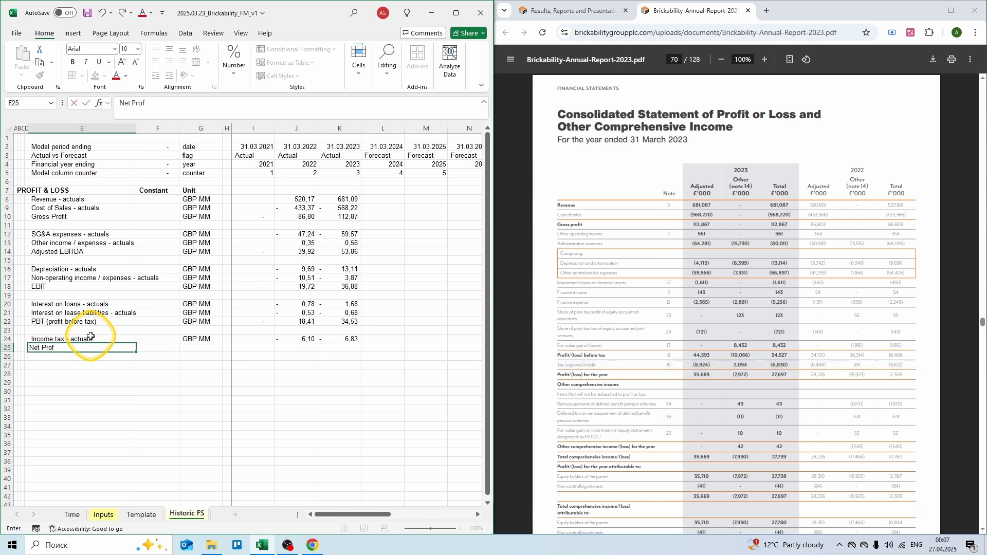
pyautogui.press('Tab')
pyautogui.press('Tab')
pyautogui.write('GBP MM')
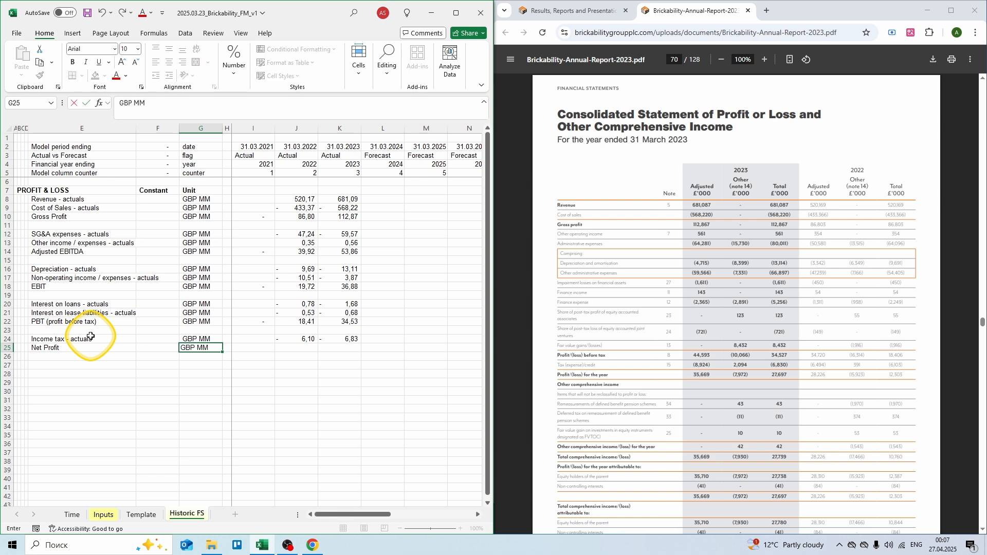
pyautogui.press('Tab')
pyautogui.press('Tab')
pyautogui.write('= sum(')
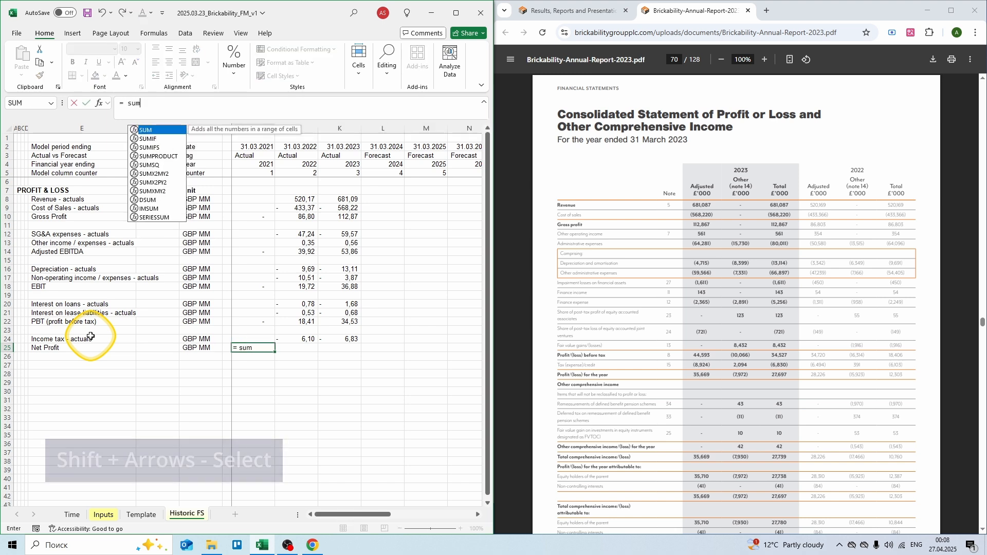
pyautogui.press('Up')
pyautogui.hotkey('shift', 'Up')
pyautogui.hotkey('shift', 'Up')
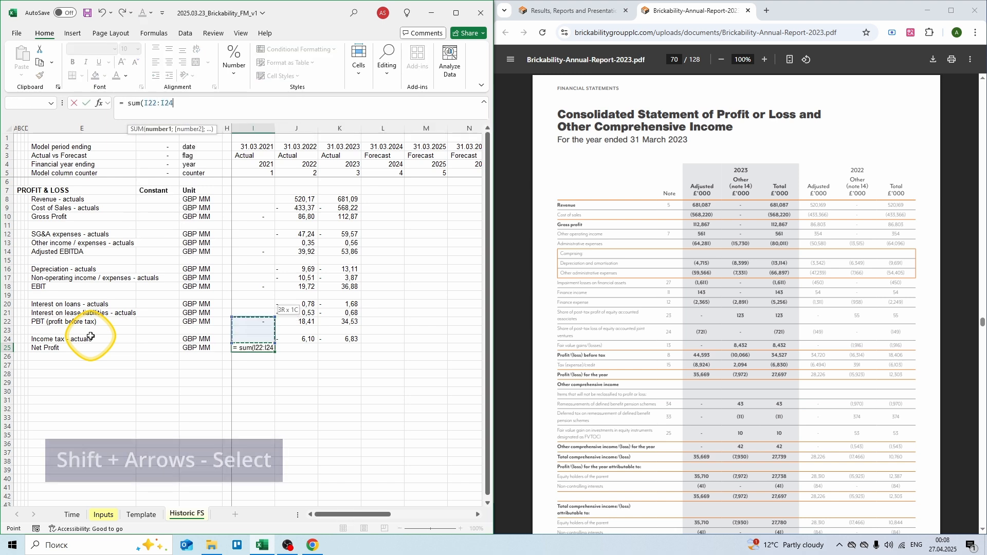
pyautogui.hotkey('ctrl', 'Return')
pyautogui.hotkey('ctrl', 'c')
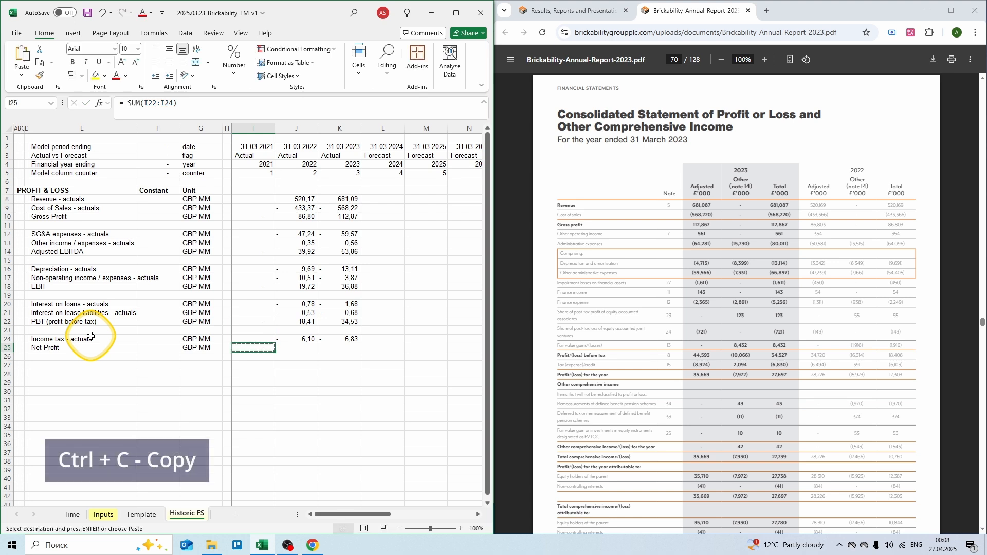
pyautogui.hotkey('shift', 'Right')
pyautogui.hotkey('shift', 'Right')
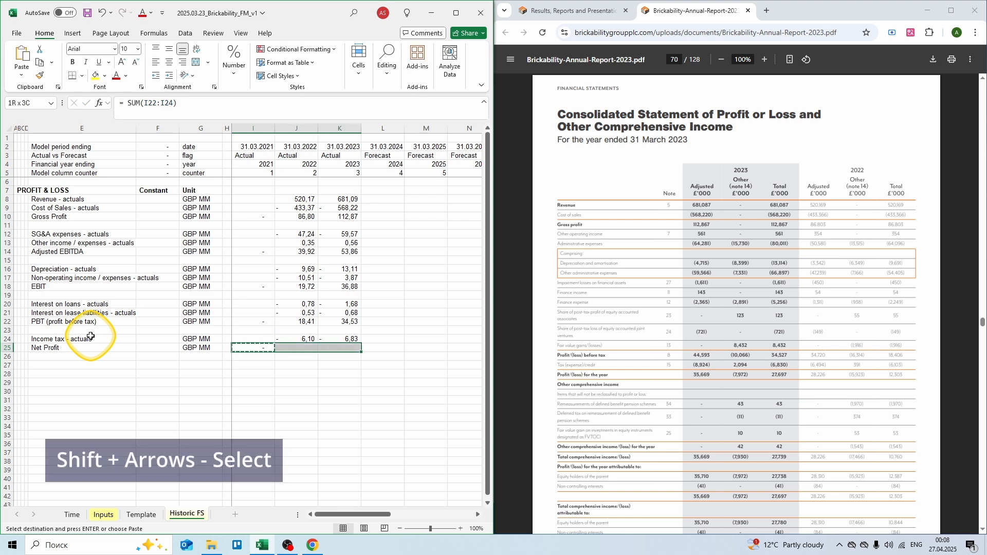
pyautogui.press('Return')
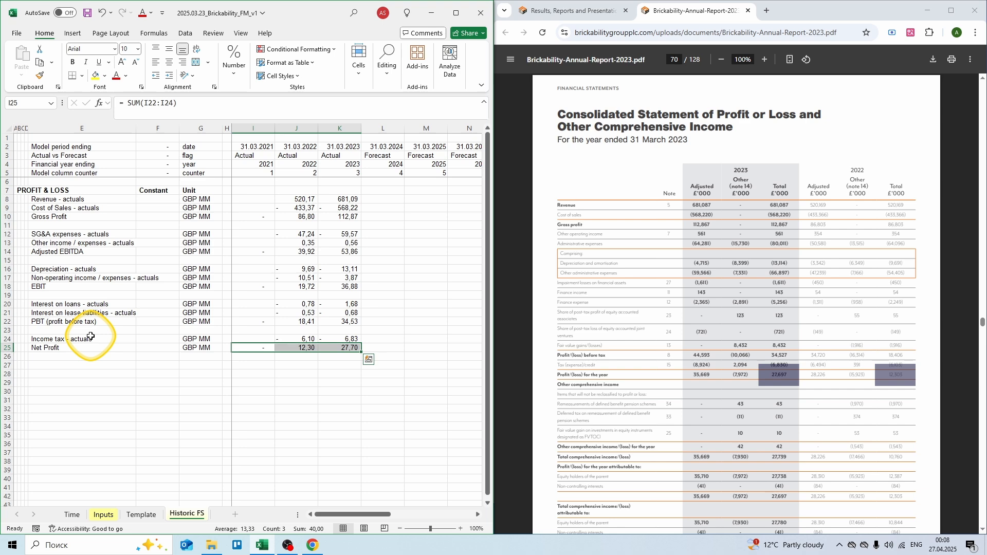
pyautogui.press('Left')
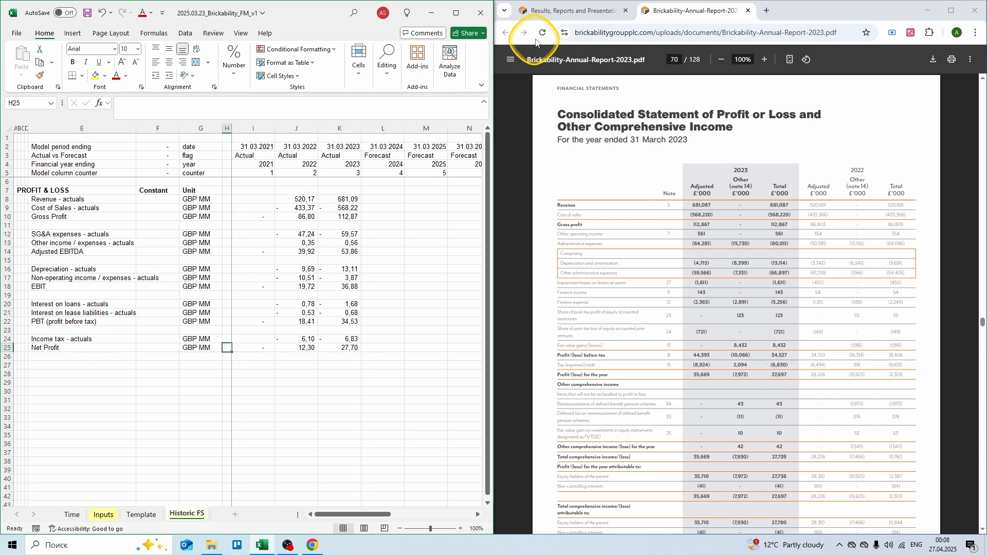
# Step: Filter the reports to 2022 and open the Annual Report and Accounts 2021/22 PDF
pyautogui.click(555, 8)
pyautogui.click(628, 199)
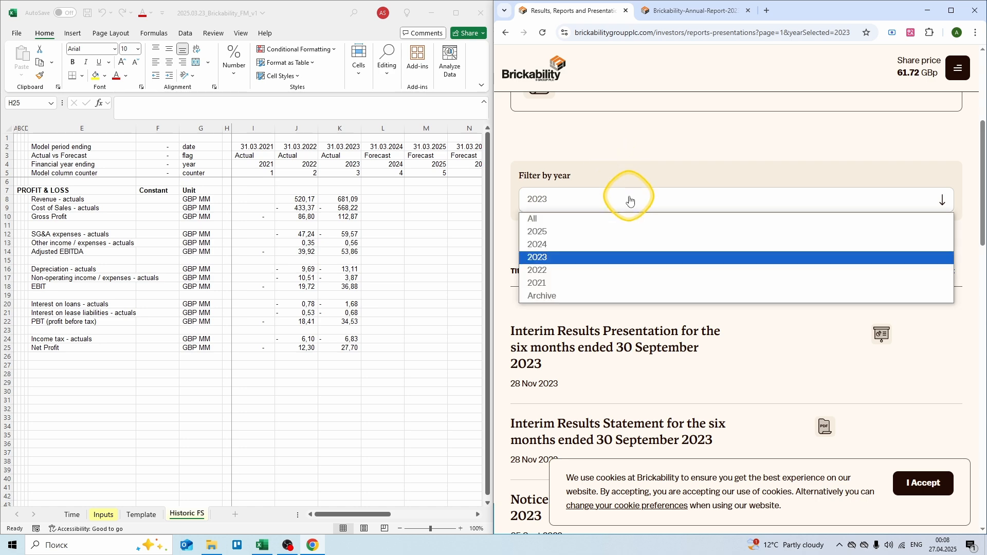
pyautogui.click(567, 275)
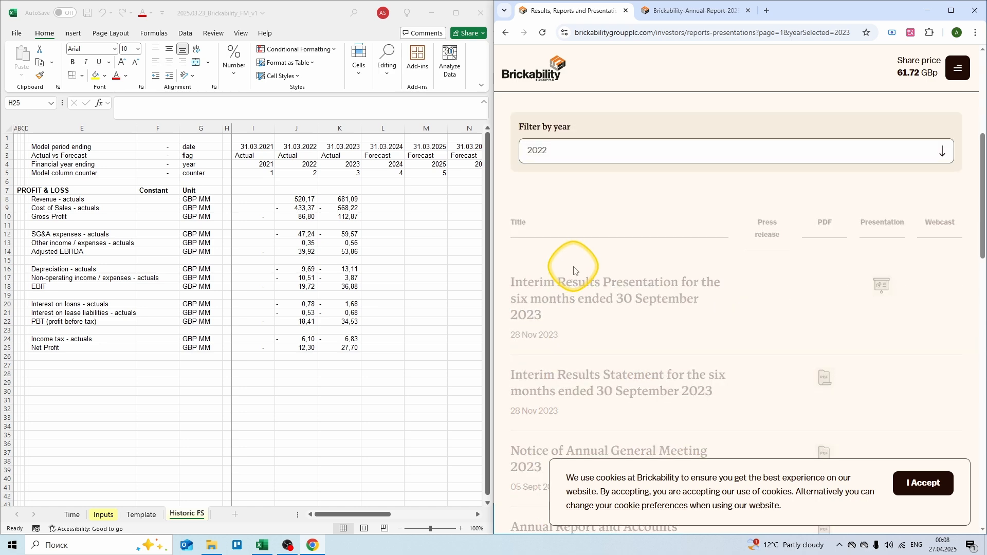
pyautogui.scroll(-3, 571, 264)
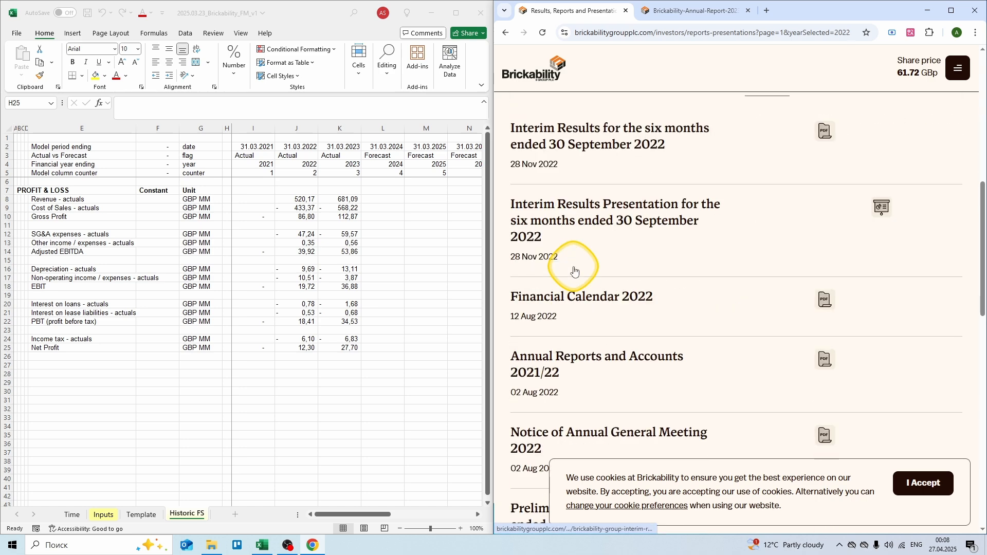
pyautogui.click(825, 360)
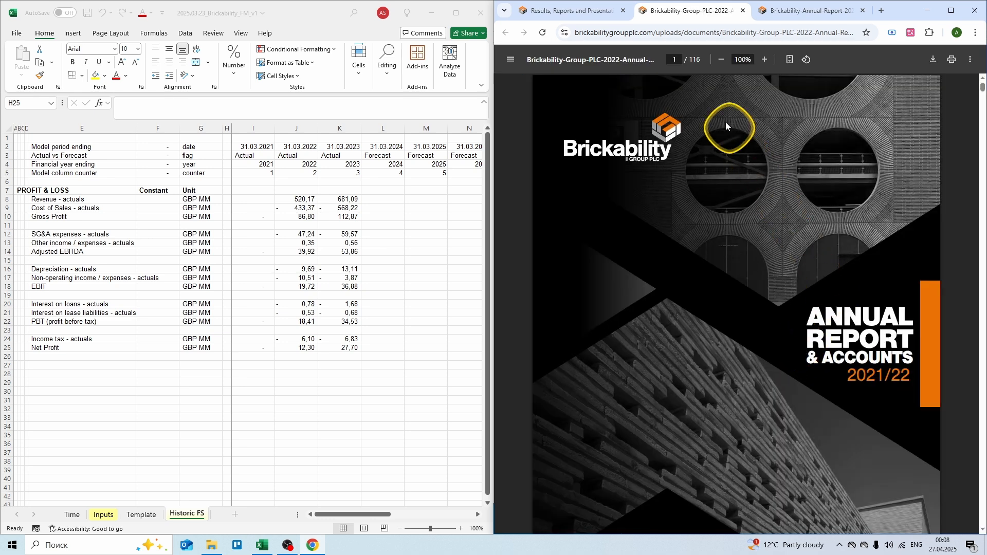
# Step: Go to page 61, the consolidated profit or loss statement, and select cell I8
pyautogui.click(677, 60)
pyautogui.write('61')
pyautogui.press('Return')
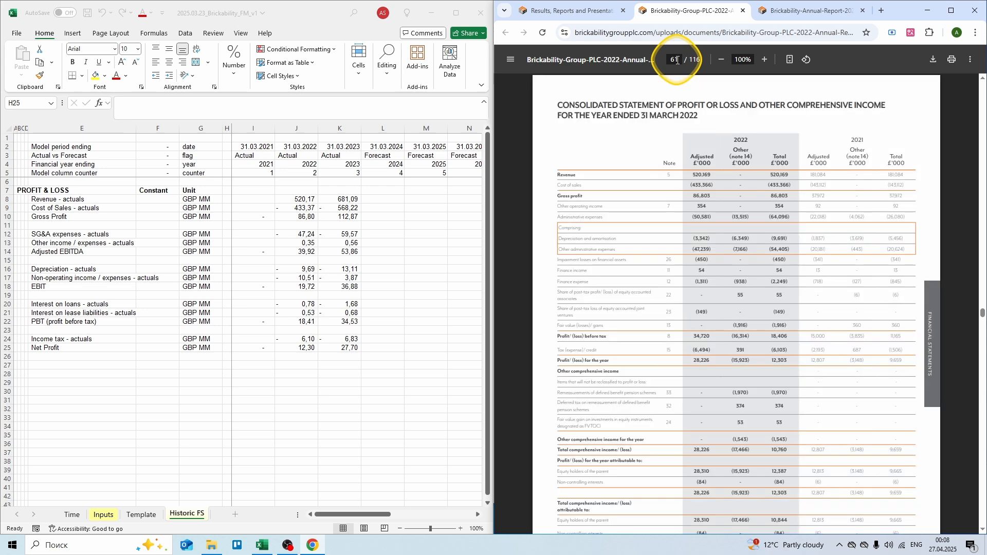
pyautogui.click(260, 199)
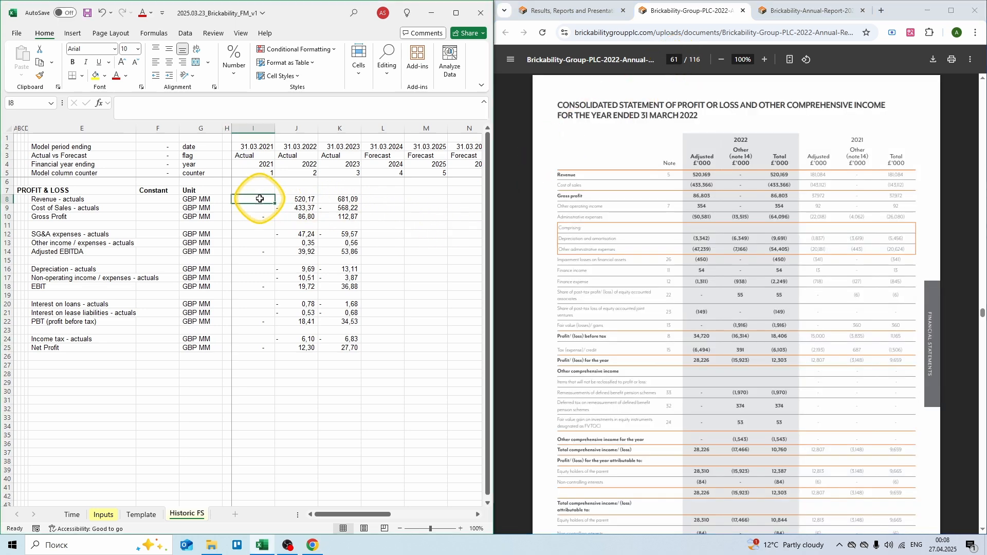
# Step: Enter 2021 revenue 181,08, cost of sales -143,112, SG&A -20,181 and other income 0,092
pyautogui.write('= -')
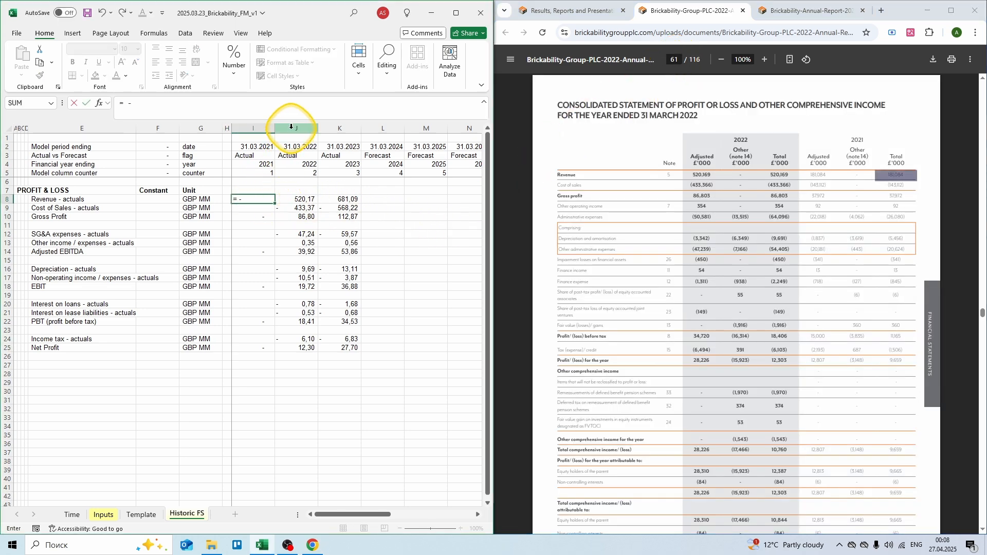
pyautogui.write('181,08')
pyautogui.press('Return')
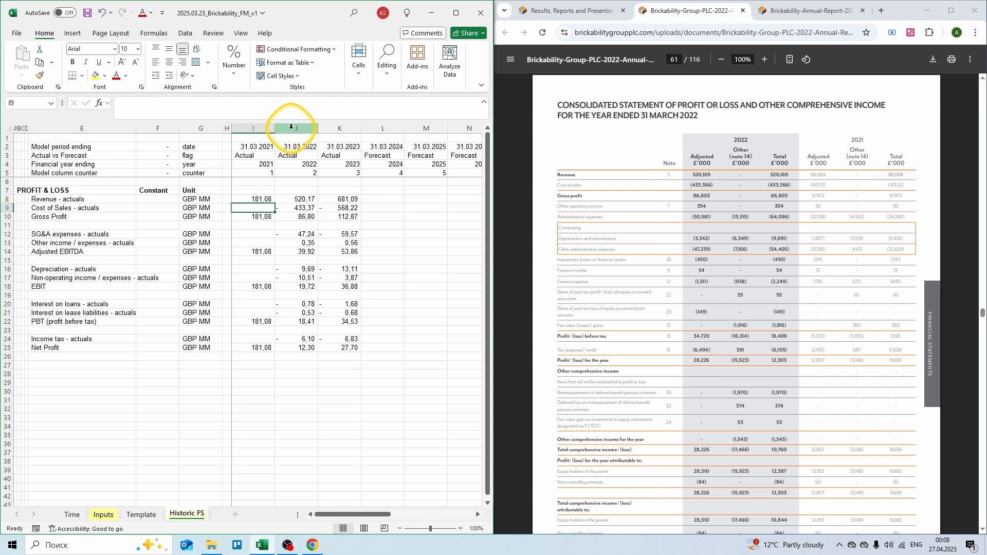
pyautogui.write('= -143')
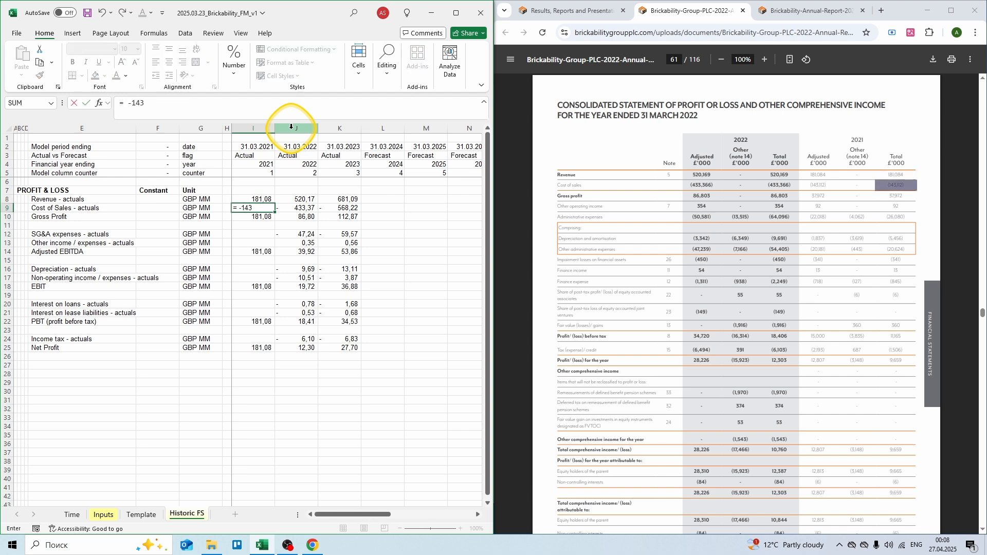
pyautogui.write(',112')
pyautogui.press('Return')
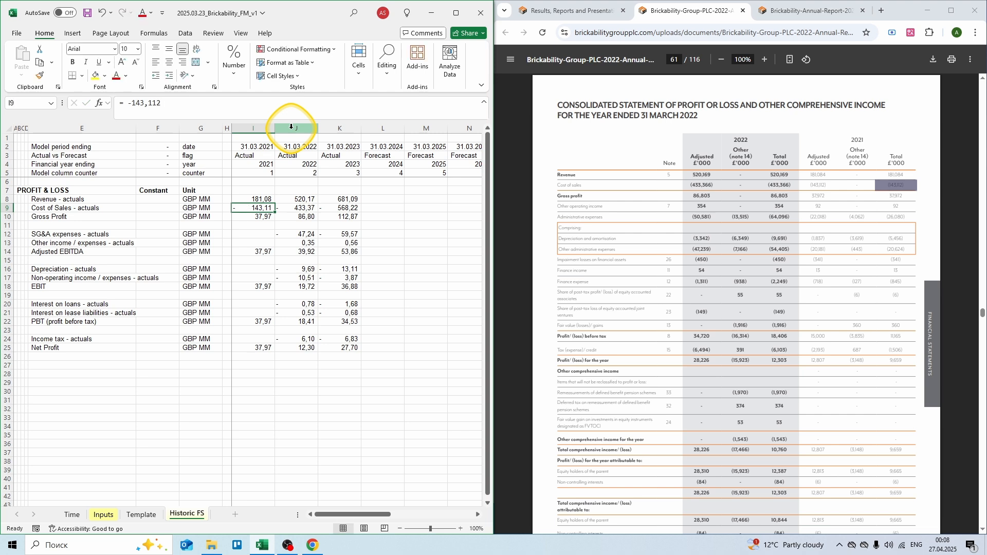
pyautogui.press('Down')
pyautogui.press('Down')
pyautogui.press('Down')
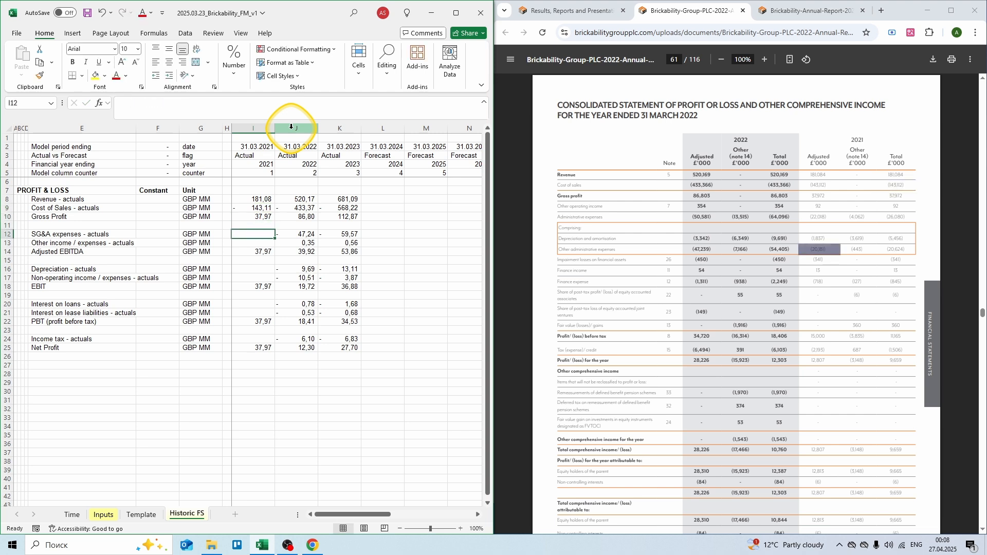
pyautogui.write('= -20,181')
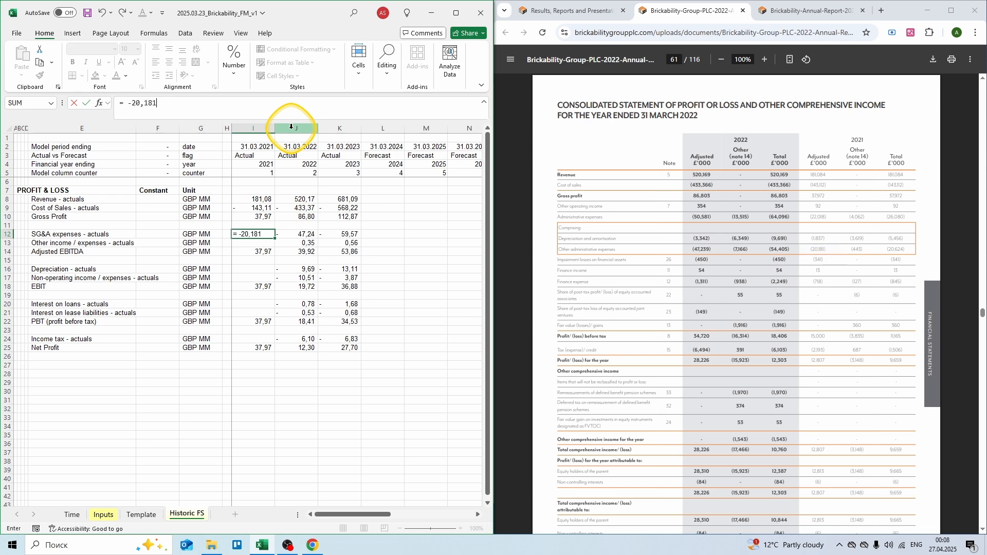
pyautogui.press('Return')
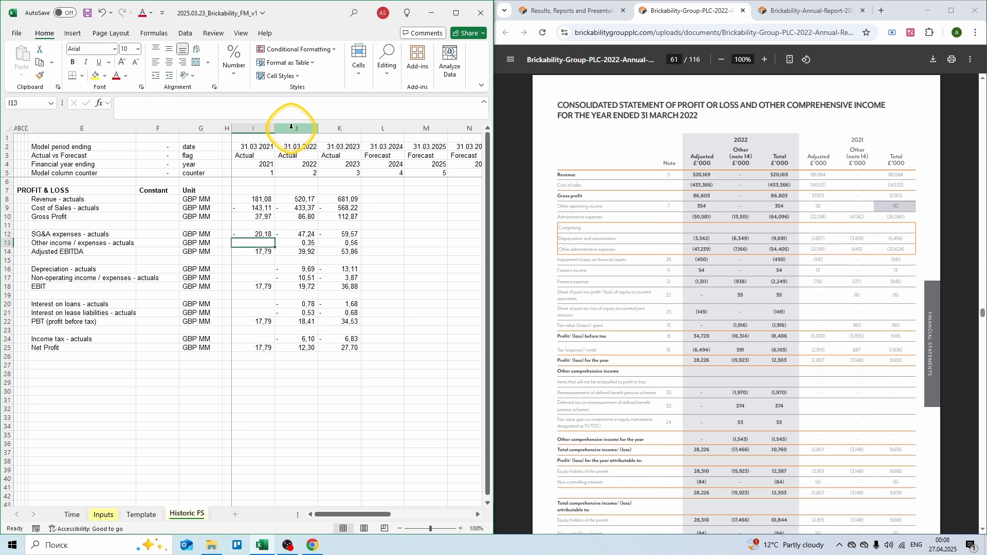
pyautogui.write('= 0,092')
pyautogui.press('Return')
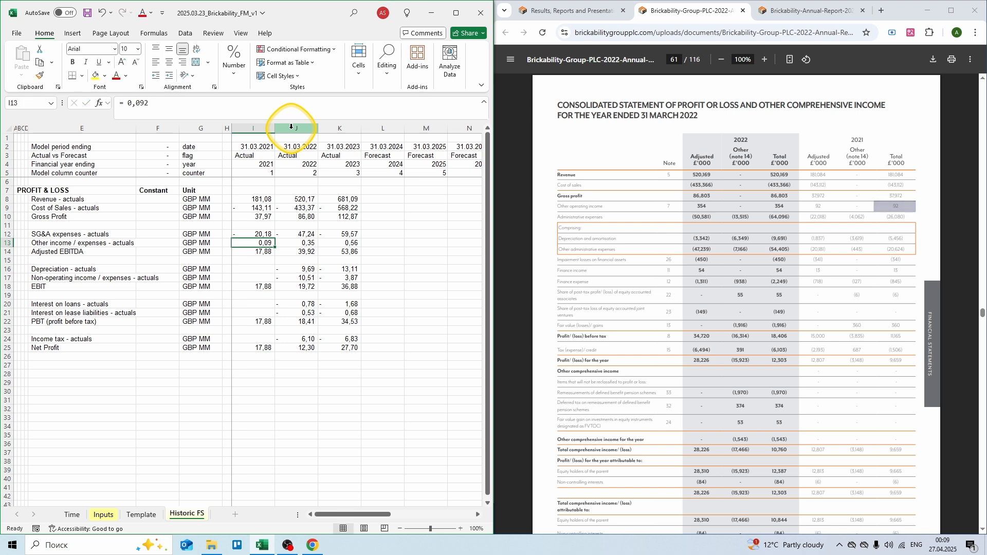
# Step: Enter 2021 depreciation -5,456 and non-operating items as -0,443 - 0,341 + 0,013 - 0,006 + 0,36
pyautogui.press('Down')
pyautogui.press('Down')
pyautogui.write('= -5,456')
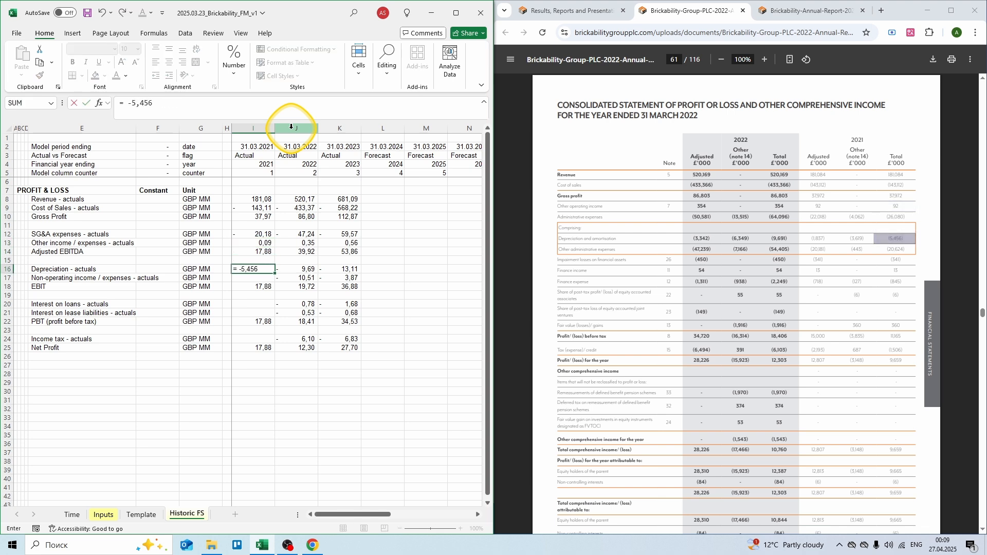
pyautogui.press('Return')
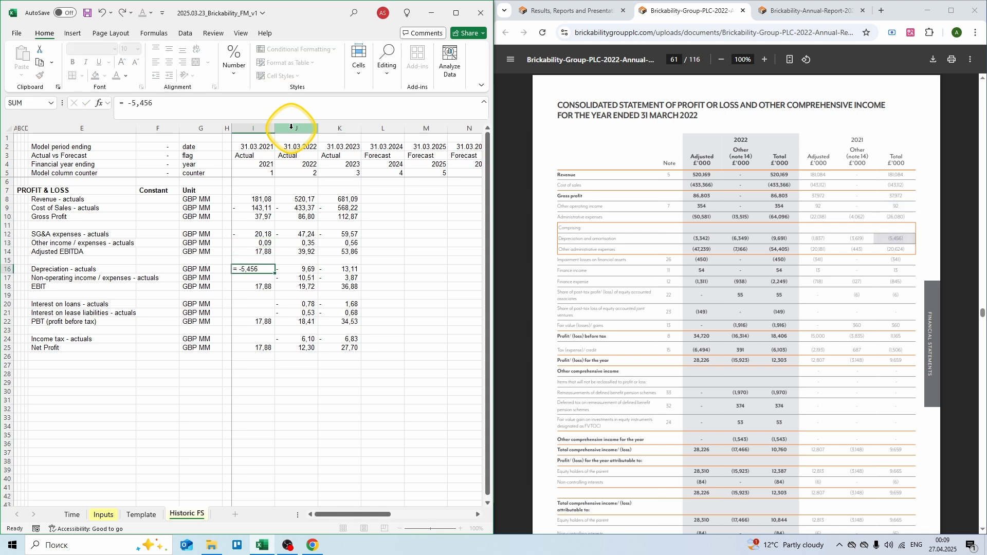
pyautogui.write('= -0,')
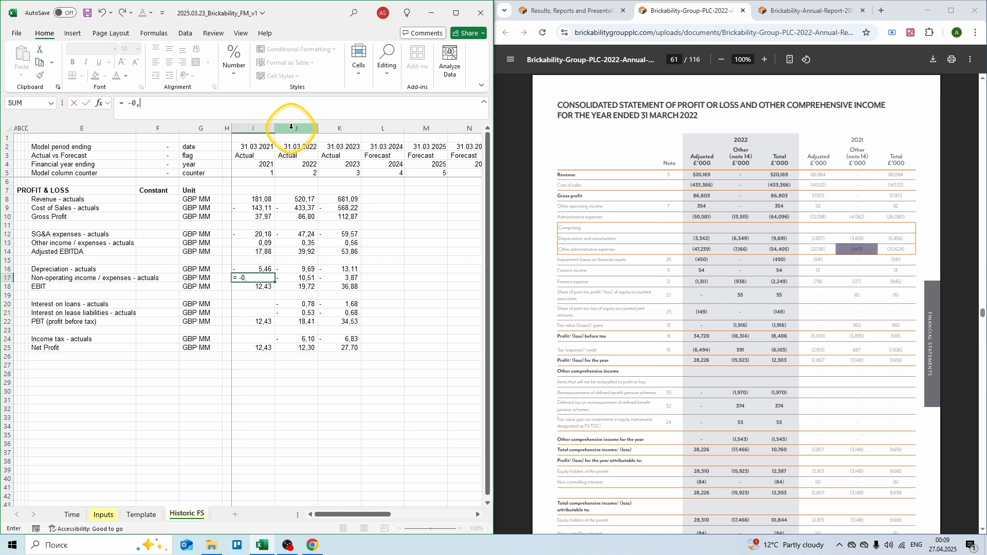
pyautogui.write('443 - 0,341 + 0,013 - 0,')
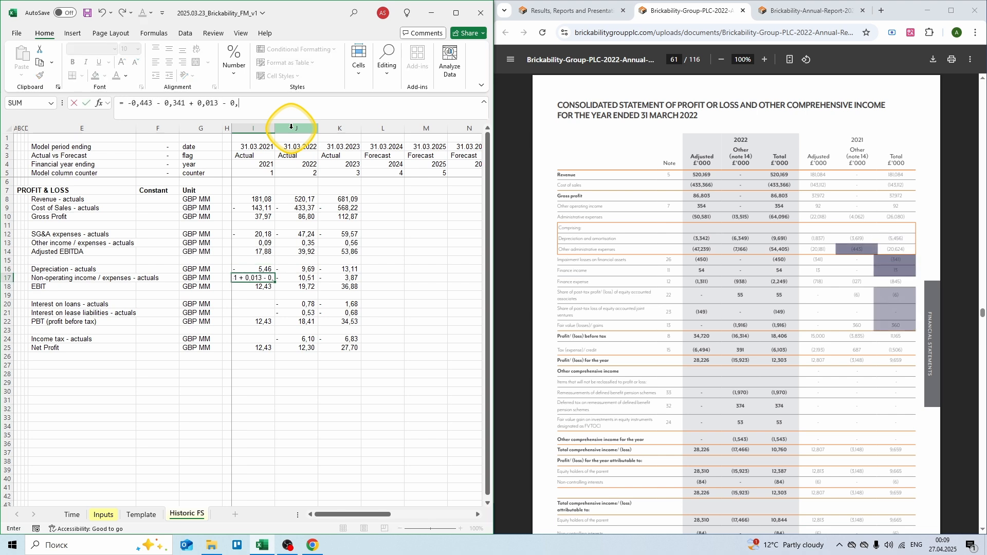
pyautogui.write('006 + 0,36')
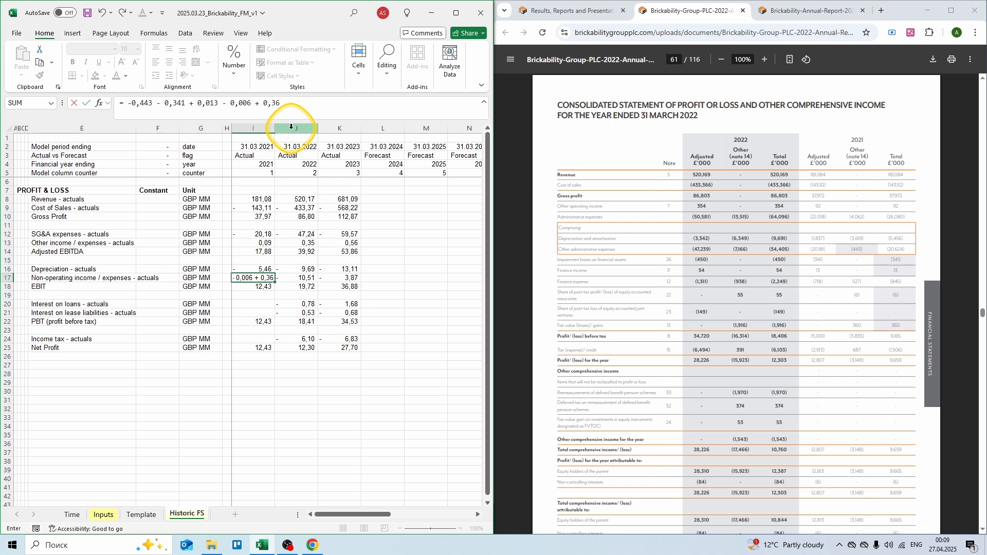
pyautogui.hotkey('ctrl', 'Return')
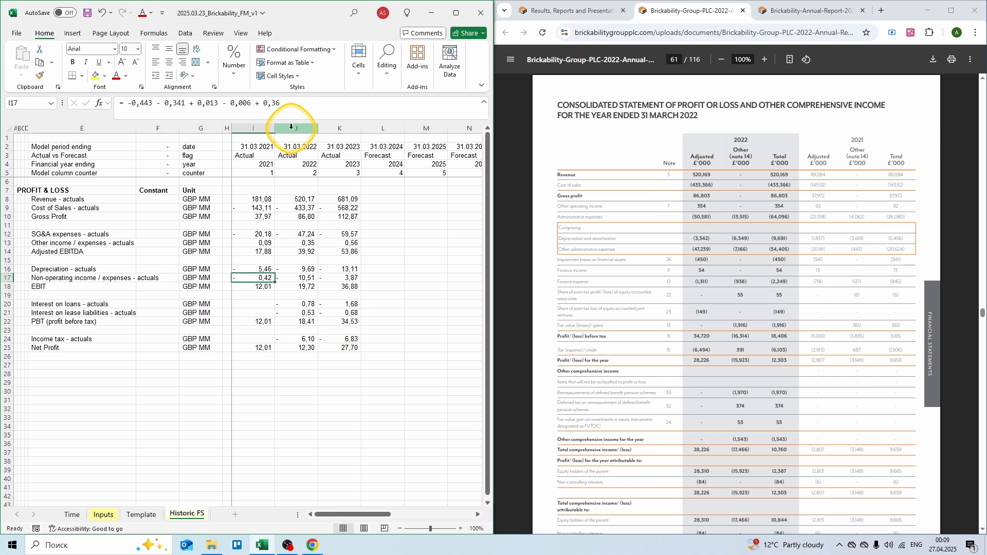
# Step: Using the page 81 finance notes, append - 0,127 - 0,004 to the I17 non-operating formula
pyautogui.click(681, 60)
pyautogui.write('81')
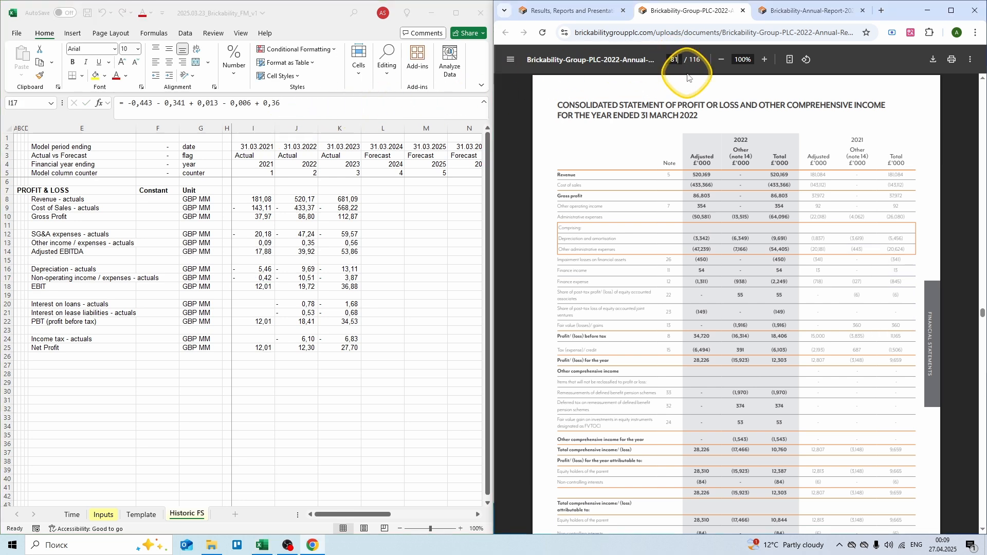
pyautogui.press('Return')
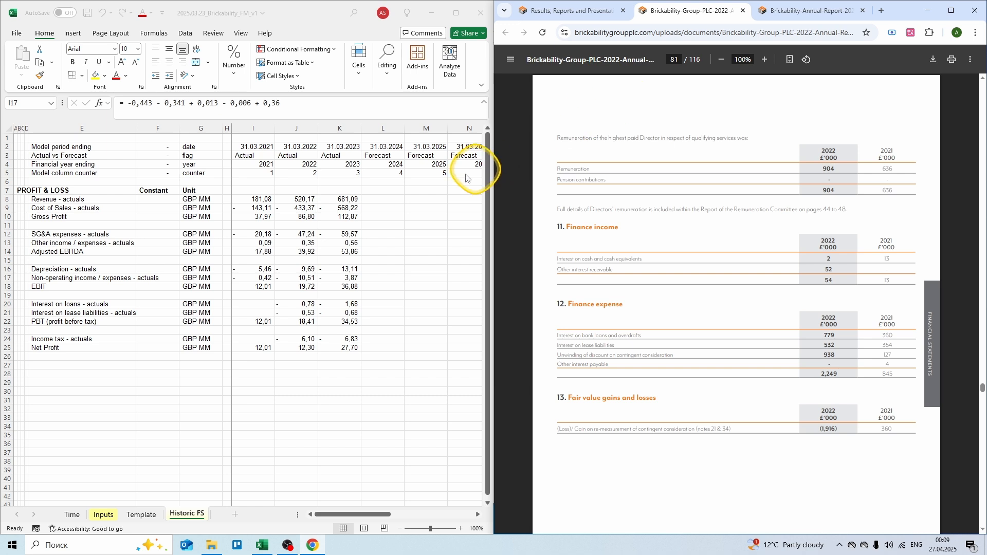
pyautogui.click(261, 277)
pyautogui.press('F2')
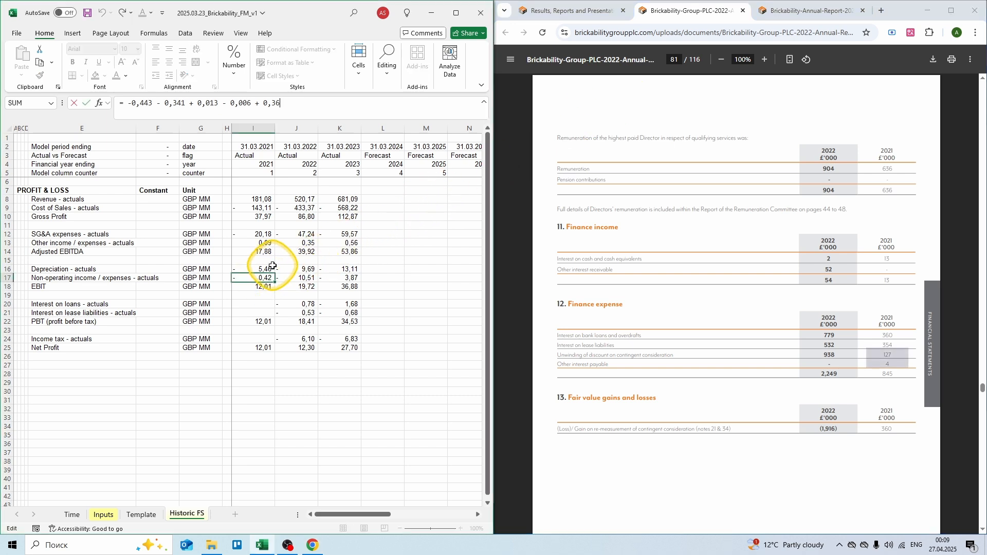
pyautogui.write('- 0')
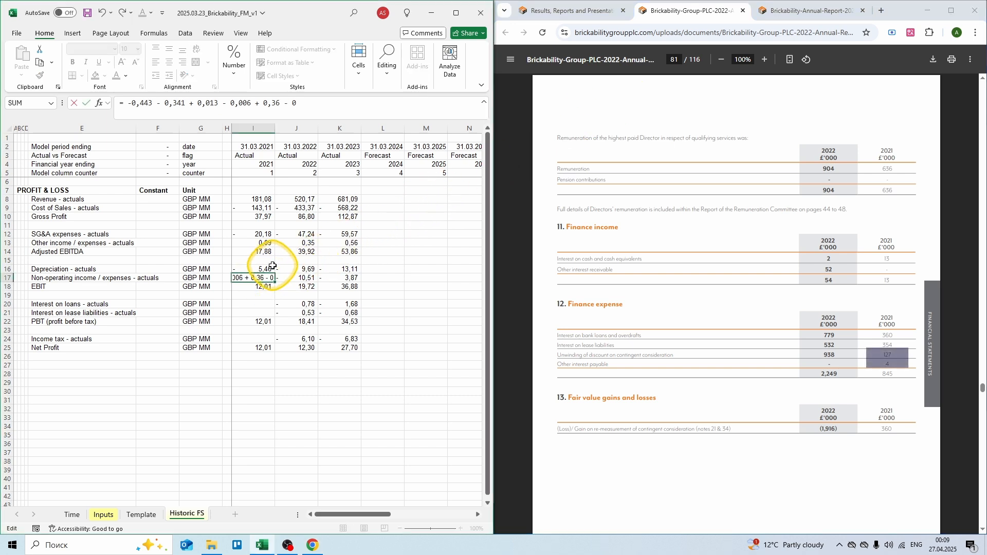
pyautogui.write(',127 - 0,004')
pyautogui.hotkey('ctrl', 'Return')
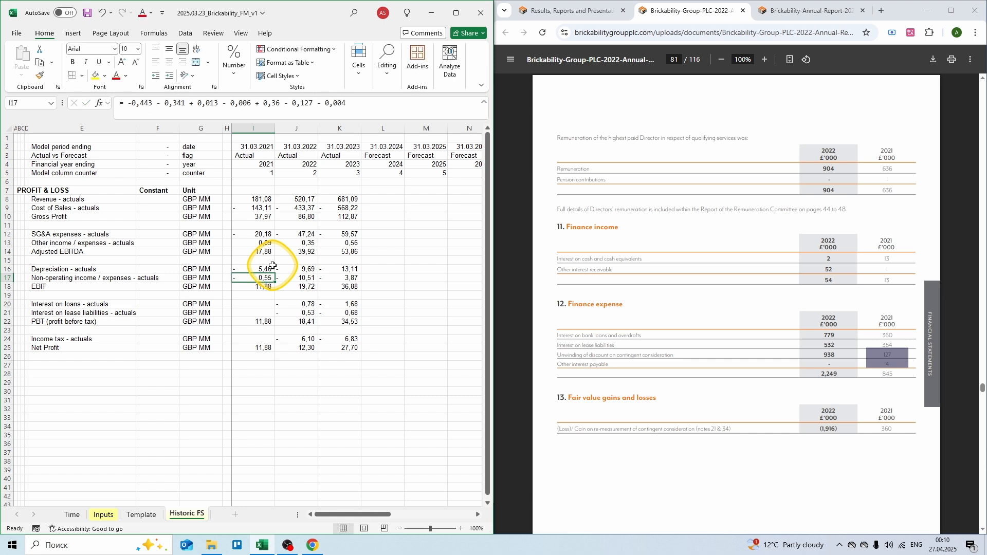
# Step: Enter 2021 interest on loans -0,360 and lease interest -0,354
pyautogui.press('Down')
pyautogui.press('Down')
pyautogui.press('Down')
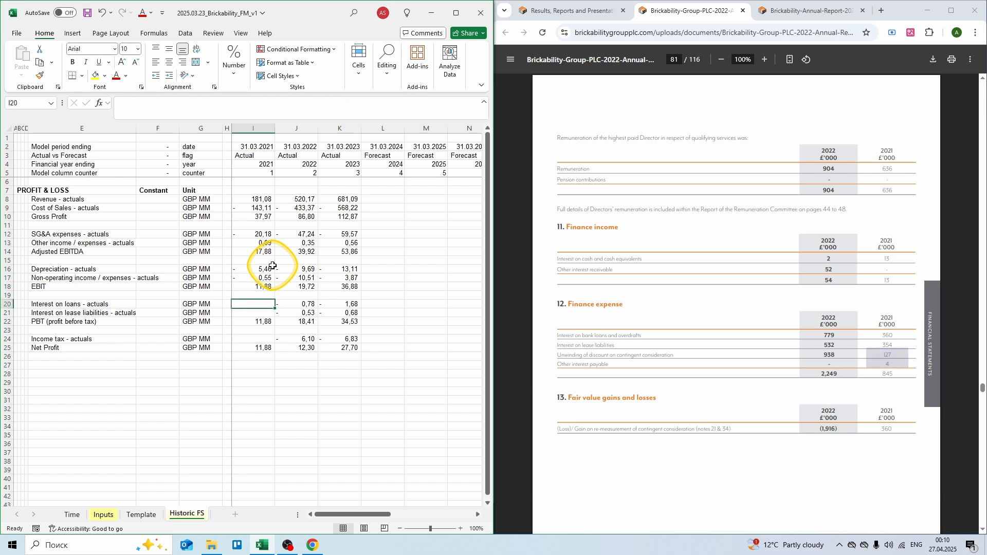
pyautogui.write('=')
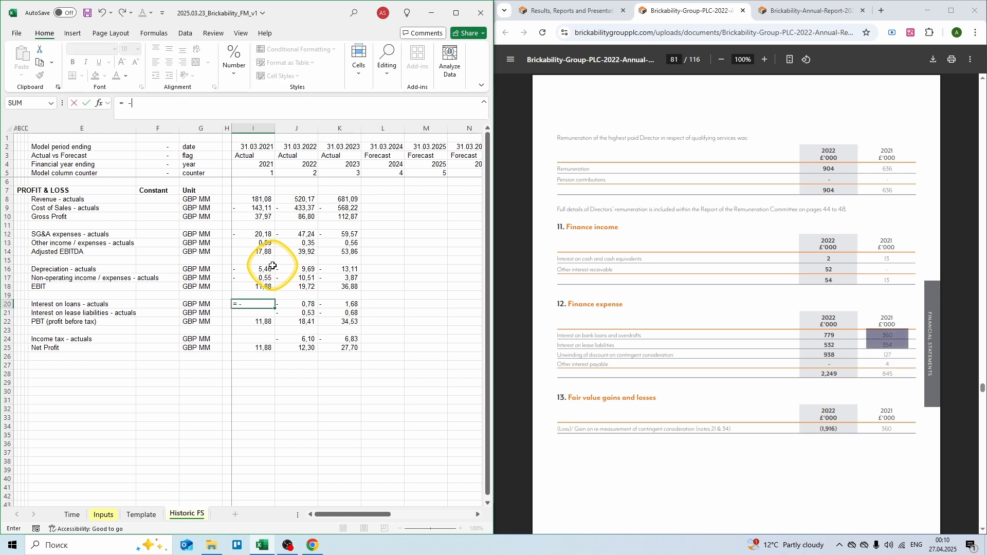
pyautogui.write(' -0,360')
pyautogui.press('Return')
pyautogui.write('=')
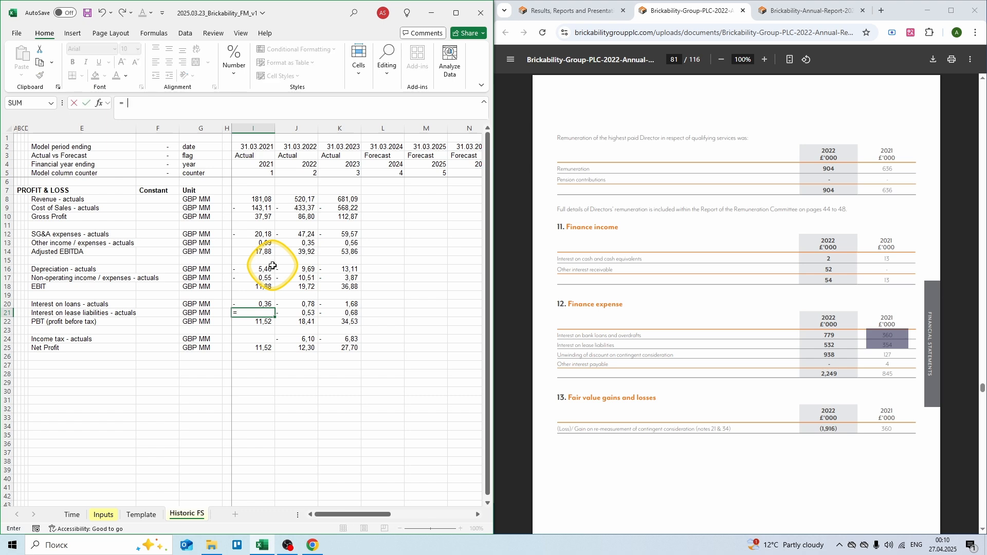
pyautogui.write(' -0,354')
pyautogui.hotkey('ctrl', 'Return')
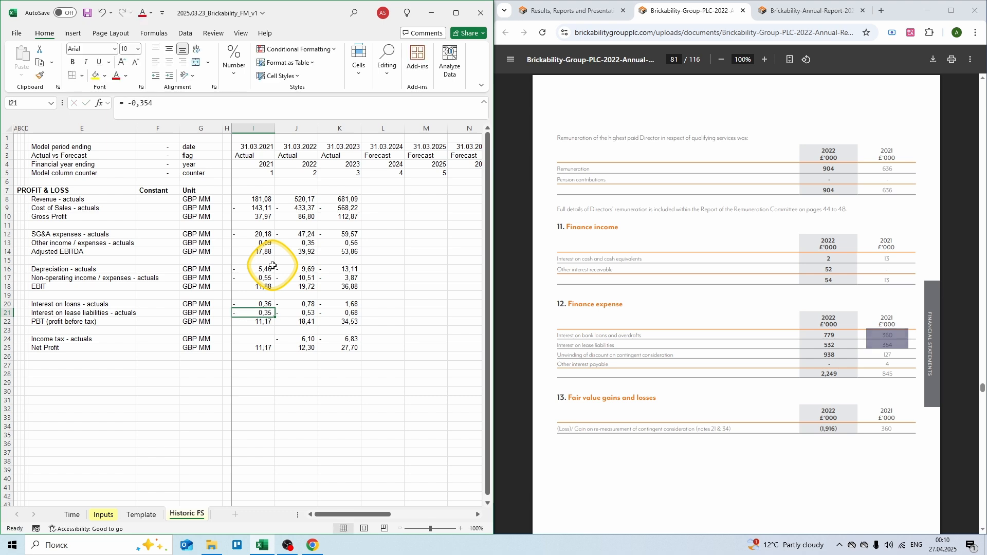
# Step: Back on report page 61, enter the 2021 income tax as -1,506 in I24
pyautogui.click(673, 55)
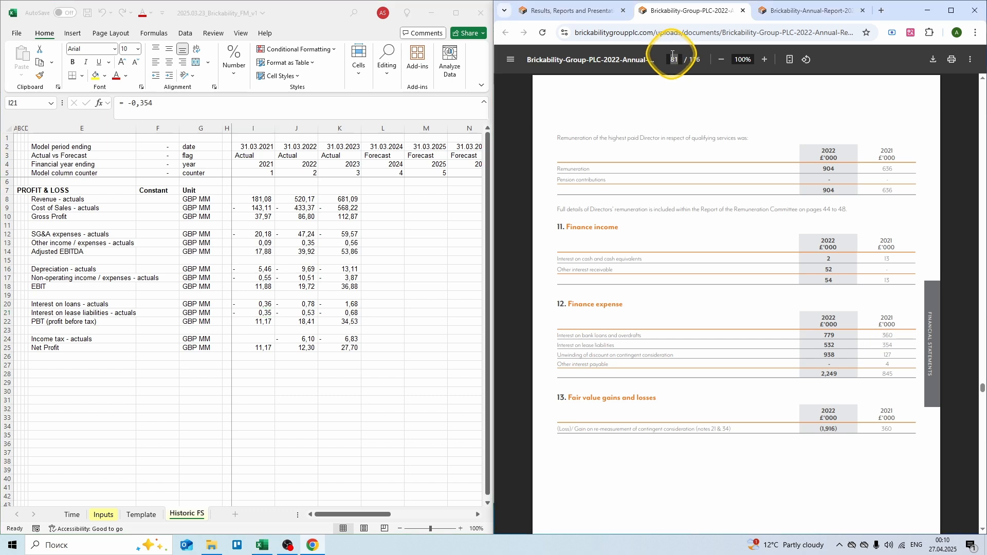
pyautogui.write('61')
pyautogui.press('Return')
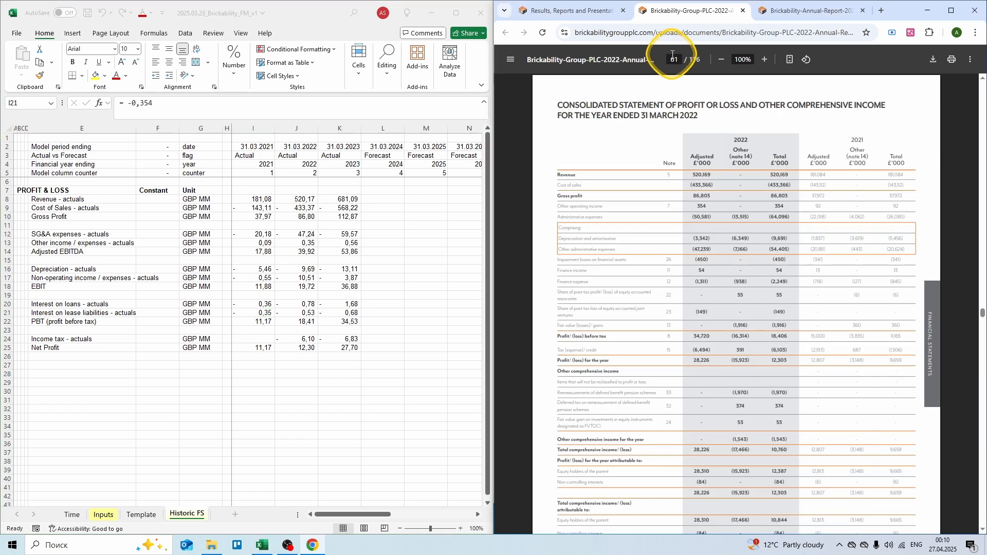
pyautogui.click(266, 338)
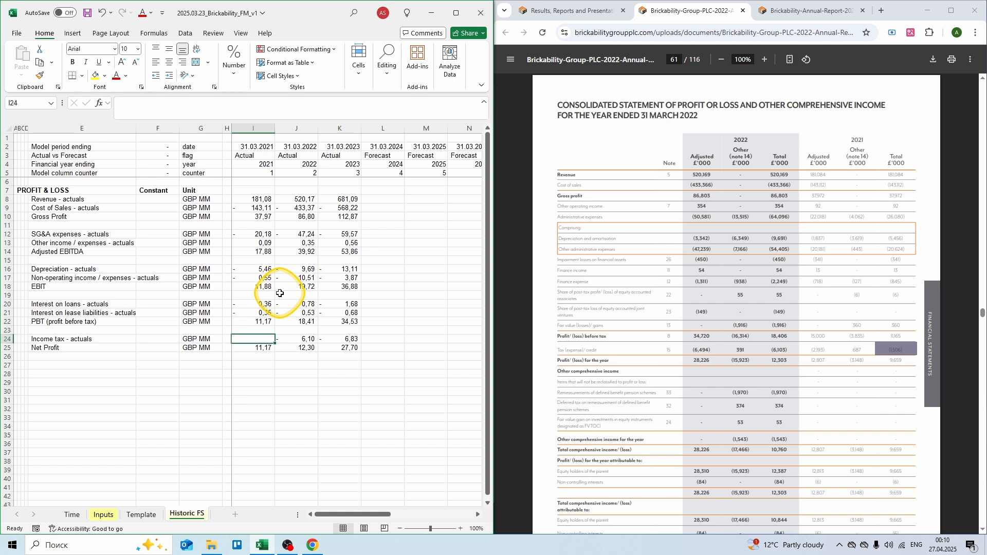
pyautogui.write('= -1,5')
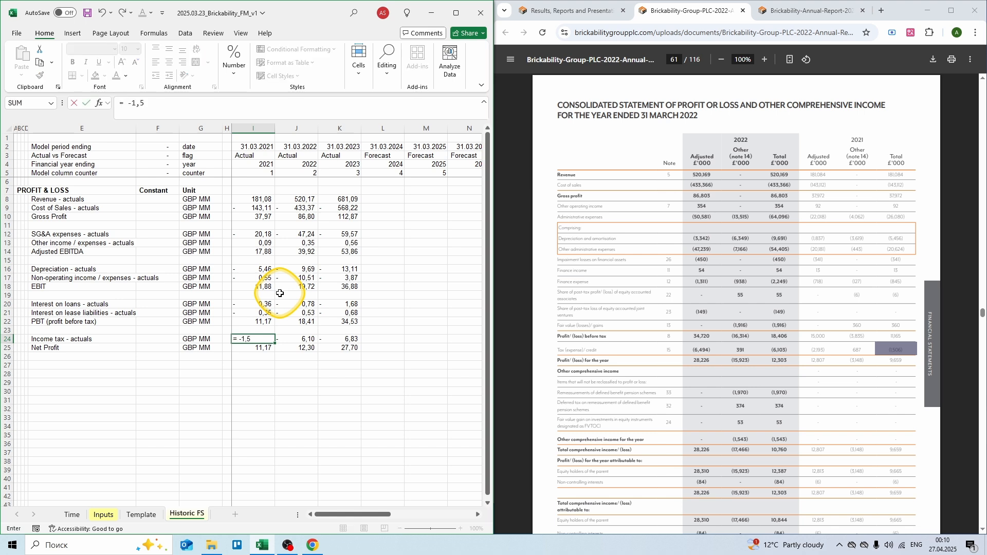
pyautogui.write('06')
pyautogui.hotkey('ctrl', 'Return')
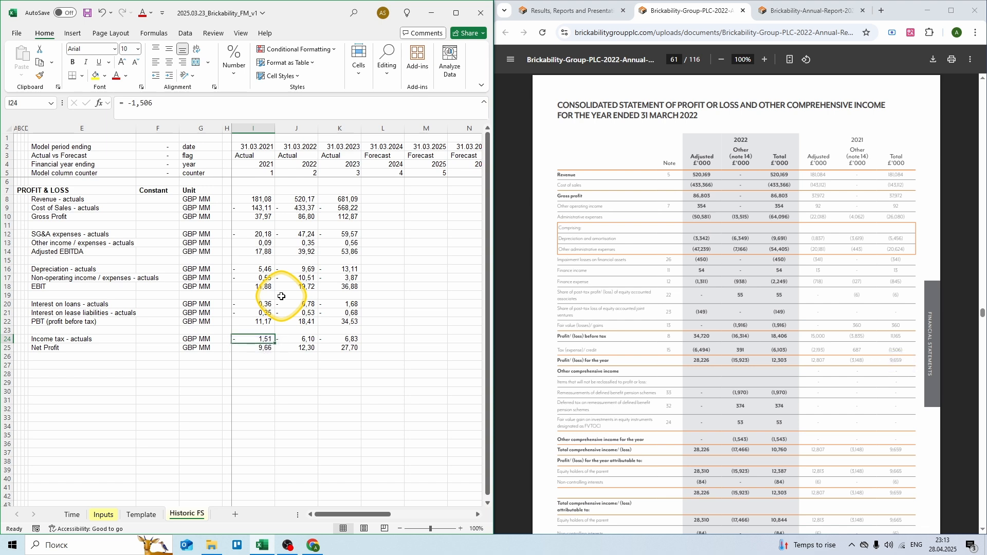
pyautogui.press('Down')
pyautogui.press('Down')
pyautogui.press('Down')
pyautogui.press('Left')
pyautogui.press('Left')
pyautogui.press('Left')
pyautogui.press('Left')
pyautogui.press('Left')
pyautogui.press('Left')
pyautogui.press('Left')
pyautogui.press('Left')
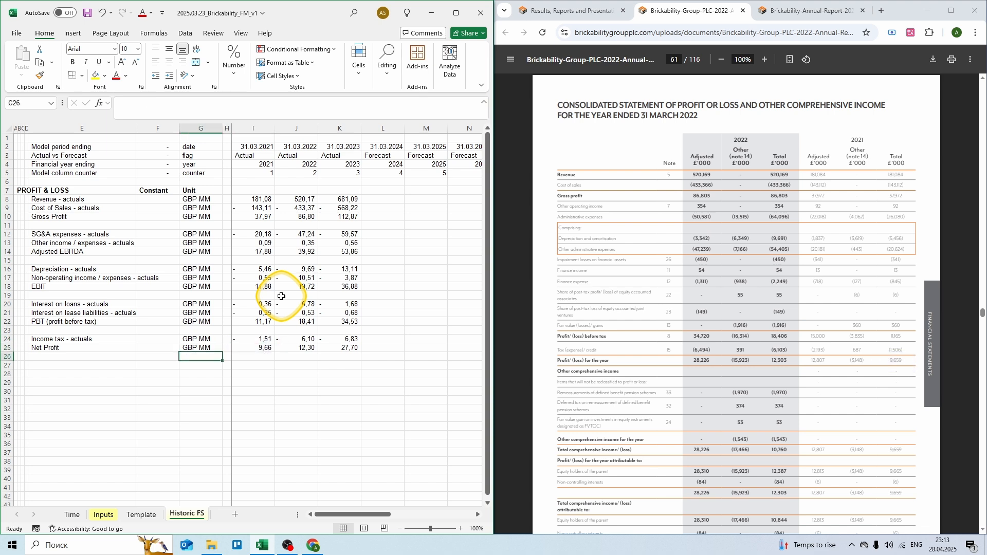
# Step: Add a BALANCE SHEET heading with an Assets subheading beneath it
pyautogui.press('capslock')
pyautogui.write('BALANC')
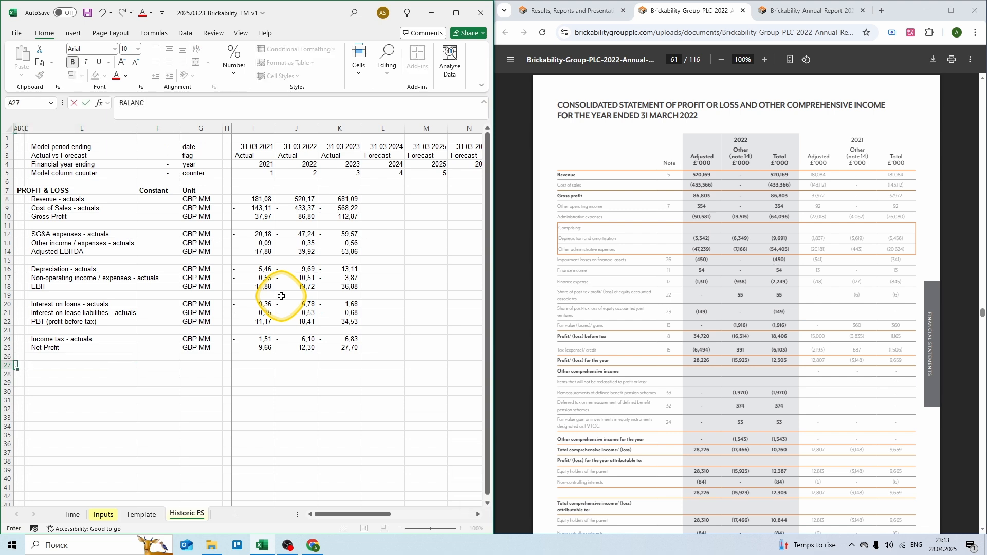
pyautogui.write('E SHEET')
pyautogui.press('Return')
pyautogui.press('Right')
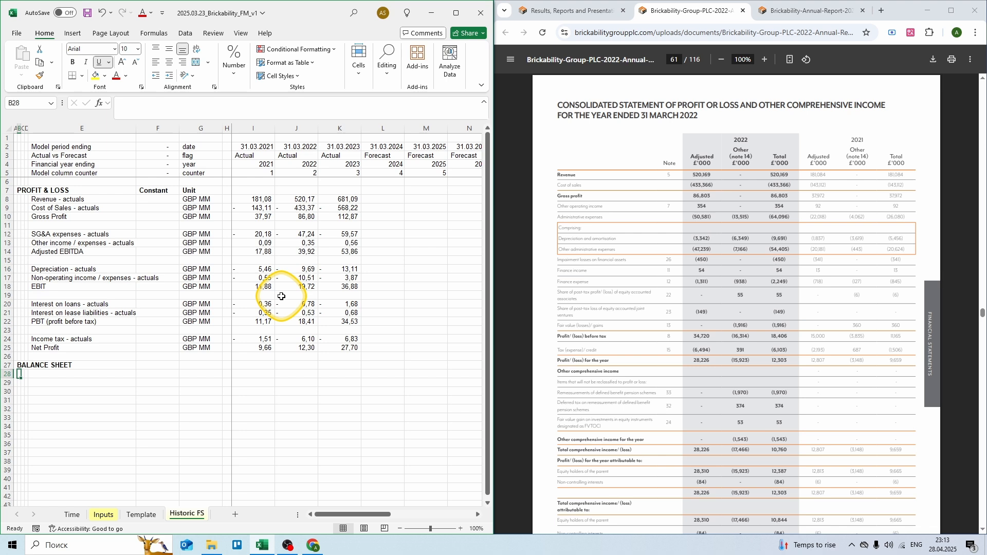
pyautogui.write('A')
pyautogui.press('capslock')
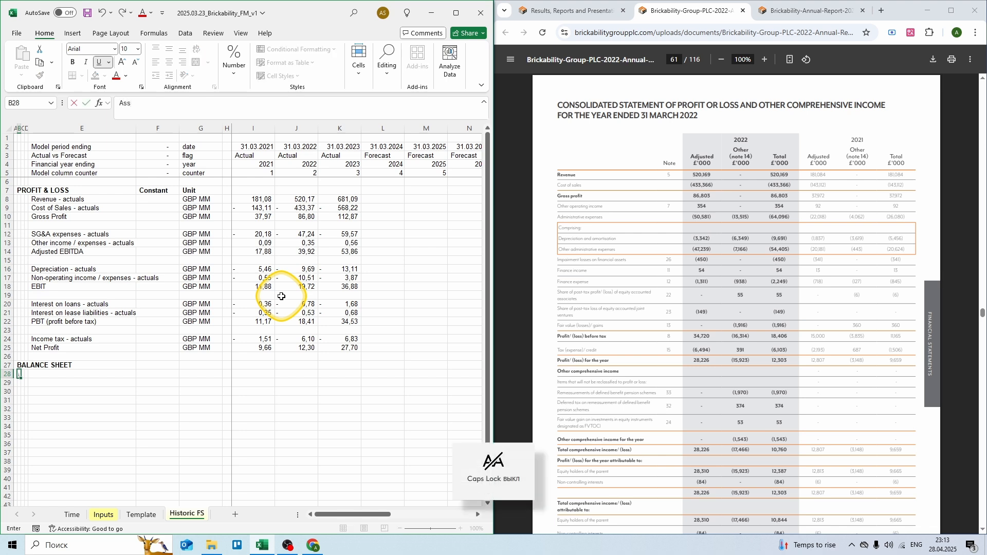
pyautogui.write('ssets')
pyautogui.press('Return')
pyautogui.press('Right')
pyautogui.press('Right')
pyautogui.press('Right')
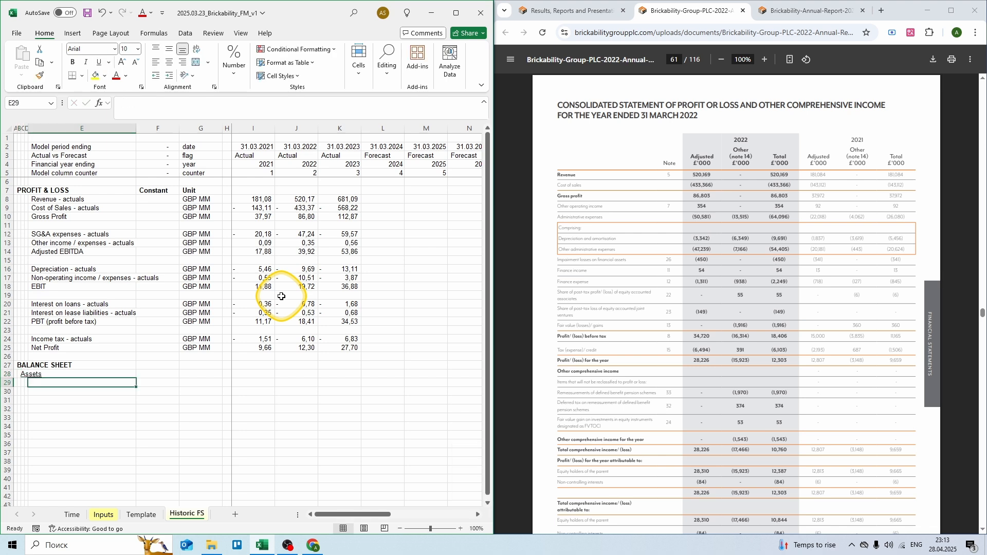
# Step: Show the 2023 annual report at page 71, the balance sheet
pyautogui.click(534, 126)
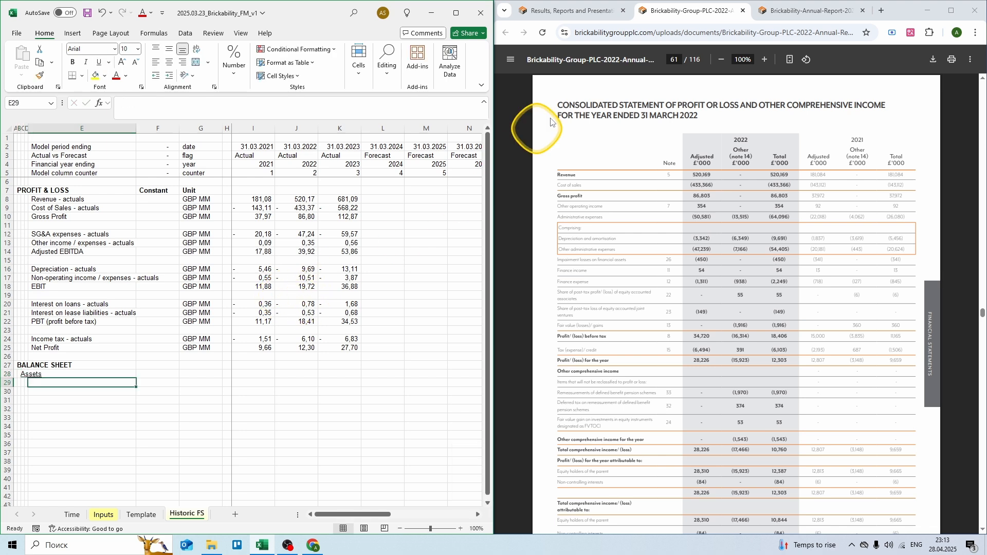
pyautogui.click(763, 15)
pyautogui.click(677, 59)
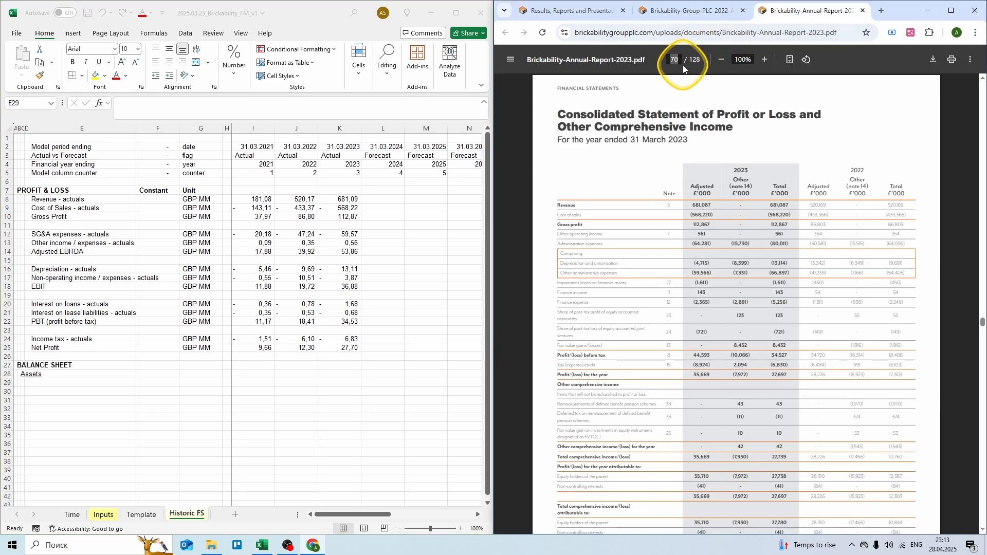
pyautogui.write('71')
pyautogui.press('Return')
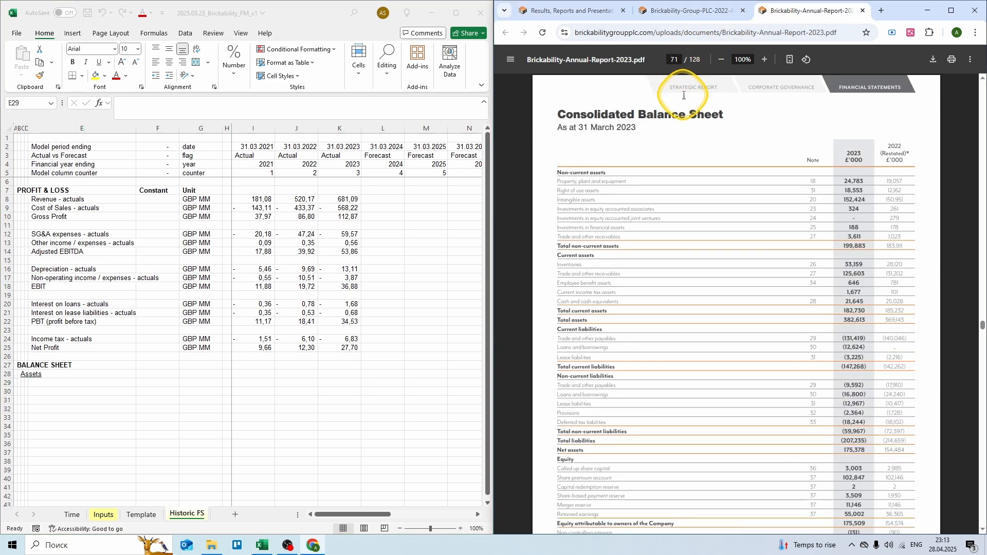
# Step: Add Cash & Cash equivalents - actuals in GBP MM: 25 for 2022, 21,645 for 2023
pyautogui.click(90, 382)
pyautogui.write('Cash')
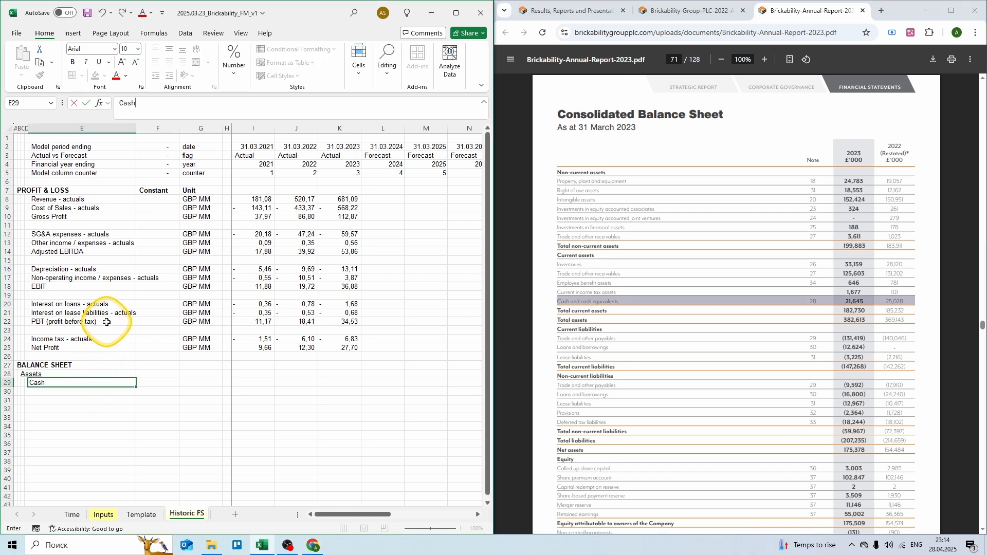
pyautogui.write(' & Cash')
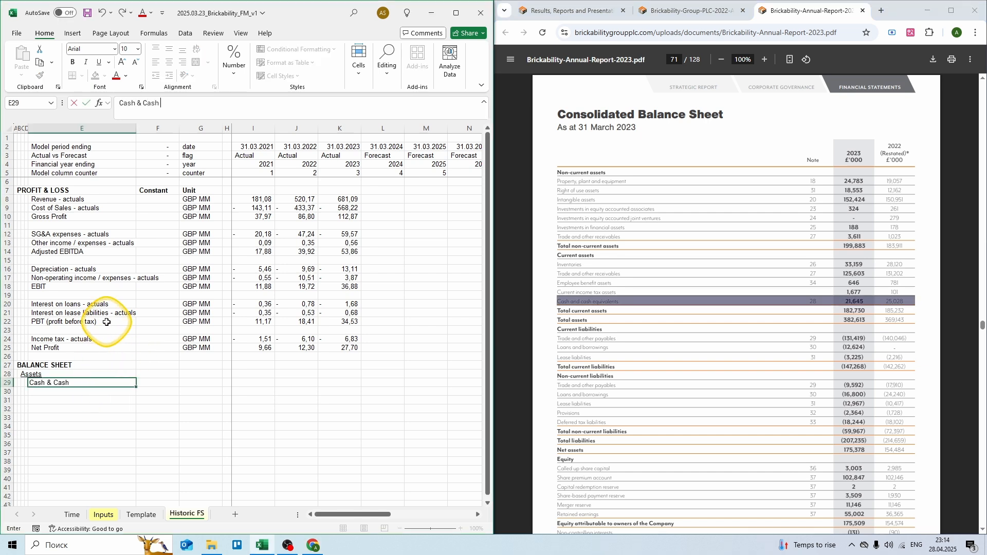
pyautogui.write(' equivalents - actuals')
pyautogui.press('Tab')
pyautogui.press('Tab')
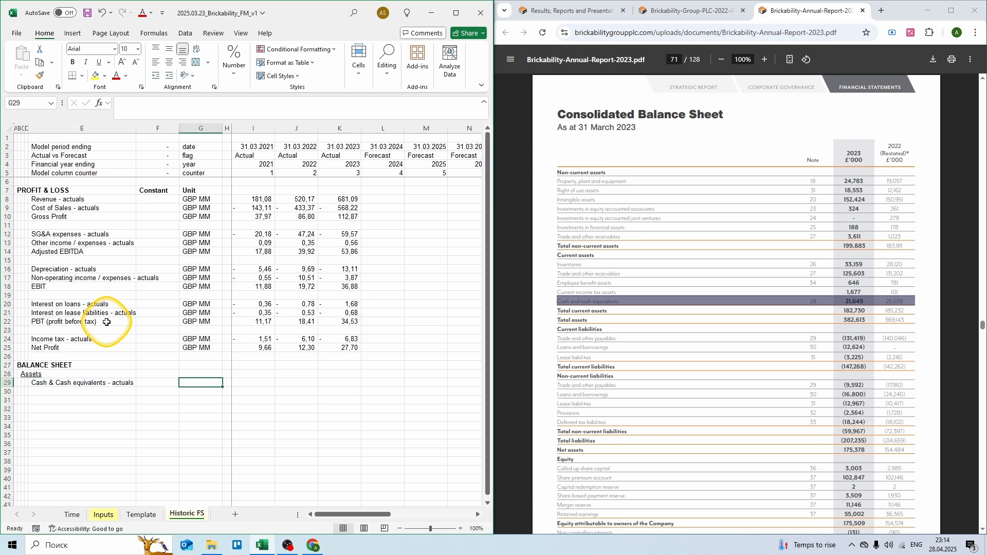
pyautogui.write('GBP M')
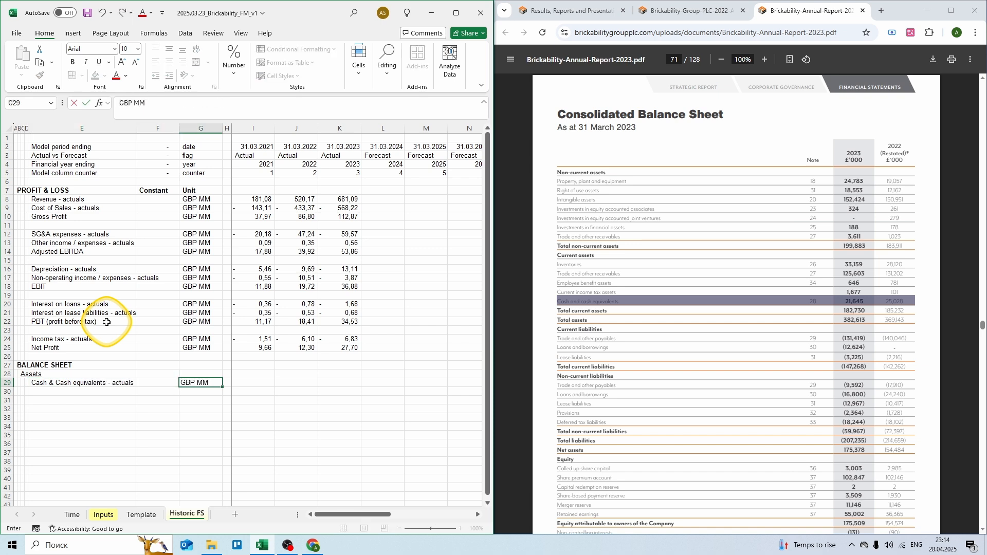
pyautogui.write('M')
pyautogui.press('Tab')
pyautogui.press('Tab')
pyautogui.press('Tab')
pyautogui.write('=')
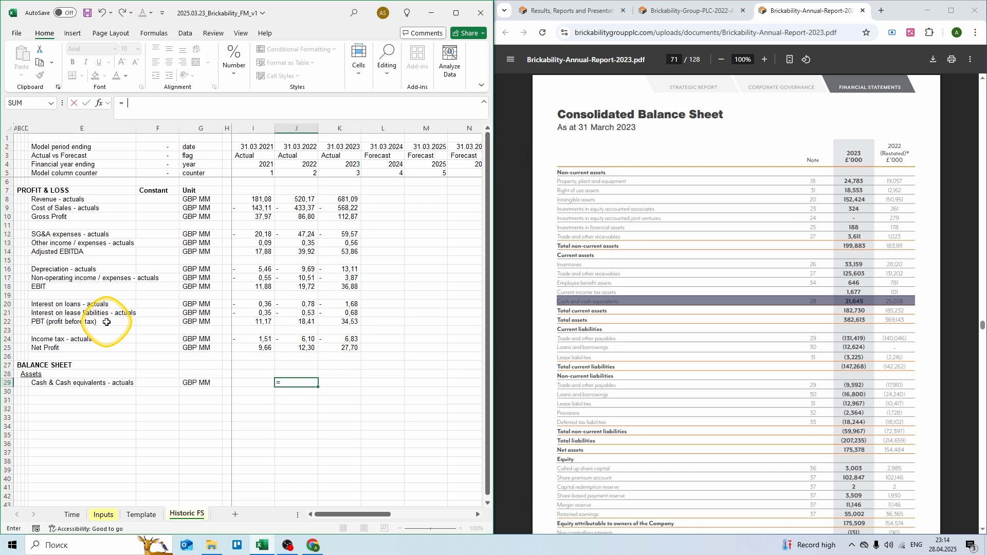
pyautogui.write(' 25,028')
pyautogui.press('Tab')
pyautogui.write('= 21')
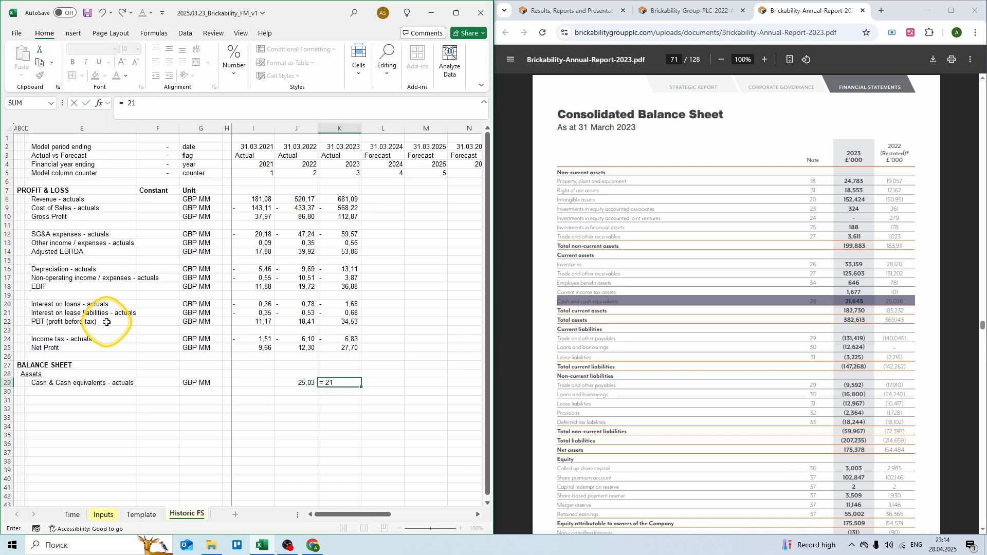
pyautogui.write(',645')
pyautogui.press('Return')
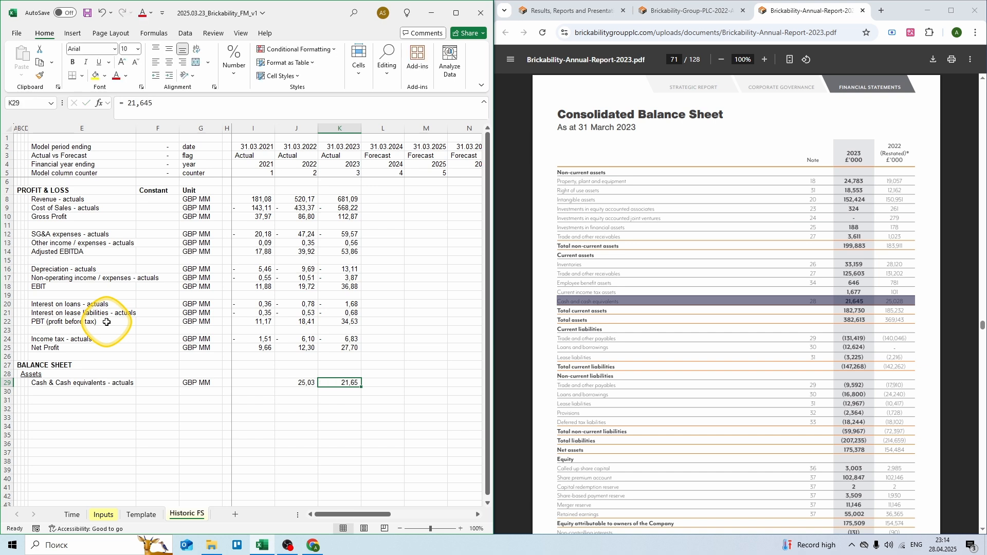
pyautogui.press('Left')
pyautogui.press('Left')
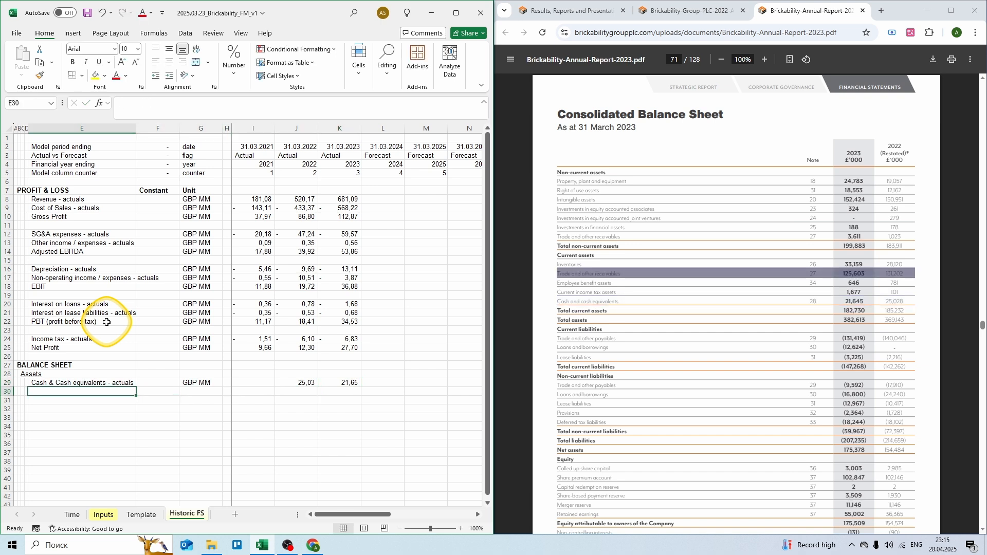
# Step: Add Accounts receivables balance - actuals in GBP MM: 131,2 for 2022, 125,6 for 2023
pyautogui.write('Accounts rece')
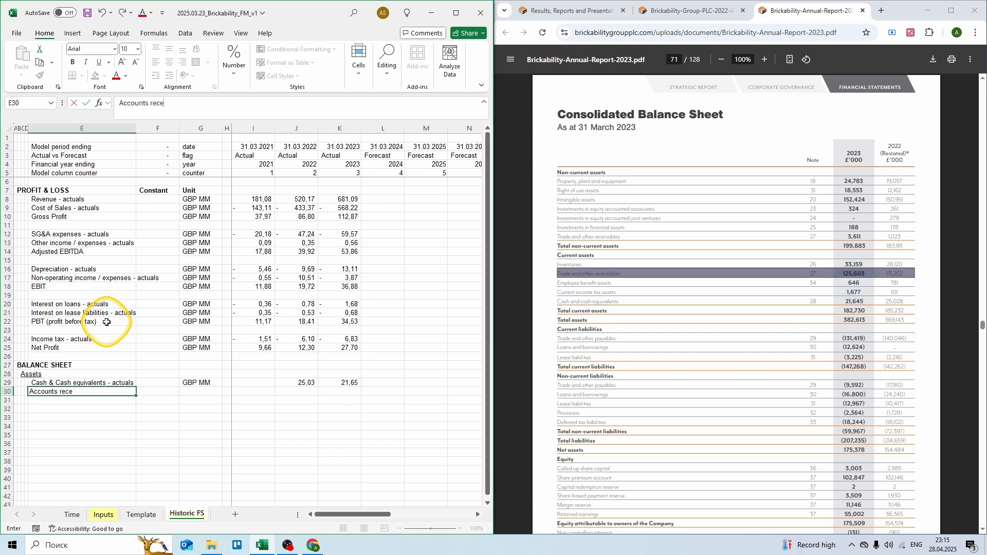
pyautogui.write('ivables balance - actuals')
pyautogui.press('Tab')
pyautogui.press('Tab')
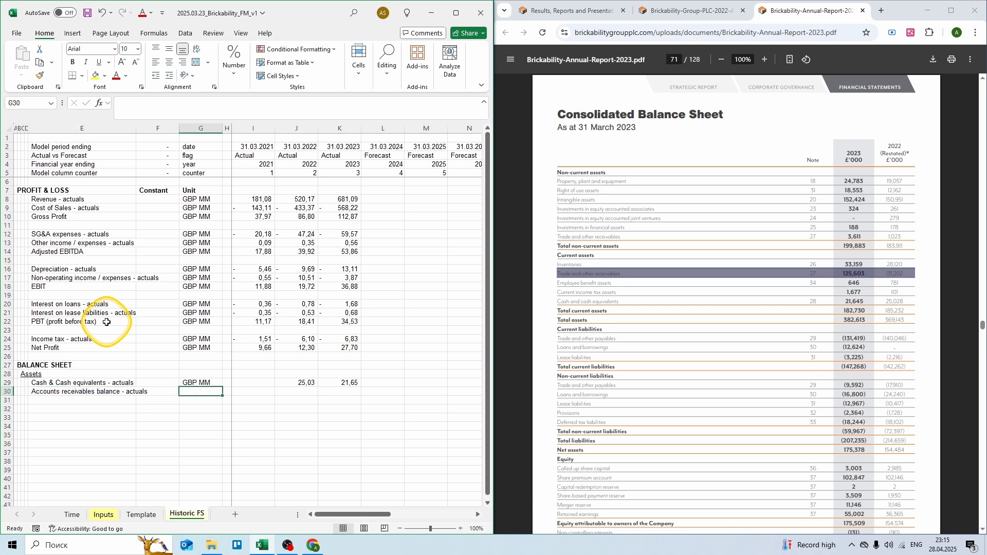
pyautogui.write('GBP MM')
pyautogui.press('Tab')
pyautogui.press('Tab')
pyautogui.press('Tab')
pyautogui.write('= ')
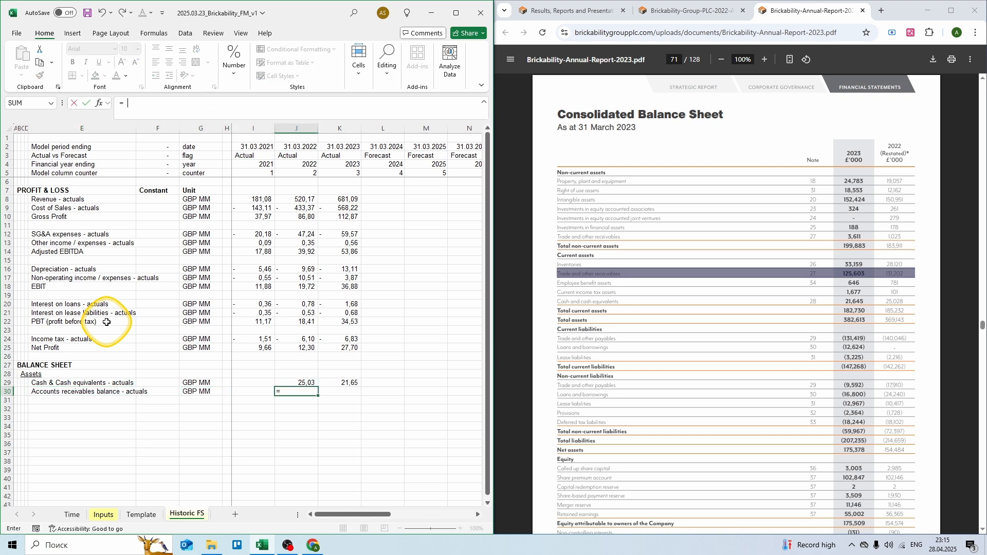
pyautogui.write('131,2')
pyautogui.press('Tab')
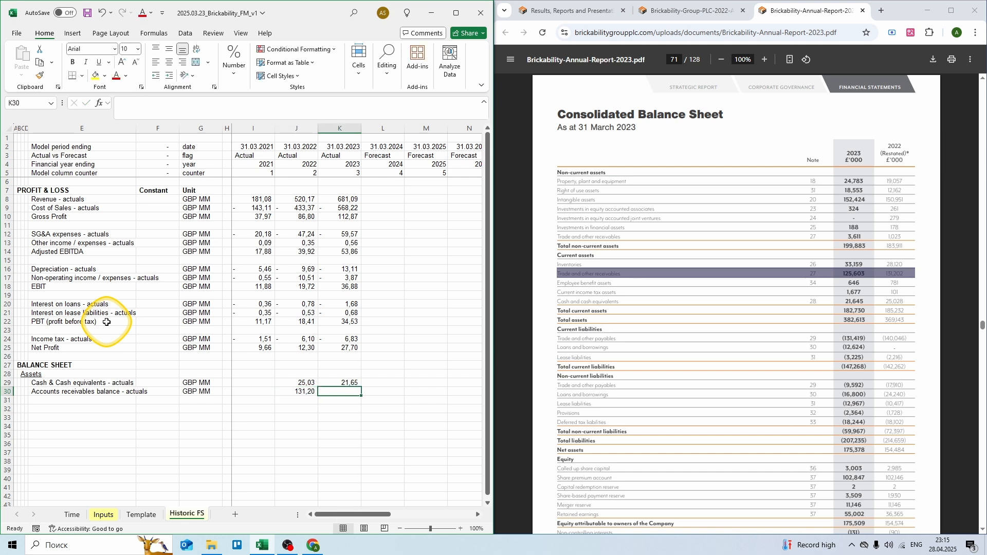
pyautogui.write('= 125,6')
pyautogui.press('Return')
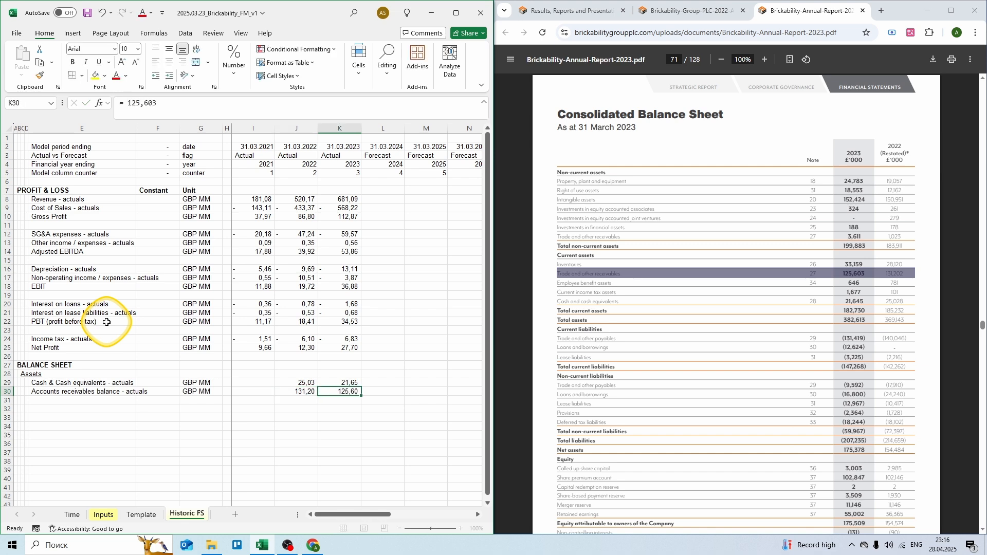
pyautogui.press('Left')
pyautogui.press('Left')
pyautogui.press('Left')
pyautogui.press('Left')
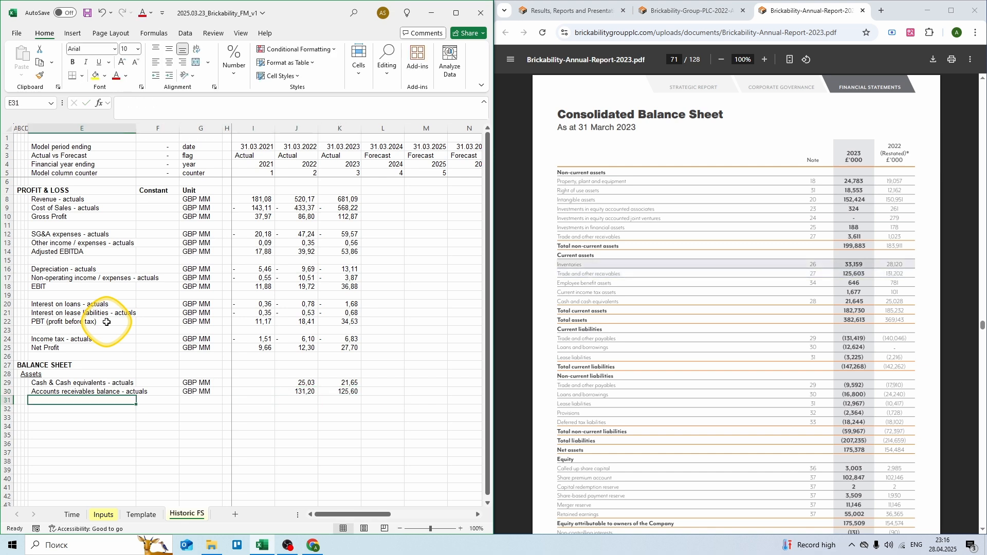
# Step: Add Inventory balance - actuals in GBP MM: 28,12 for 2022, 33,159 for 2023
pyautogui.write('Inventory')
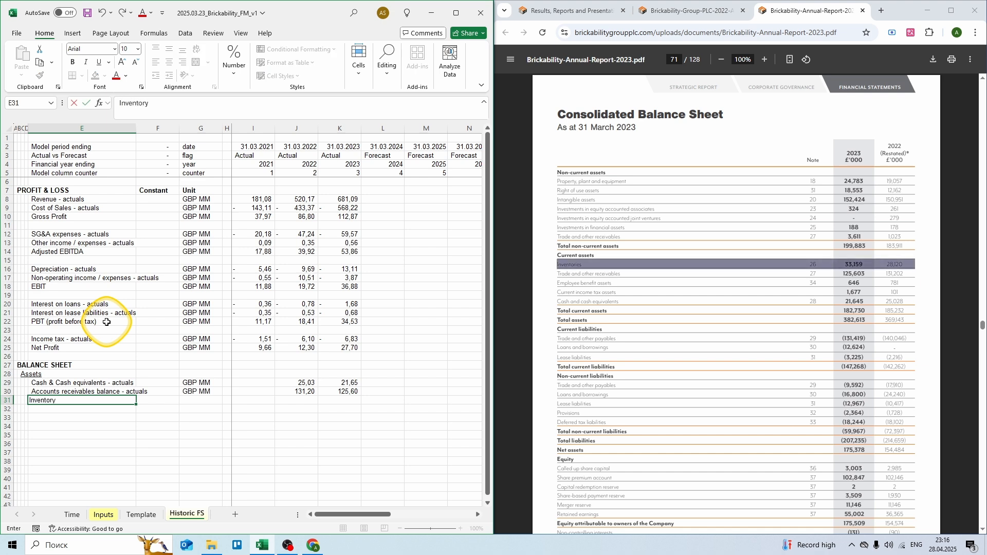
pyautogui.write(' balance - actuals')
pyautogui.press('Right')
pyautogui.press('Right')
pyautogui.write('GBP')
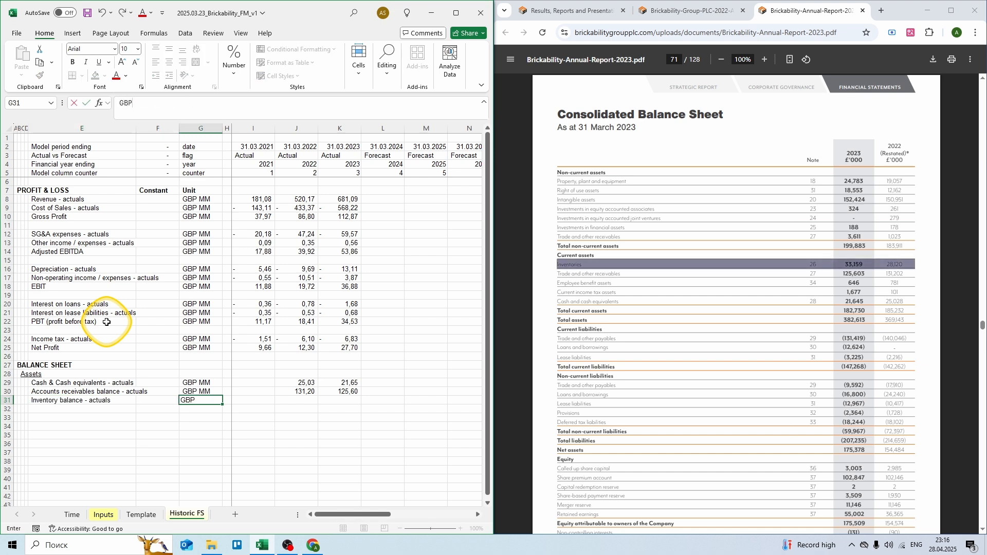
pyautogui.write(' MM')
pyautogui.press('Right')
pyautogui.press('Right')
pyautogui.press('Right')
pyautogui.write('= 28,')
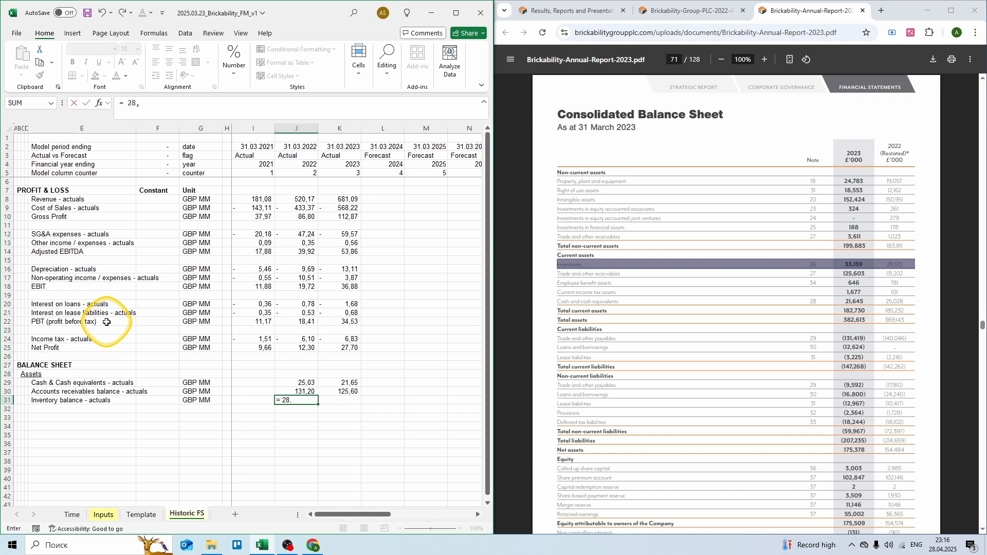
pyautogui.write('12')
pyautogui.press('Right')
pyautogui.write('= 33')
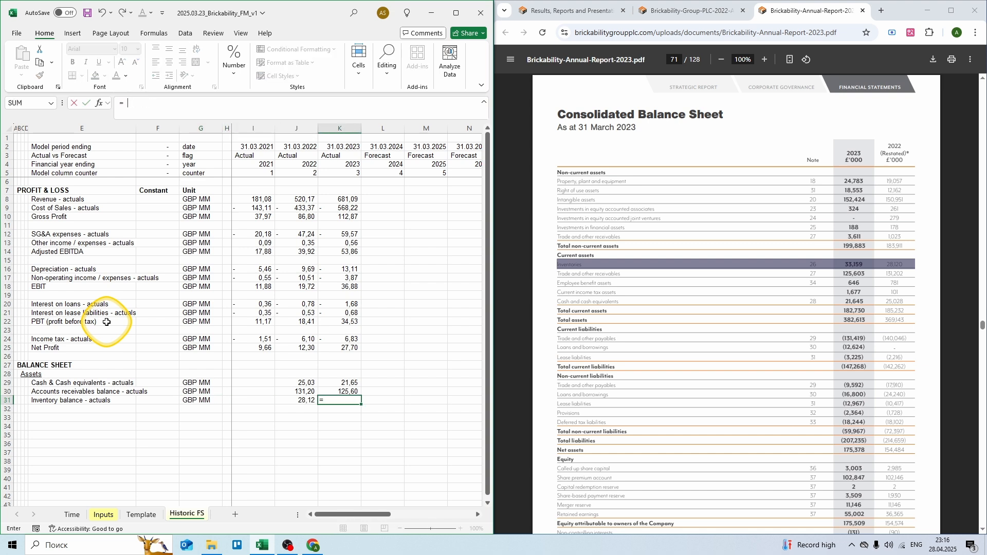
pyautogui.write(',159')
pyautogui.press('Return')
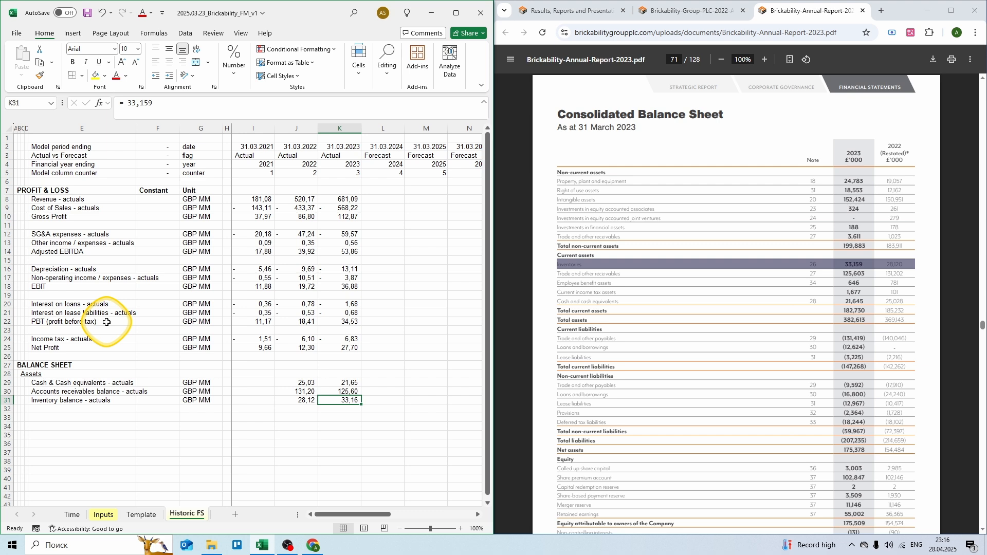
pyautogui.press('Left')
# Step: Add Other current assets - actuals in GBP MM with 2022 value = 0,781 + 0,101
pyautogui.write('Oth')
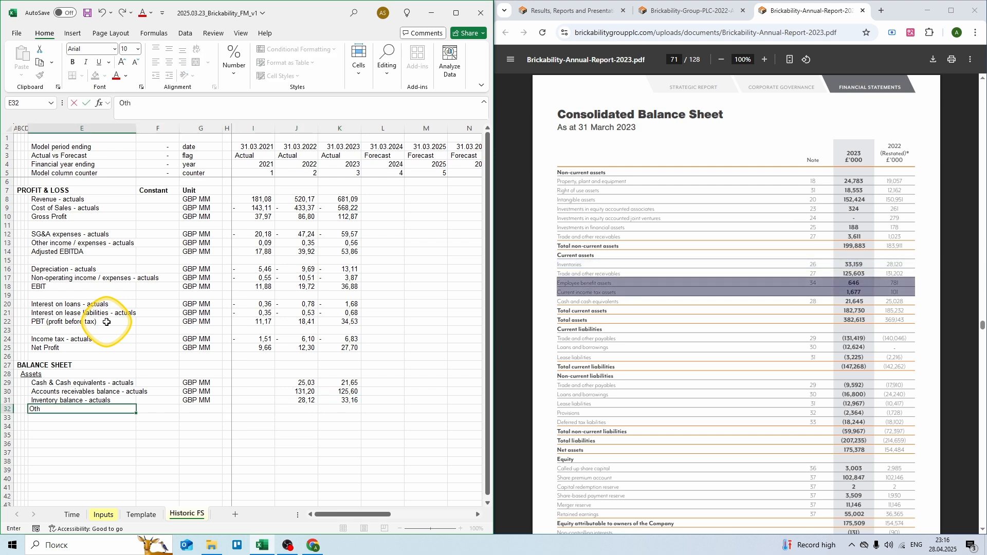
pyautogui.write('er current asse')
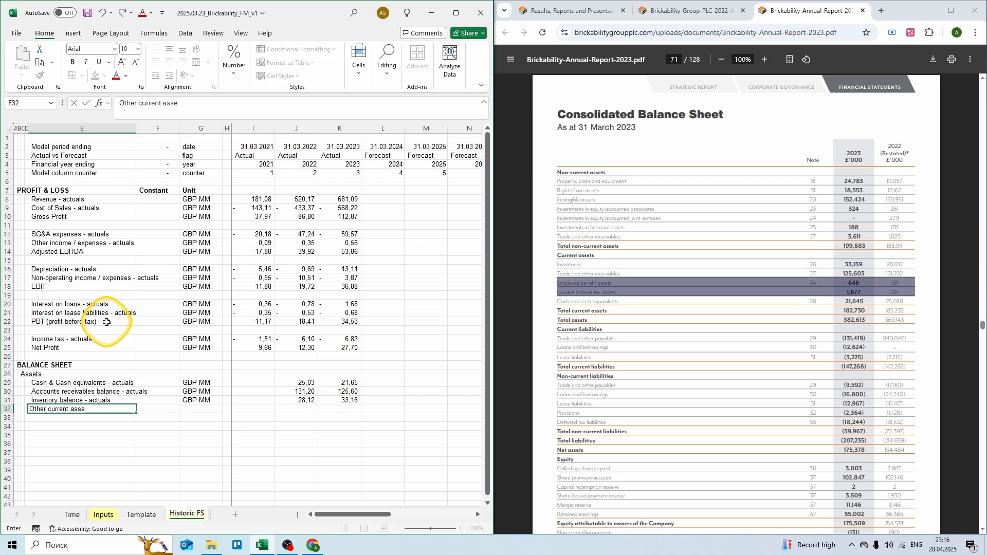
pyautogui.write('ts - actuals')
pyautogui.press('Right')
pyautogui.press('Right')
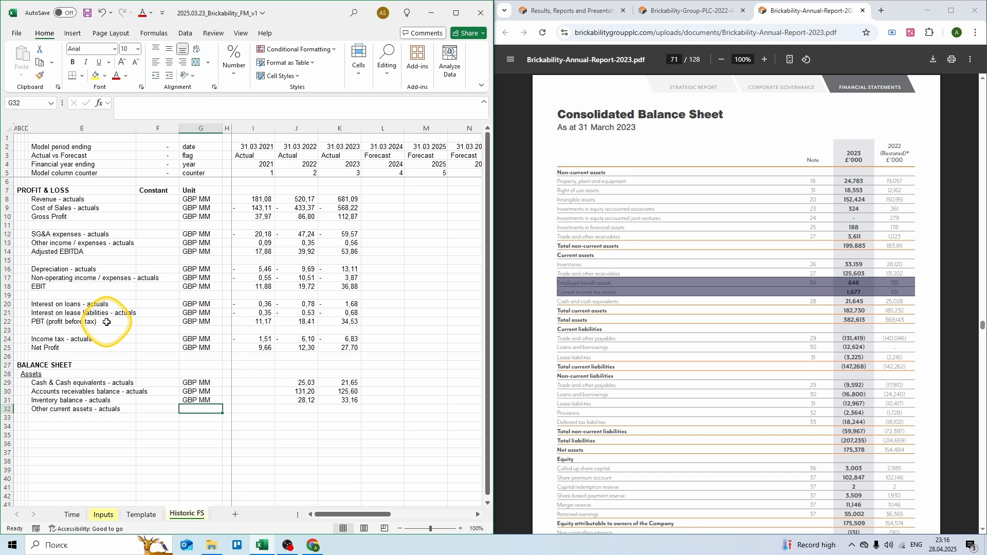
pyautogui.write('GBP MM')
pyautogui.press('Right')
pyautogui.press('Right')
pyautogui.press('Right')
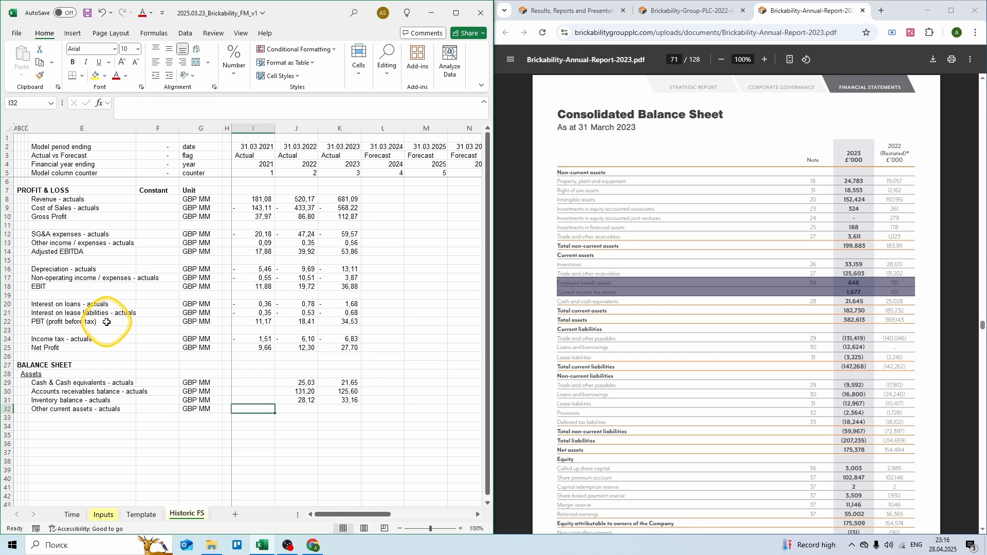
pyautogui.write('= 0,781 +')
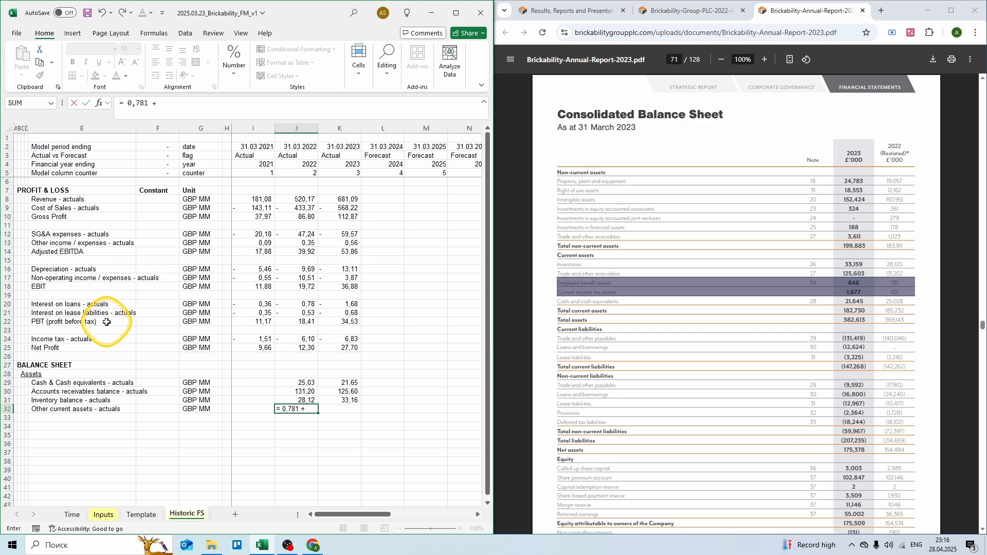
pyautogui.write(' 0,101')
pyautogui.press('Right')
pyautogui.write('=')
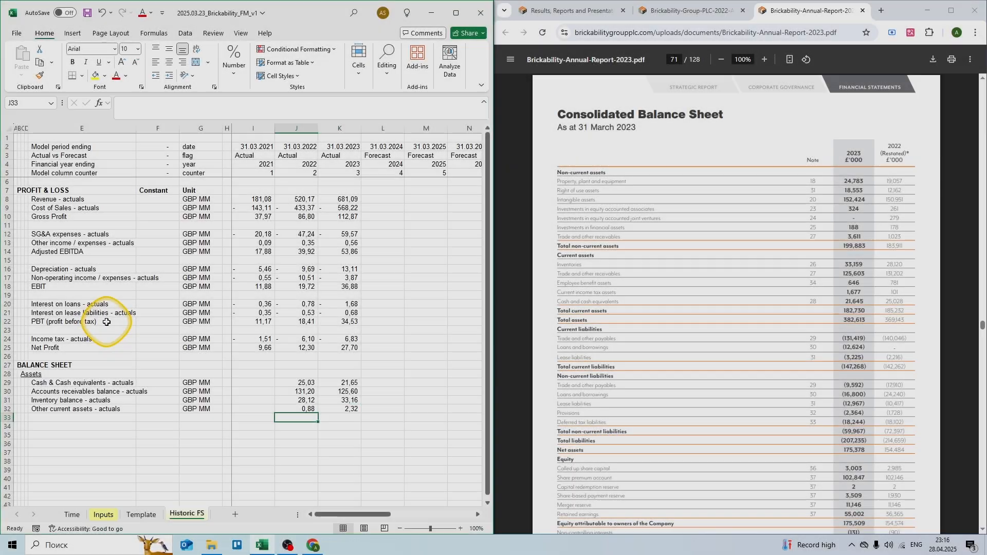
# Step: Label row 33 'Current Assets' in GBP MM and sum rows 29–32 with =SUM(I29:I32)
pyautogui.press('Left')
pyautogui.press('Left')
pyautogui.press('Left')
pyautogui.press('Left')
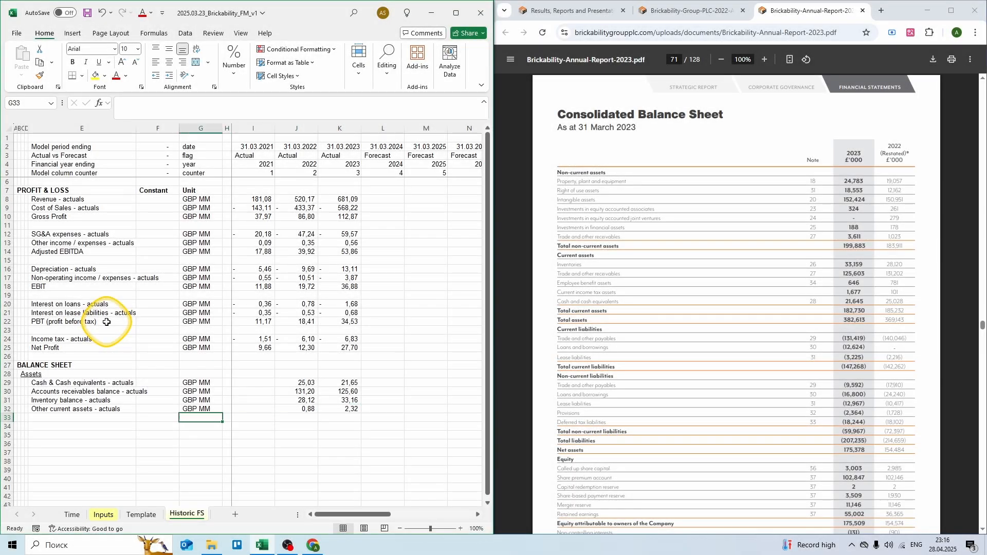
pyautogui.write('Current')
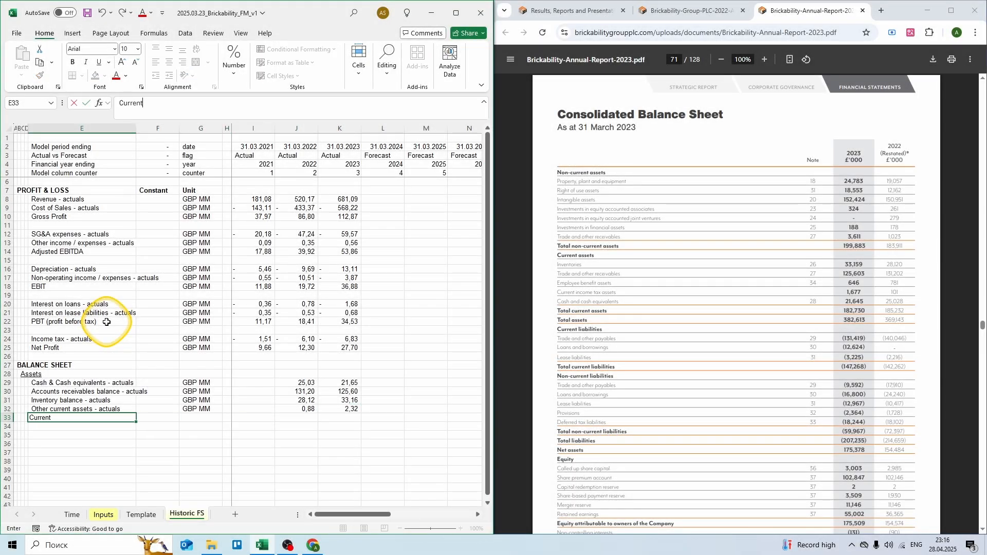
pyautogui.write(' Ass')
pyautogui.press('Right')
pyautogui.press('Right')
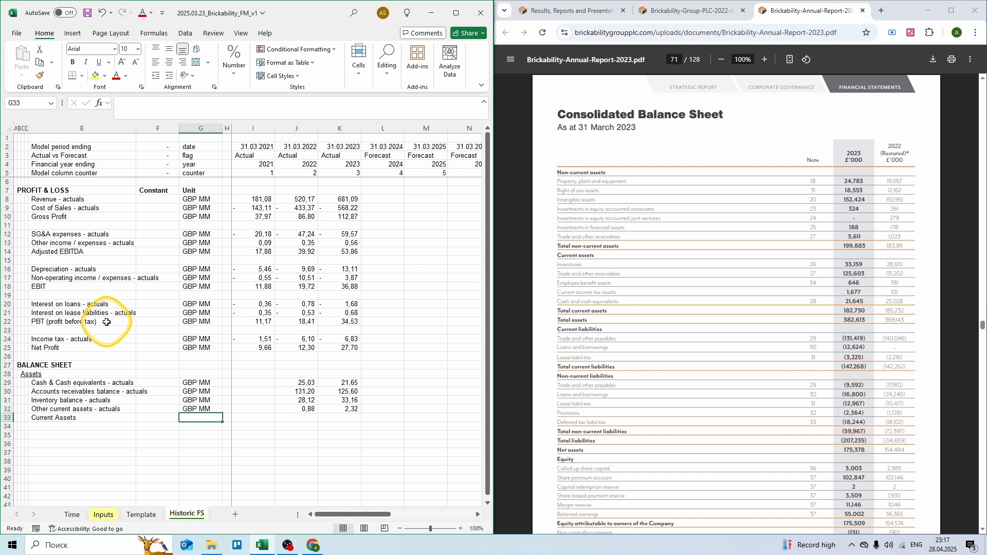
pyautogui.write('GBP MM')
pyautogui.press('Right')
pyautogui.press('Right')
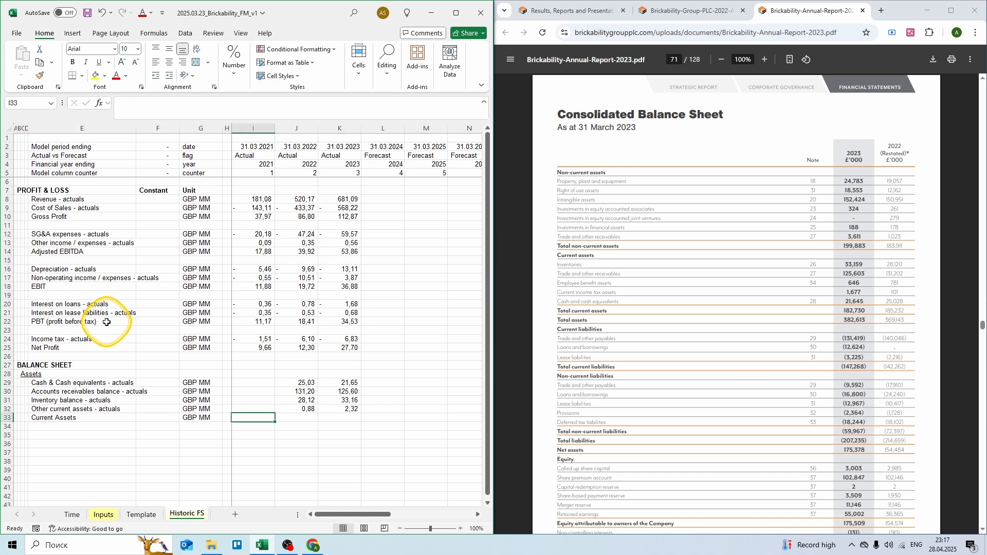
pyautogui.write('= sum(')
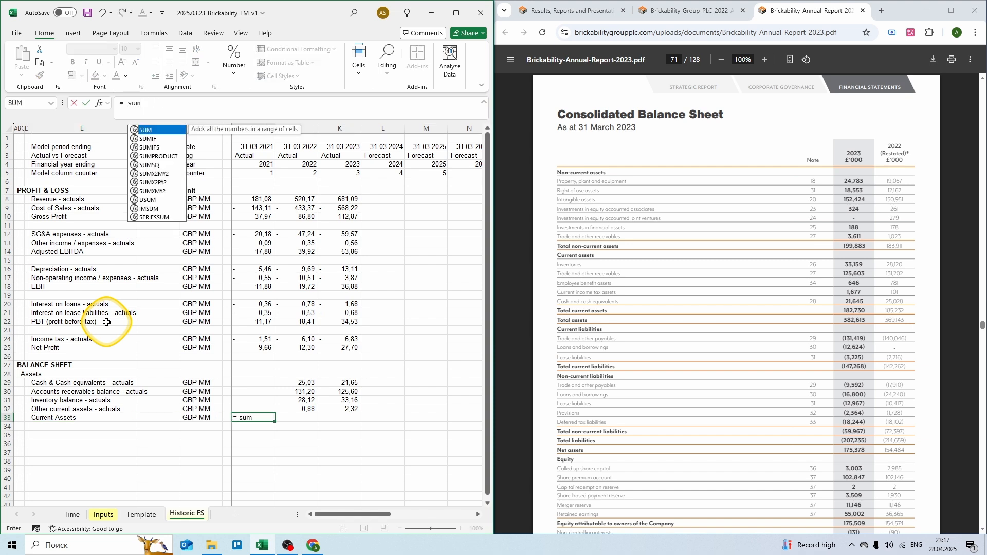
pyautogui.press('Up')
pyautogui.hotkey('shift', 'Up')
pyautogui.hotkey('shift', 'Up')
pyautogui.hotkey('shift', 'Up')
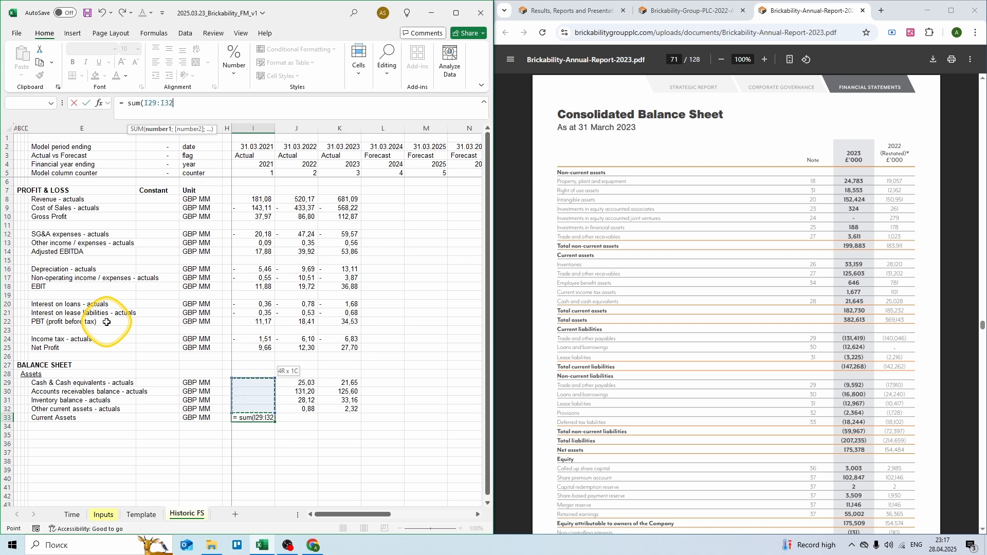
pyautogui.write(')')
pyautogui.press('Return')
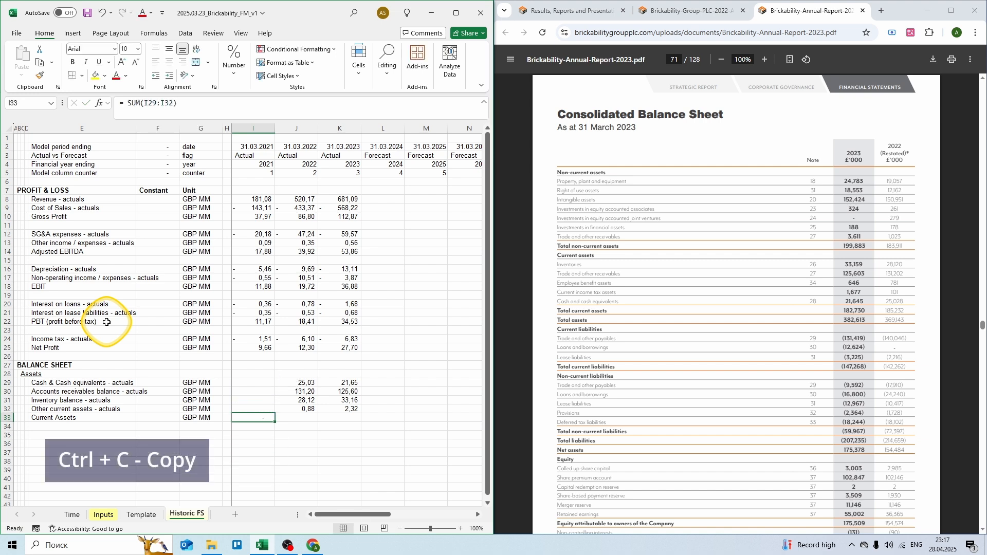
# Step: Copy the subtotal across all years (185,23; 182,73) and make the Current Assets row bold
pyautogui.hotkey('ctrl', 'c')
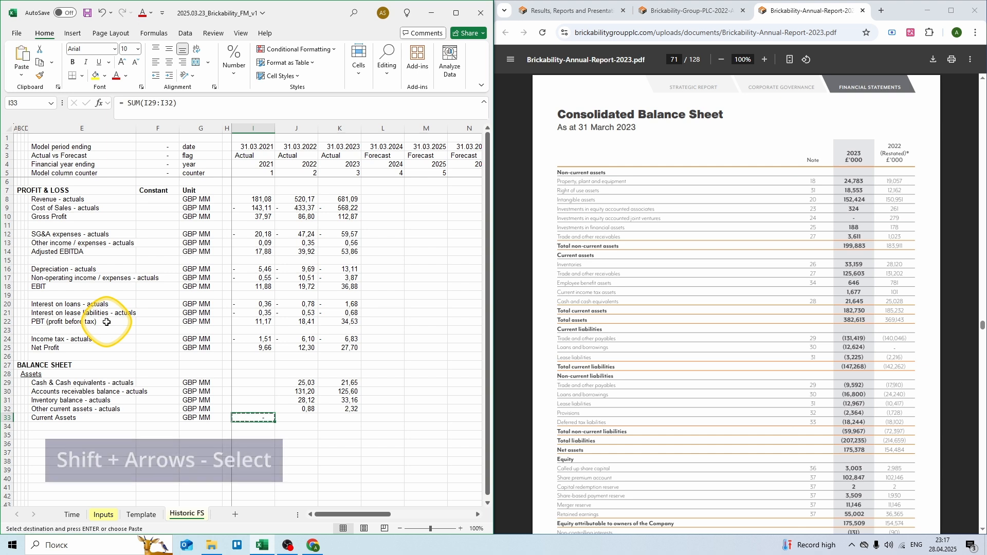
pyautogui.hotkey('shift', 'Right')
pyautogui.hotkey('shift', 'Right')
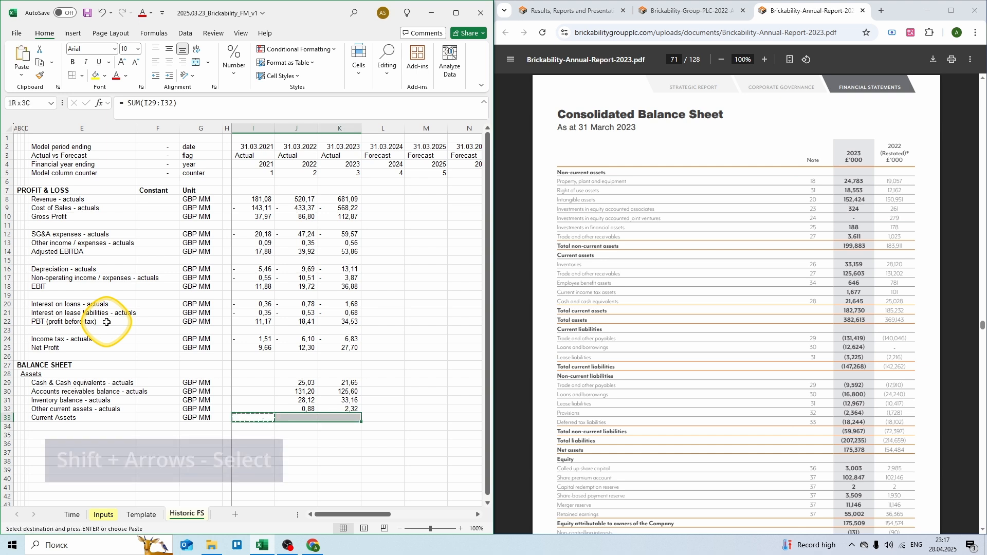
pyautogui.press('Return')
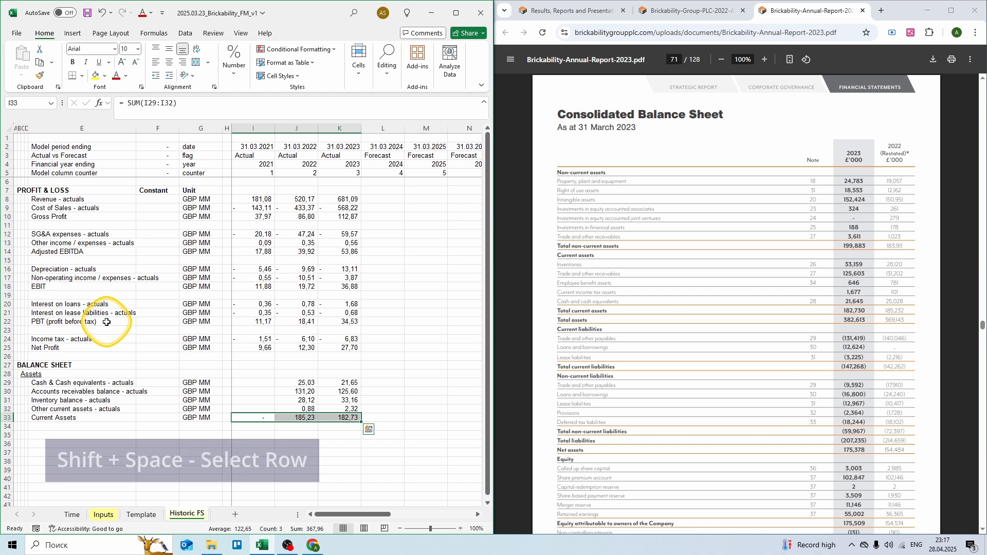
pyautogui.hotkey('shift', 'space')
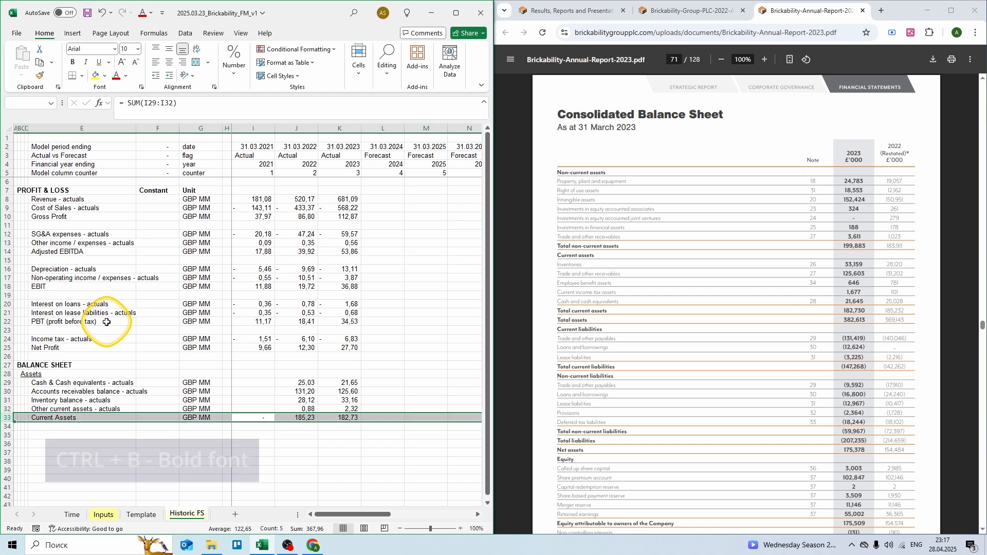
pyautogui.hotkey('ctrl', 'b')
# Step: Enter the label 'Right-of-use assets - actuals' in row 34
pyautogui.press('Down')
pyautogui.press('Left')
pyautogui.press('Left')
pyautogui.press('Left')
pyautogui.press('Left')
pyautogui.write('R')
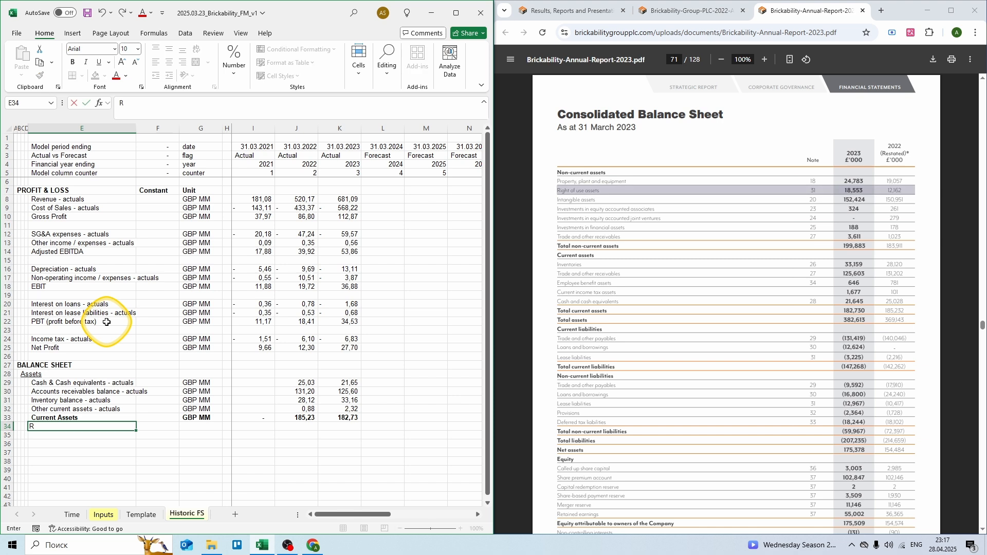
pyautogui.write('ight-of-use assets - ac')
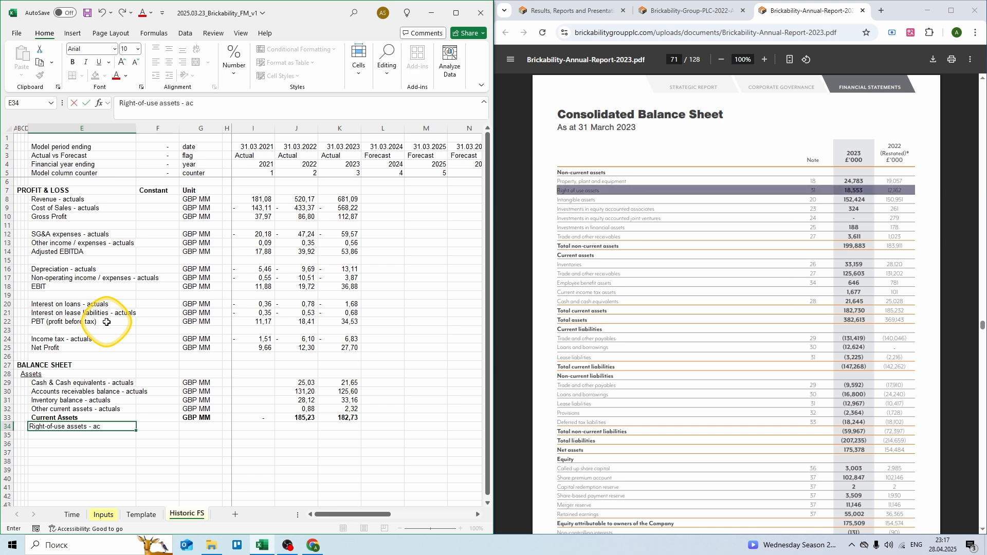
pyautogui.write('tuals')
# Step: Complete the Right-of-use assets row in GBP MM with 12,162 for 2022 and 18,553 for 2023
pyautogui.press('Right')
pyautogui.press('Right')
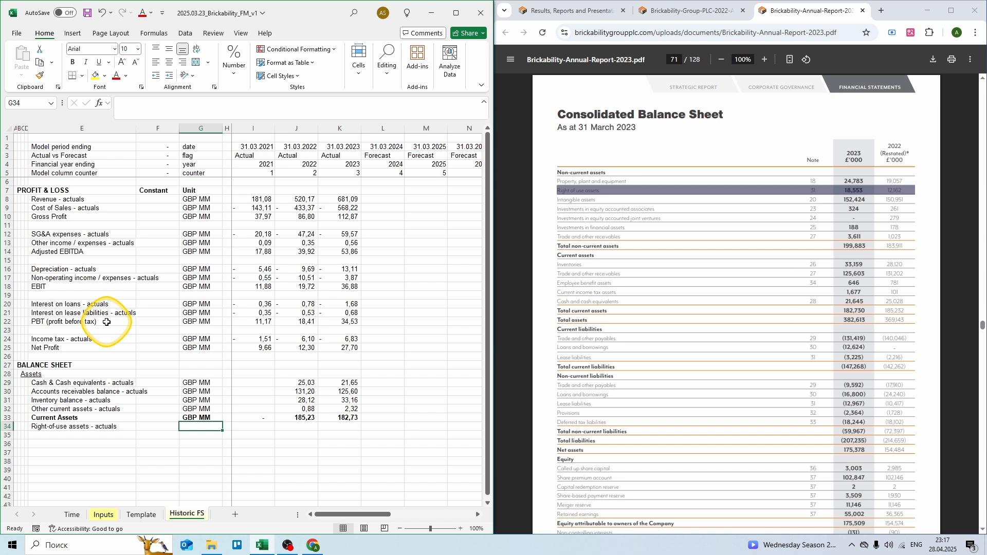
pyautogui.write('GBP MM')
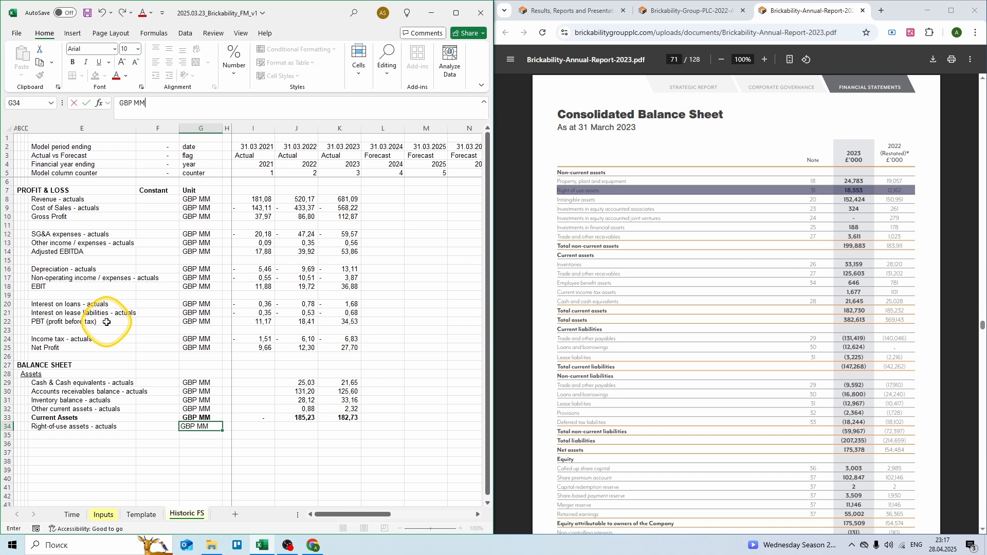
pyautogui.press('Right')
pyautogui.press('Right')
pyautogui.press('Right')
pyautogui.write('= ')
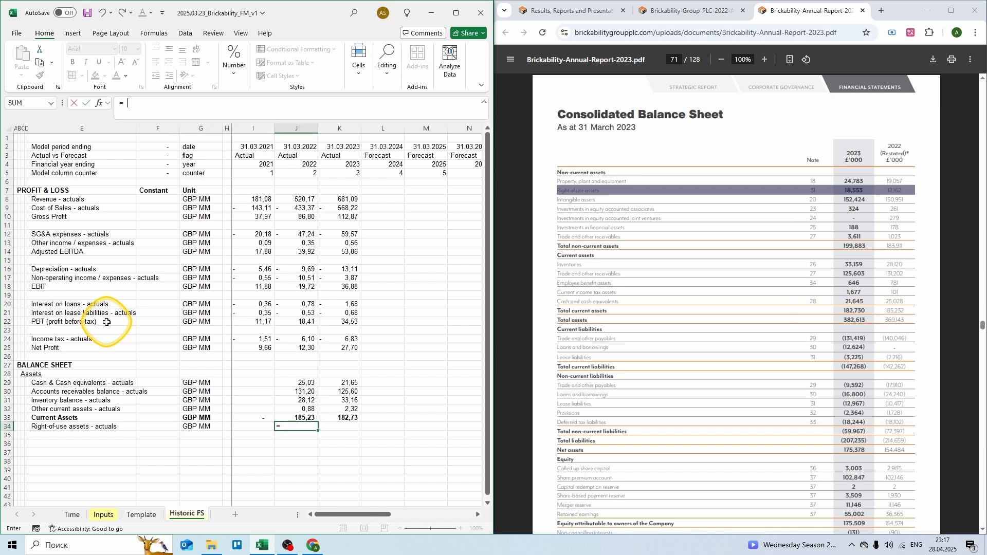
pyautogui.write('12,162')
pyautogui.press('Right')
pyautogui.write('= 18')
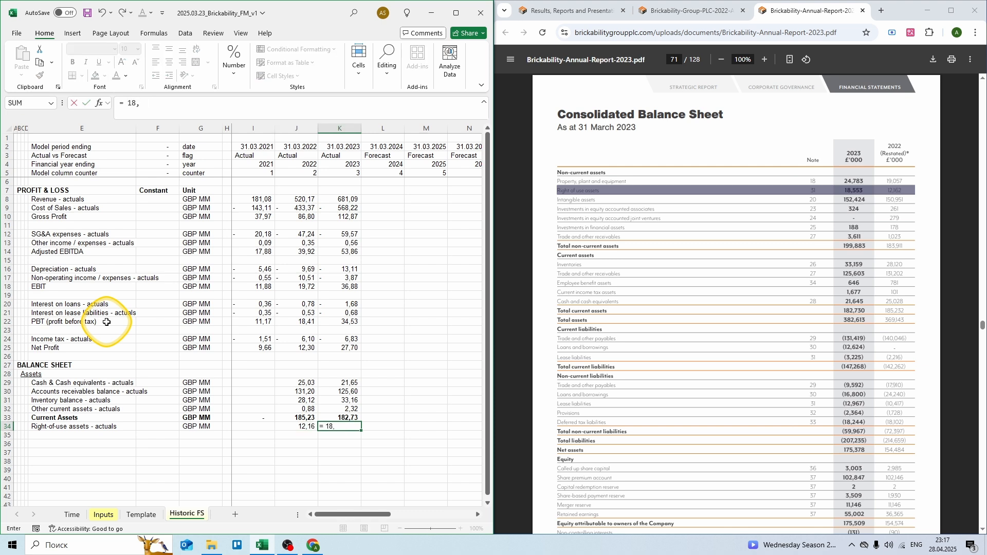
pyautogui.write(',553')
pyautogui.press('Return')
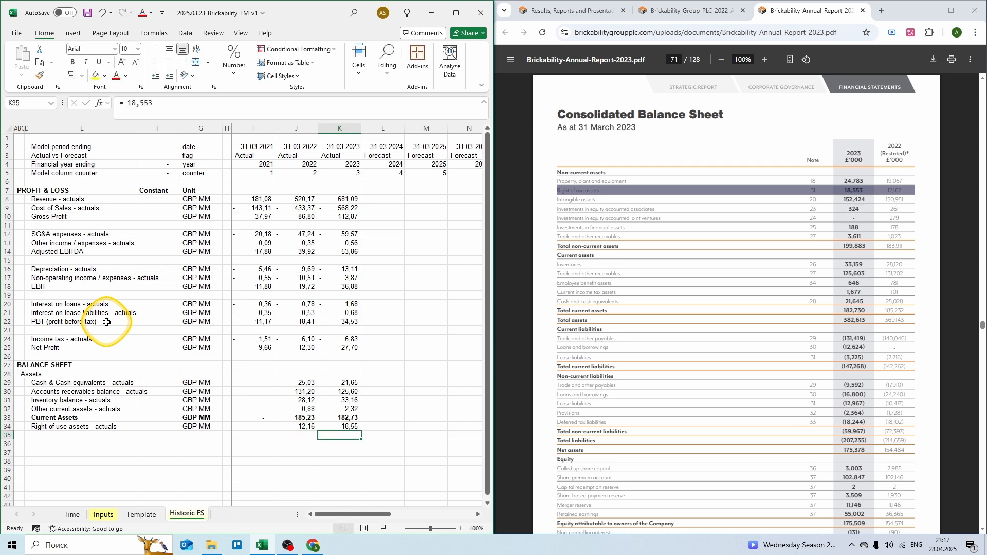
# Step: Add a 'Fixed assets - actuals' row in GBP MM with 19,057 and 24,783
pyautogui.write('Fix')
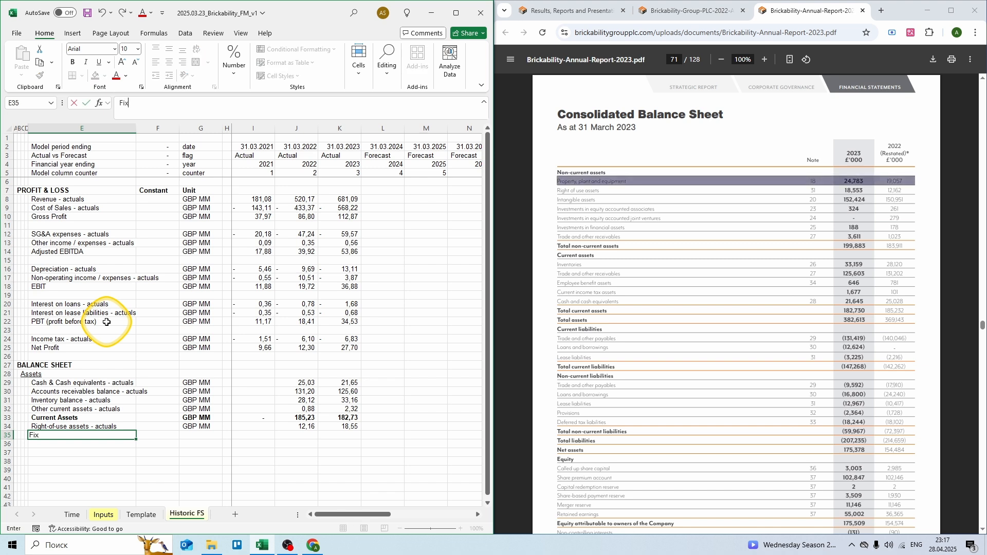
pyautogui.write('ed assets - actuals')
pyautogui.press('Right')
pyautogui.press('Right')
pyautogui.write('GBP MM')
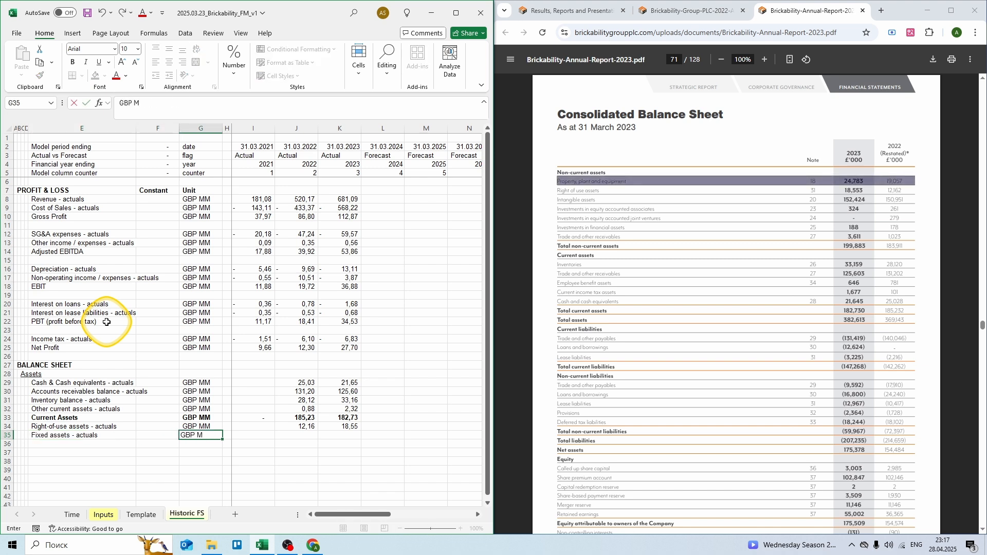
pyautogui.press('Right')
pyautogui.press('Right')
pyautogui.press('Right')
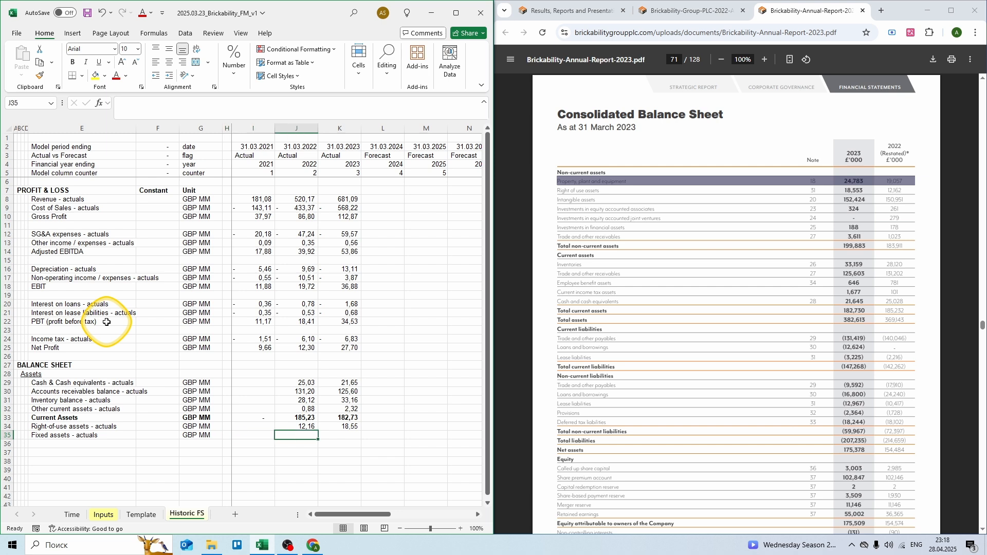
pyautogui.write('=')
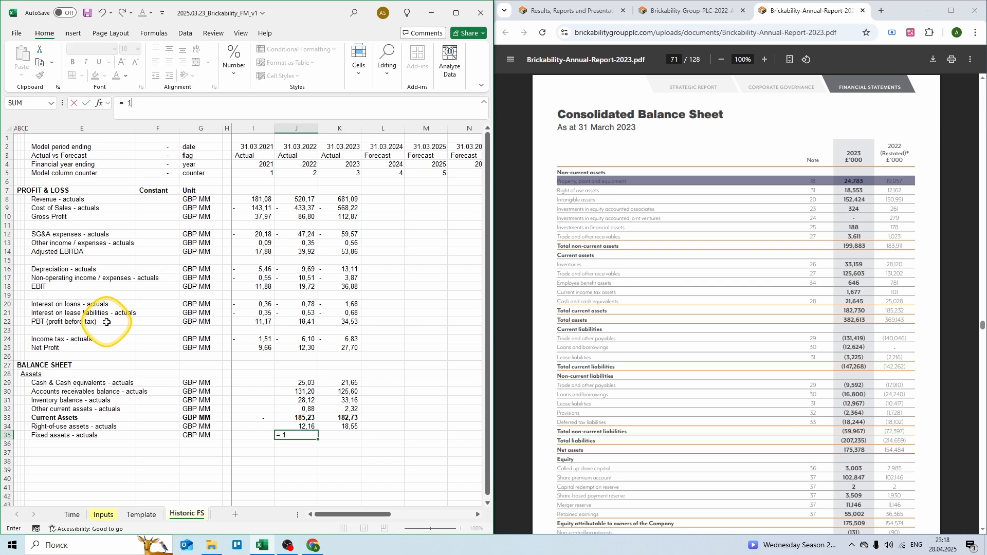
pyautogui.write(' 19,057')
pyautogui.press('Right')
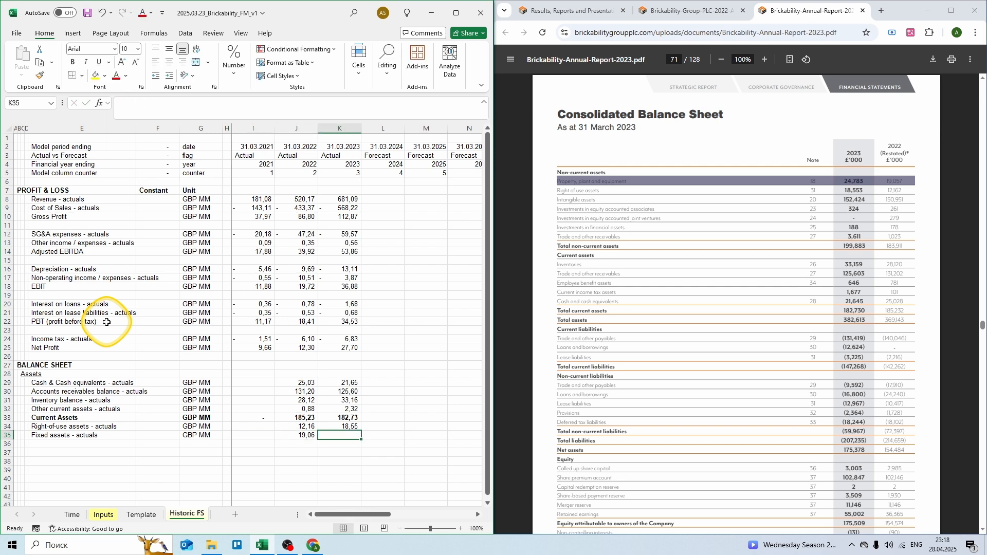
pyautogui.write('= 24,7')
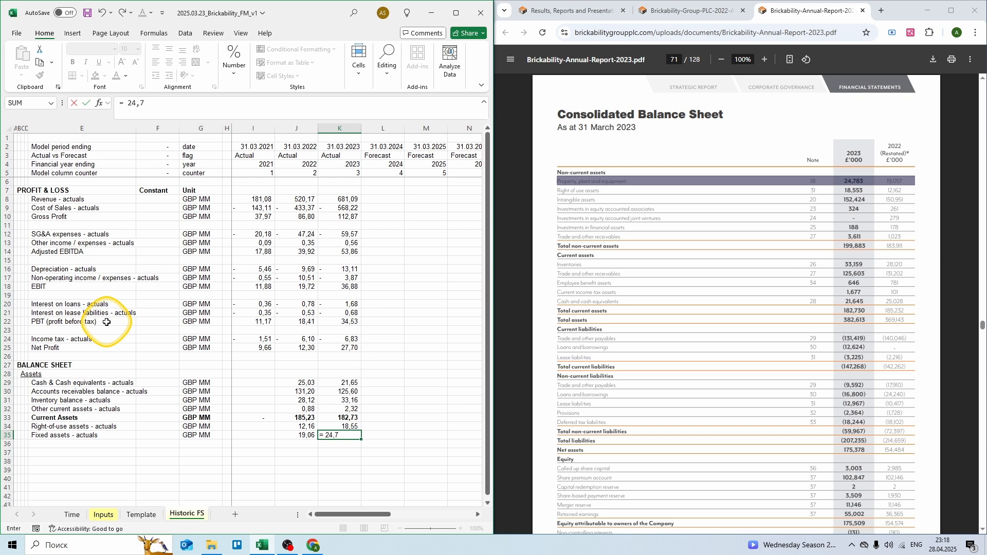
pyautogui.write('83')
pyautogui.press('Return')
pyautogui.press('Left')
pyautogui.press('Left')
pyautogui.press('Left')
pyautogui.press('Left')
pyautogui.press('Left')
pyautogui.press('Left')
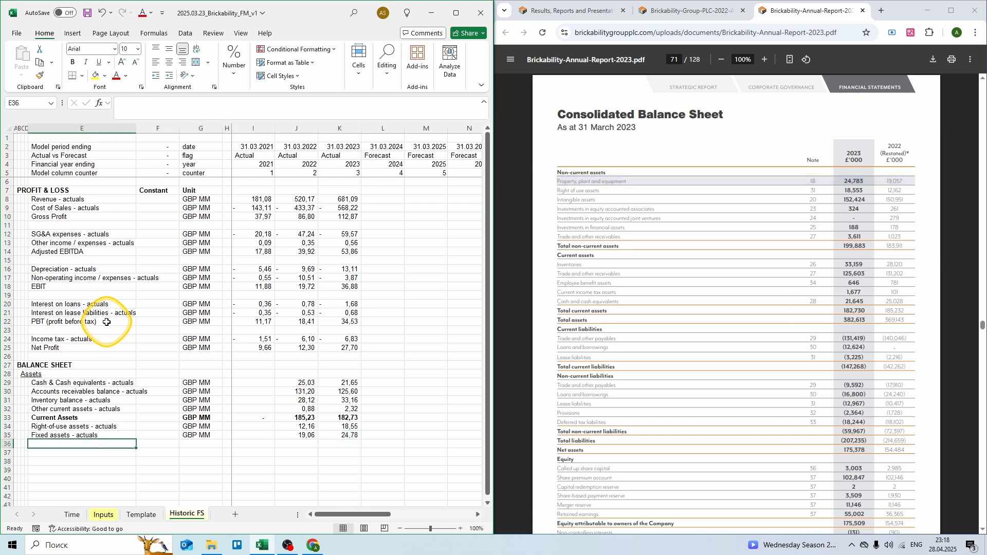
# Step: Add an 'Intangible assets - actuals' row in GBP MM with 150,951 and 152,424
pyautogui.write('Intangib')
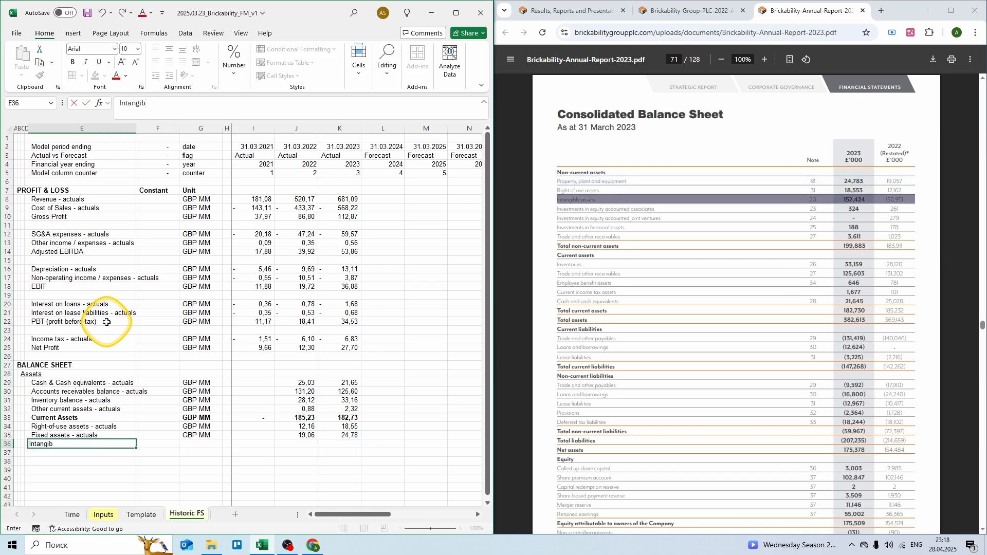
pyautogui.write('le assets - actuals')
pyautogui.press('Tab')
pyautogui.press('Tab')
pyautogui.write('GBP M')
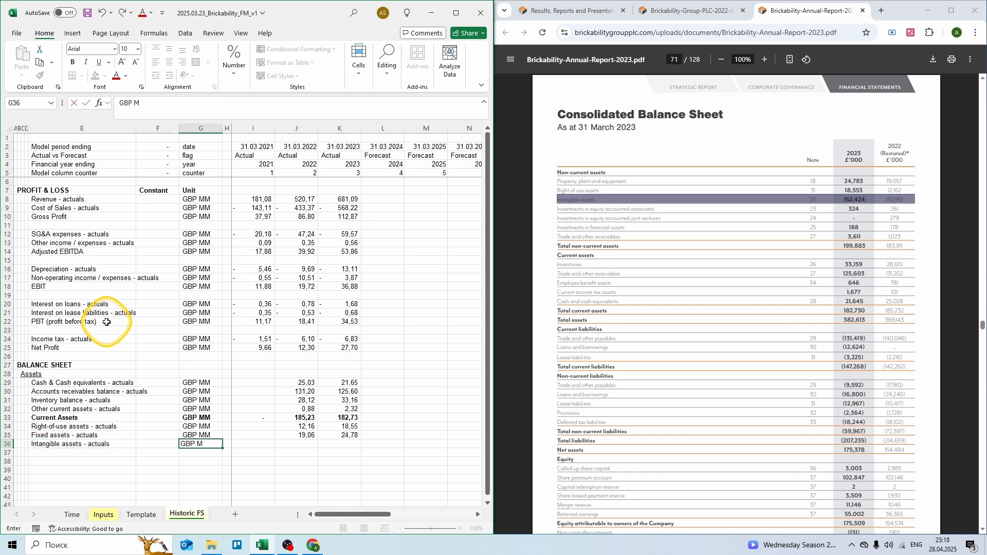
pyautogui.write('M')
pyautogui.press('Tab')
pyautogui.press('Tab')
pyautogui.press('Tab')
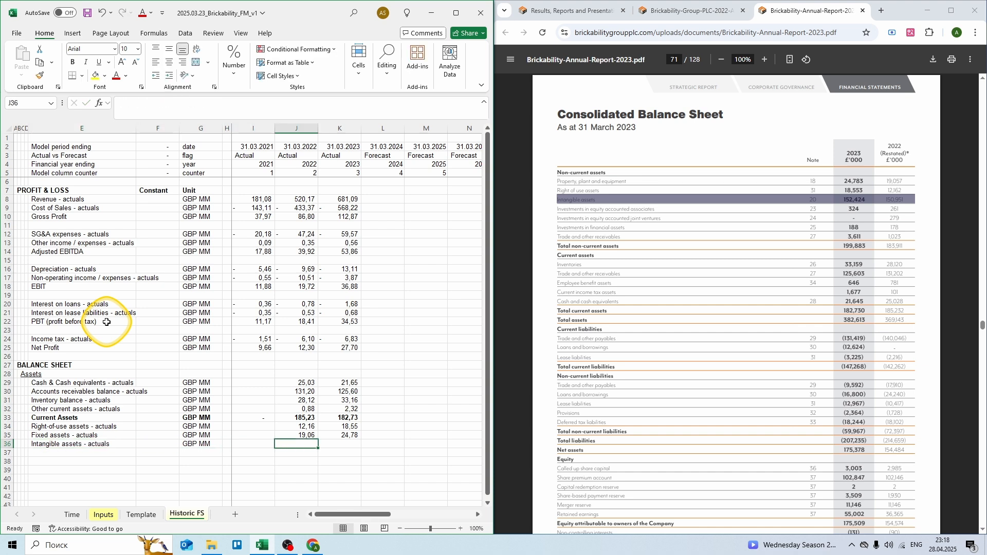
pyautogui.write('= 150,')
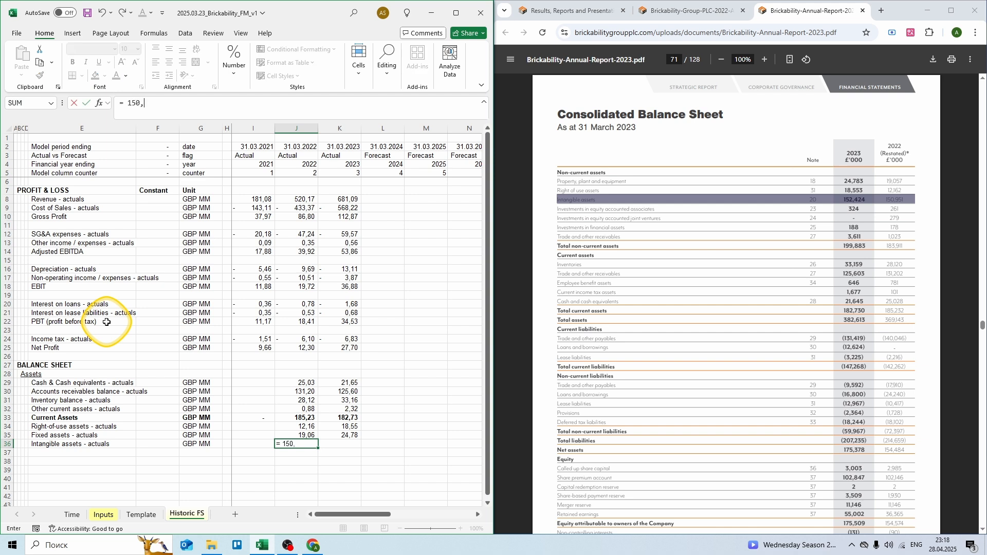
pyautogui.write('951')
pyautogui.press('Tab')
pyautogui.write('= ')
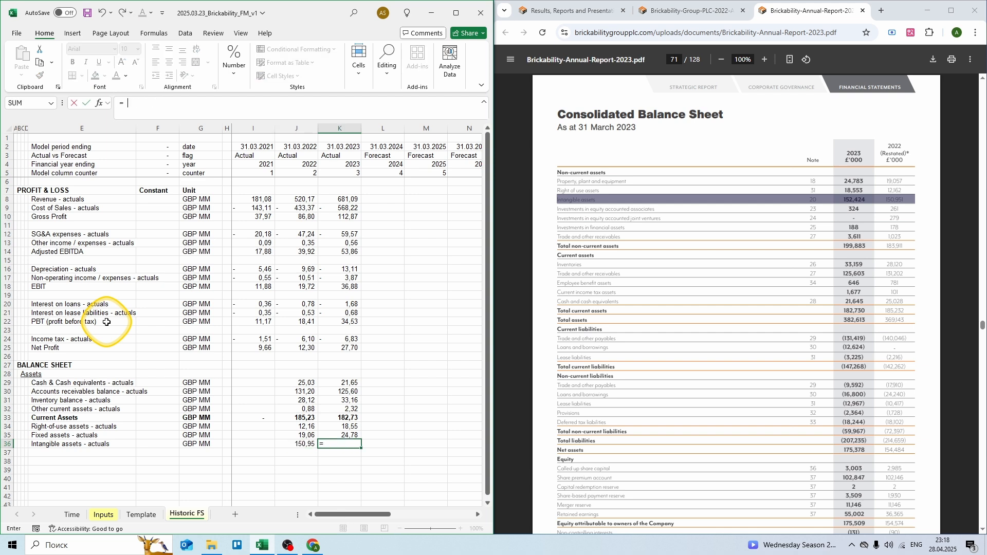
pyautogui.write('152,424')
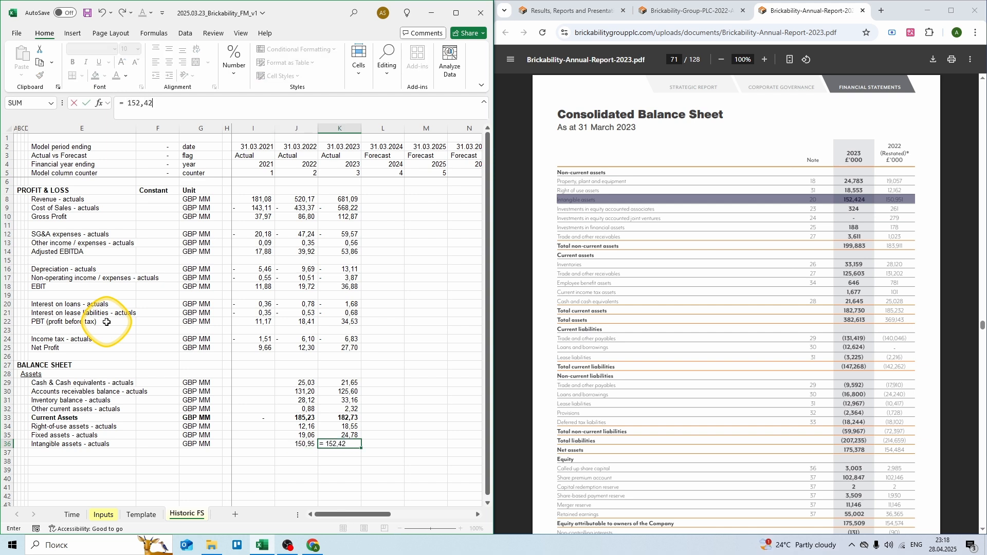
pyautogui.press('Return')
pyautogui.press('Left')
pyautogui.press('Left')
pyautogui.press('Left')
pyautogui.press('Left')
pyautogui.press('Left')
pyautogui.press('Left')
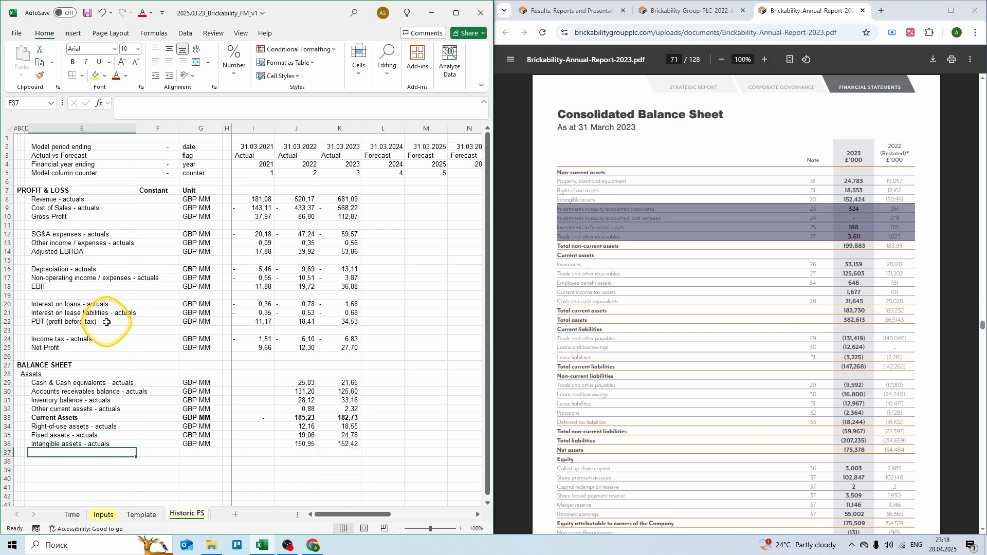
# Step: Add an 'Other non-current assets - actuals' row in GBP MM summing report items to 1,74 and 4,12
pyautogui.write('Othe')
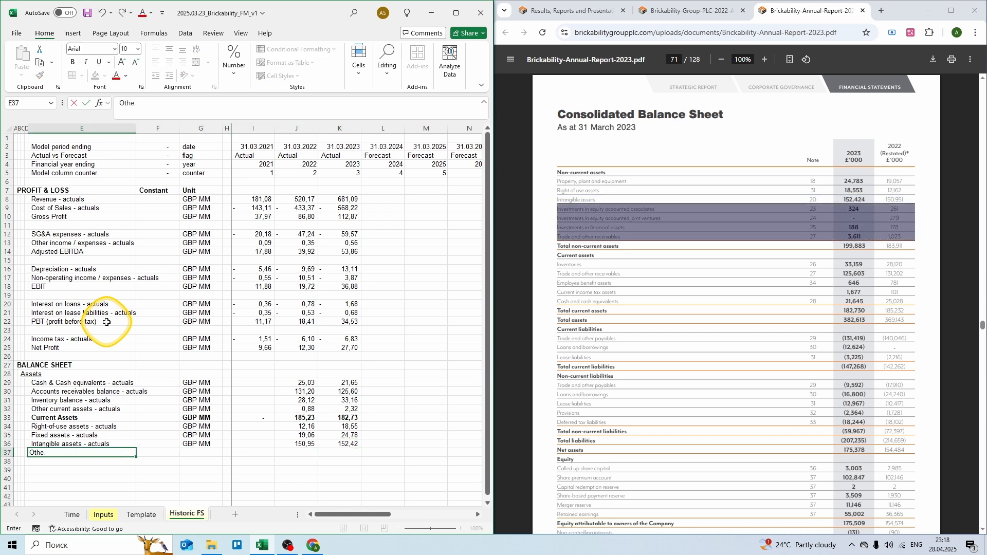
pyautogui.write('r non-current assets - actua')
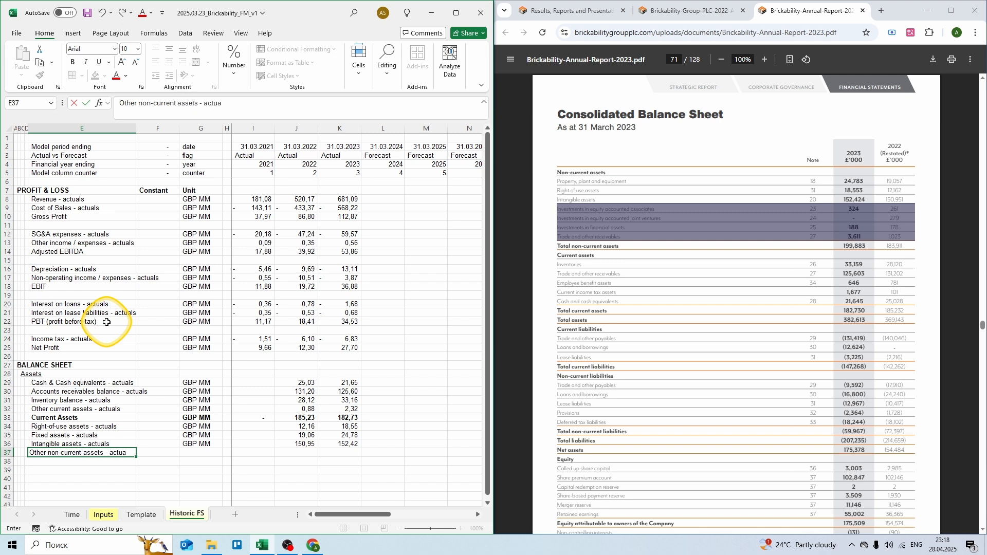
pyautogui.write('ls')
pyautogui.press('Right')
pyautogui.press('Right')
pyautogui.write('GBP MM')
pyautogui.hotkey('ctrl', 'Return')
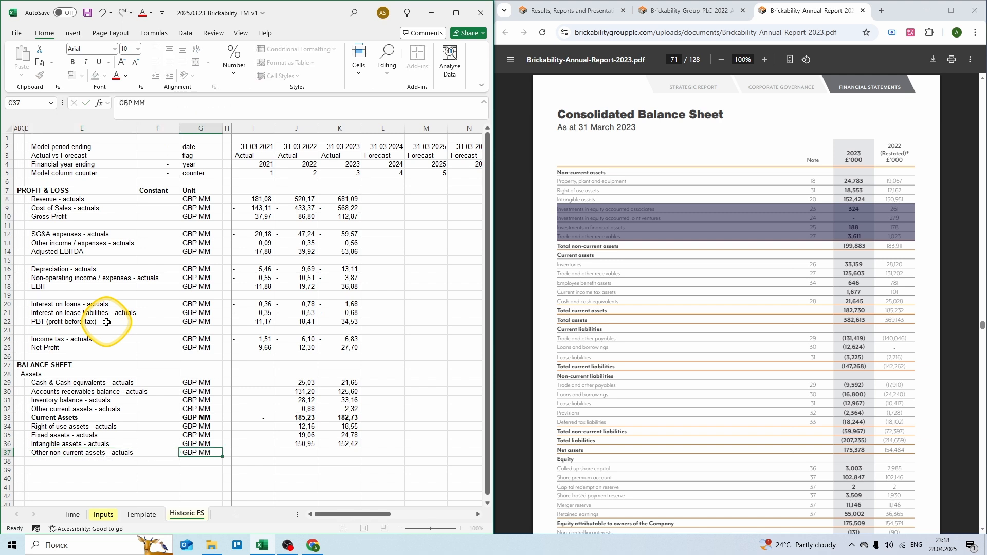
pyautogui.press('Right')
pyautogui.press('Right')
pyautogui.press('Right')
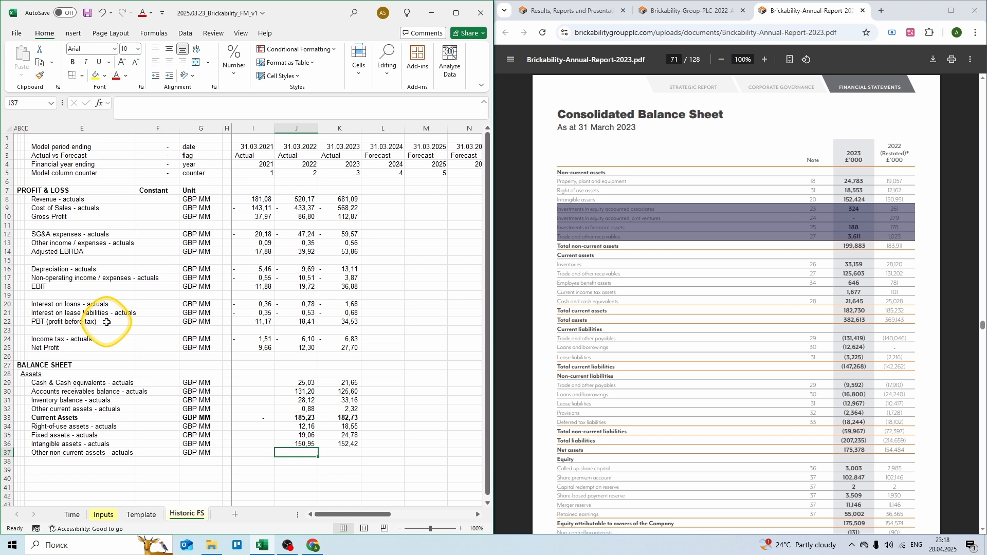
pyautogui.write('= 0,261 + 0279 + 0,178 + 1,025')
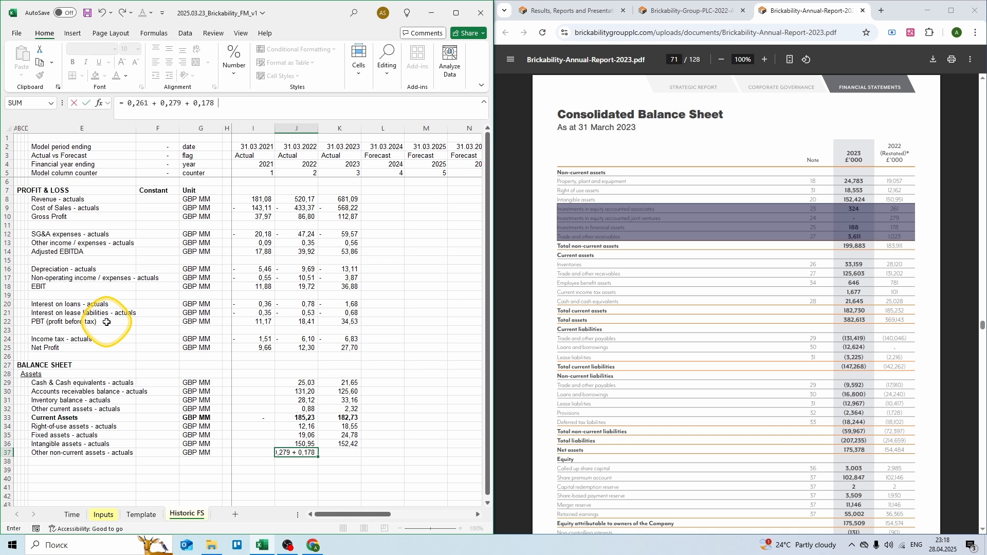
pyautogui.press('Tab')
pyautogui.write('= 0,324 + 0,188 + 3,611')
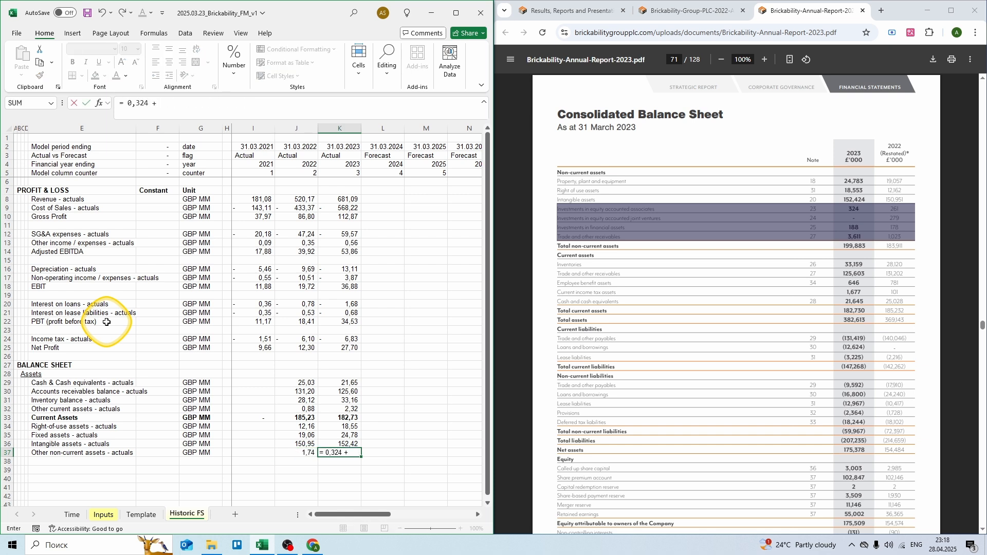
pyautogui.hotkey('ctrl', 'Return')
pyautogui.press('Down')
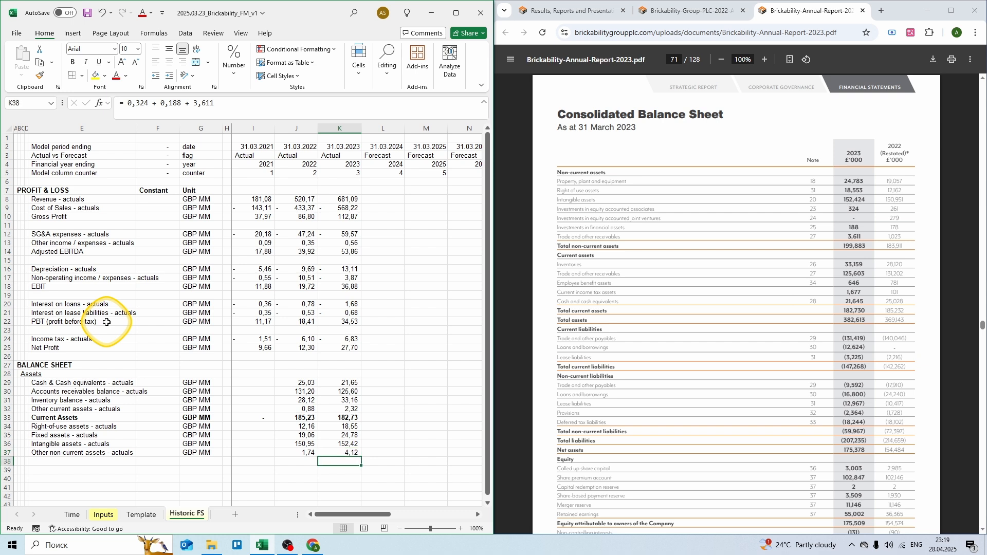
pyautogui.press('Left')
pyautogui.press('Left')
pyautogui.press('Left')
pyautogui.press('Left')
pyautogui.press('Left')
pyautogui.press('Left')
# Step: Label row 38 'Total Assets' in GBP MM and sum the asset rows 33–37
pyautogui.write('Total A')
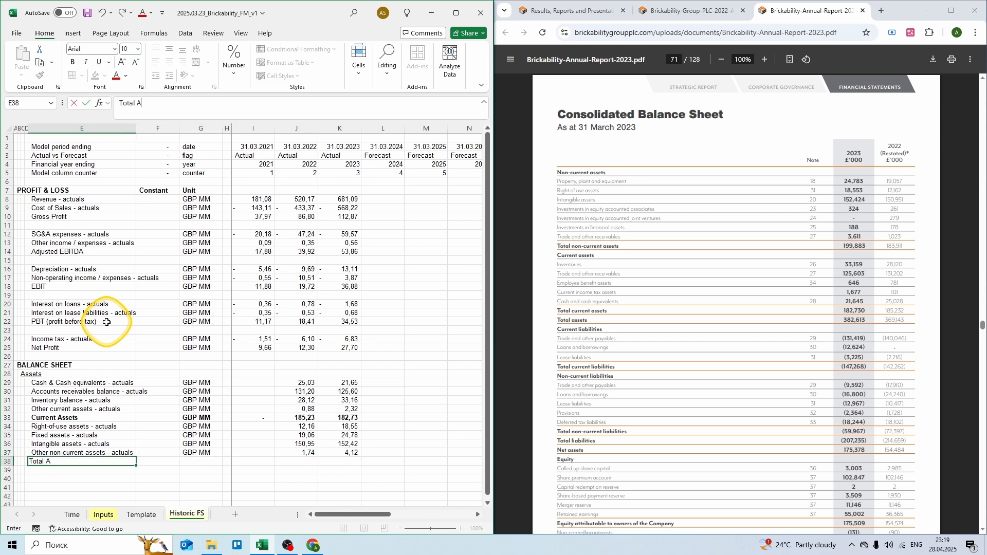
pyautogui.write('ss')
pyautogui.press('Tab')
pyautogui.press('Tab')
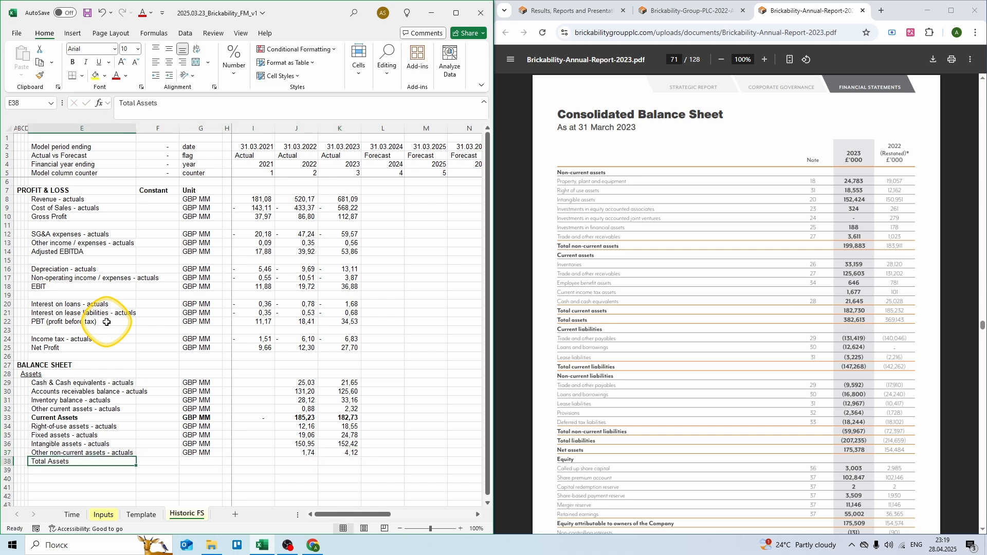
pyautogui.write('GBP MM')
pyautogui.press('Tab')
pyautogui.press('Tab')
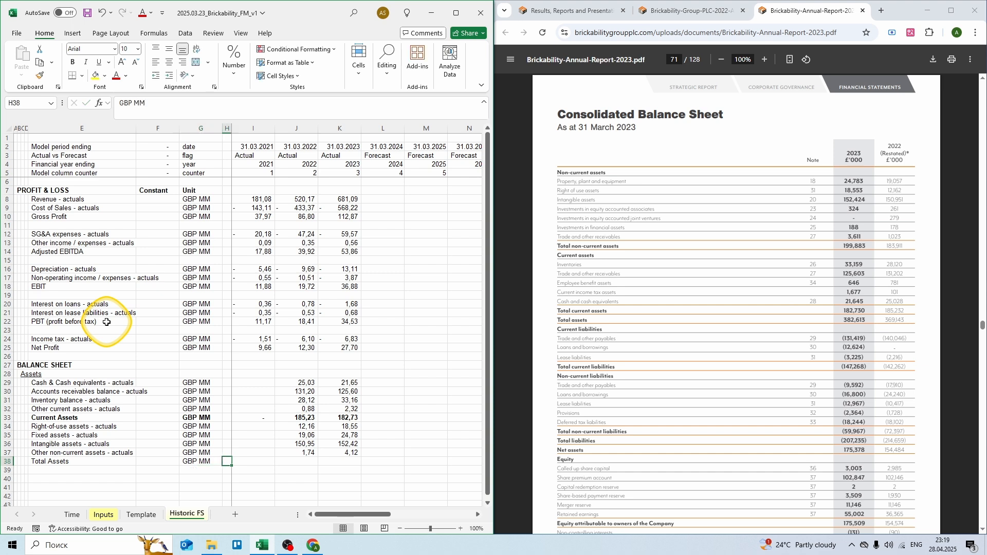
pyautogui.write('= sum(')
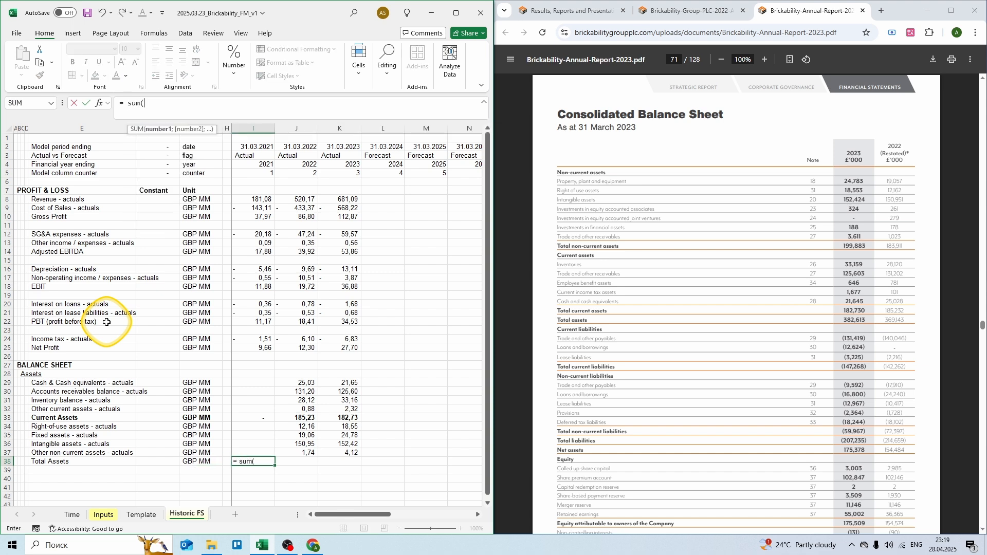
pyautogui.press('Up')
pyautogui.hotkey('shift', 'Up')
pyautogui.hotkey('shift', 'Up')
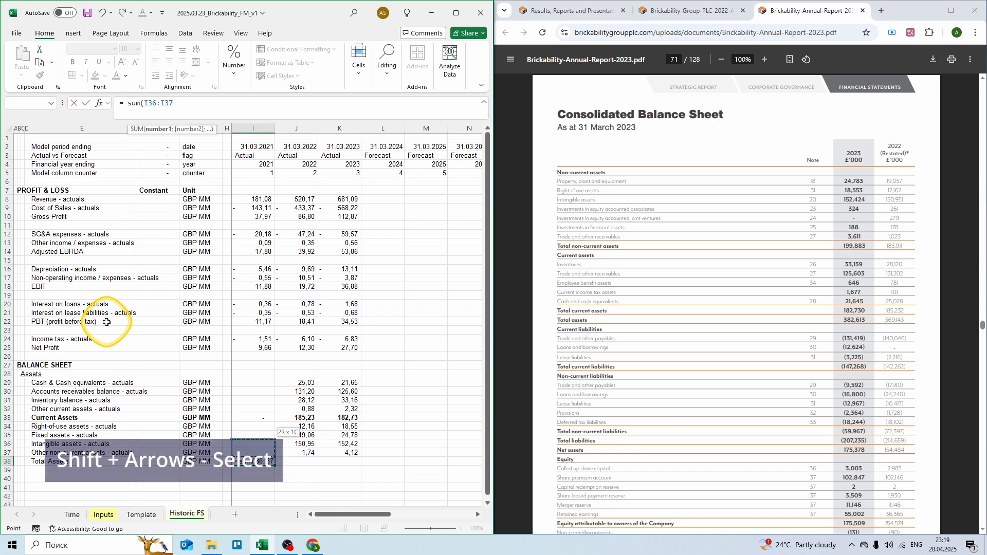
pyautogui.hotkey('shift', 'Up')
pyautogui.hotkey('shift', 'Up')
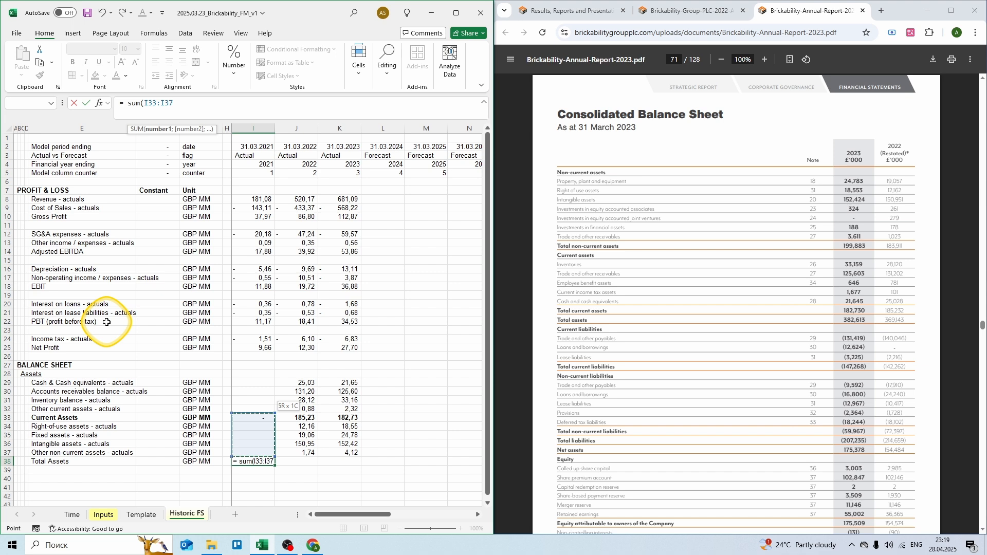
pyautogui.hotkey('ctrl', 'Return')
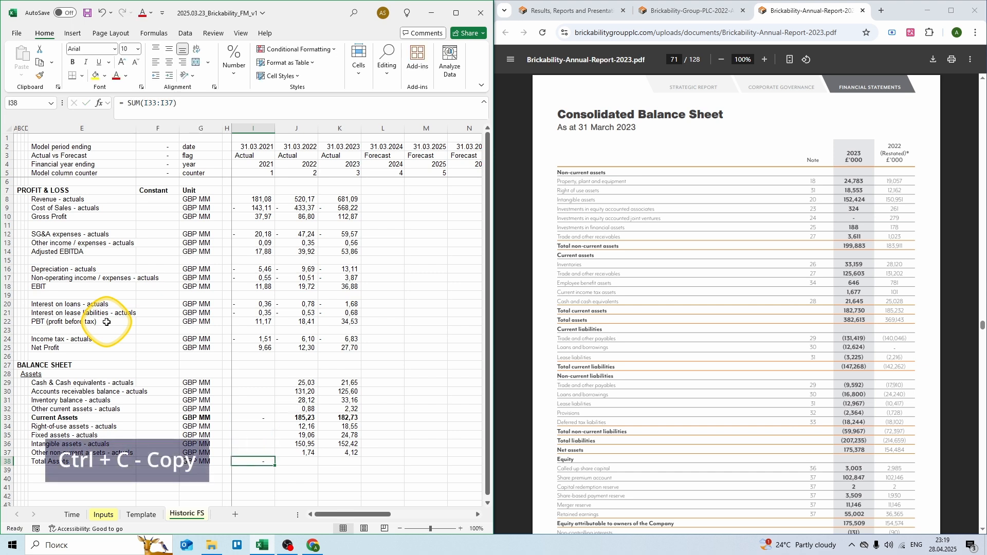
# Step: Copy the total across all years (369,14; 382,61) and make the Total Assets row bold
pyautogui.hotkey('ctrl', 'c')
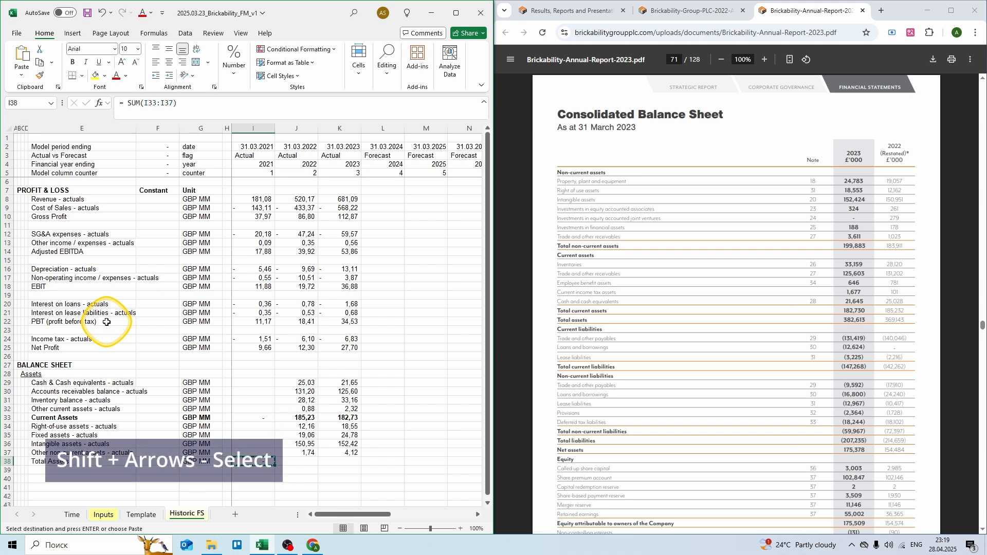
pyautogui.hotkey('shift', 'Right')
pyautogui.hotkey('shift', 'Right')
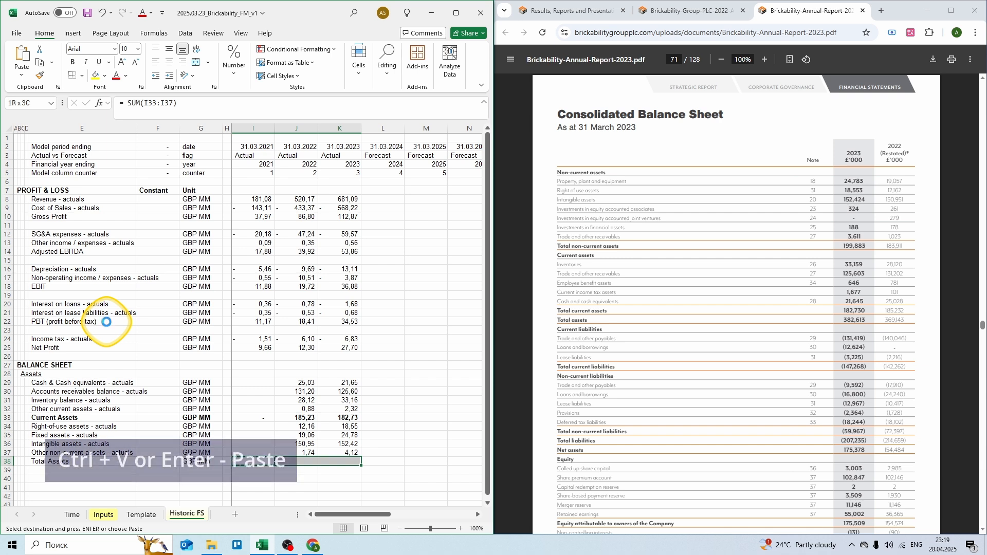
pyautogui.press('Return')
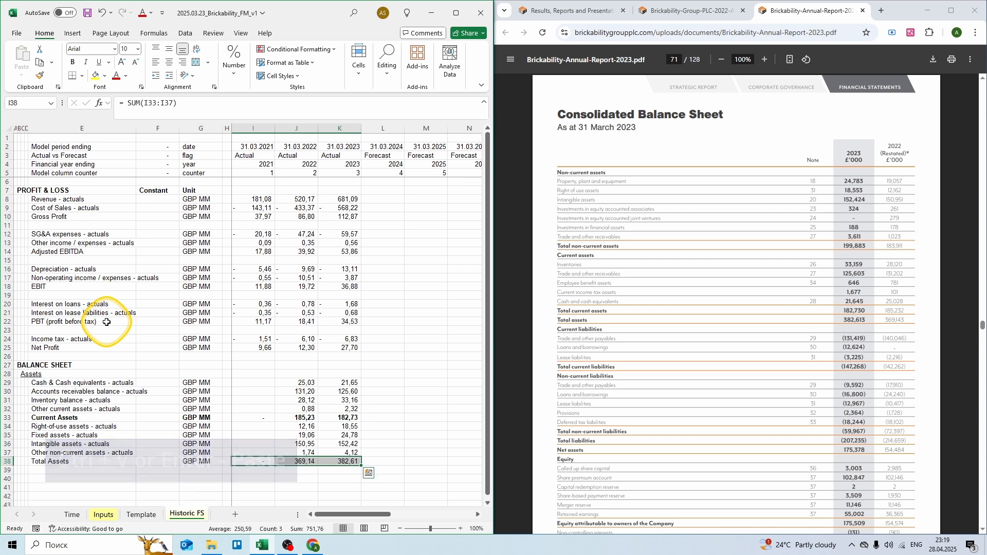
pyautogui.hotkey('shift', 'space')
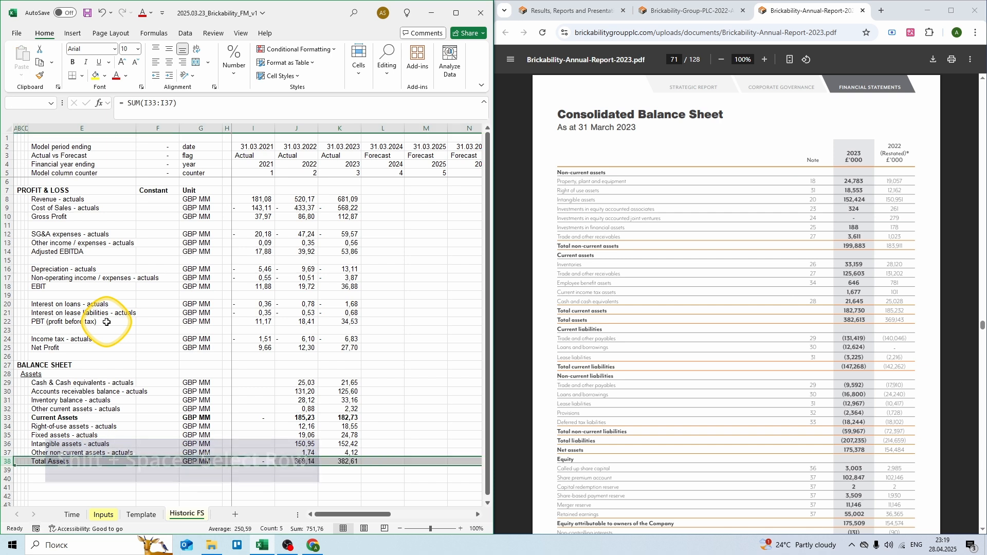
pyautogui.hotkey('ctrl', 'b')
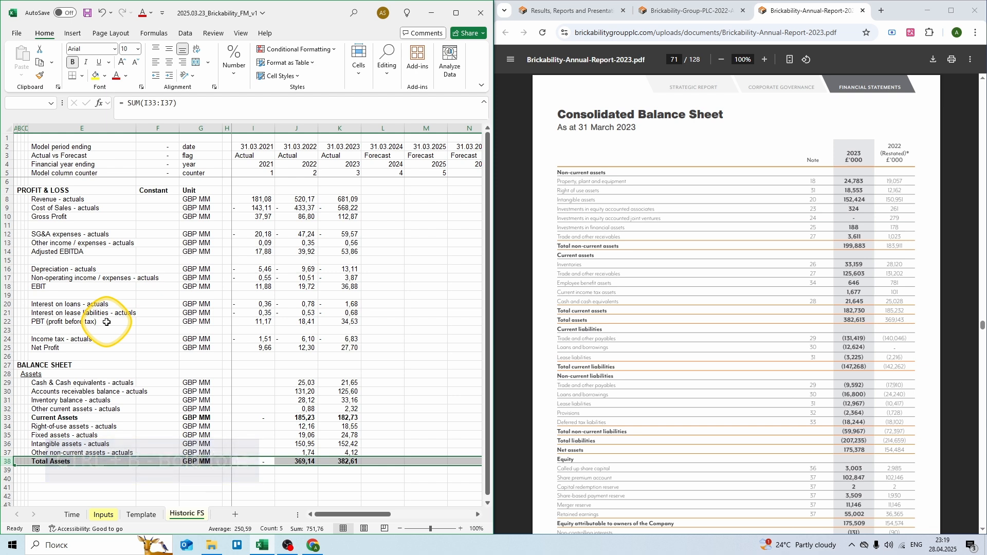
# Step: Begin a Liabilities heading in B40
pyautogui.press('Down')
pyautogui.press('Down')
pyautogui.press('Left')
pyautogui.press('Left')
pyautogui.press('Left')
pyautogui.press('Left')
pyautogui.press('Left')
pyautogui.press('Left')
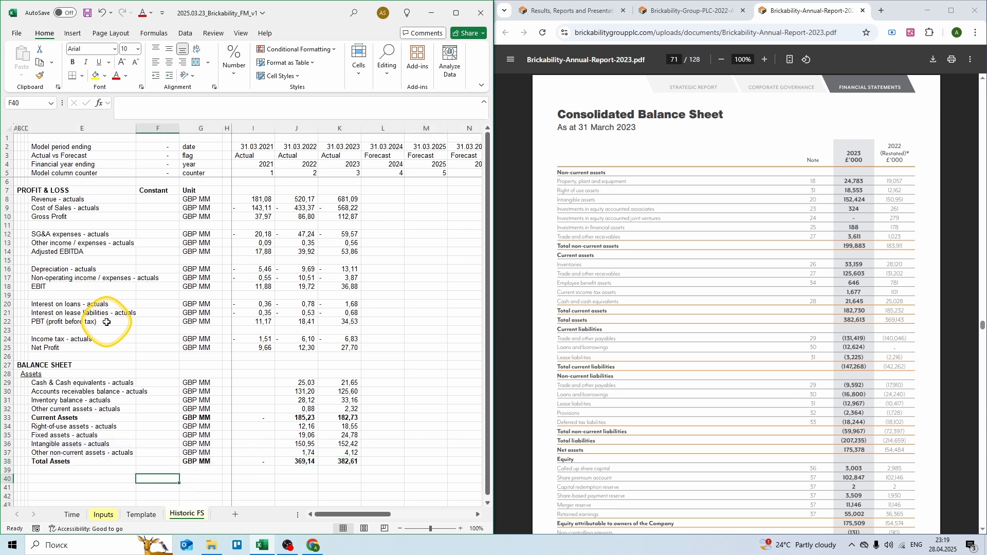
pyautogui.press('Left')
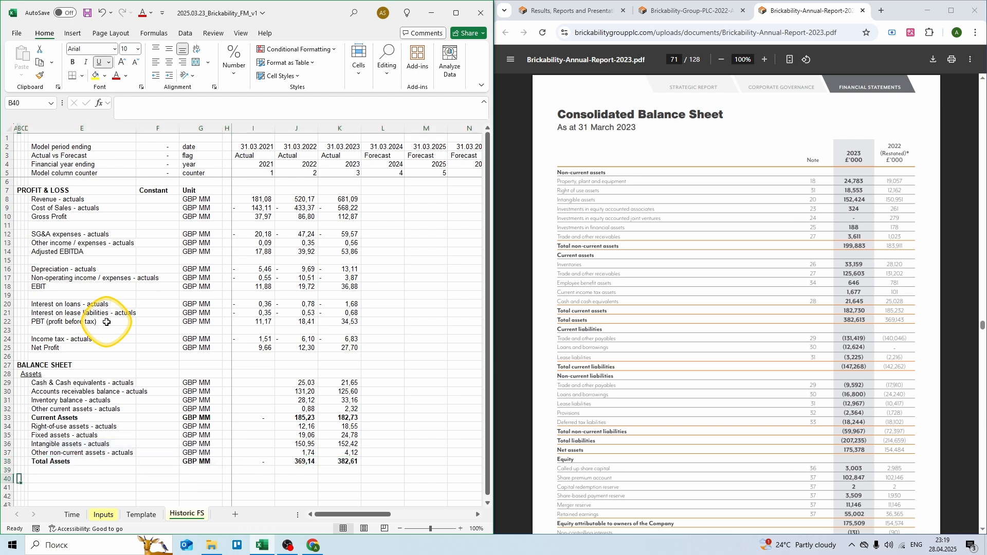
pyautogui.write('Liabilities & Equity')
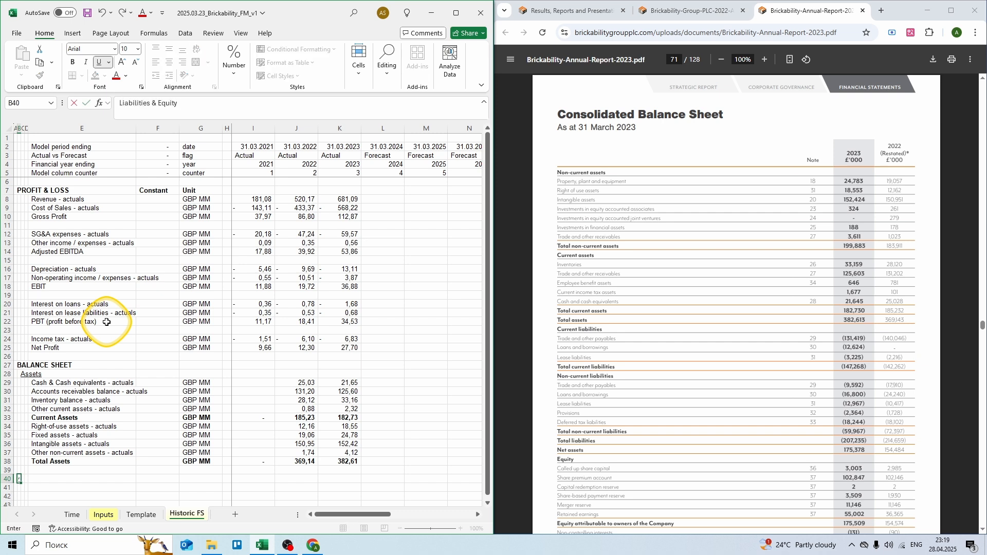
# Step: Finish the Liabilities & Equity heading and add Accounts payables - actuals in GBP MM: 140,046 and 131,419
pyautogui.press('Tab')
pyautogui.press('Right')
pyautogui.press('Right')
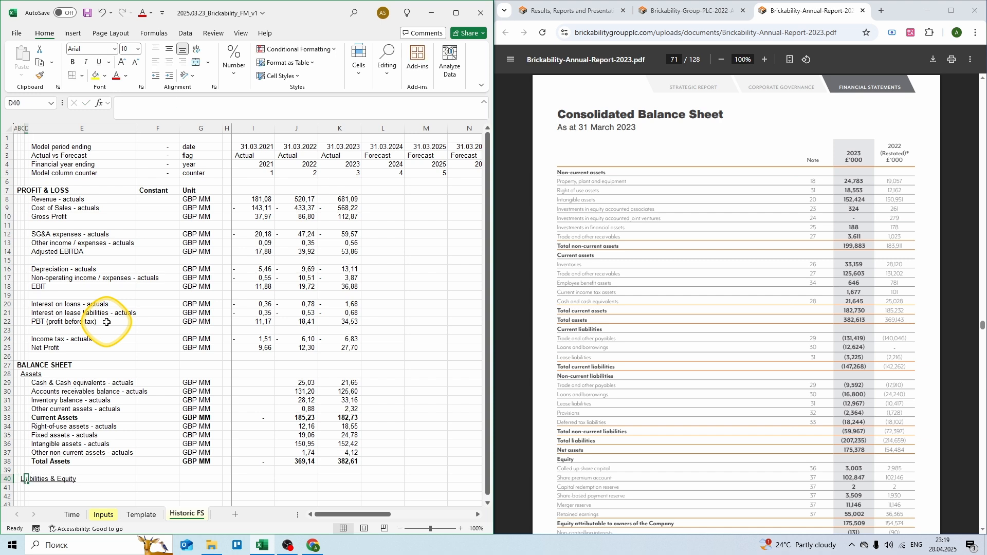
pyautogui.press('Down')
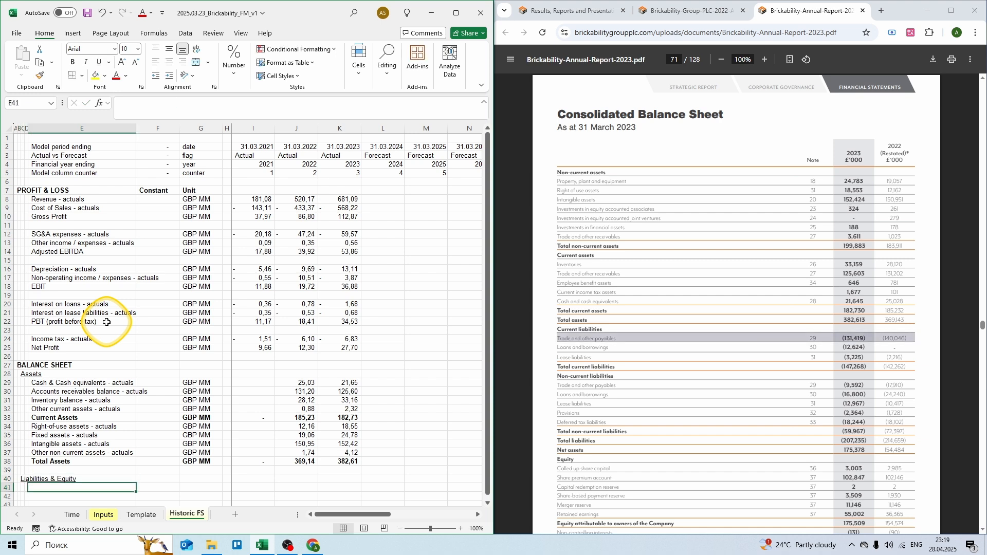
pyautogui.write('Accounts payables -')
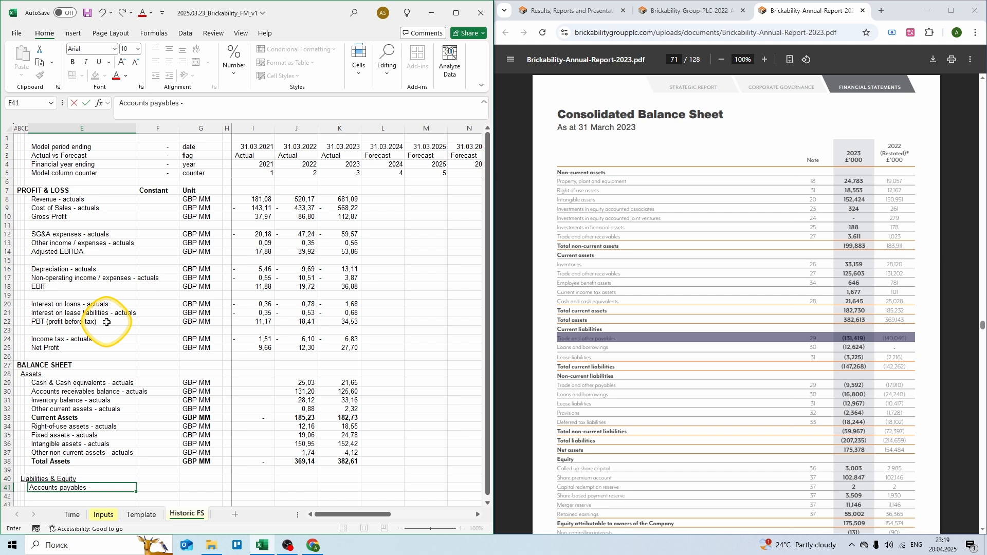
pyautogui.write(' actuals')
pyautogui.press('Tab')
pyautogui.press('Tab')
pyautogui.write('G')
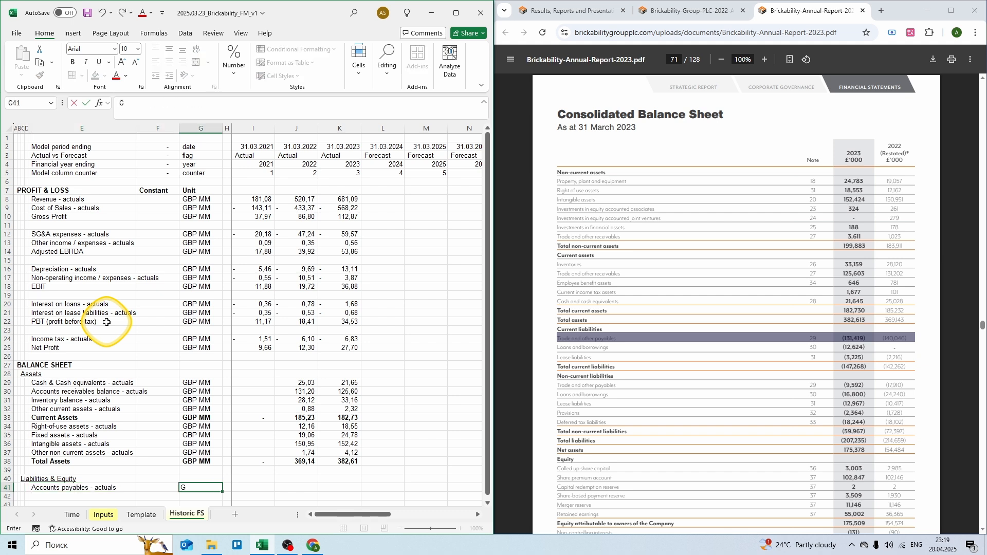
pyautogui.write('BP MM')
pyautogui.press('Tab')
pyautogui.press('Tab')
pyautogui.press('Tab')
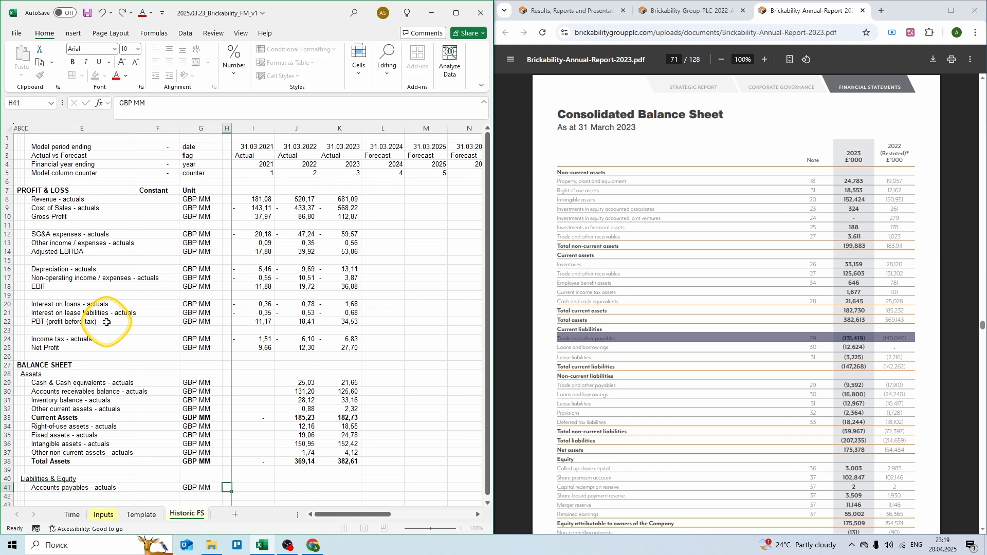
pyautogui.write('=')
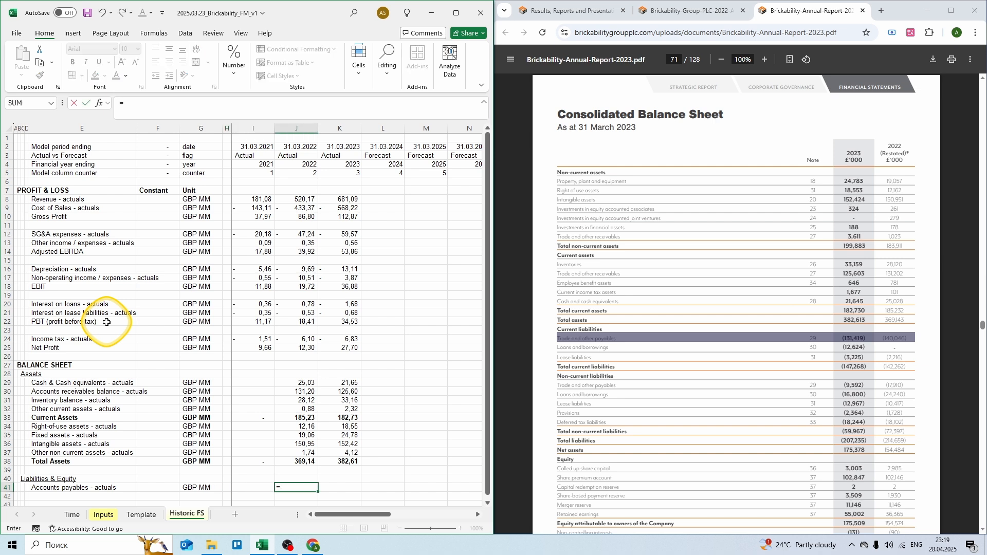
pyautogui.write(' 140,046')
pyautogui.press('Tab')
pyautogui.write('= 1')
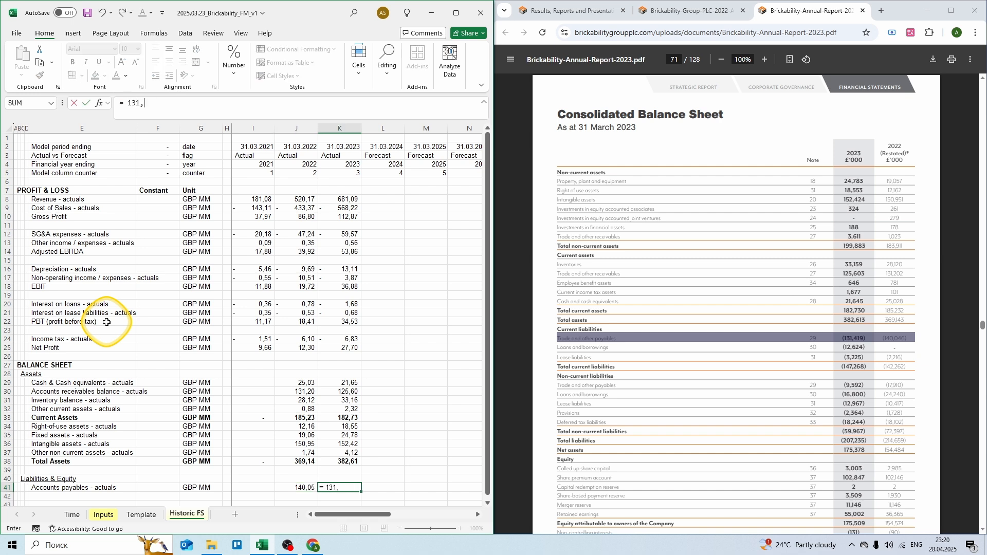
pyautogui.write('31,419')
pyautogui.press('Return')
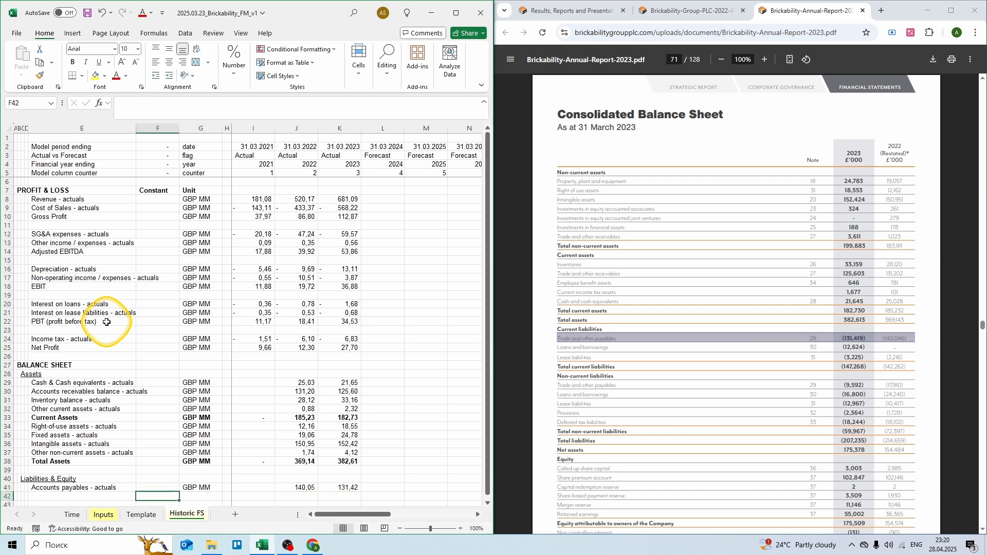
# Step: Add a Short-term debt row in GBP with 0 for 2022 and 12,624 for 2023
pyautogui.scroll(-4, 107, 322)
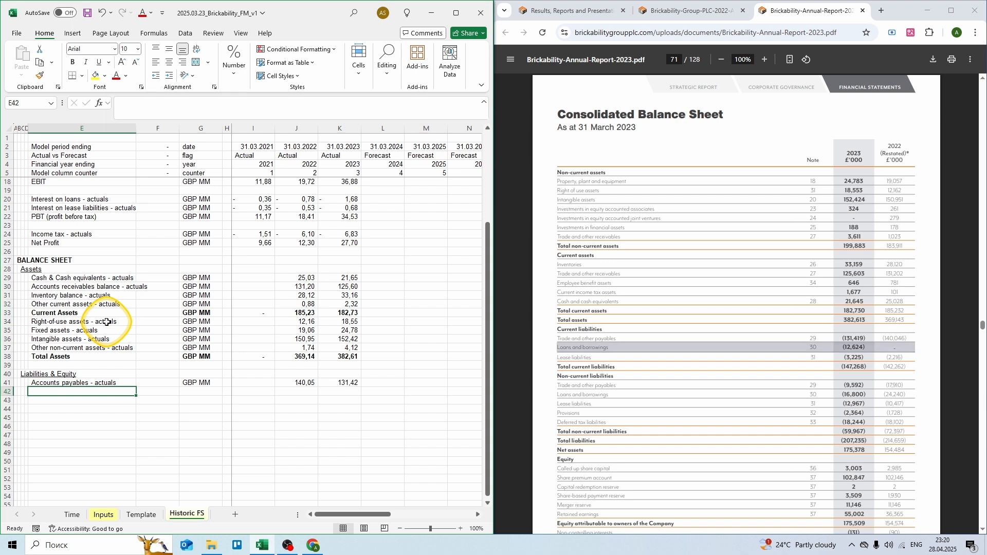
pyautogui.write('Short-term')
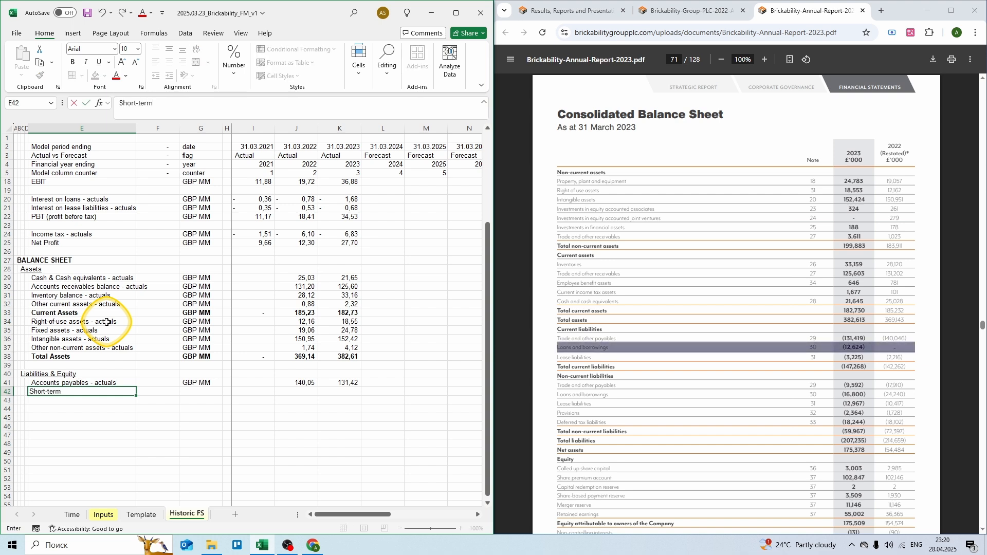
pyautogui.write(' debt')
pyautogui.press('Tab')
pyautogui.press('Tab')
pyautogui.write('GBP')
pyautogui.press('Tab')
pyautogui.press('Tab')
pyautogui.press('Tab')
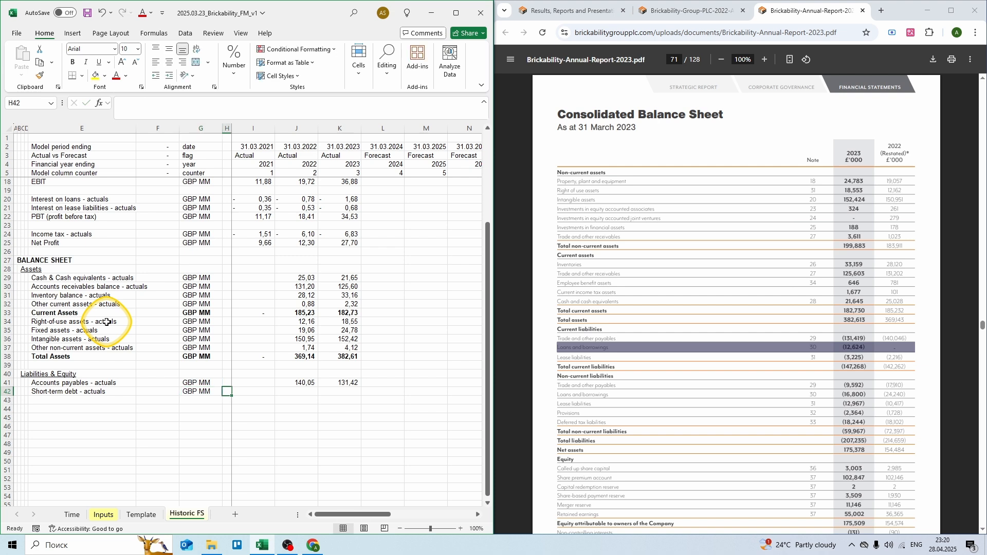
pyautogui.write('0')
pyautogui.press('Tab')
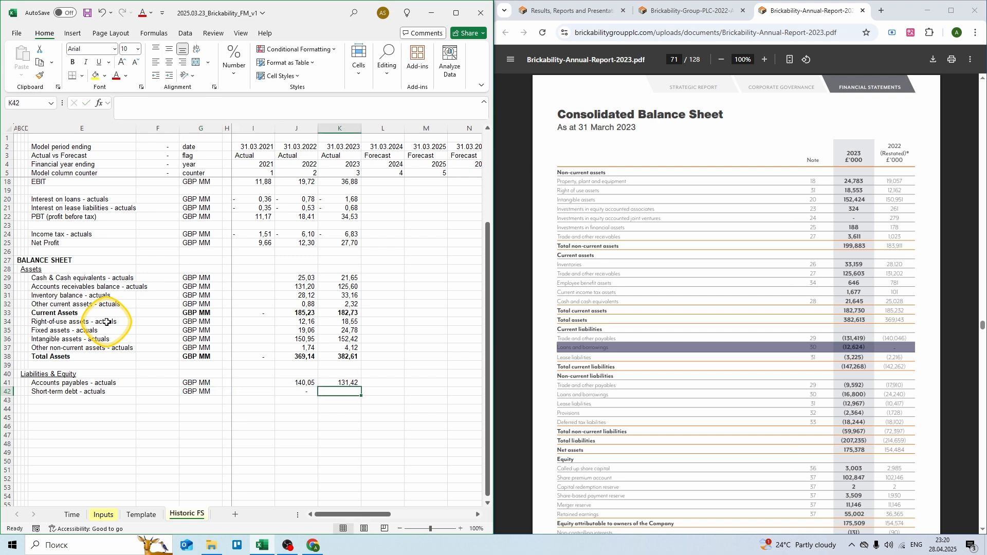
pyautogui.write('= 12')
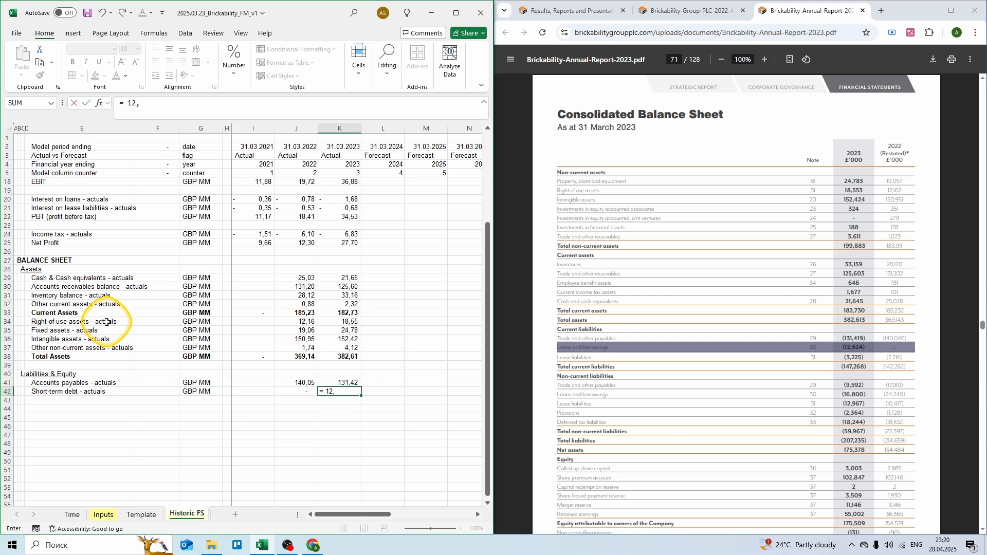
pyautogui.write(',624')
pyautogui.hotkey('ctrl', 'Return')
# Step: Add Short-term lease liabilities - actuals in GBP MM (2,216; 3,225) and label the next row Current Liabilities
pyautogui.press('Down')
pyautogui.press('Left')
pyautogui.press('Left')
pyautogui.press('Left')
pyautogui.press('Left')
pyautogui.press('Left')
pyautogui.press('Left')
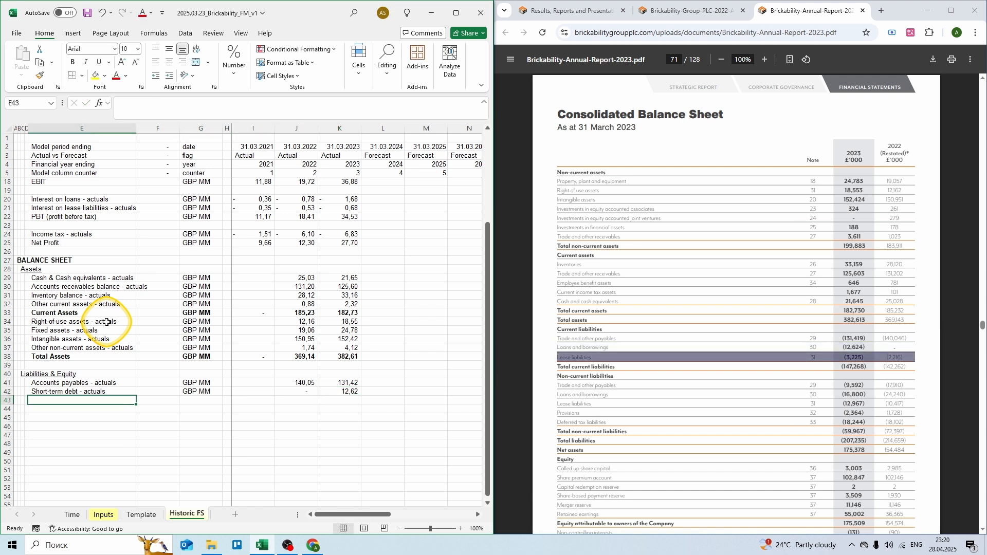
pyautogui.write('Short-term l')
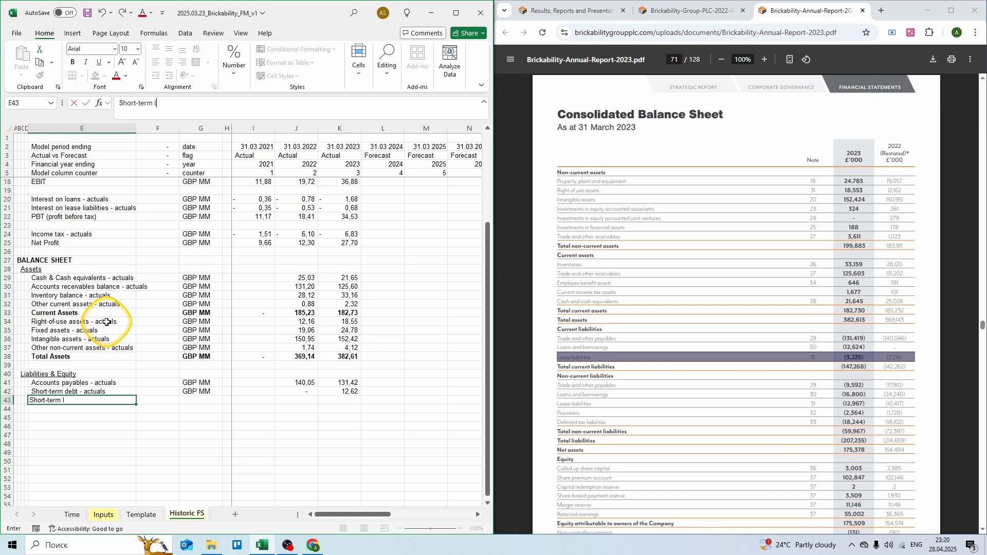
pyautogui.write('ease liabilities - actuals')
pyautogui.press('Tab')
pyautogui.press('Tab')
pyautogui.write('G')
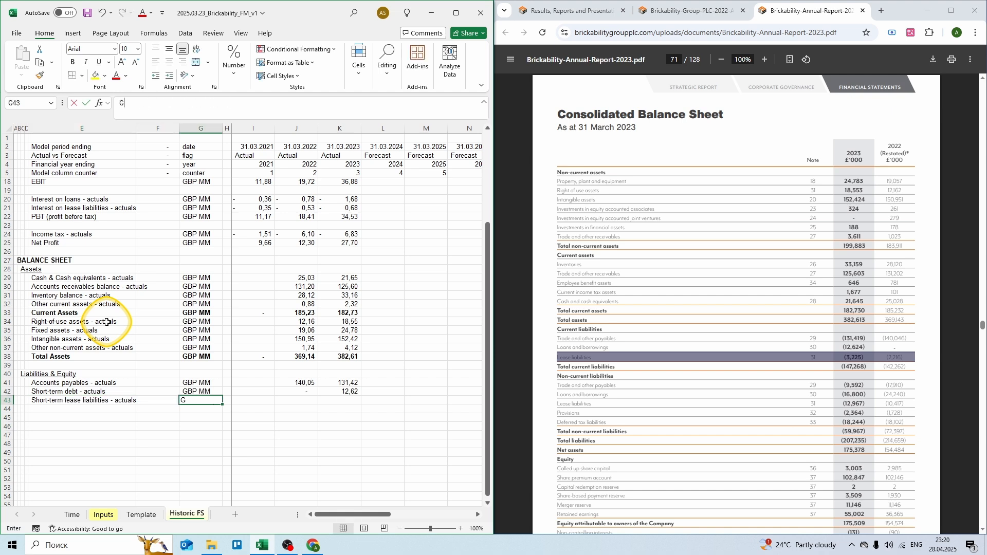
pyautogui.write('BP MM')
pyautogui.press('Tab')
pyautogui.press('Tab')
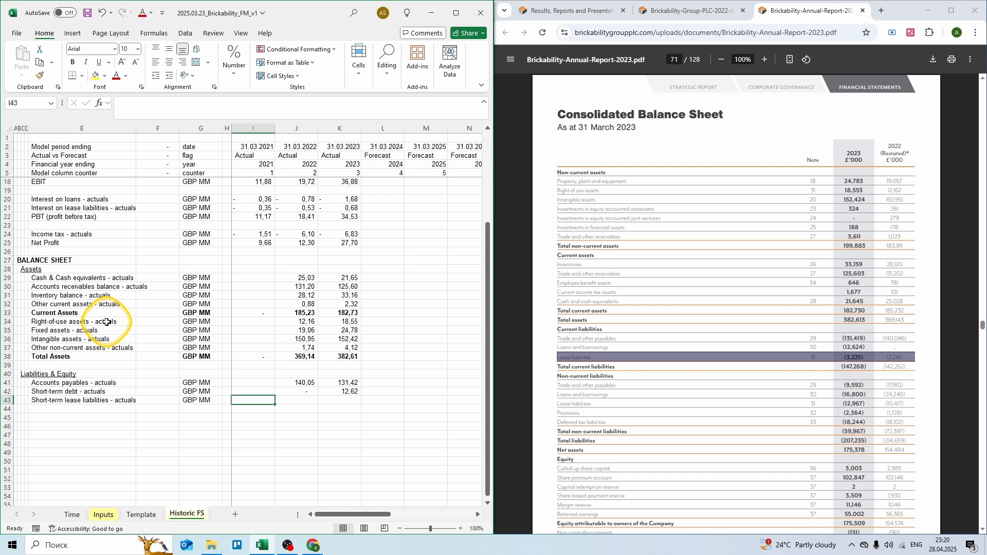
pyautogui.press('Tab')
pyautogui.write('= 2')
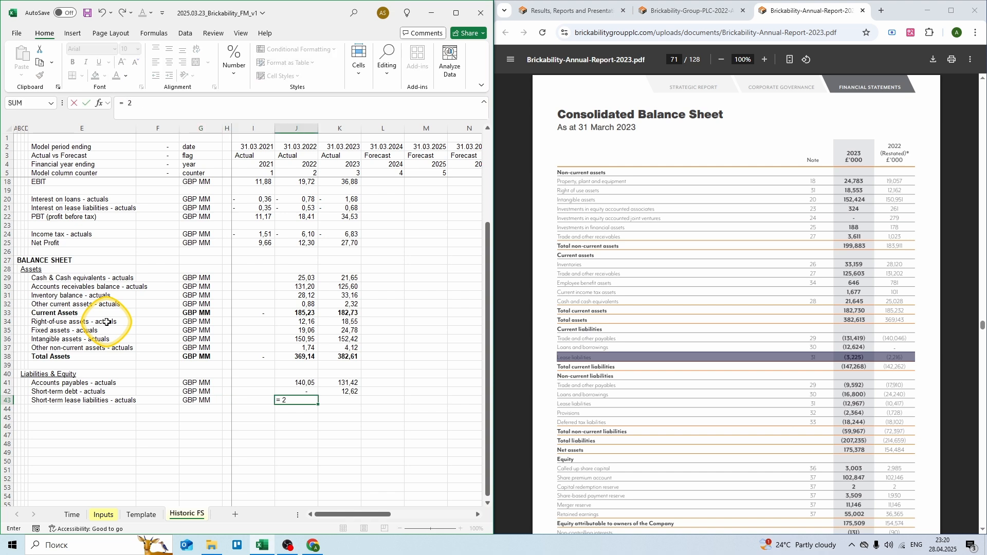
pyautogui.write(',216')
pyautogui.press('Tab')
pyautogui.write('= ')
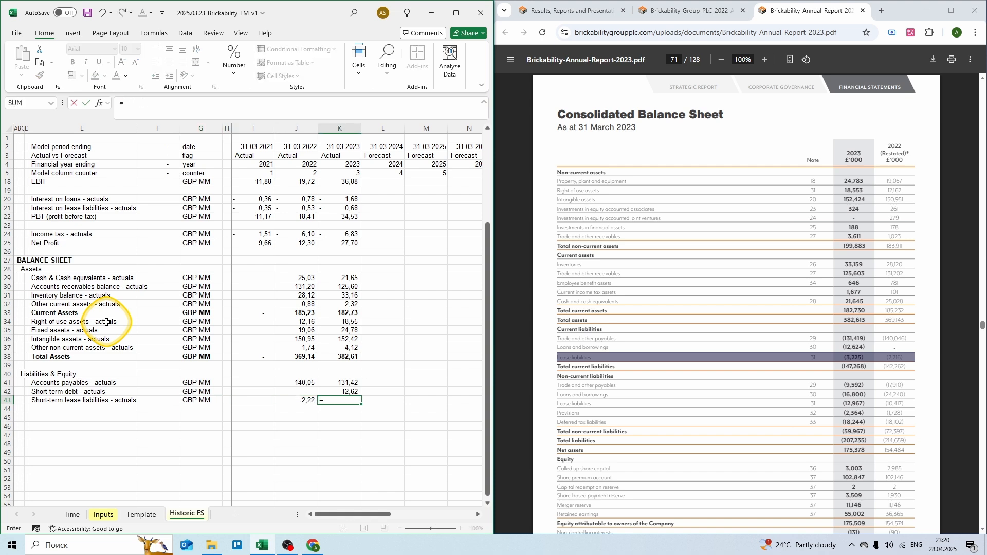
pyautogui.write('3,225')
pyautogui.hotkey('ctrl', 'Return')
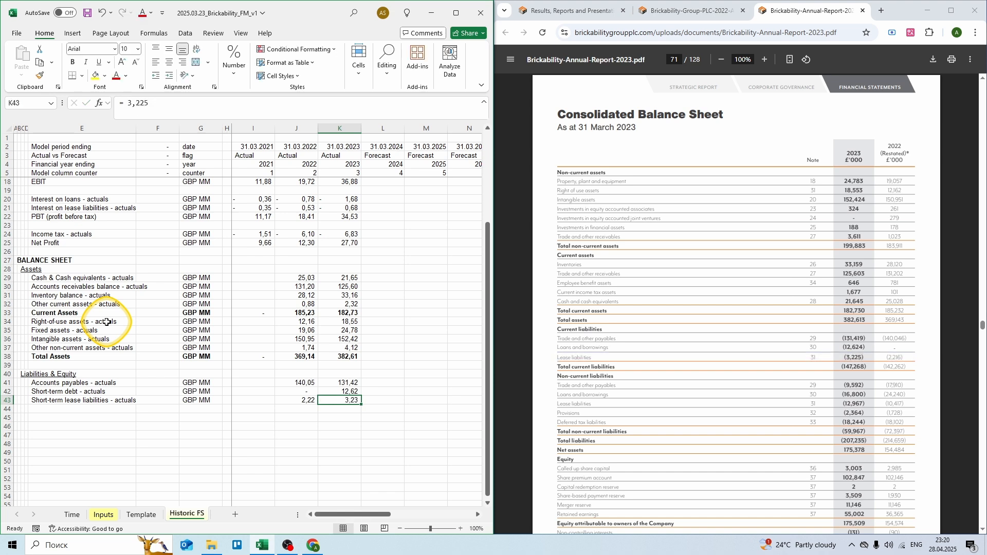
pyautogui.press('Down')
pyautogui.press('Left')
pyautogui.press('Left')
pyautogui.press('Left')
pyautogui.press('Left')
pyautogui.press('Left')
pyautogui.press('Left')
pyautogui.write('C')
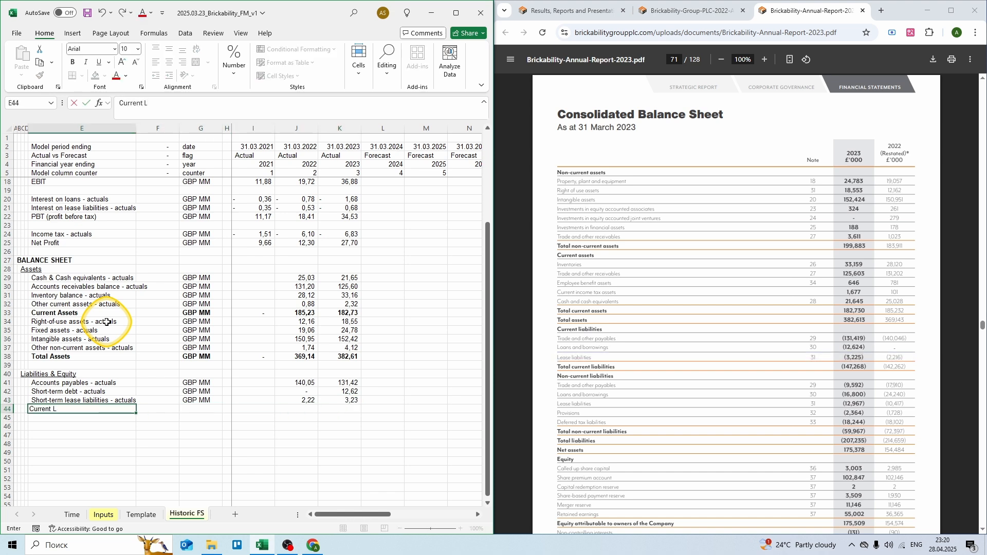
pyautogui.write('urrent Liabilities')
# Step: Give Current Liabilities the GBP MM unit and a 2021 SUM over the three liability rows 41–43
pyautogui.press('Tab')
pyautogui.press('Tab')
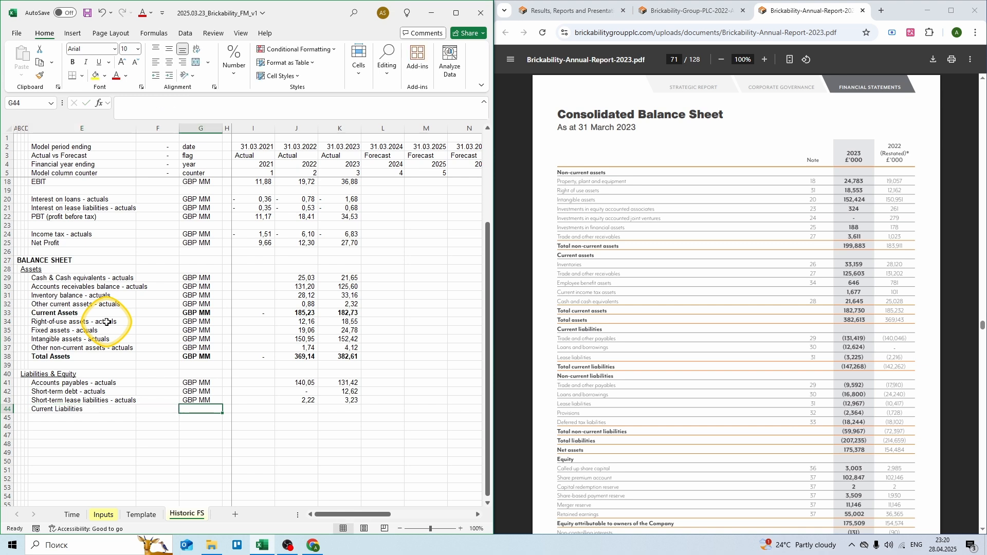
pyautogui.write('GBP MM')
pyautogui.press('Tab')
pyautogui.press('Tab')
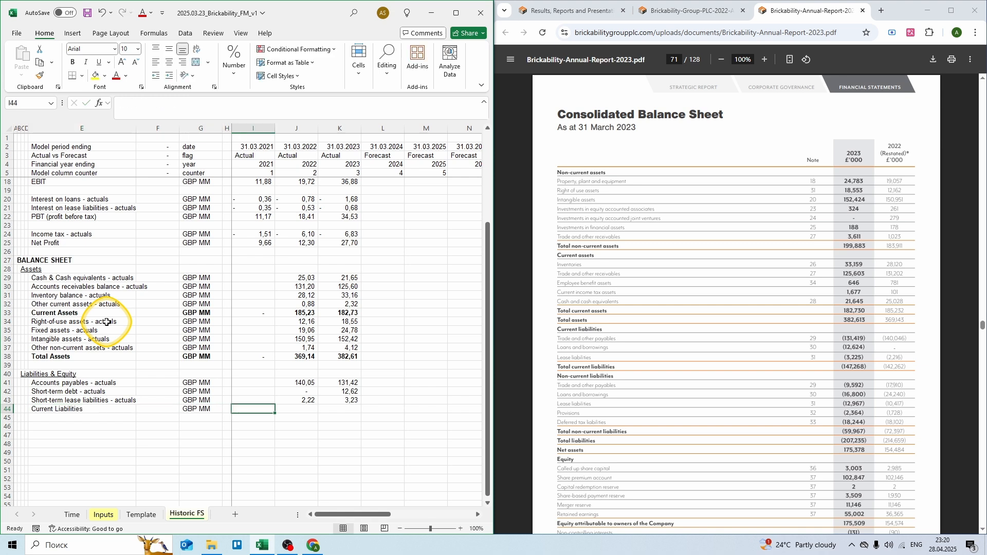
pyautogui.write('= sum(')
pyautogui.press('Up')
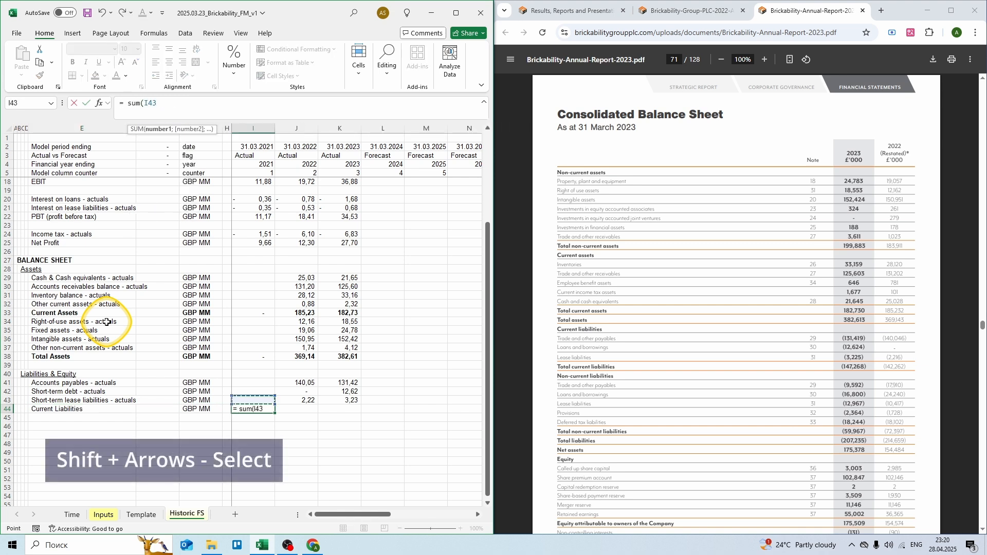
pyautogui.hotkey('shift', 'Up')
pyautogui.hotkey('shift', 'Up')
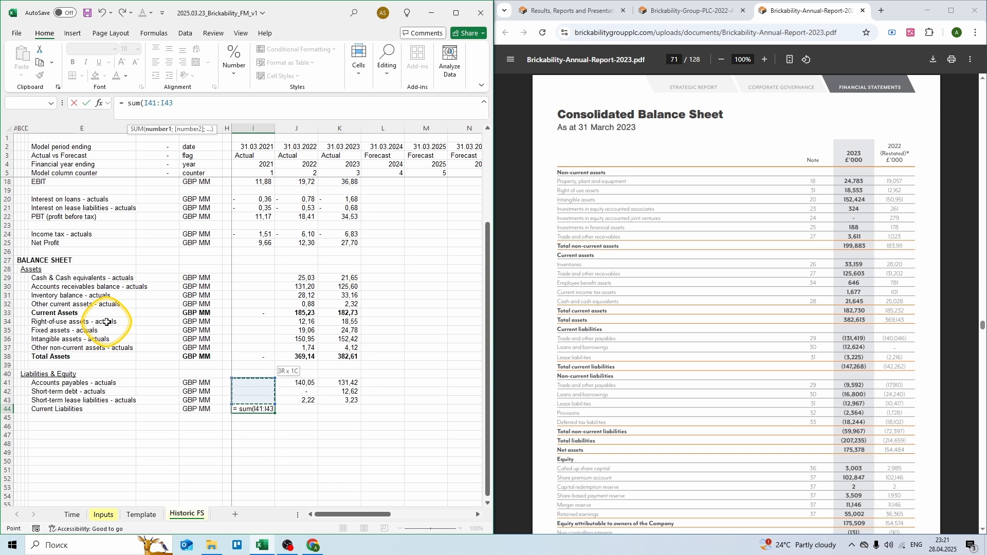
pyautogui.write(')')
pyautogui.hotkey('ctrl', 'Return')
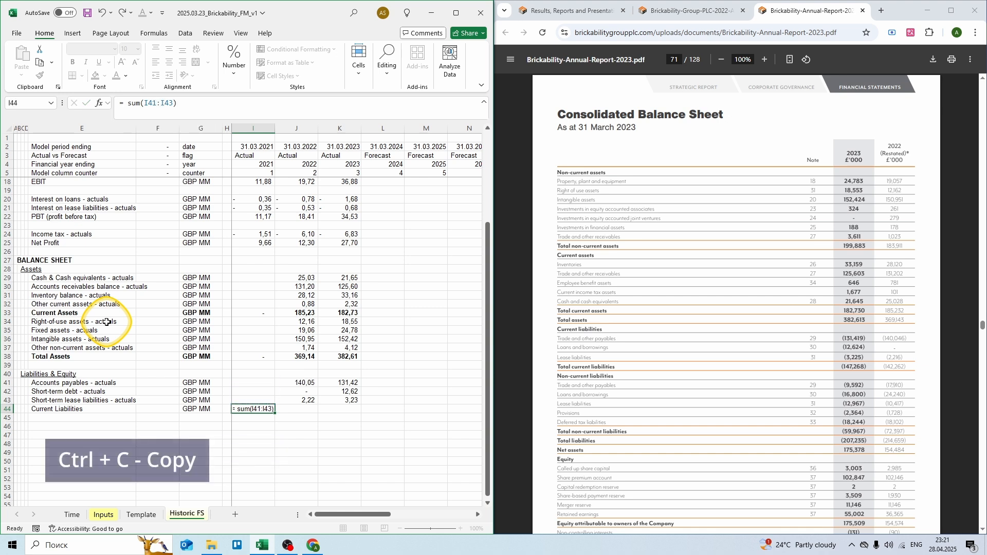
# Step: Copy the Current Liabilities total to 2022 and 2023 (142,26; 147,27) and make the row bold
pyautogui.hotkey('ctrl', 'c')
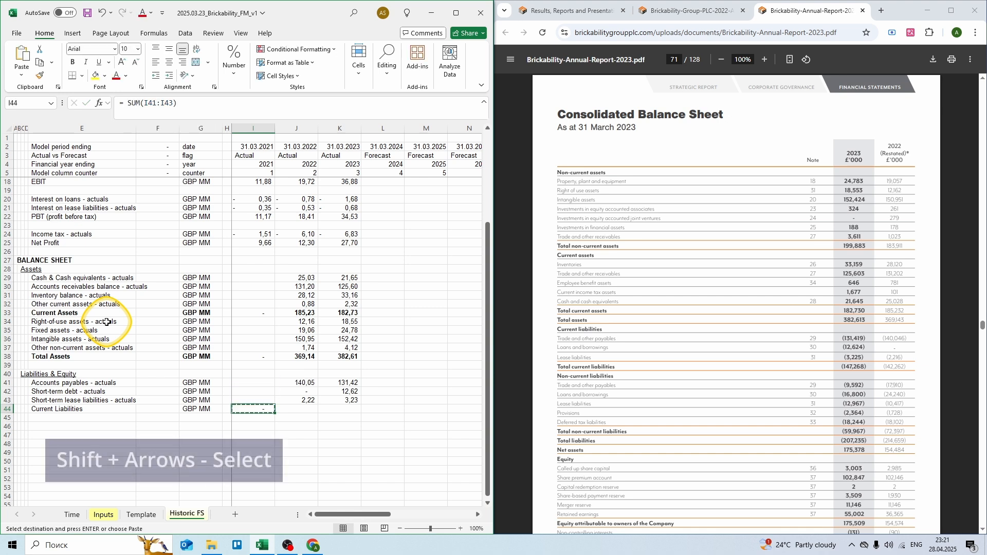
pyautogui.hotkey('shift', 'Right')
pyautogui.hotkey('shift', 'Right')
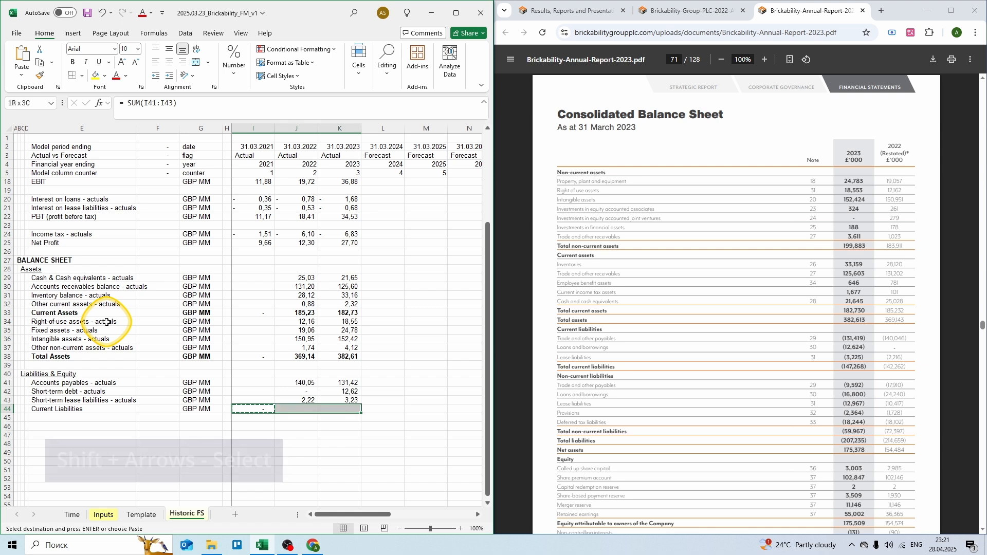
pyautogui.press('Return')
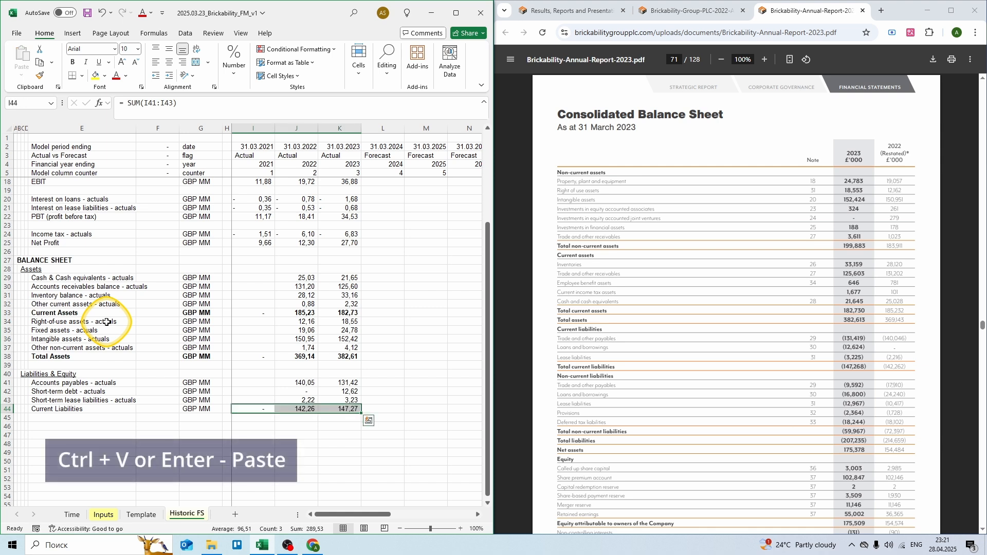
pyautogui.hotkey('shift', 'space')
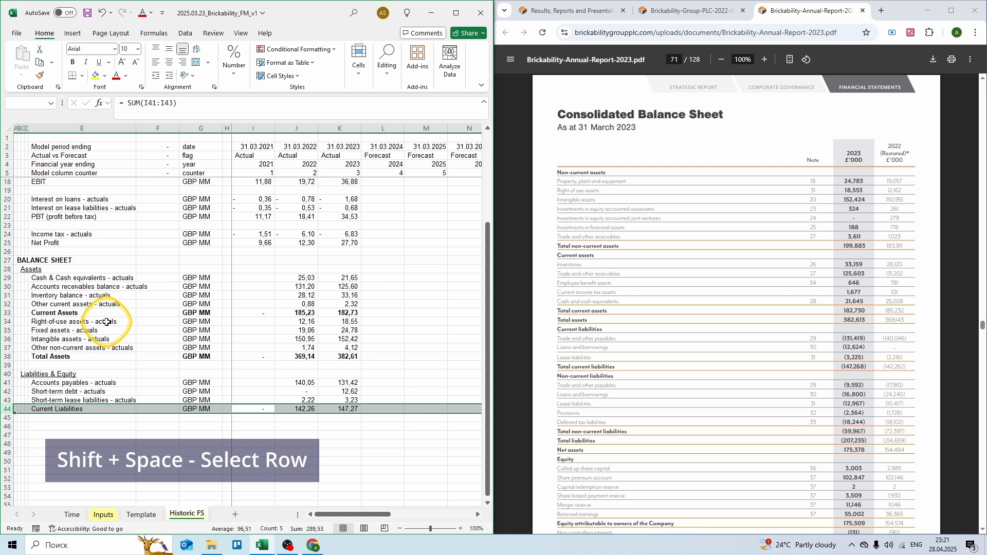
pyautogui.hotkey('ctrl', 'b')
pyautogui.press('Down')
pyautogui.press('Left')
pyautogui.press('Left')
pyautogui.press('Left')
pyautogui.press('Left')
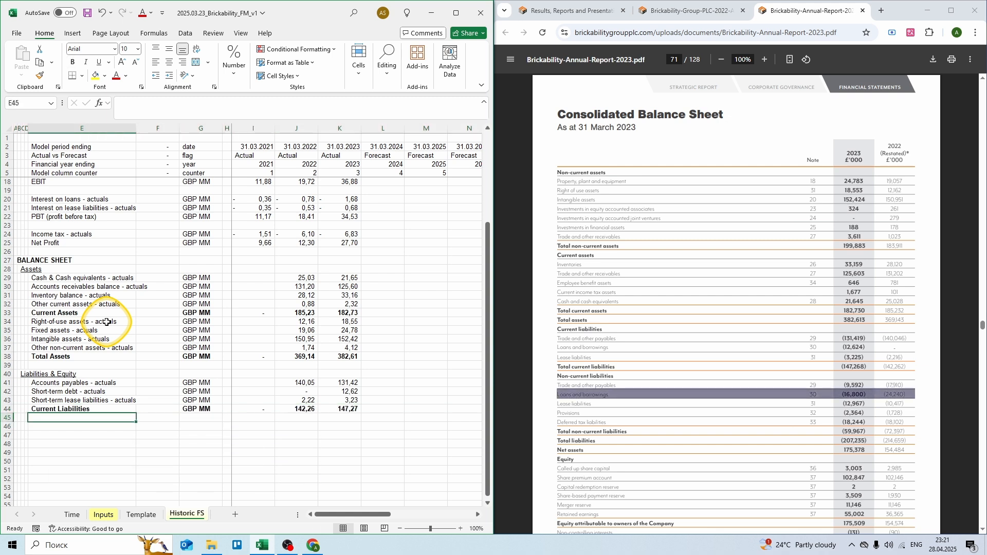
# Step: Add Long-term debt - actuals in GBP MM with 24,240 for 2022 and 16,800 for 2023
pyautogui.write('Long-term ')
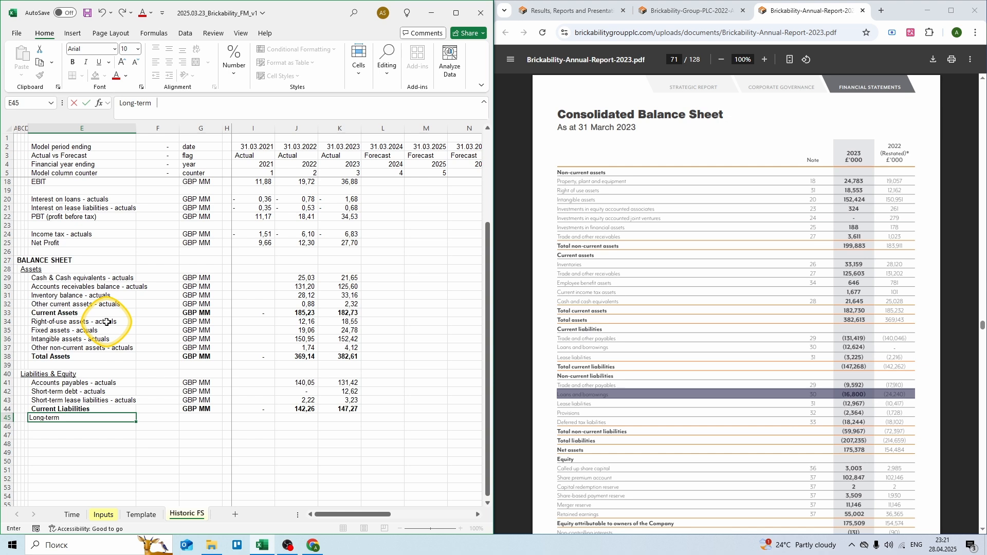
pyautogui.write('debt - actuals')
pyautogui.press('Tab')
pyautogui.press('Tab')
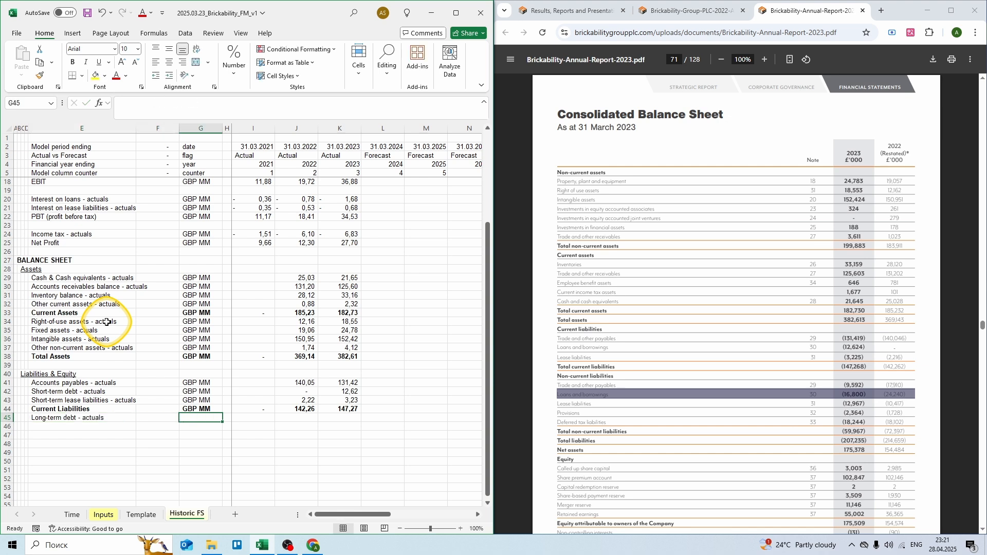
pyautogui.write('GBP MM')
pyautogui.press('Tab')
pyautogui.press('Tab')
pyautogui.press('Tab')
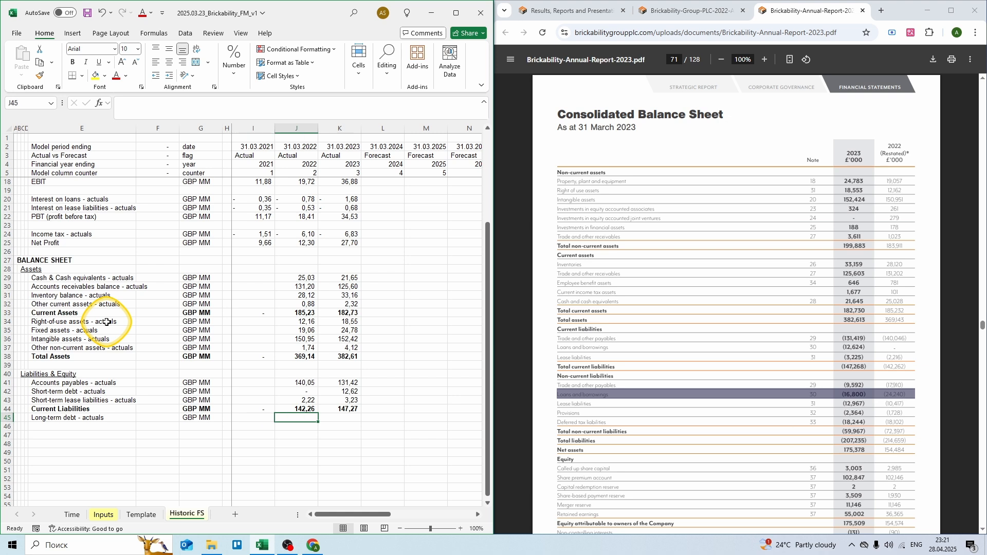
pyautogui.write('= 24,240')
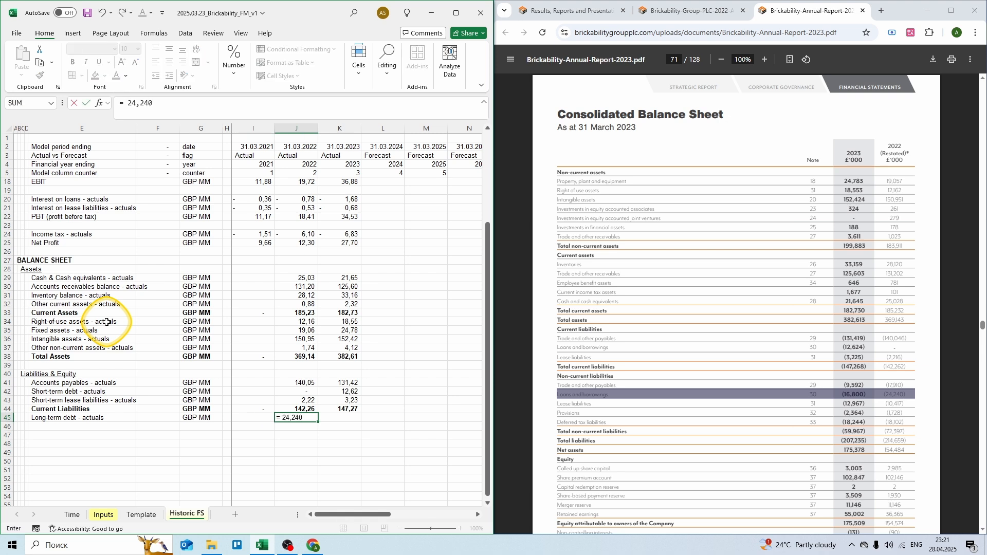
pyautogui.press('Tab')
pyautogui.write('= 16,800')
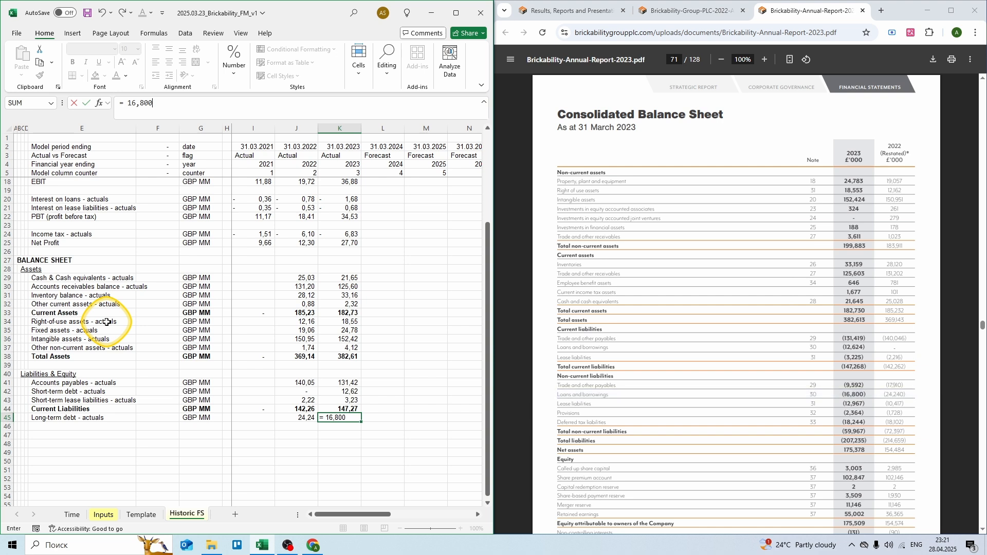
pyautogui.hotkey('ctrl', 'Return')
pyautogui.press('Down')
pyautogui.press('Left')
pyautogui.press('Left')
pyautogui.press('Left')
pyautogui.press('Left')
pyautogui.press('Left')
pyautogui.press('Left')
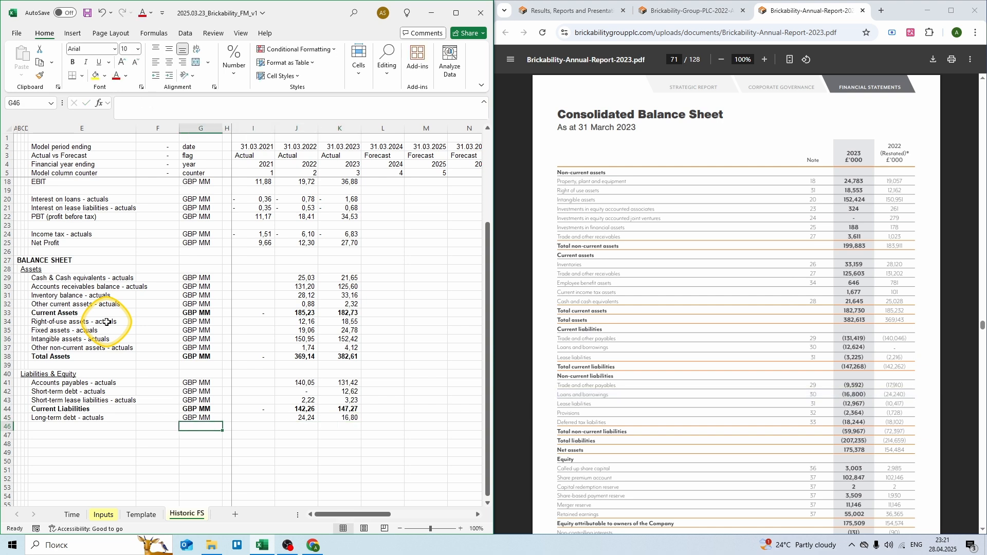
# Step: Add Long-term lease liabilities in GBP MM with 10,417 for 2022 and 12,97 for 2023
pyautogui.write('Long-term')
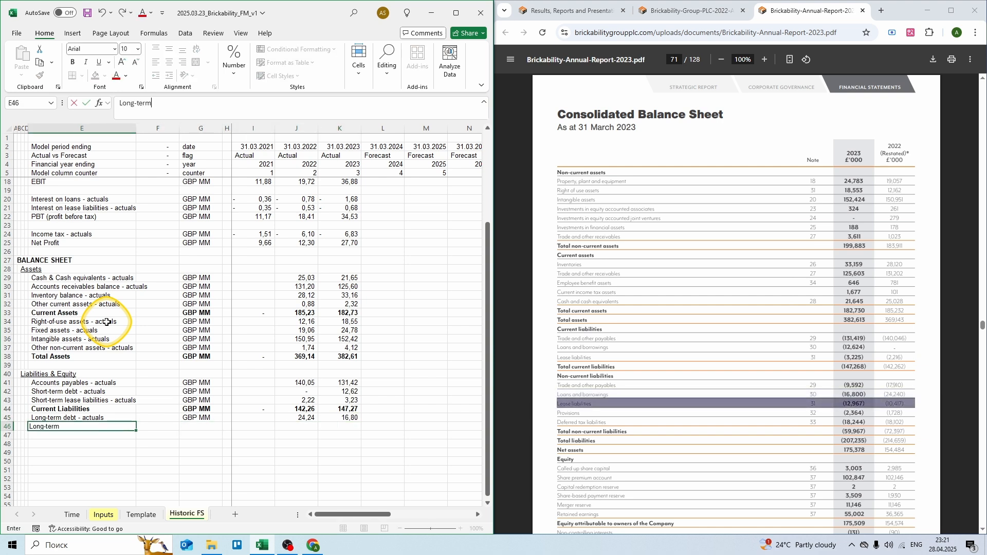
pyautogui.write(' lease liabilities')
pyautogui.press('Tab')
pyautogui.press('Tab')
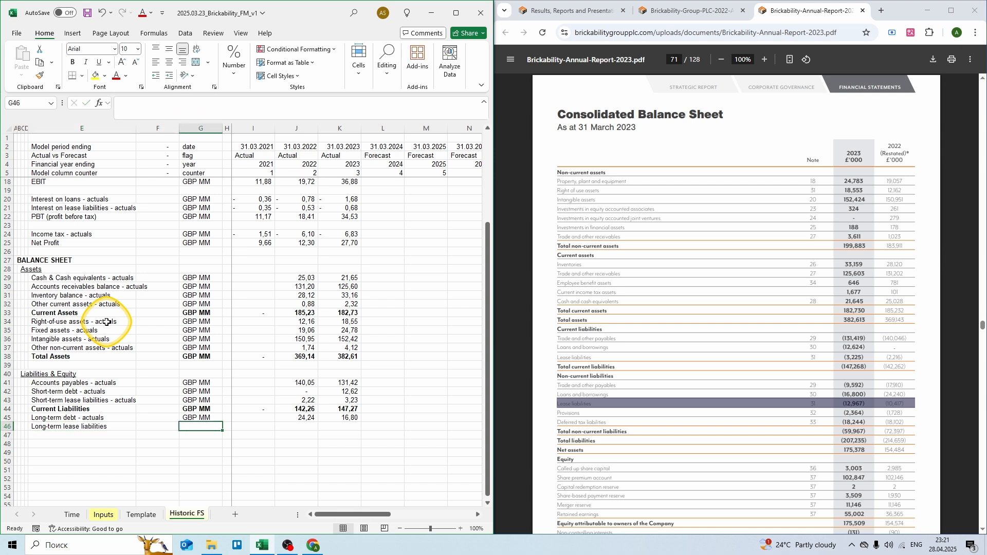
pyautogui.write('GBP MM')
pyautogui.press('Tab')
pyautogui.press('Tab')
pyautogui.press('Tab')
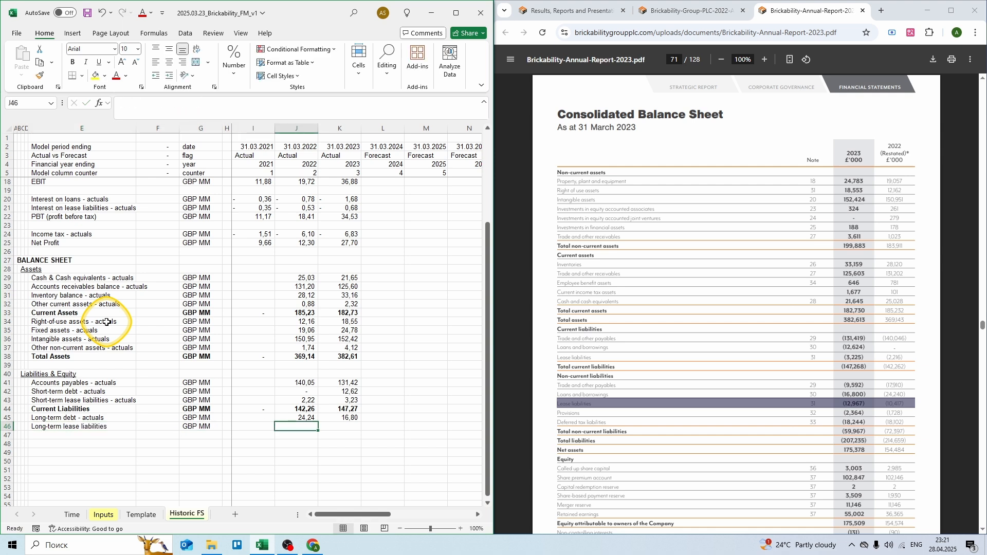
pyautogui.write('= 10,41')
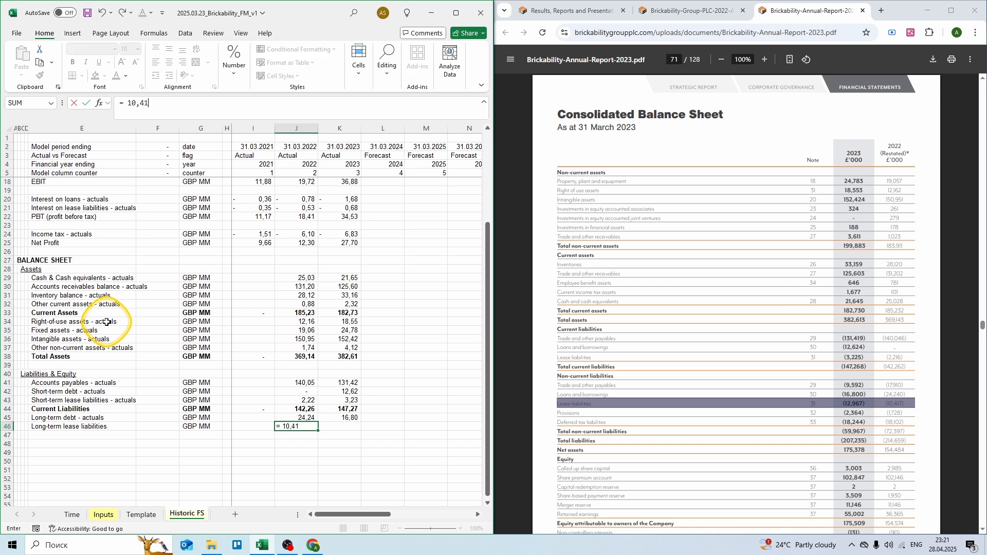
pyautogui.write('7')
pyautogui.press('Tab')
pyautogui.write('= 12')
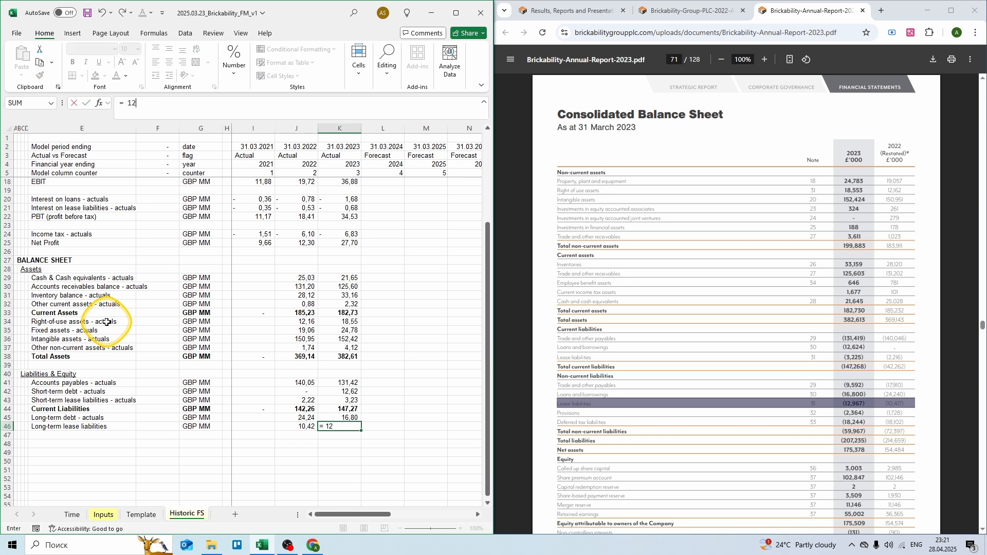
pyautogui.write(',97')
pyautogui.press('Return')
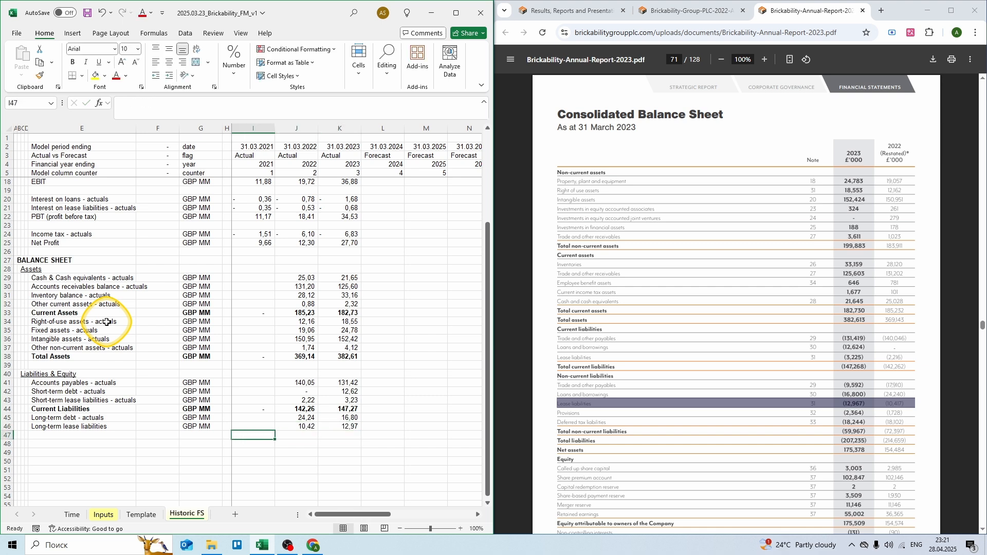
pyautogui.press('Left')
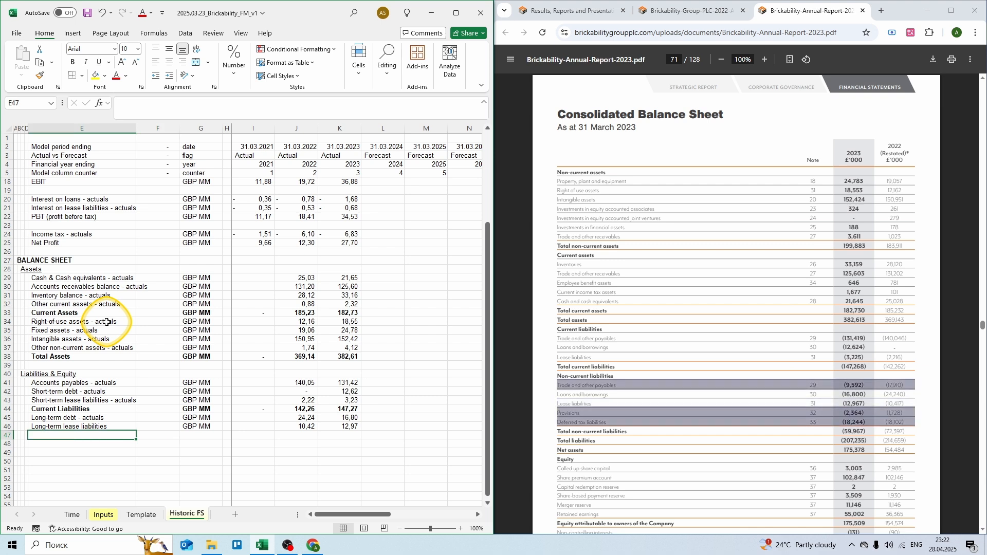
# Step: Add Other LT liabilities in GBP MM as sums: 17,91 + 19,83 (2022) and 9,592 + 2,364 + 18,244 (2023)
pyautogui.write('Other LT')
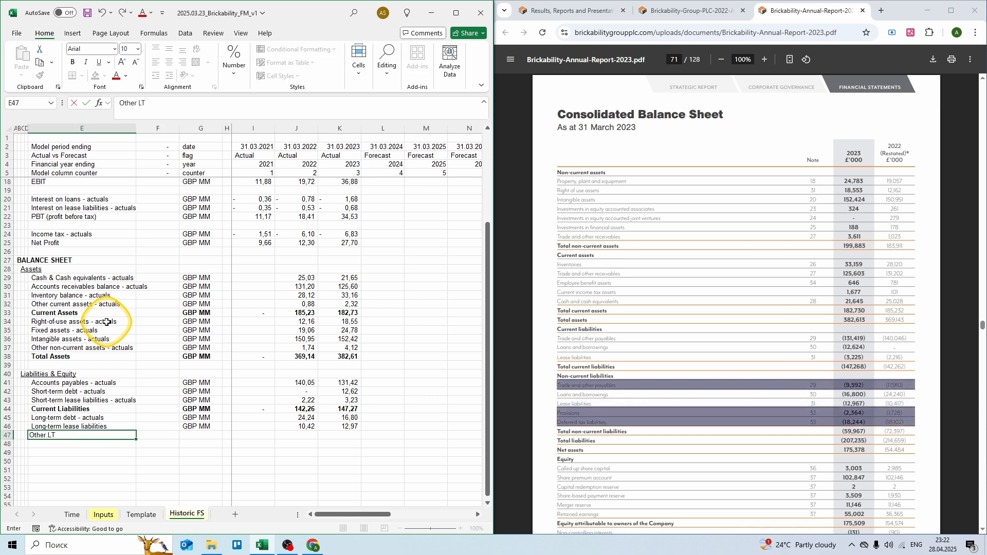
pyautogui.write(' liabilities')
pyautogui.press('Tab')
pyautogui.press('Tab')
pyautogui.write('GBP M')
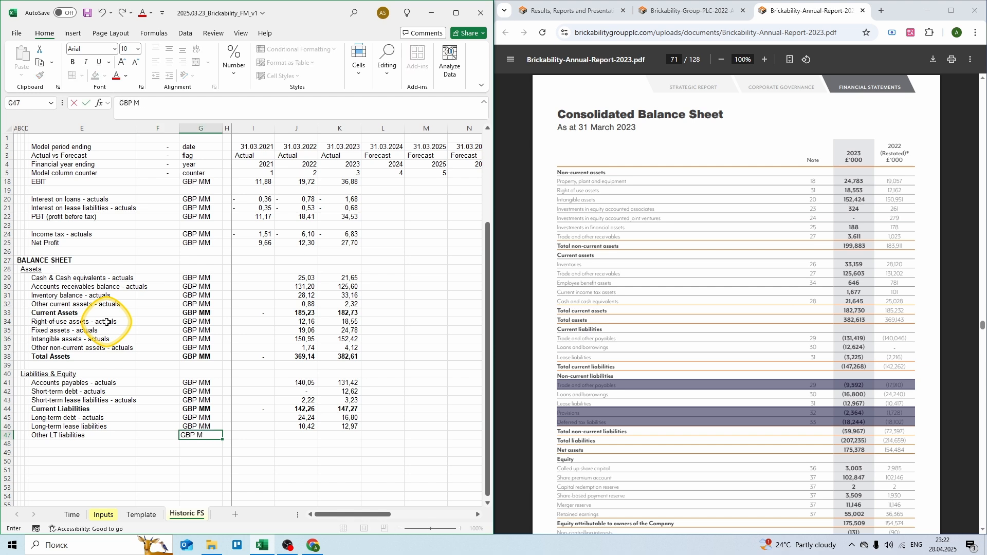
pyautogui.write('M')
pyautogui.press('Tab')
pyautogui.press('Tab')
pyautogui.press('Tab')
pyautogui.write('= 17,91 + 1')
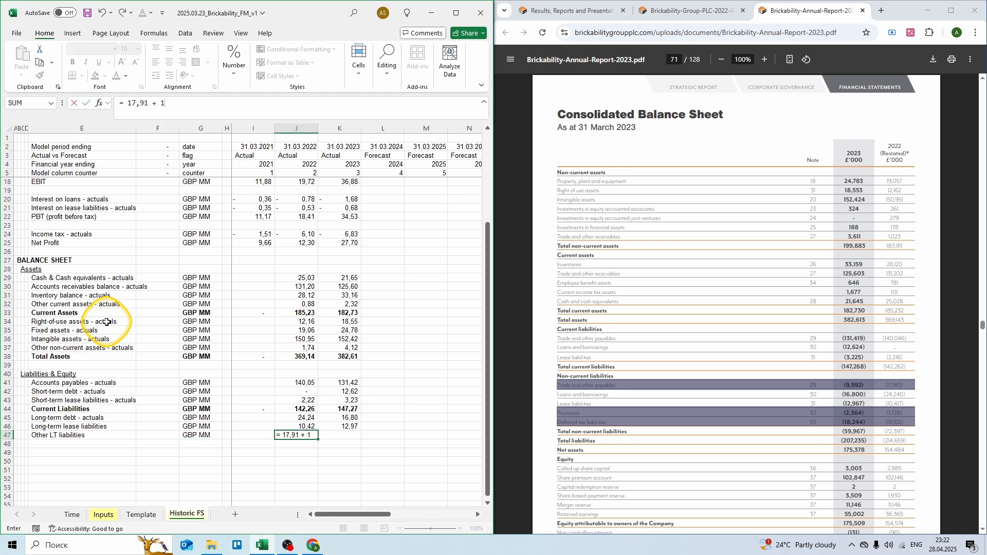
pyautogui.write('9,83')
pyautogui.press('Tab')
pyautogui.write('= 9,')
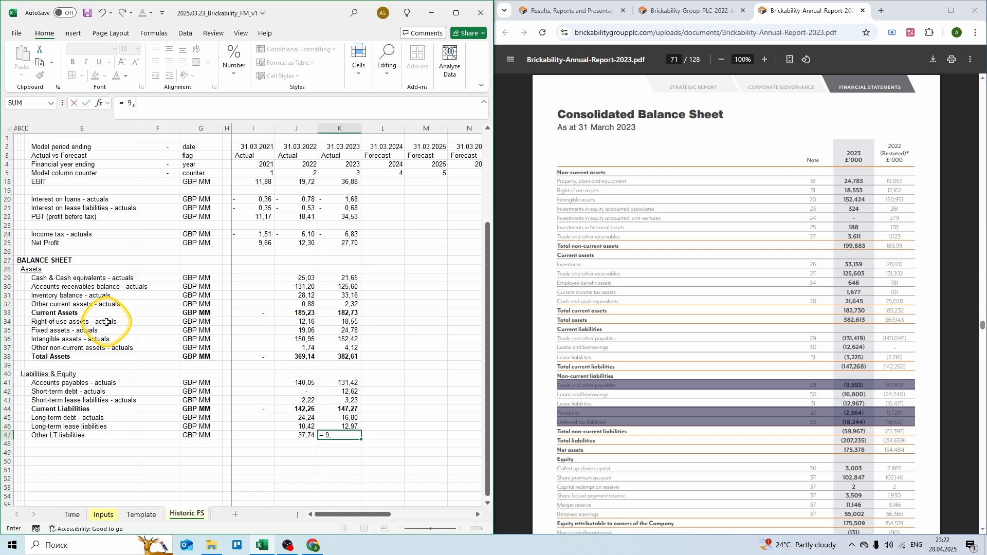
pyautogui.write('592 + 2,364 + 18,244')
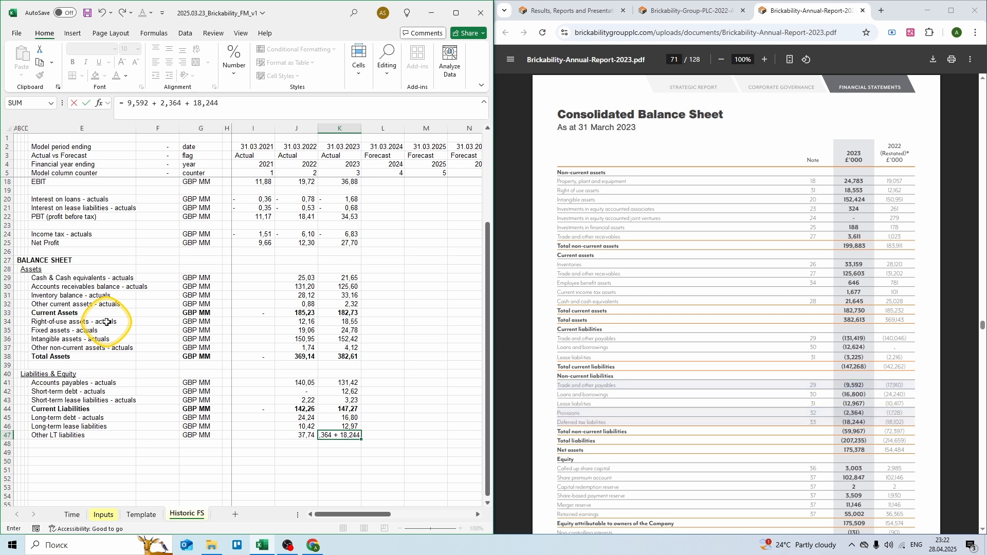
pyautogui.press('Return')
pyautogui.press('Left')
pyautogui.press('Left')
pyautogui.press('Left')
pyautogui.press('Left')
pyautogui.press('Left')
pyautogui.press('Left')
# Step: Add a Total Liabilities row in GBP MM with a 2021 SUM of rows 44–47
pyautogui.write('Tot')
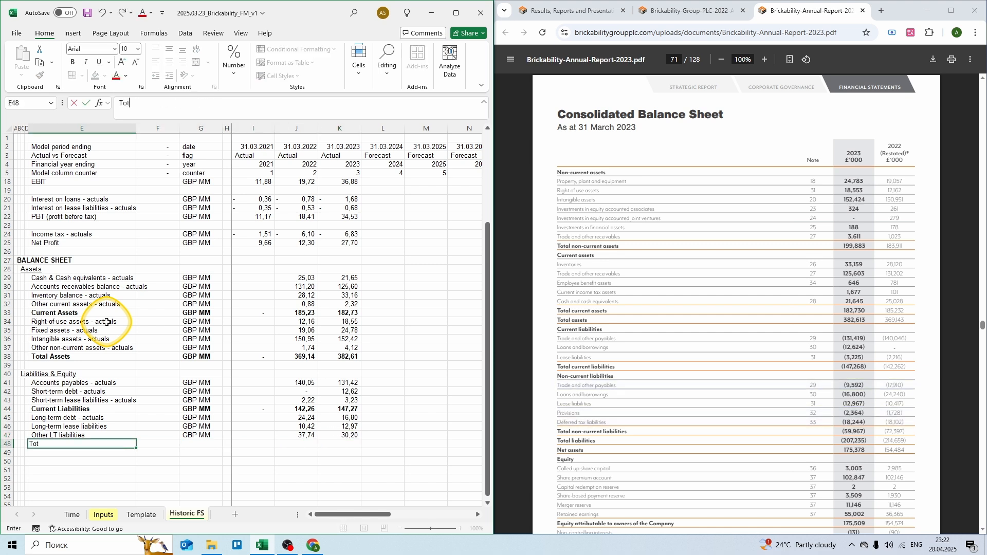
pyautogui.write('al Liabilities')
pyautogui.press('Tab')
pyautogui.press('Tab')
pyautogui.write('GBP MM')
pyautogui.press('Tab')
pyautogui.press('Tab')
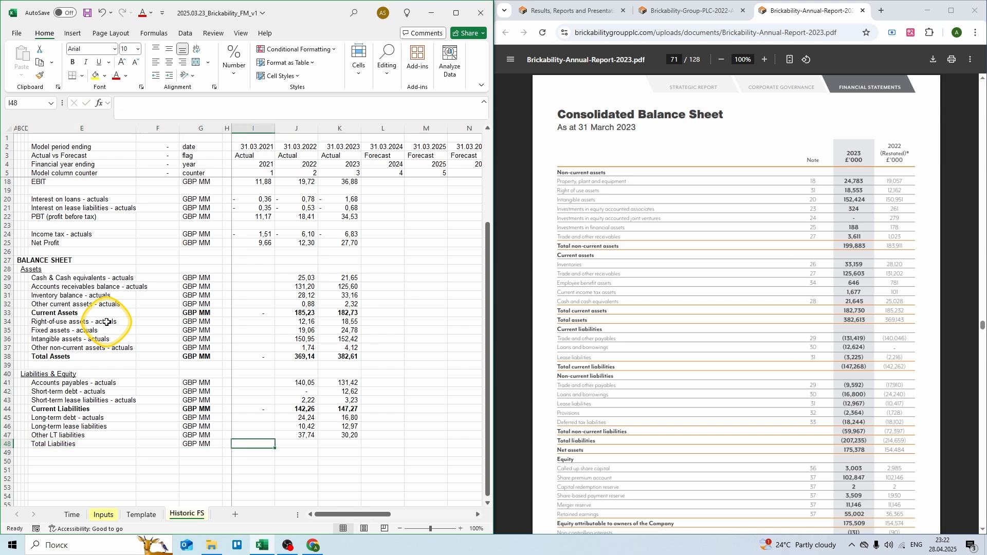
pyautogui.write('= sum(')
pyautogui.press('Up')
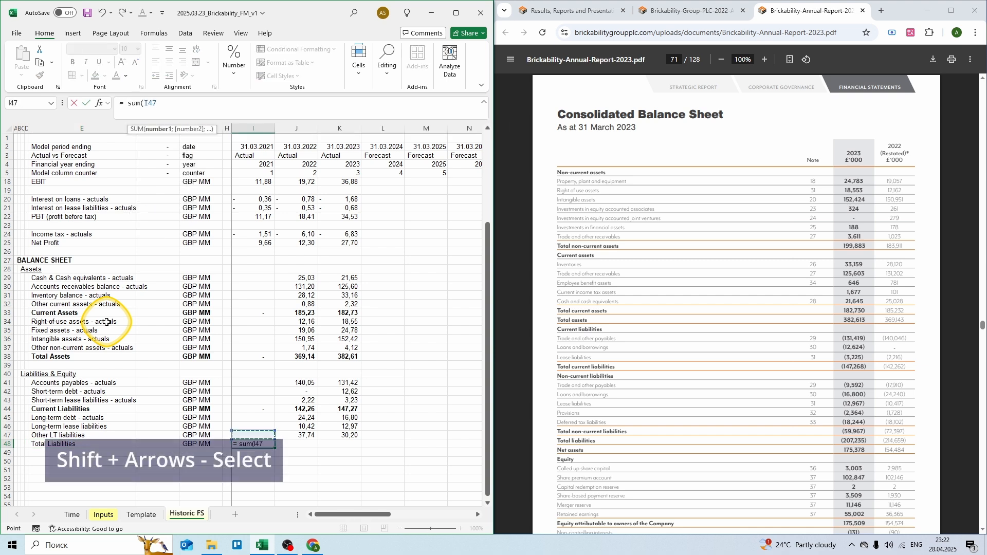
pyautogui.hotkey('shift', 'Up')
pyautogui.hotkey('shift', 'Up')
pyautogui.hotkey('shift', 'Up')
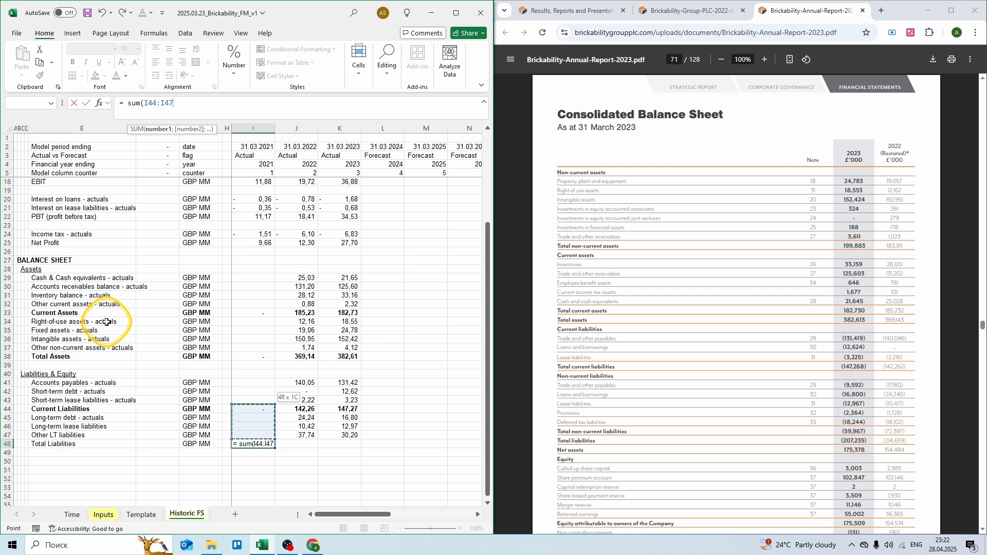
pyautogui.write(')')
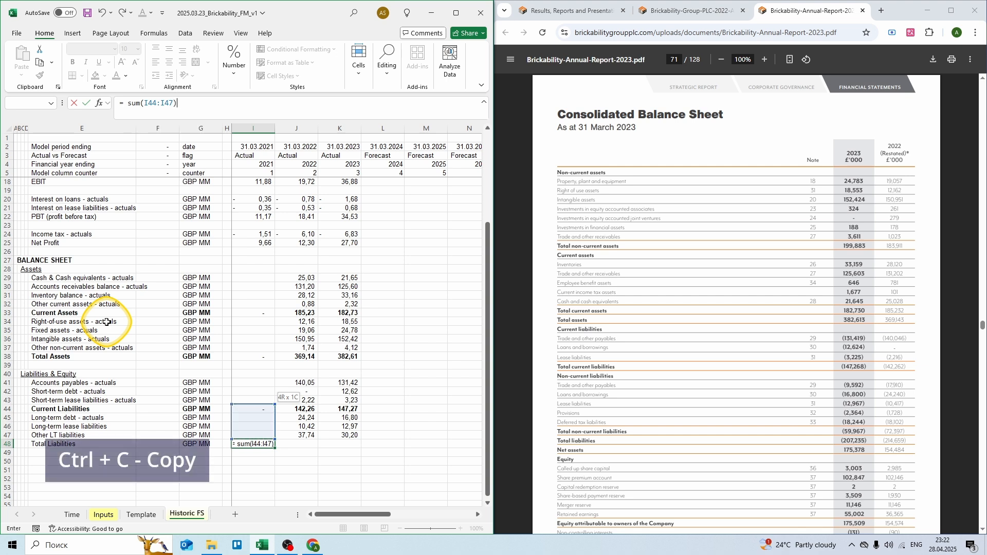
pyautogui.hotkey('ctrl', 'Return')
# Step: Copy the Total Liabilities formula to 2022 and 2023 (214,66; 207,24) and bold the row
pyautogui.hotkey('ctrl', 'c')
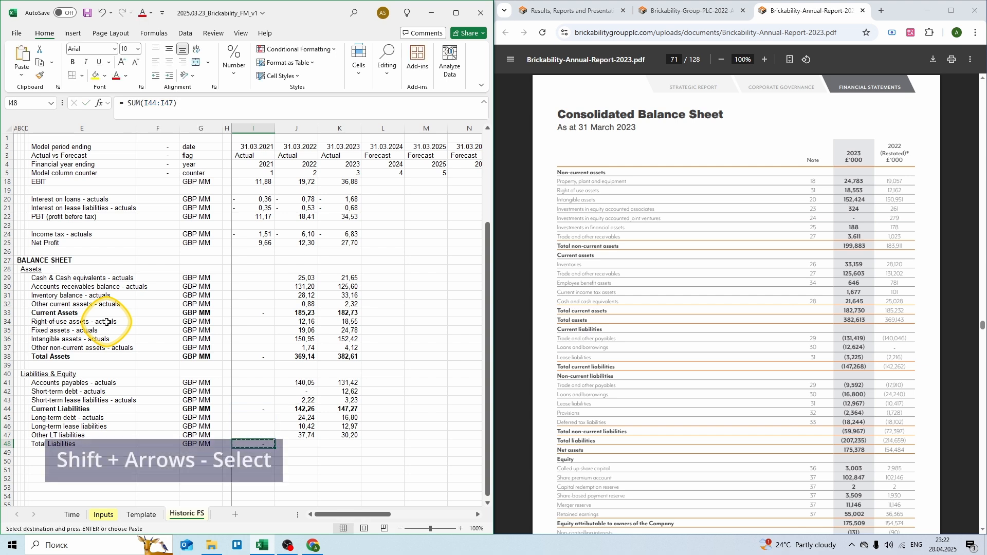
pyautogui.hotkey('shift', 'Right')
pyautogui.hotkey('shift', 'Right')
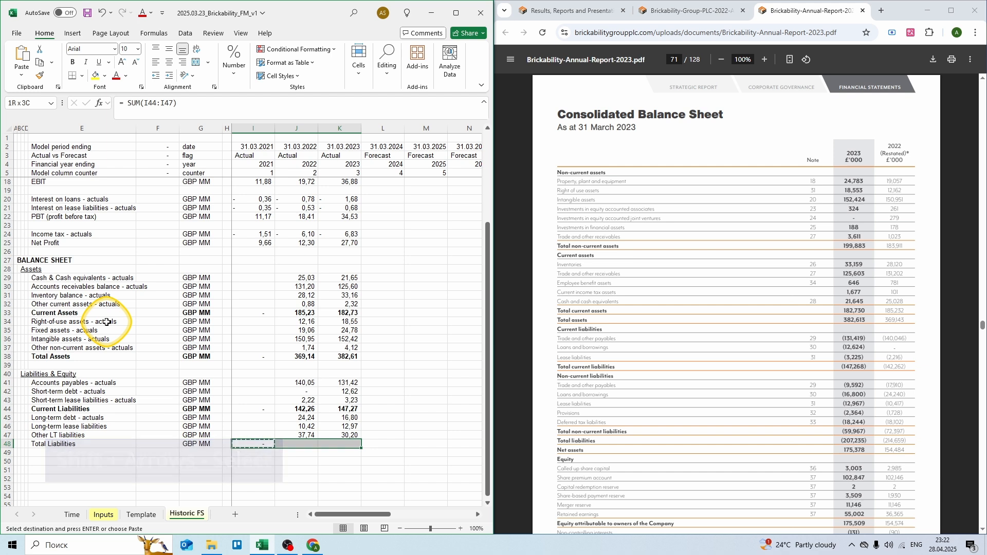
pyautogui.press('Return')
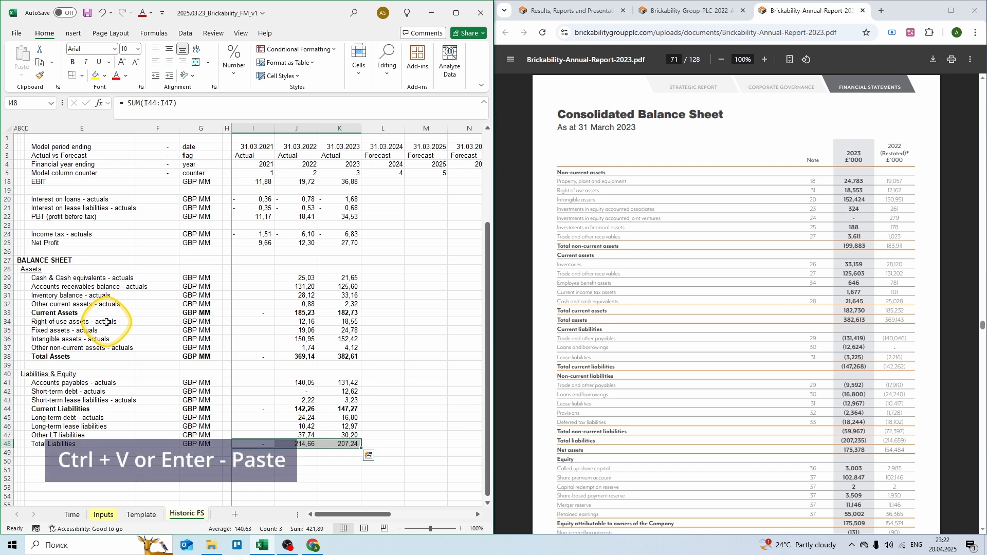
pyautogui.hotkey('shift', 'space')
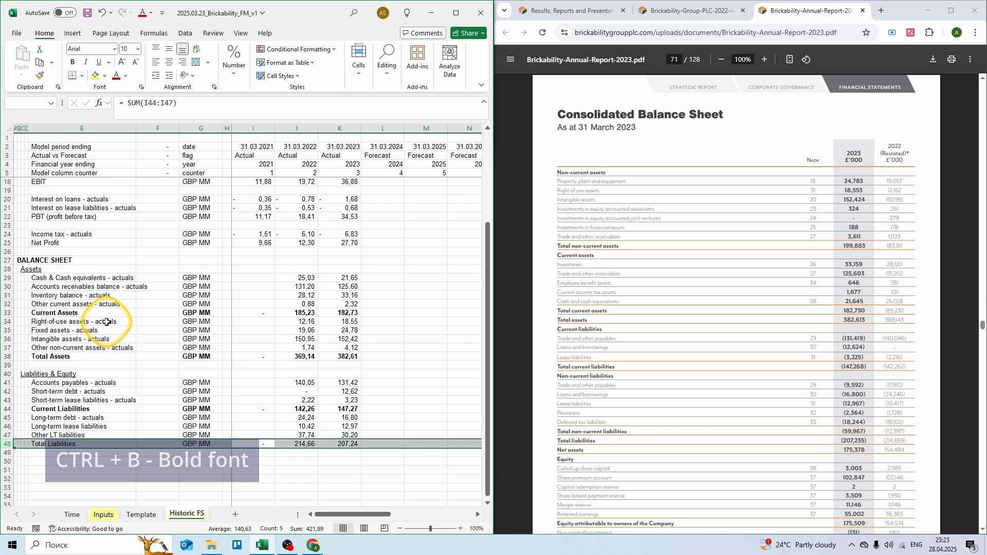
pyautogui.hotkey('ctrl', 'b')
pyautogui.press('Down')
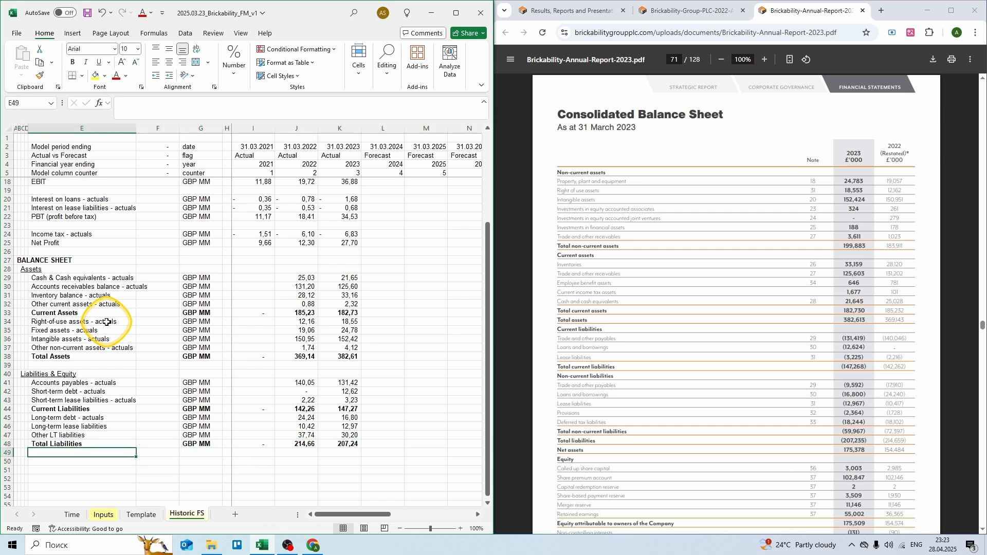
# Step: Add the share capital - actuals row in GBP MM as component sums totalling 118,12 (2022) and 120,38 (2023)
pyautogui.write('Share c')
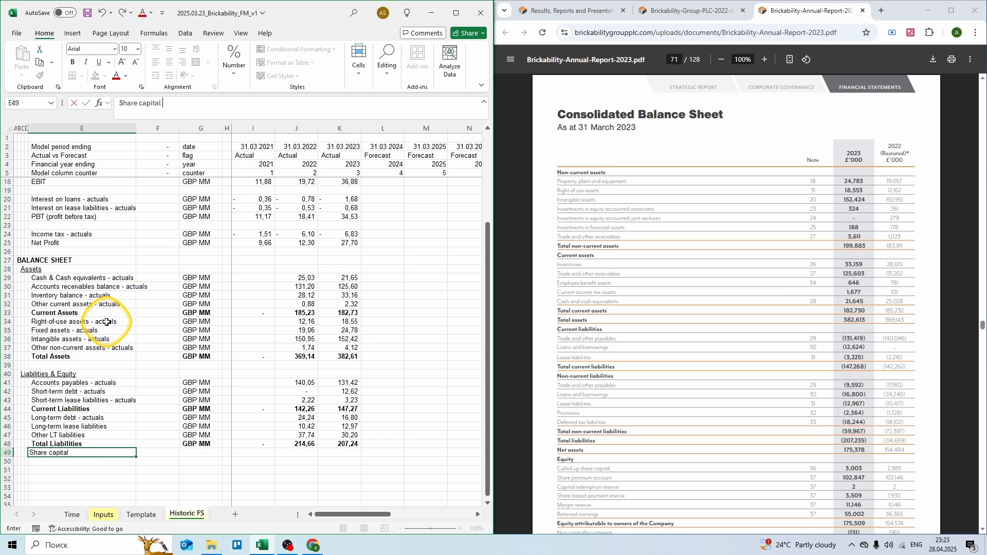
pyautogui.write('apital - actuals')
pyautogui.press('Tab')
pyautogui.press('Tab')
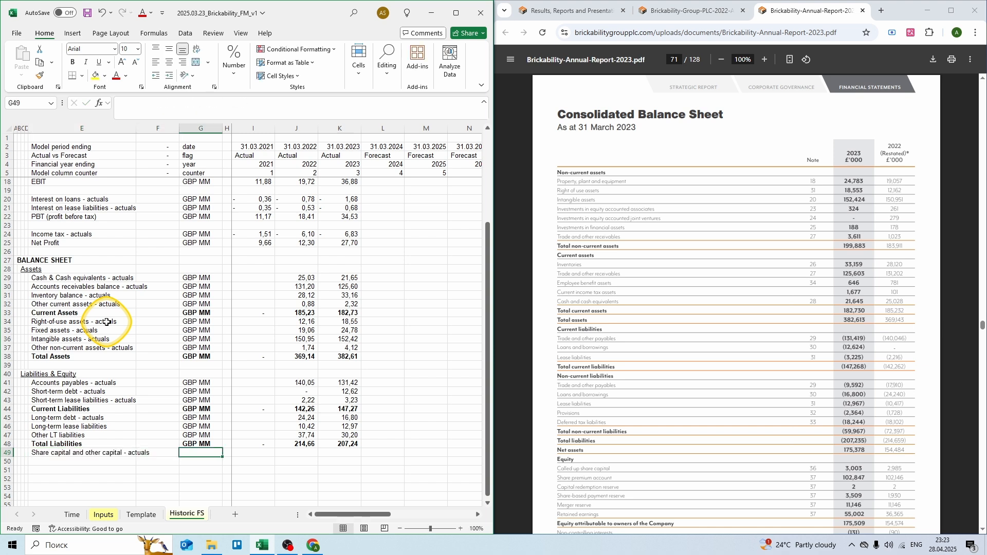
pyautogui.write('GBP MM')
pyautogui.press('Tab')
pyautogui.press('Tab')
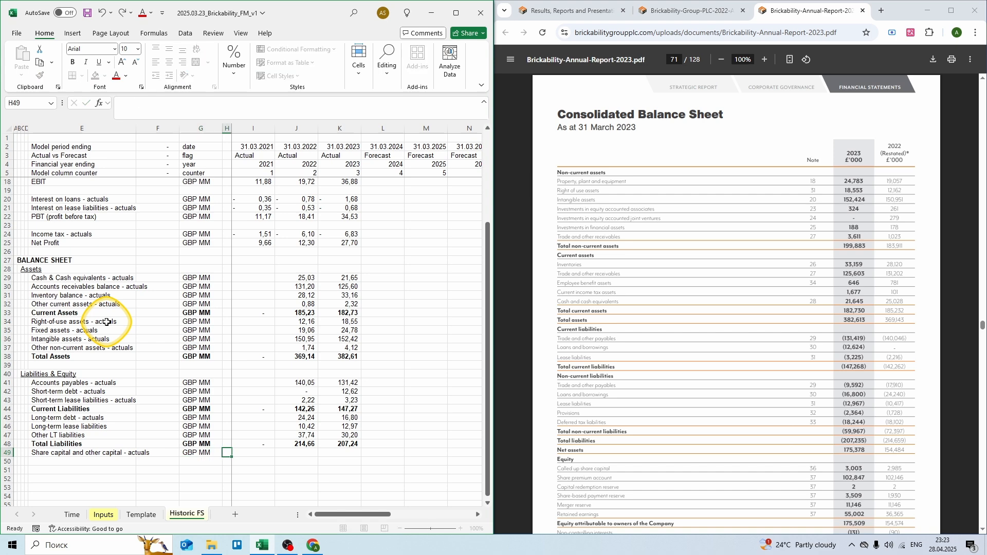
pyautogui.press('Tab')
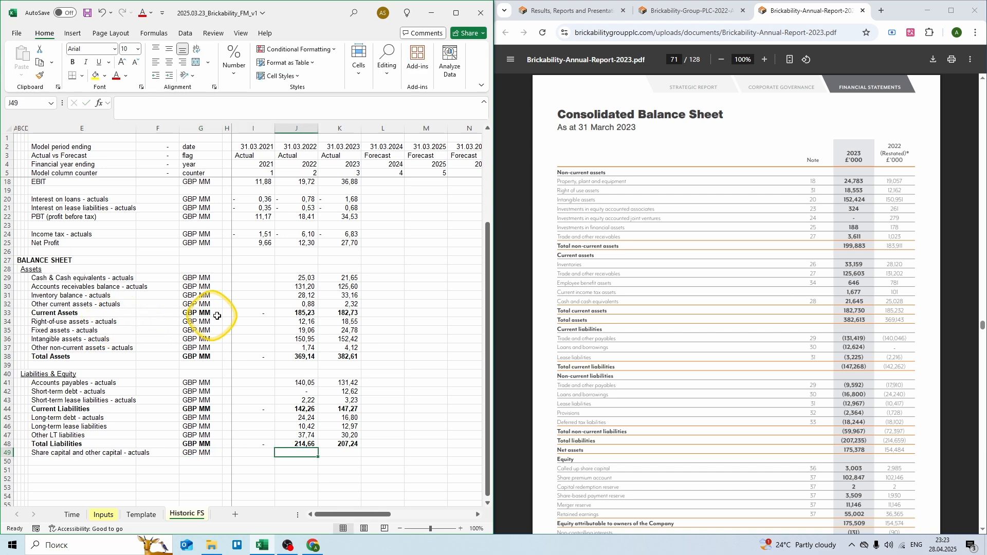
pyautogui.scroll(-2, 607, 309)
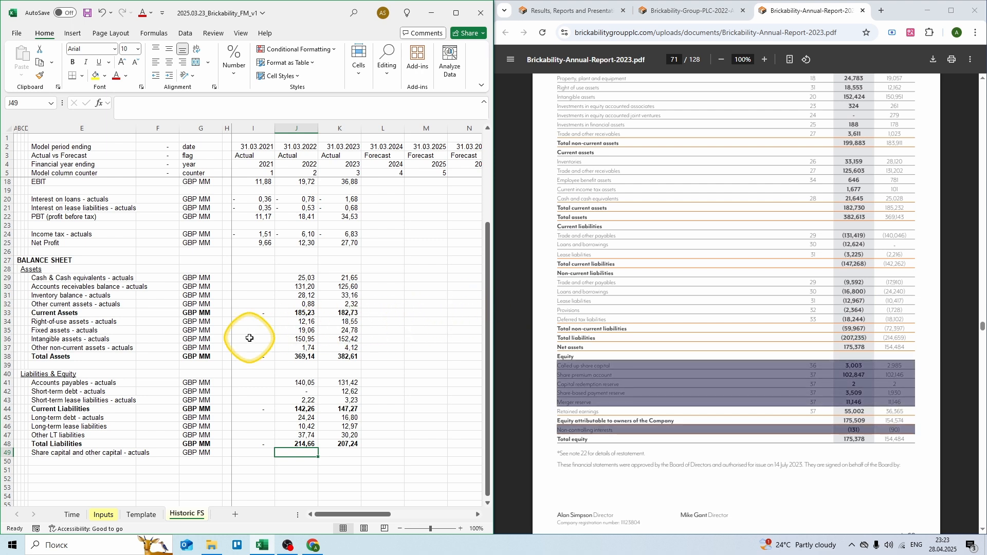
pyautogui.write('= 2,985')
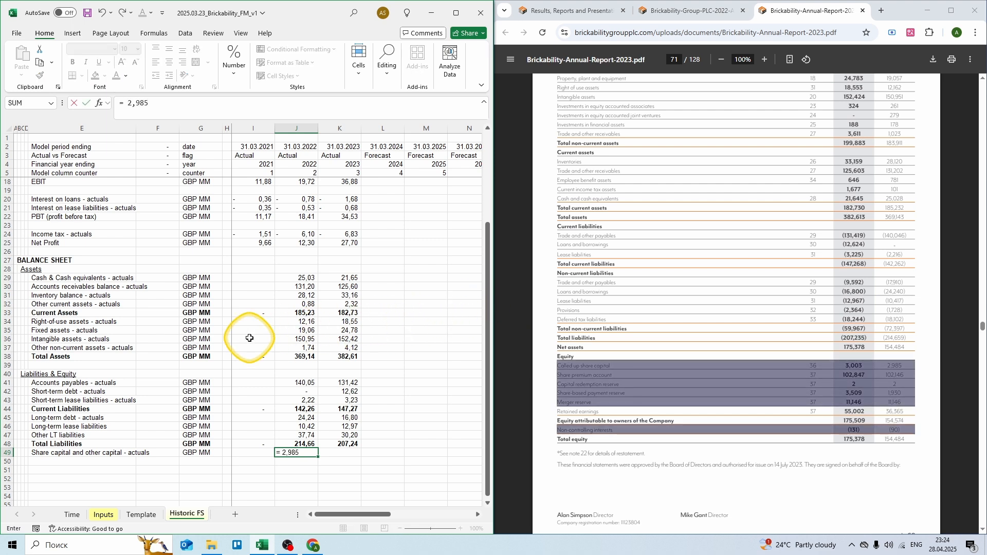
pyautogui.write(' + 102,146 + 0,002 + 1,93 + 11,146 - ')
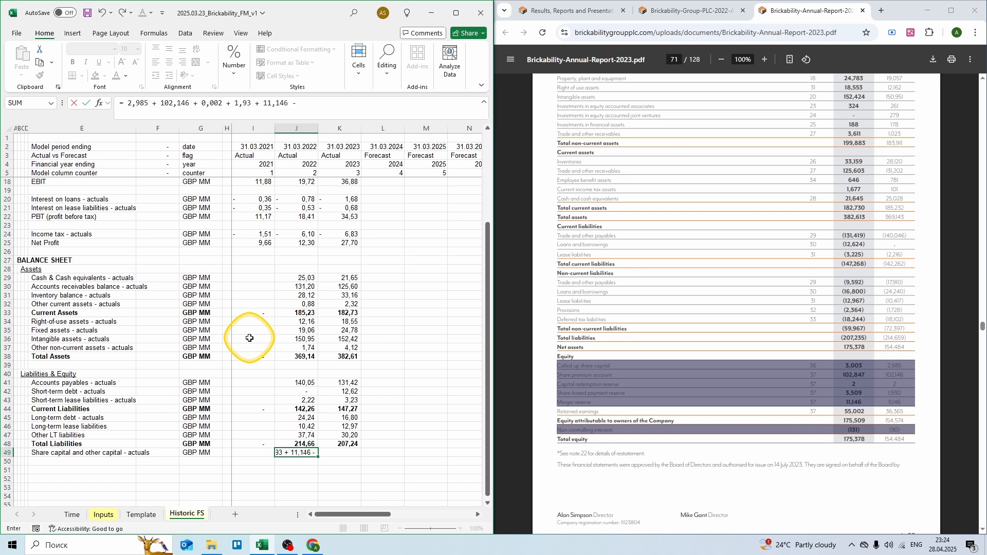
pyautogui.write('0,09')
pyautogui.press('Tab')
pyautogui.write('= 3,')
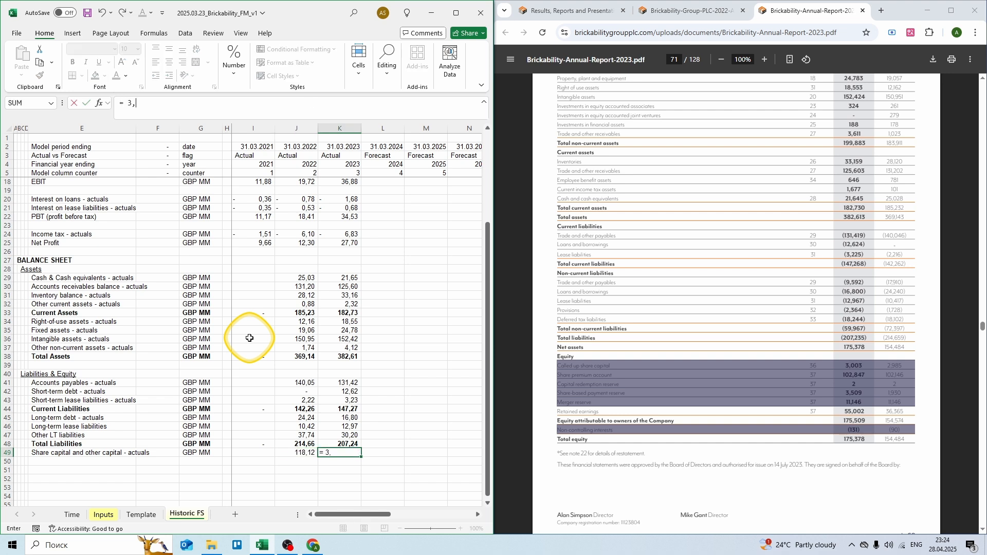
pyautogui.write('003 + 102,847 + 0,002 + 3,509 + 11,146 - 0,131')
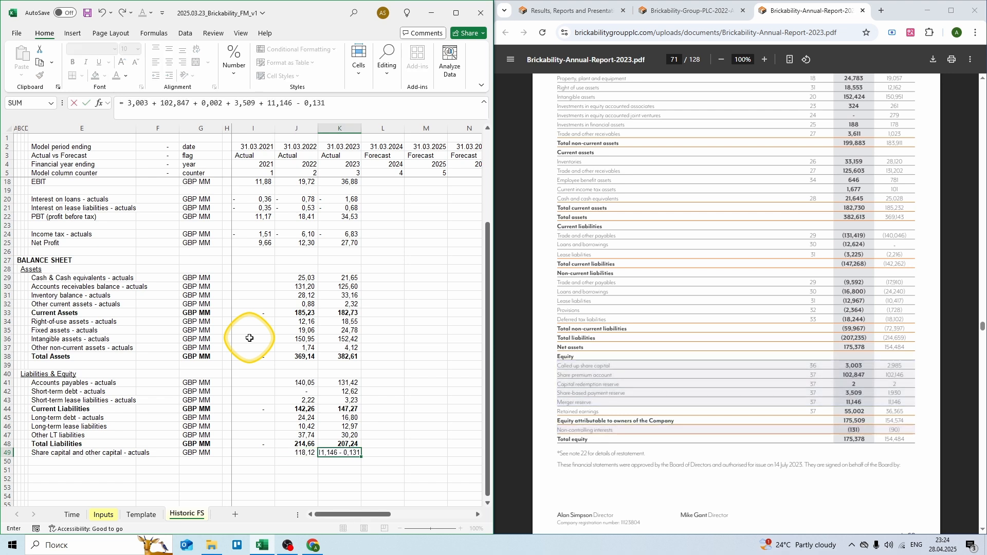
pyautogui.press('Return')
pyautogui.press('Left')
pyautogui.press('Left')
pyautogui.press('Left')
pyautogui.press('Left')
pyautogui.press('Left')
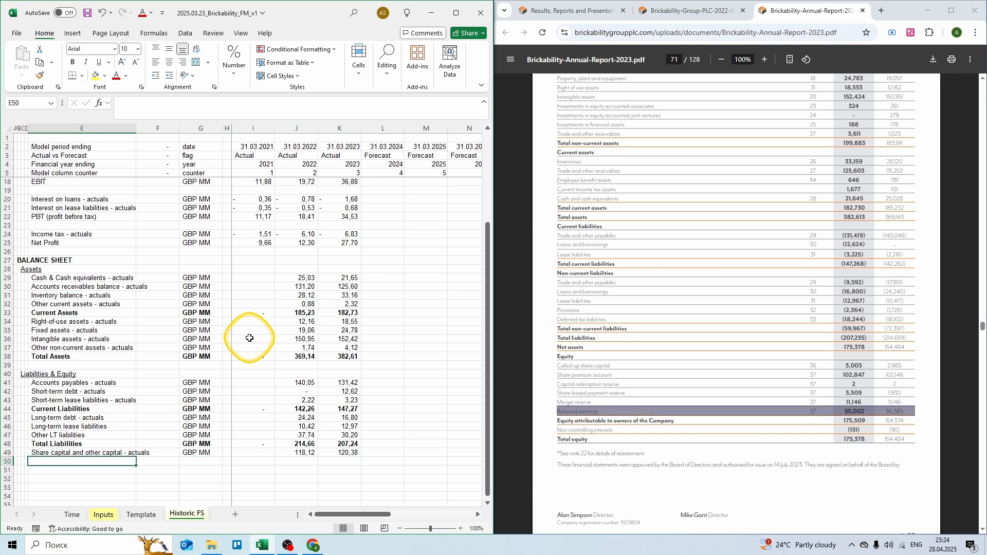
# Step: Add Retained earnings - actuals in GBP MM with 36,365 for 2022 and 55,00 for 2023
pyautogui.write('Retained')
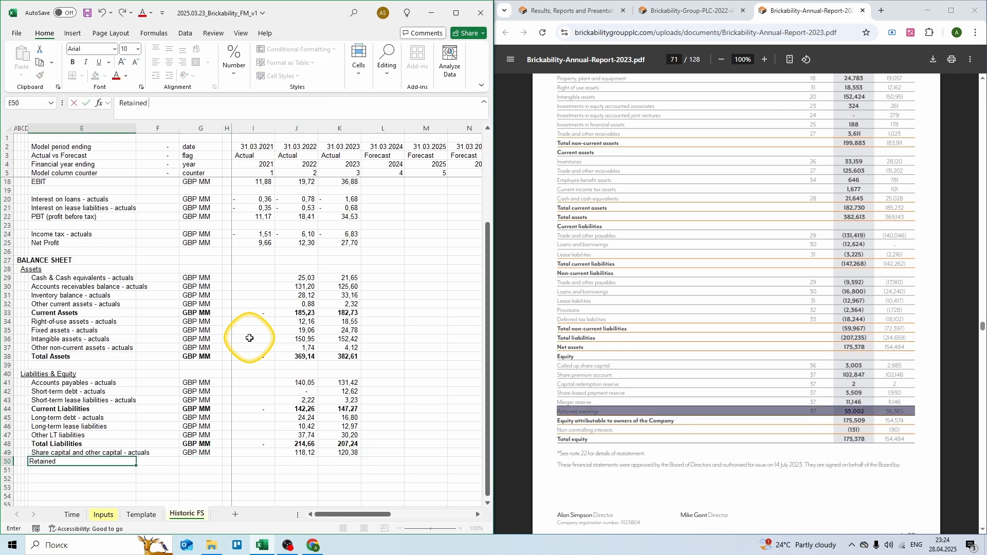
pyautogui.write(' earnings - actuals')
pyautogui.press('Tab')
pyautogui.press('Tab')
pyautogui.write('GBP M')
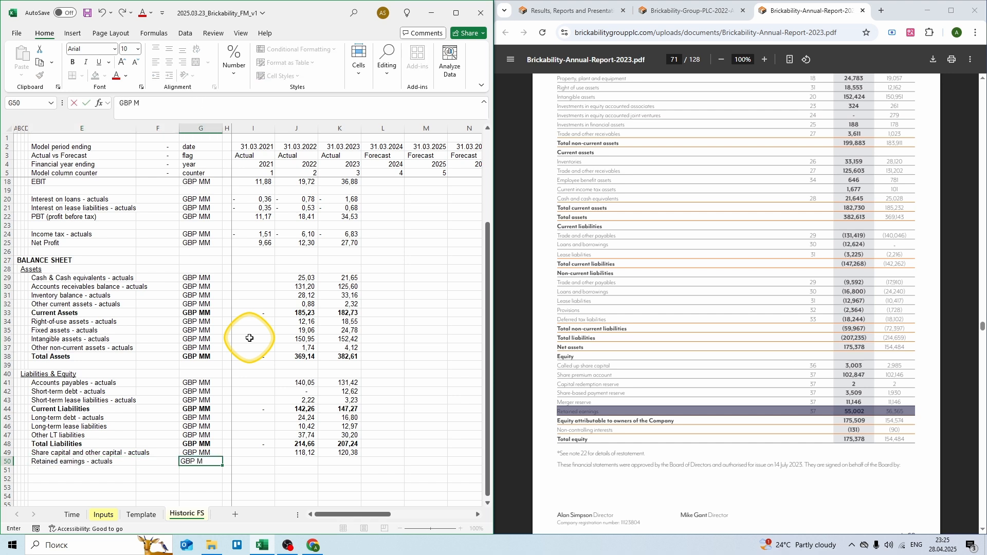
pyautogui.write('M')
pyautogui.press('Tab')
pyautogui.press('Tab')
pyautogui.press('Tab')
pyautogui.write('=')
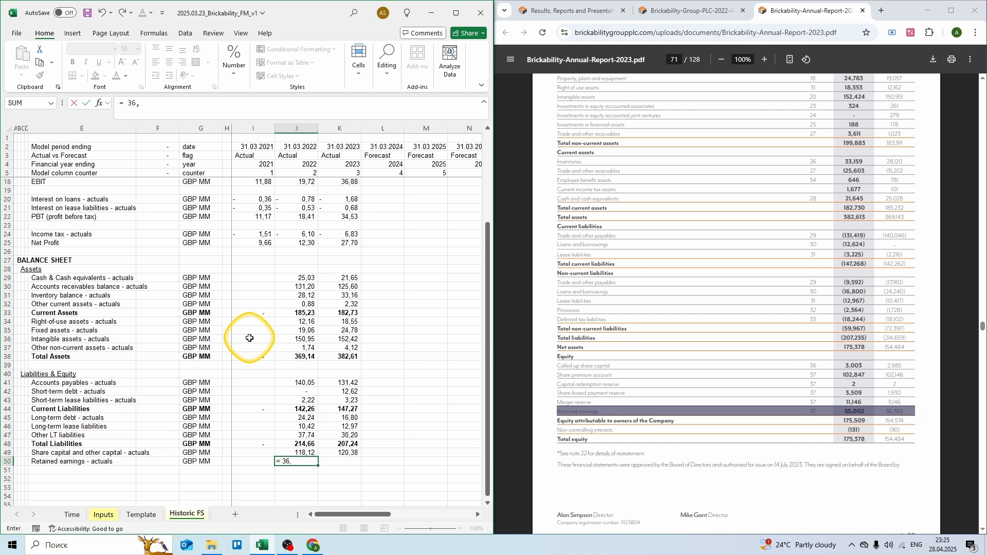
pyautogui.write(' 36,365')
pyautogui.press('Tab')
pyautogui.write('=')
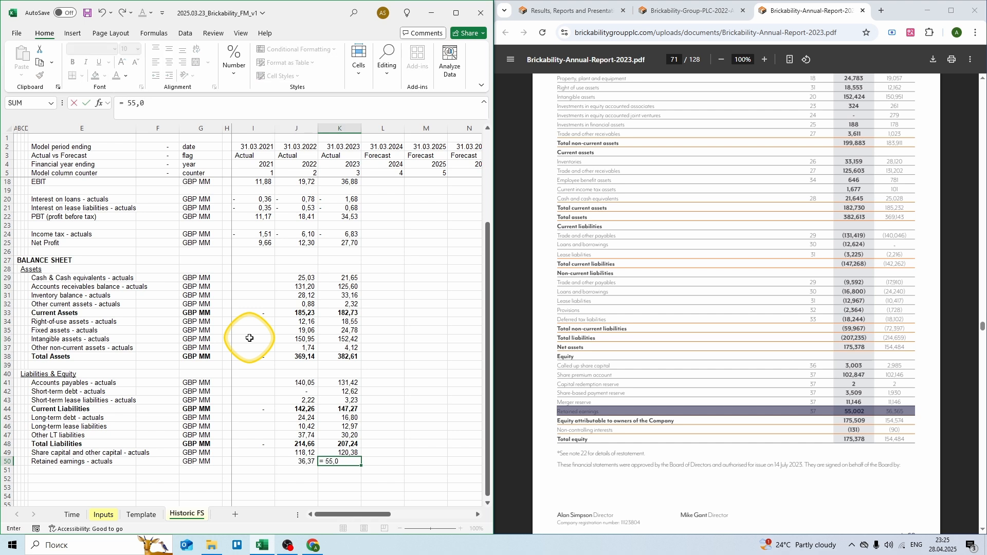
pyautogui.press('Return')
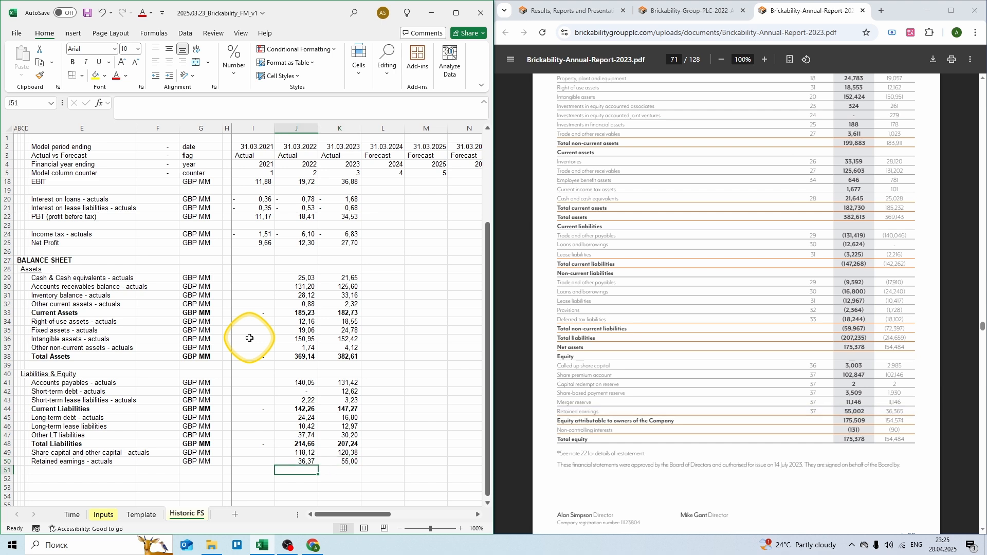
pyautogui.press('Left')
pyautogui.press('Left')
# Step: Add Total Liabilities & Equity in GBP MM with a 2021 SUM of rows 48–50
pyautogui.write('T')
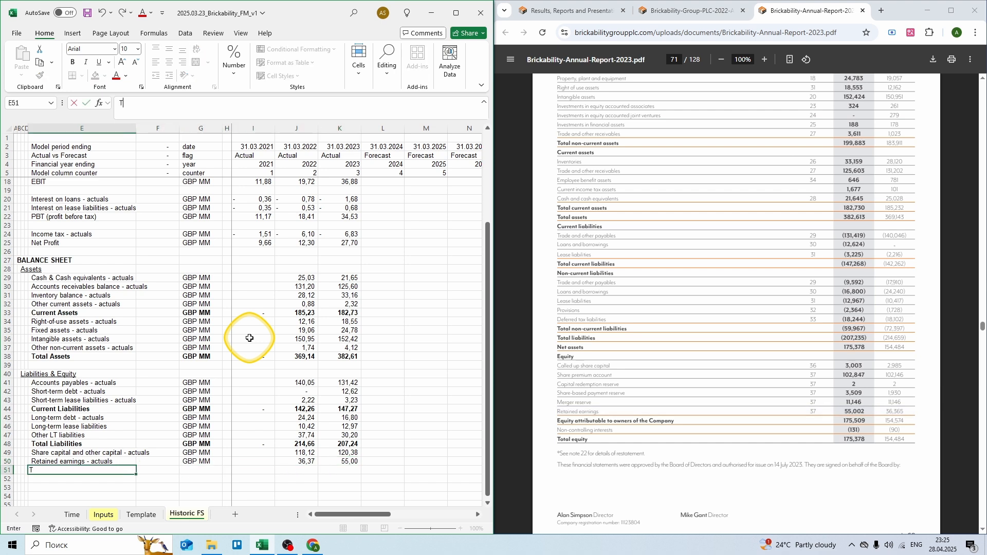
pyautogui.write('otal Liabilities & Equi')
pyautogui.press('Tab')
pyautogui.press('Tab')
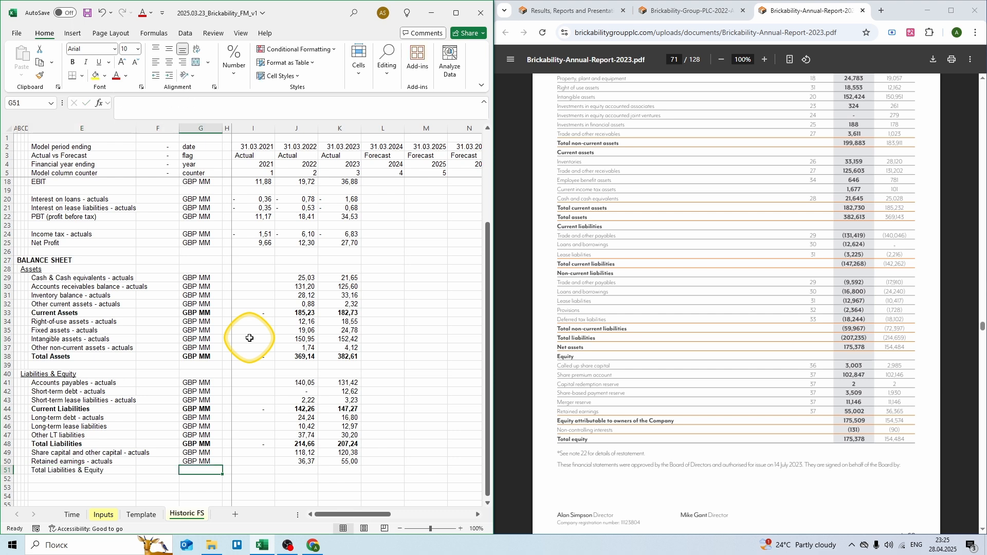
pyautogui.write('GBP MM')
pyautogui.press('Tab')
pyautogui.press('Tab')
pyautogui.write('= sum(')
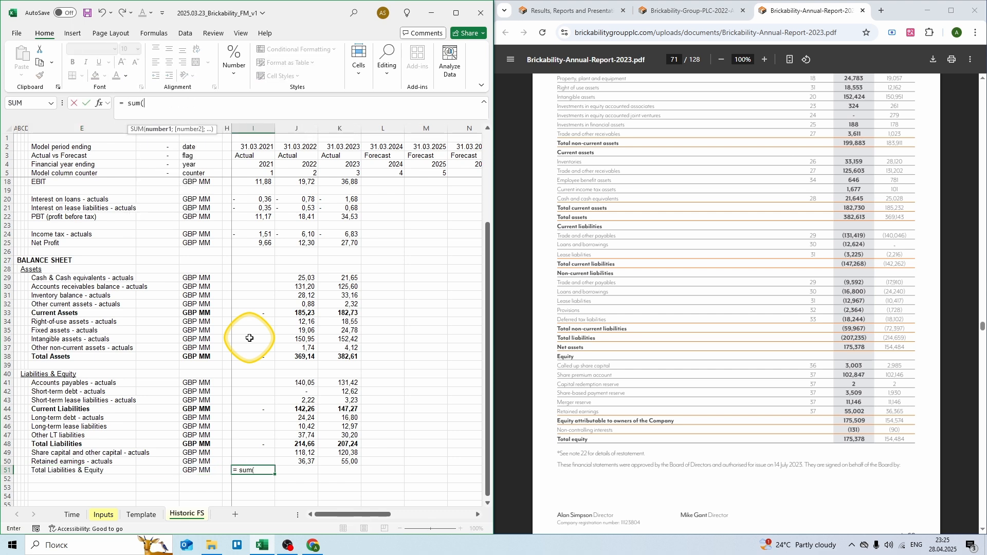
pyautogui.press('Up')
pyautogui.hotkey('shift', 'Up')
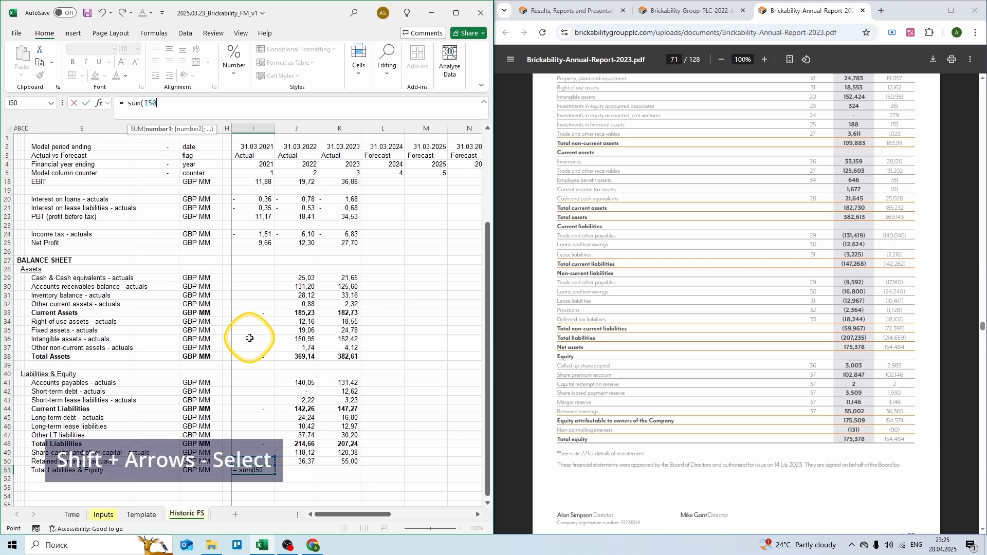
pyautogui.hotkey('shift', 'Up')
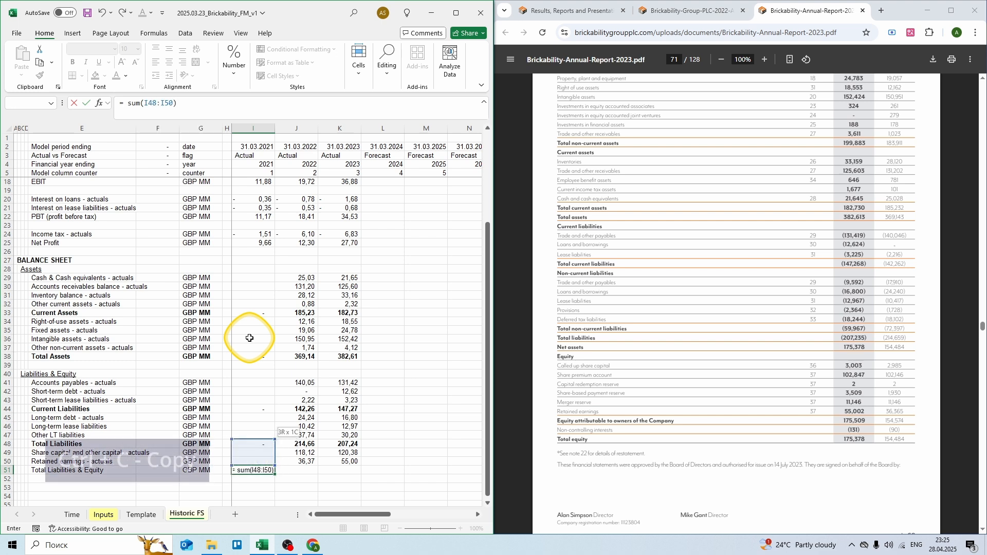
pyautogui.hotkey('ctrl', 'Return')
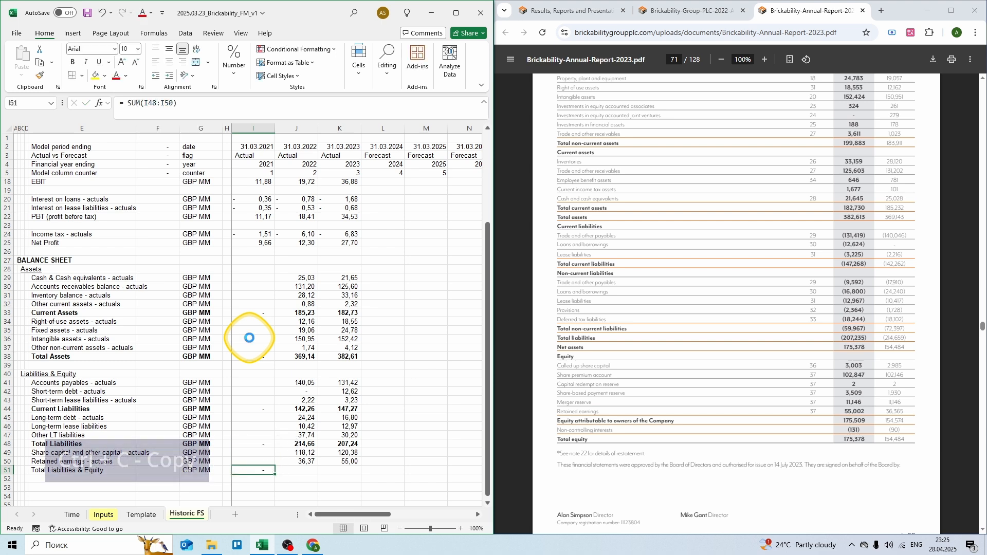
# Step: Copy the total to 2022 and 2023 (369,14; 382,61) and make the row bold
pyautogui.hotkey('ctrl', 'c')
pyautogui.hotkey('shift', 'Right')
pyautogui.hotkey('shift', 'Right')
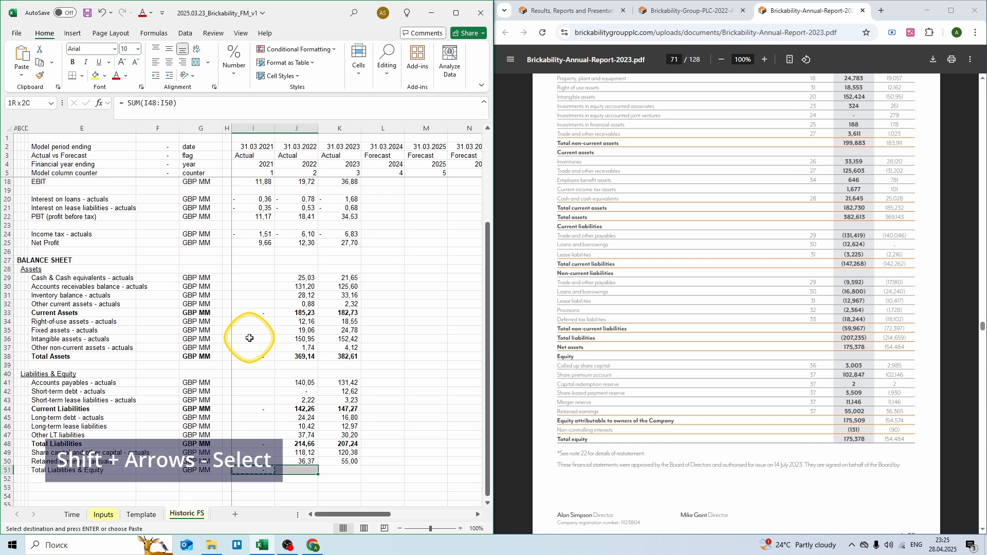
pyautogui.press('Return')
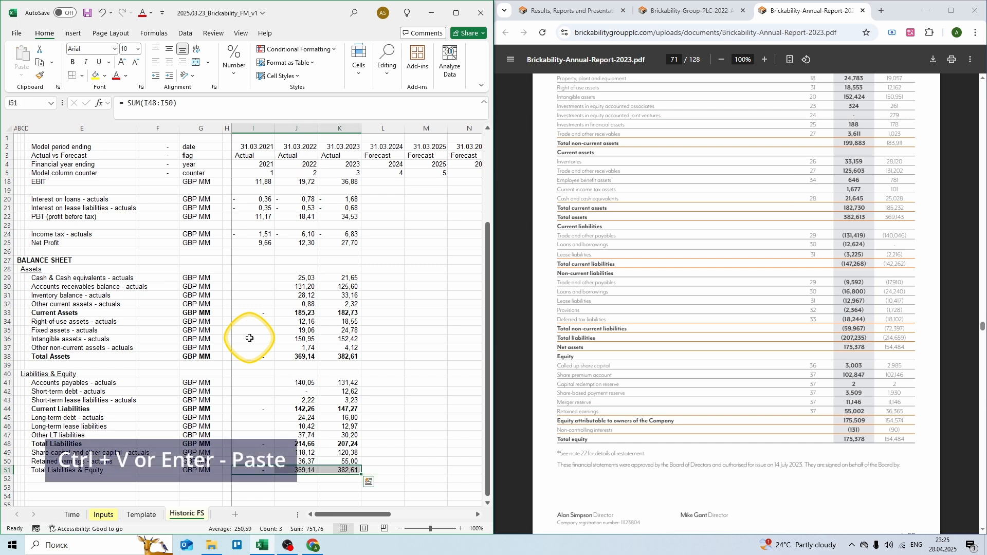
pyautogui.hotkey('shift', 'space')
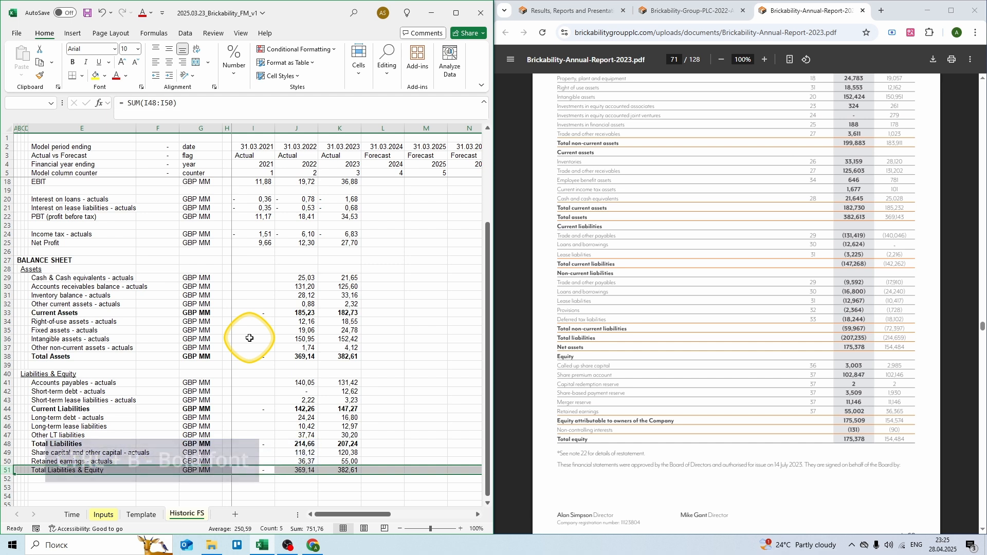
pyautogui.hotkey('ctrl', 'b')
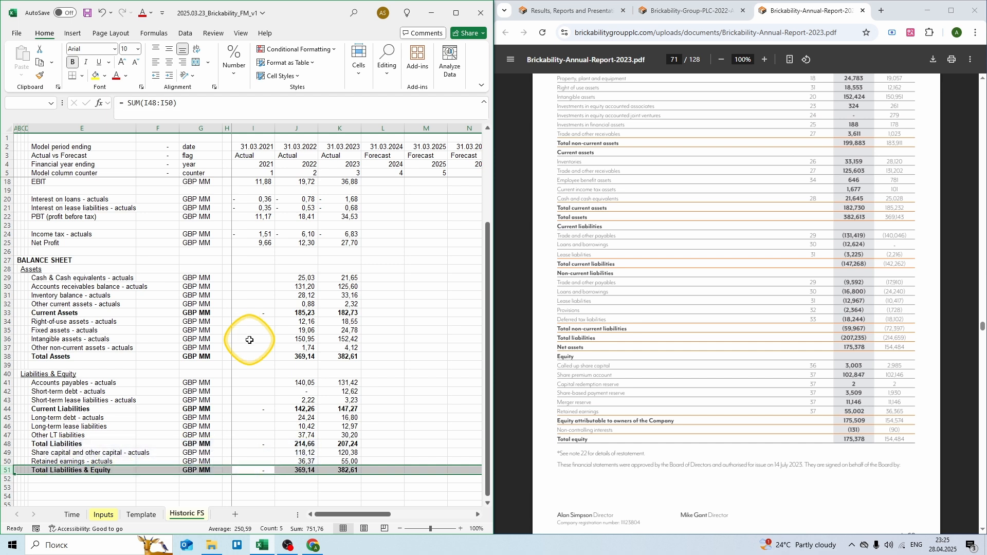
# Step: Switch to the Brickability 2022 annual report and jump to page 62, the balance sheet
pyautogui.click(668, 10)
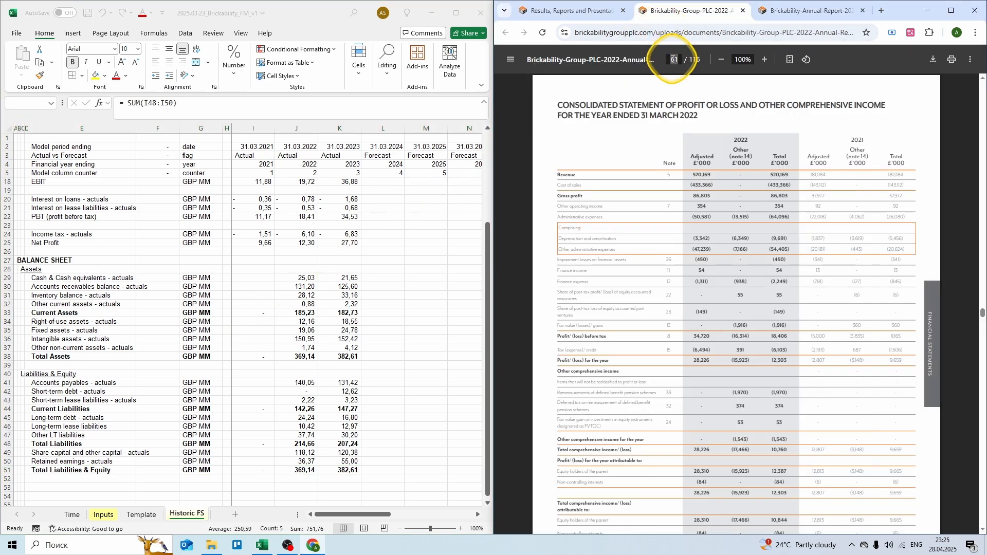
pyautogui.write('62')
pyautogui.press('Return')
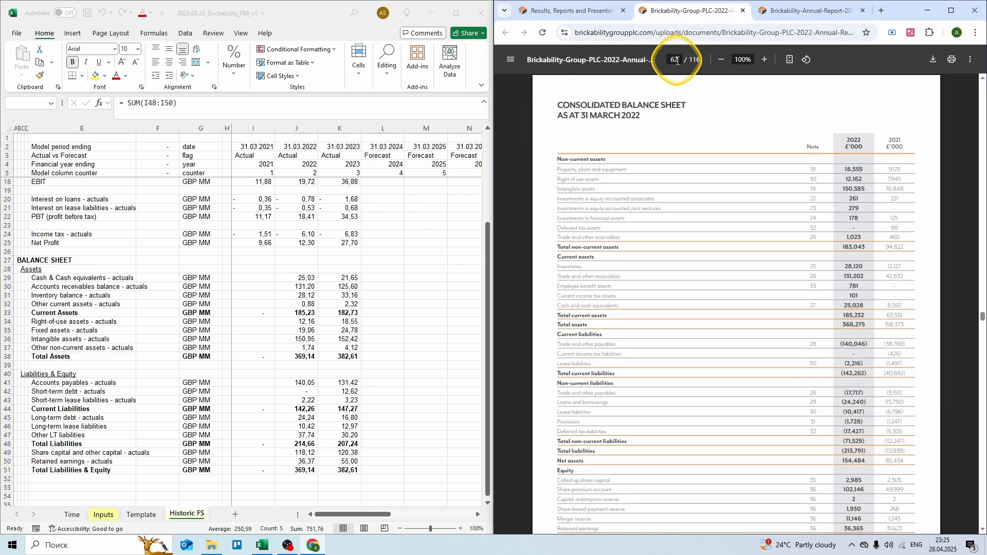
pyautogui.click(276, 275)
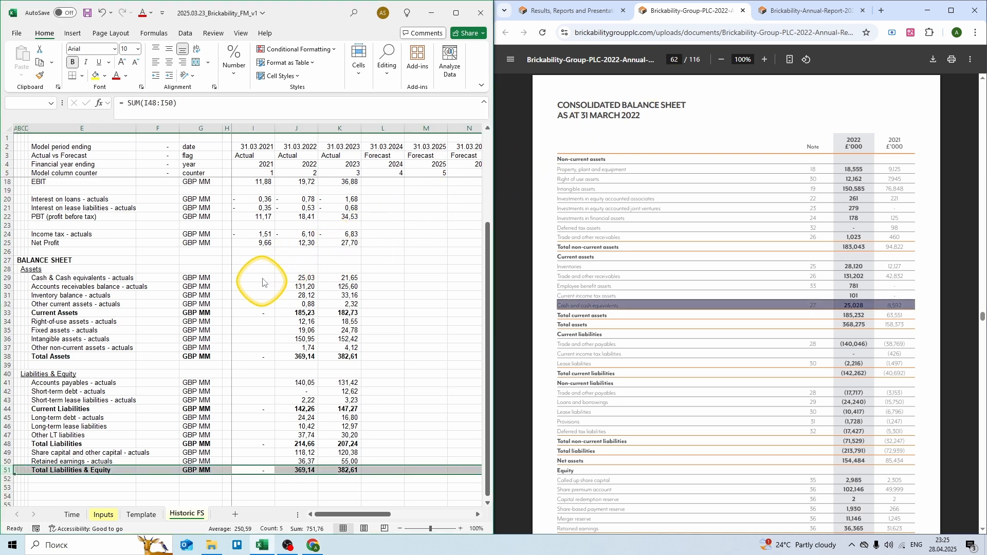
# Step: Enter 2021 current assets: cash 8,59, receivables 42,83, inventory 12,13 and other current assets 0
pyautogui.write('=')
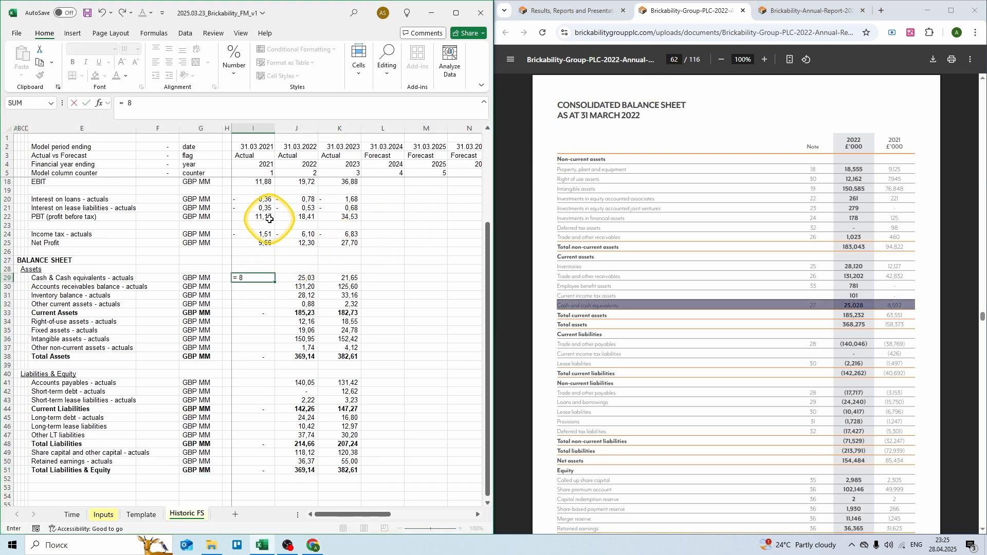
pyautogui.write(' 8,592')
pyautogui.press('Return')
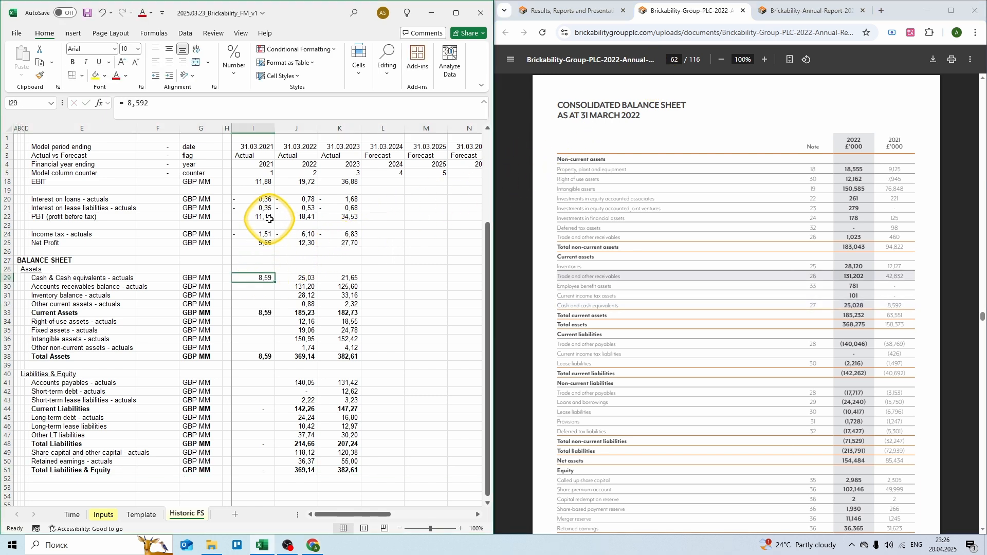
pyautogui.write('= 42')
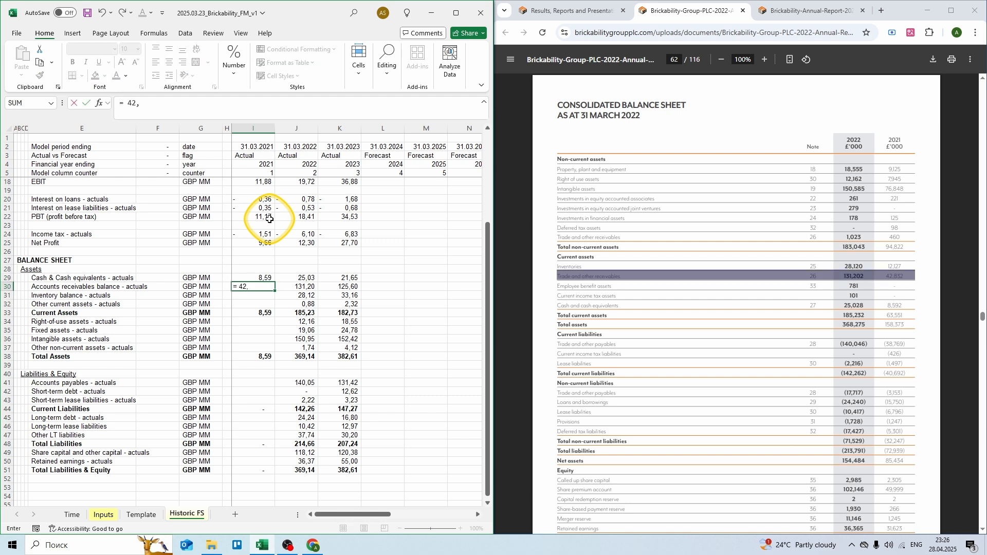
pyautogui.write(',832')
pyautogui.press('Return')
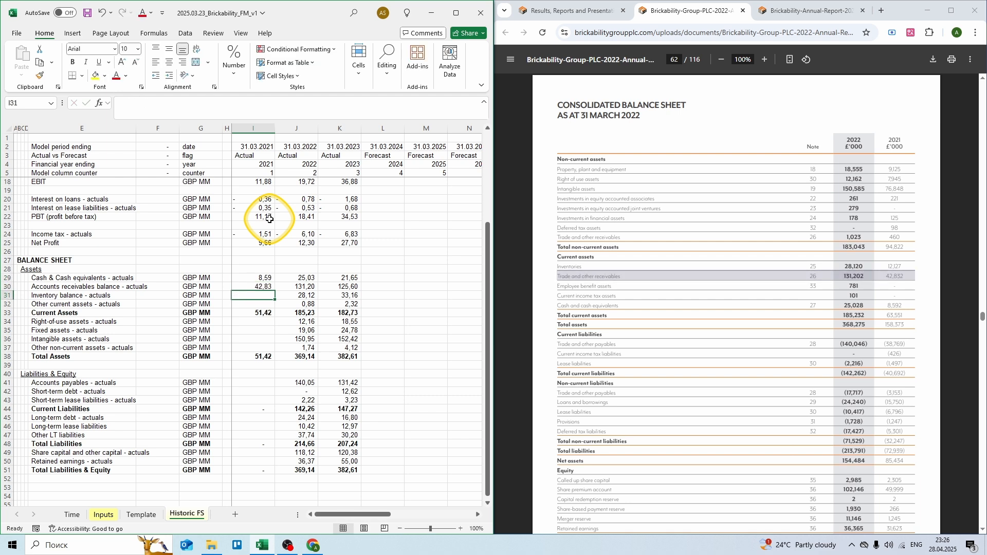
pyautogui.write('= 12')
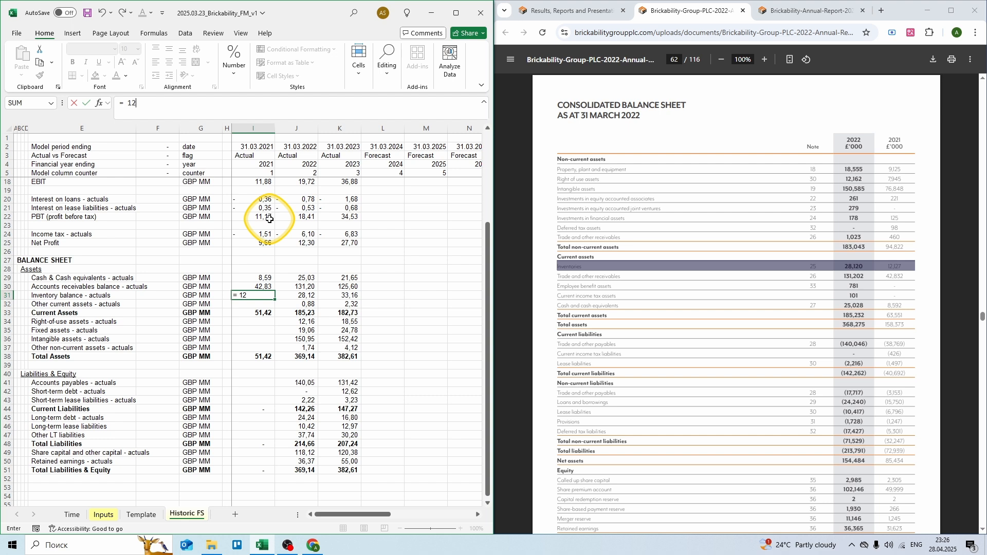
pyautogui.write(',12')
pyautogui.press('BackSpace')
pyautogui.write('3')
pyautogui.press('Return')
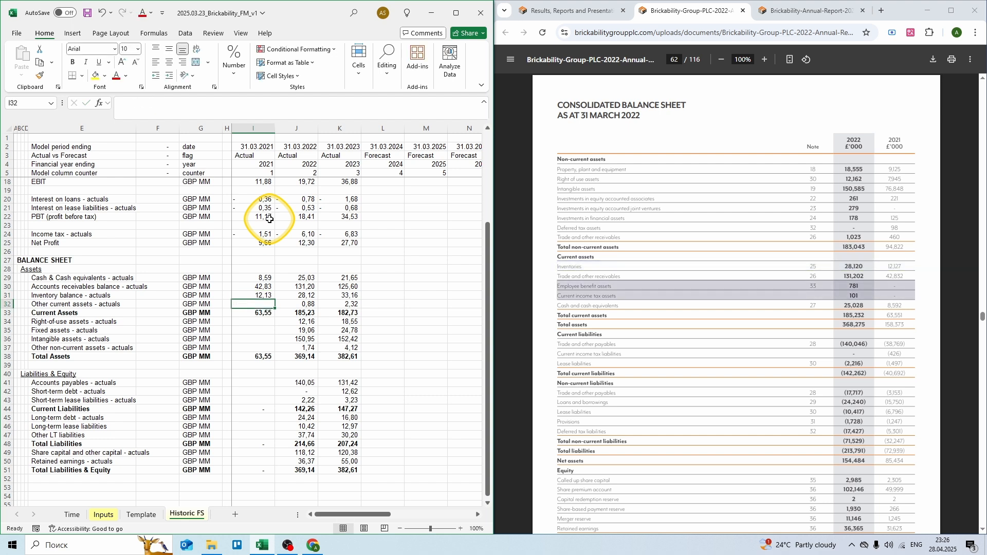
pyautogui.write('0')
pyautogui.press('Return')
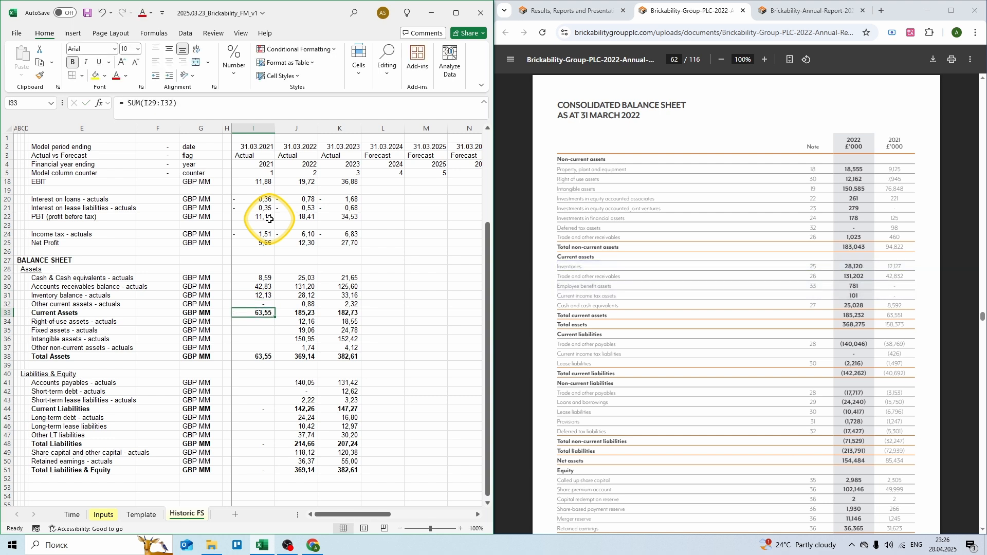
pyautogui.press('Return')
# Step: Enter 2021 right-of-use 7,945, fixed 9,126, intangibles 76,85 and other assets as 0,221+0,125+0,098+0,46
pyautogui.write('= 7,')
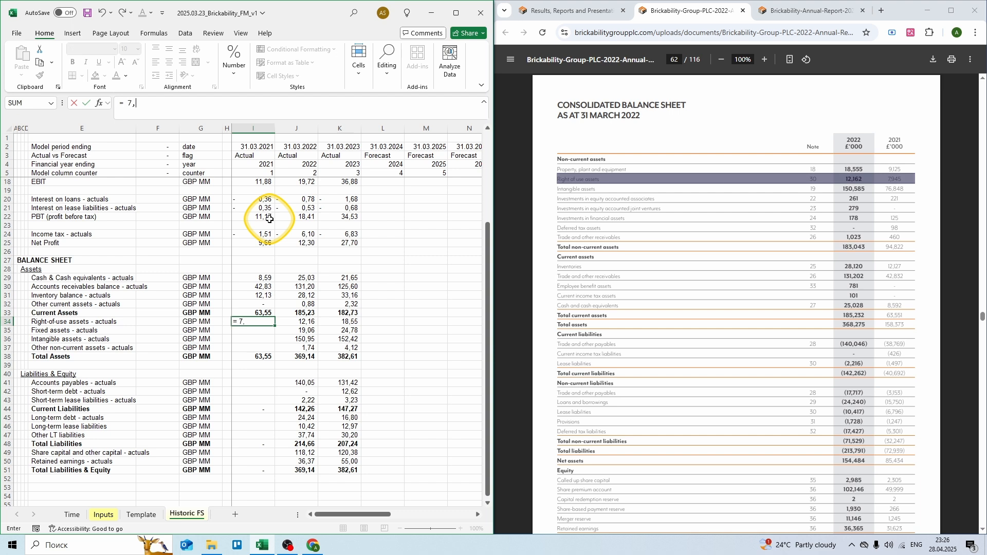
pyautogui.write('945')
pyautogui.press('Return')
pyautogui.write('= ')
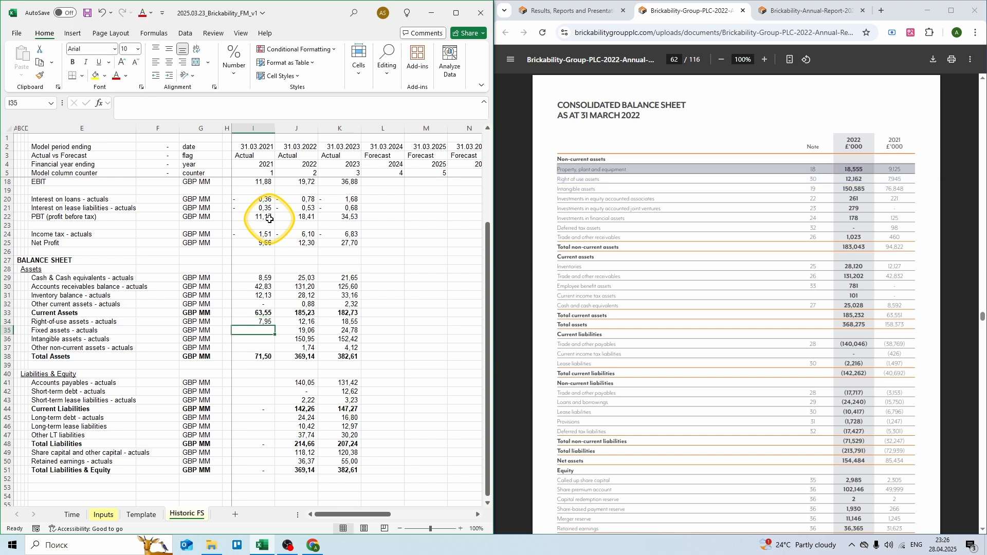
pyautogui.write('9,12')
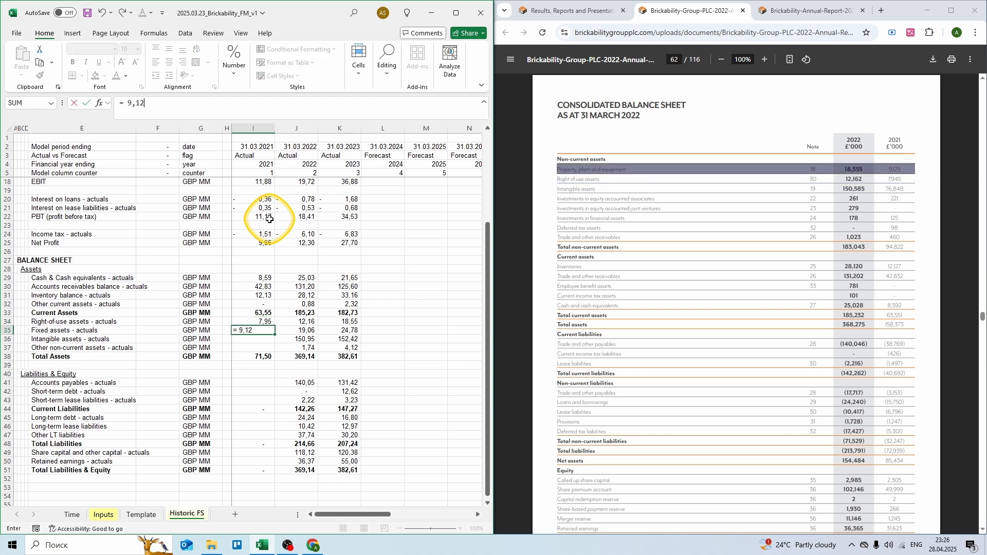
pyautogui.write('6')
pyautogui.press('Return')
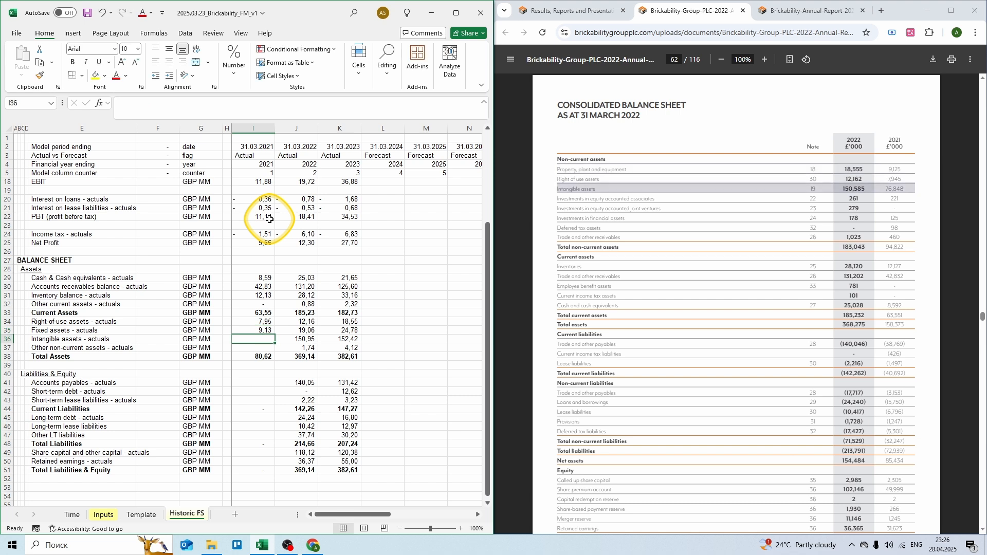
pyautogui.write('= 76,85')
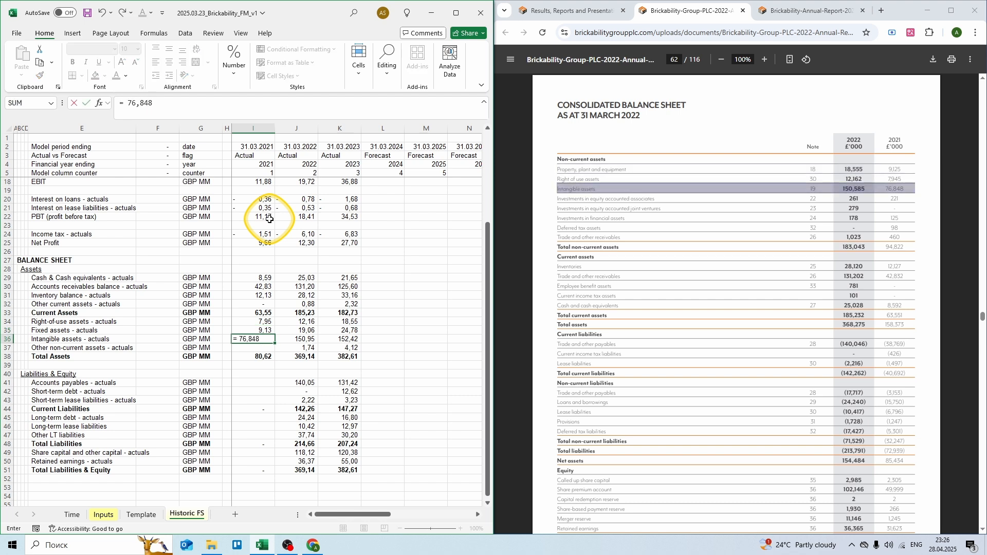
pyautogui.press('Return')
pyautogui.write('= 0')
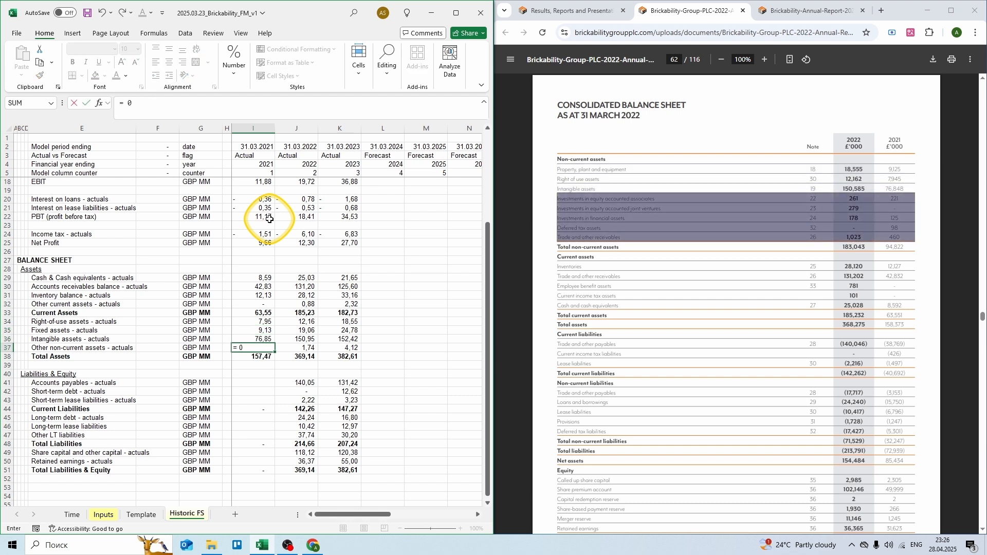
pyautogui.write(',221 + 0,125 + 0,098 + 0,46')
pyautogui.hotkey('ctrl', 'Return')
pyautogui.press('Down')
pyautogui.press('Down')
pyautogui.press('Down')
pyautogui.press('Down')
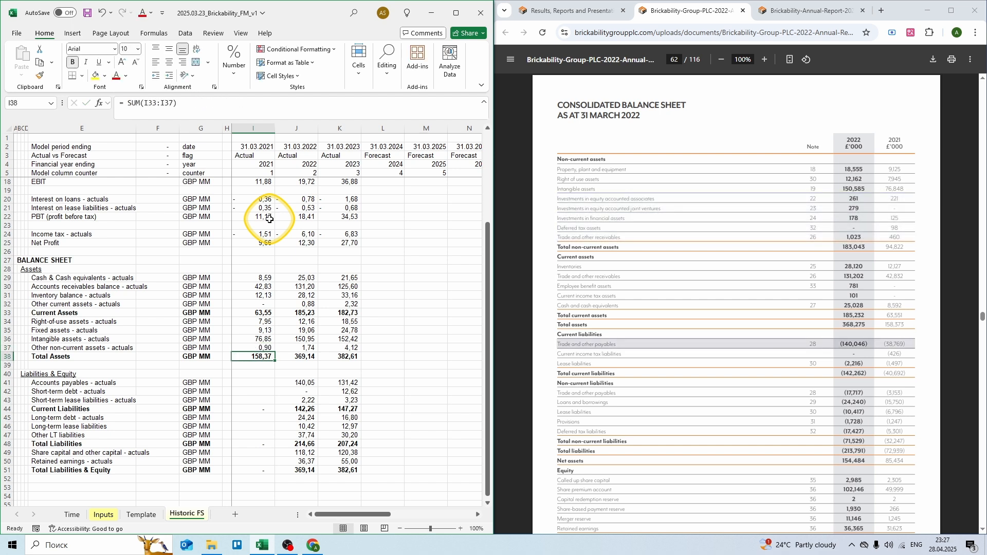
# Step: Enter 2021 current liabilities: payables =38,769+0,426, short-term debt 0 and short-term lease 1,497
pyautogui.write('= 3')
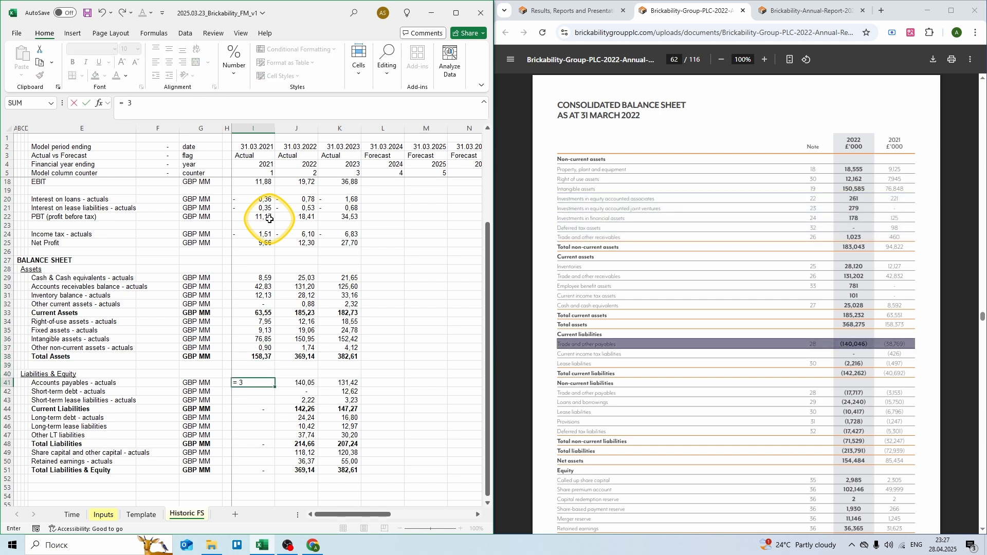
pyautogui.write('8,77')
pyautogui.press('Return')
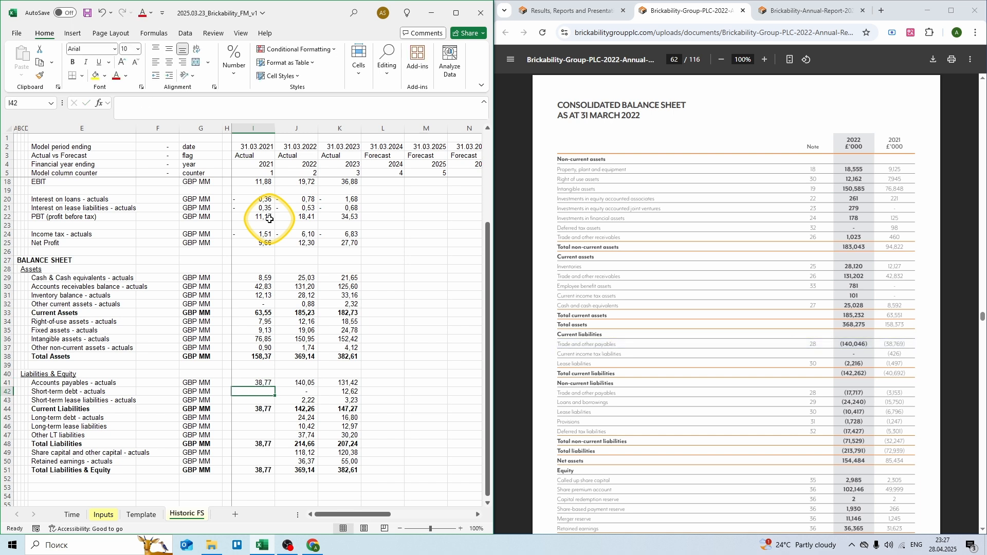
pyautogui.write('0')
pyautogui.press('Return')
pyautogui.write('=')
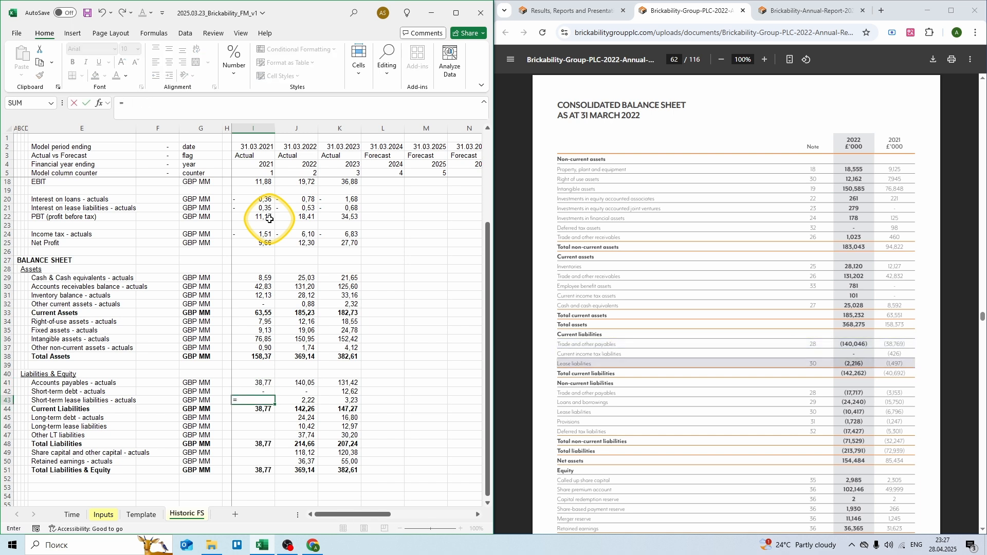
pyautogui.write(' 1,')
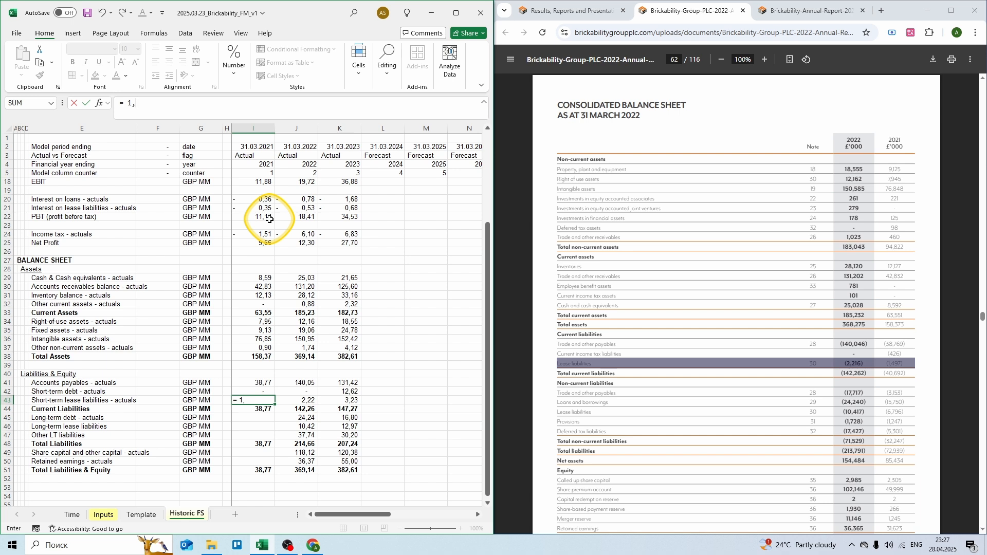
pyautogui.write('497')
pyautogui.hotkey('ctrl', 'Return')
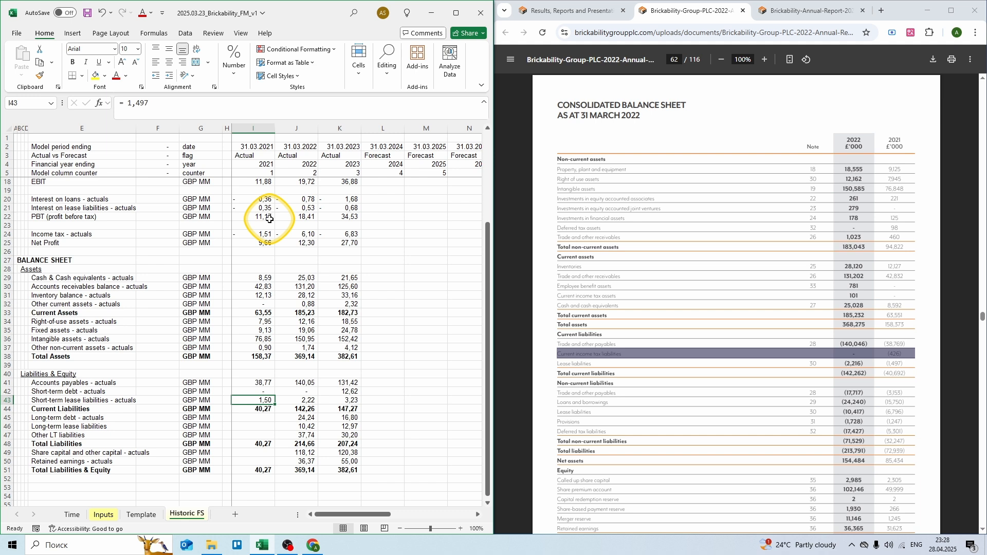
pyautogui.press('Up')
pyautogui.press('Up')
pyautogui.write('= 38,769 + ')
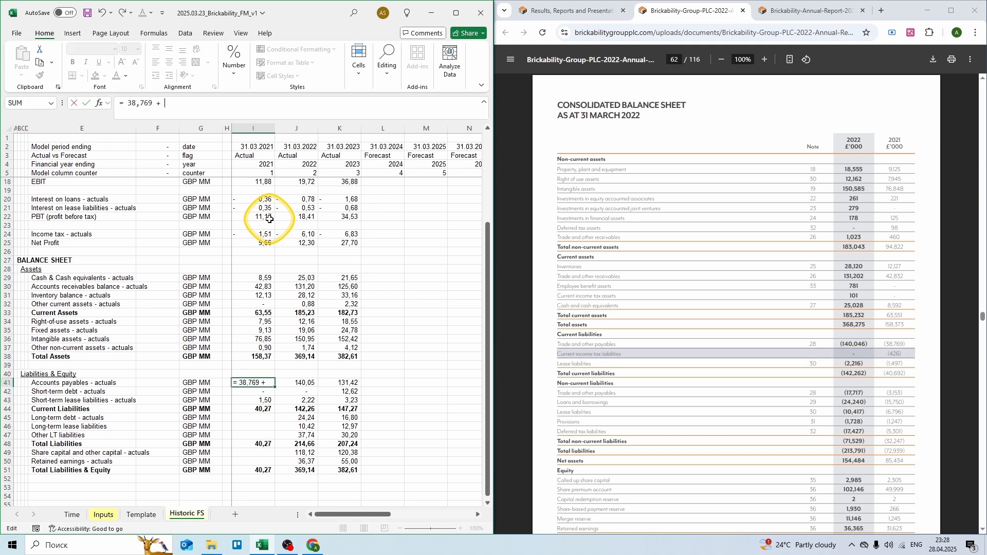
pyautogui.write('0,426')
pyautogui.hotkey('ctrl', 'Return')
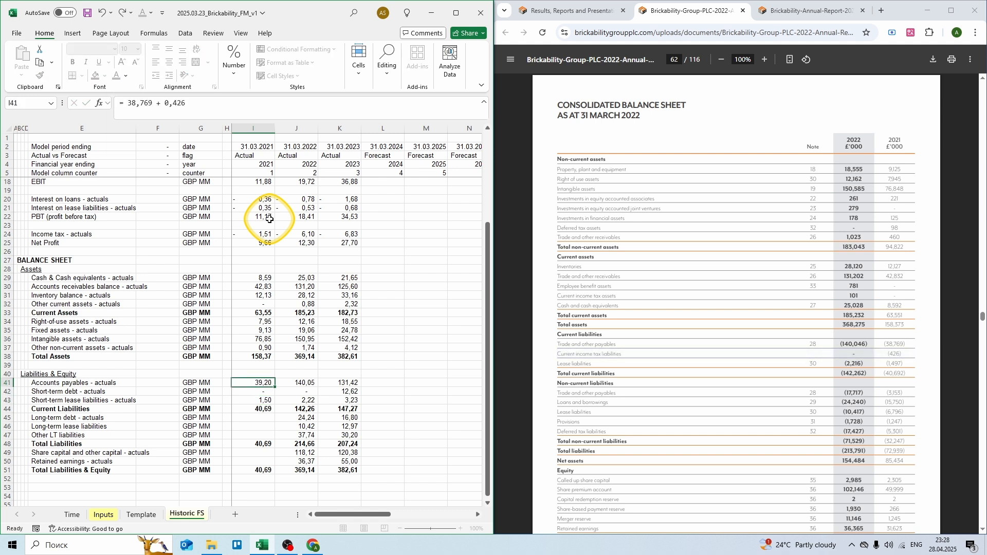
pyautogui.press('Down')
pyautogui.press('Down')
pyautogui.press('Down')
pyautogui.press('Down')
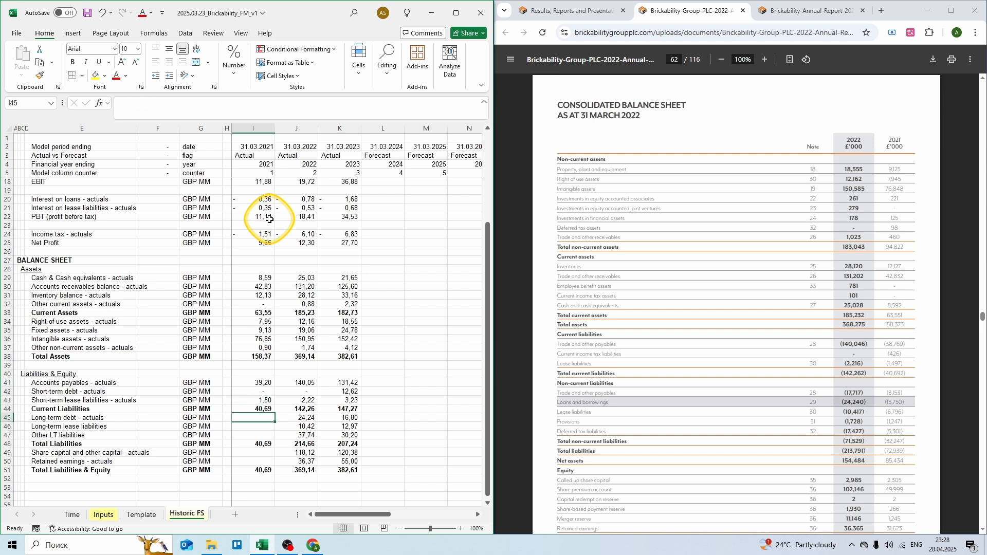
# Step: Enter 2021 long-term debt 15,75, long-term lease 6,796 and other LT liabilities =3,153+1,247+5,301
pyautogui.write('=')
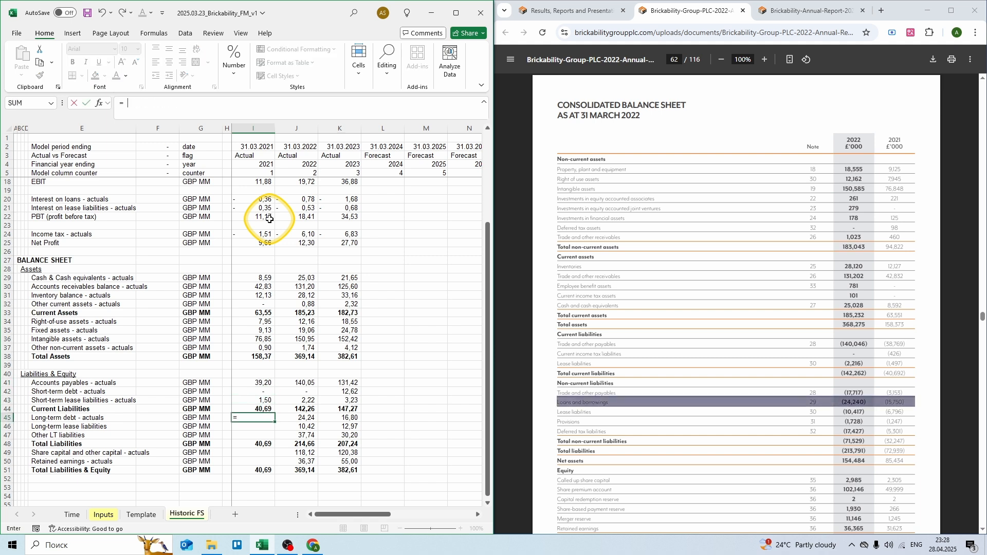
pyautogui.write('15,75')
pyautogui.press('Return')
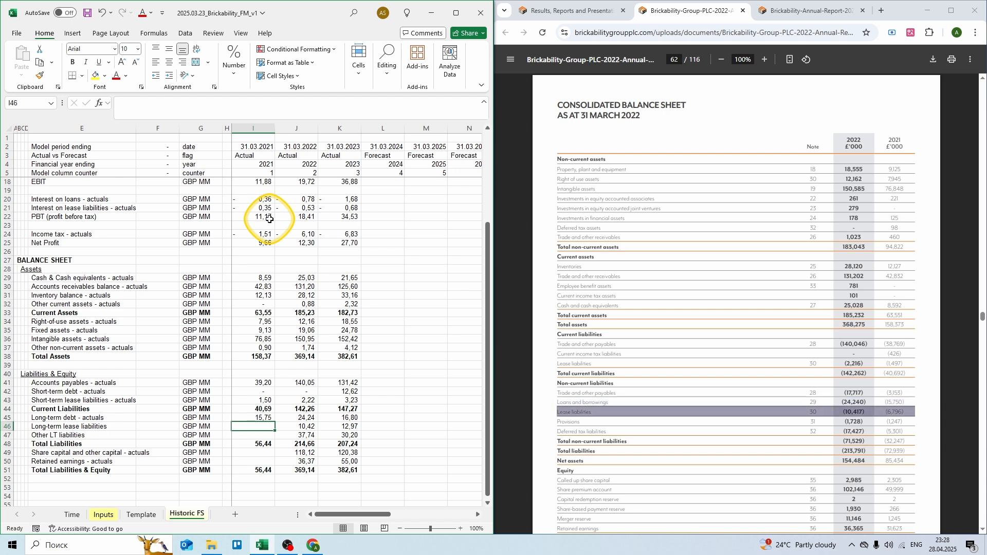
pyautogui.write('= 6,79')
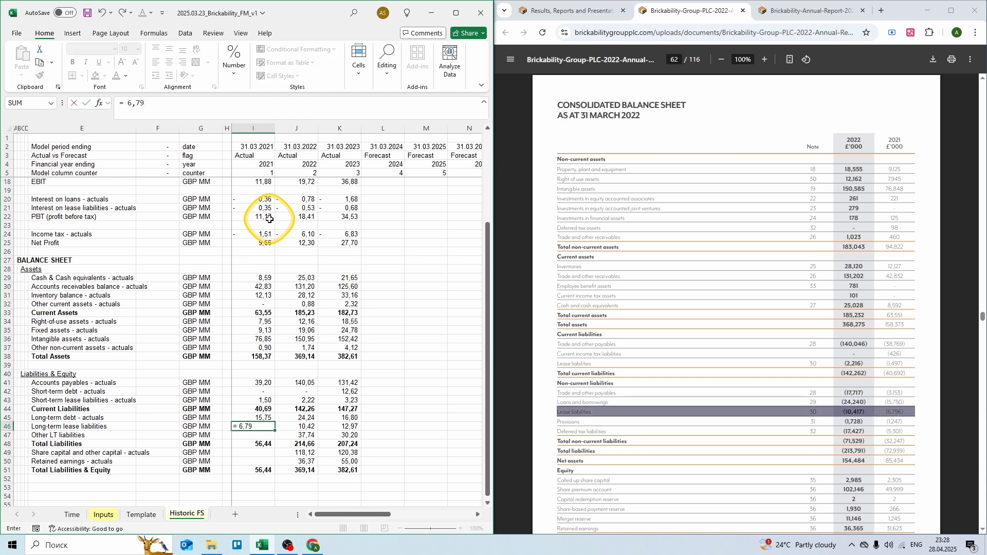
pyautogui.write('6')
pyautogui.press('Return')
pyautogui.write('=')
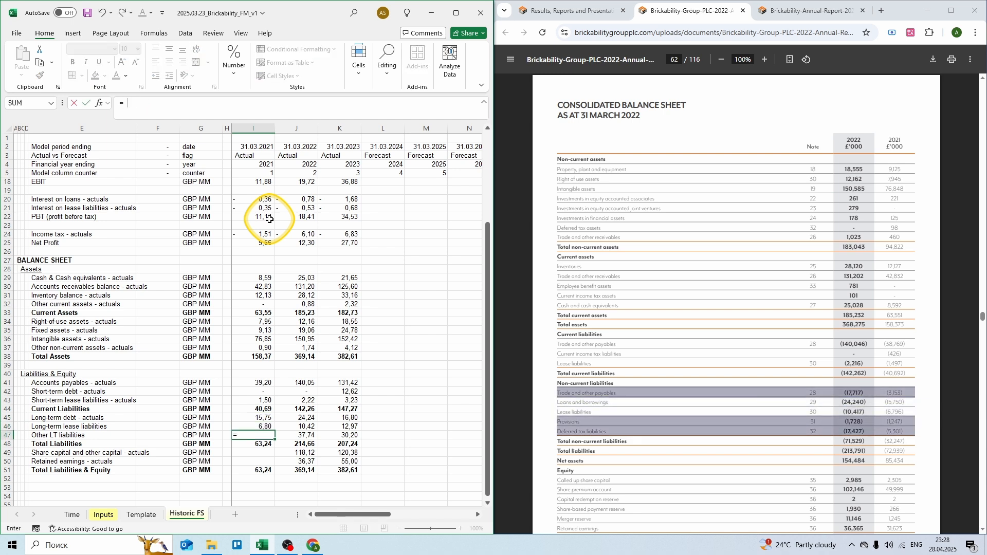
pyautogui.write(' 3,153 + 1,247 + 5,301')
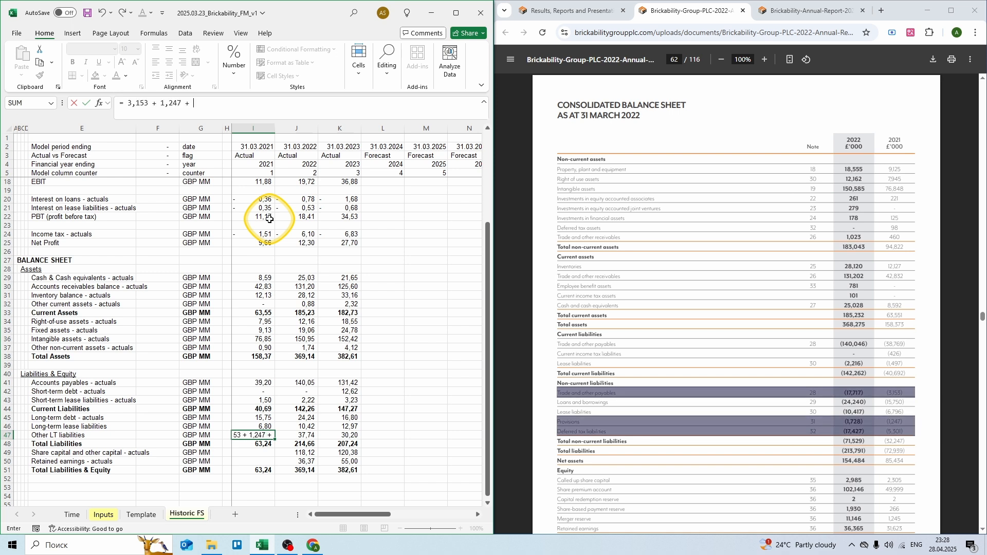
pyautogui.hotkey('ctrl', 'Return')
pyautogui.press('Down')
pyautogui.press('Down')
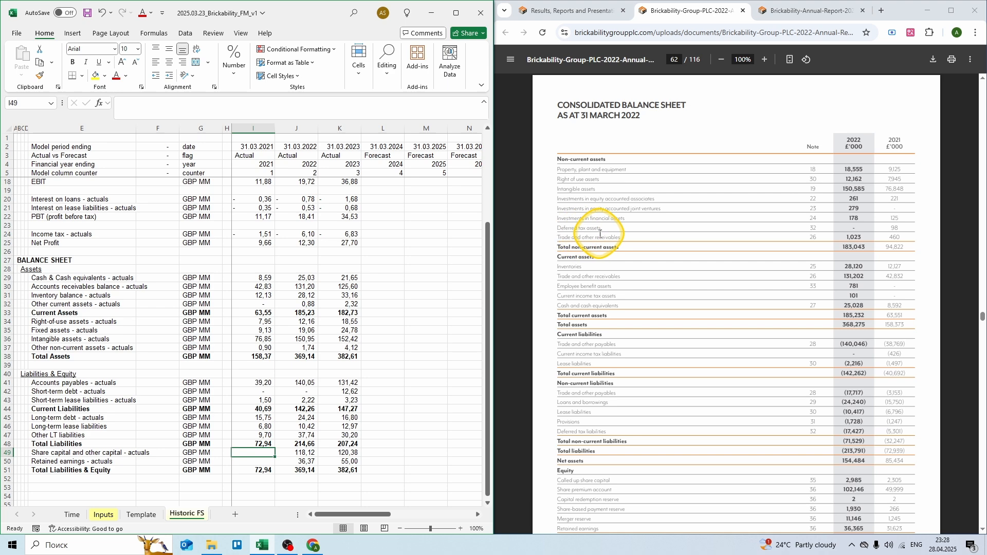
# Step: Enter 2021 share capital as the summed capital items and retained earnings 31,623
pyautogui.scroll(-3, 586, 231)
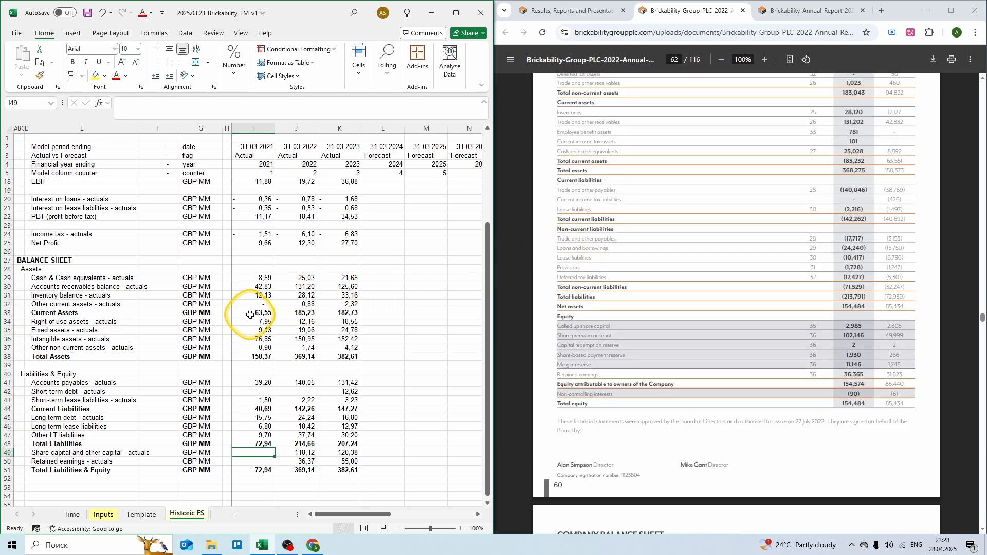
pyautogui.write('= 2,305 + 49,999')
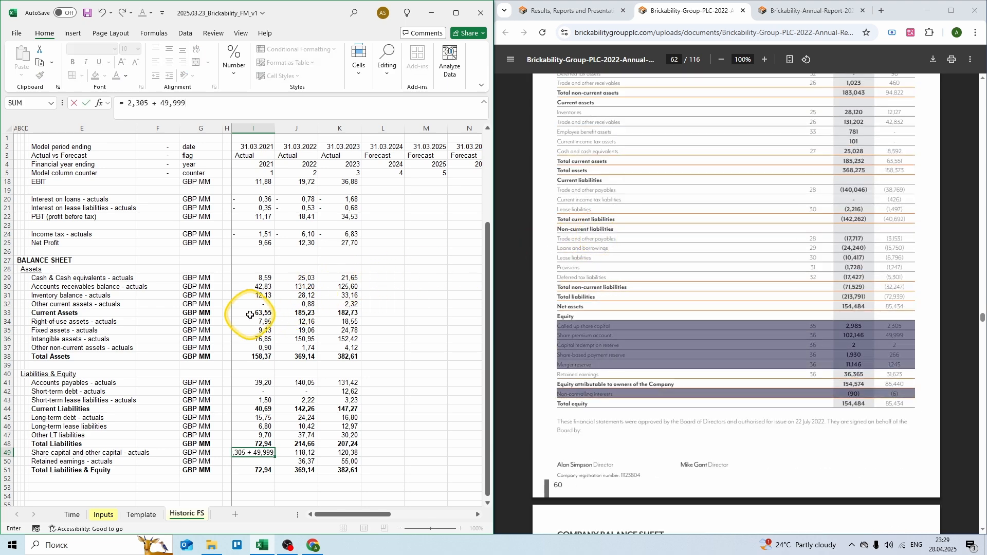
pyautogui.write(' + 0,002 + 0,266 + 1,245 - 0,006')
pyautogui.press('Return')
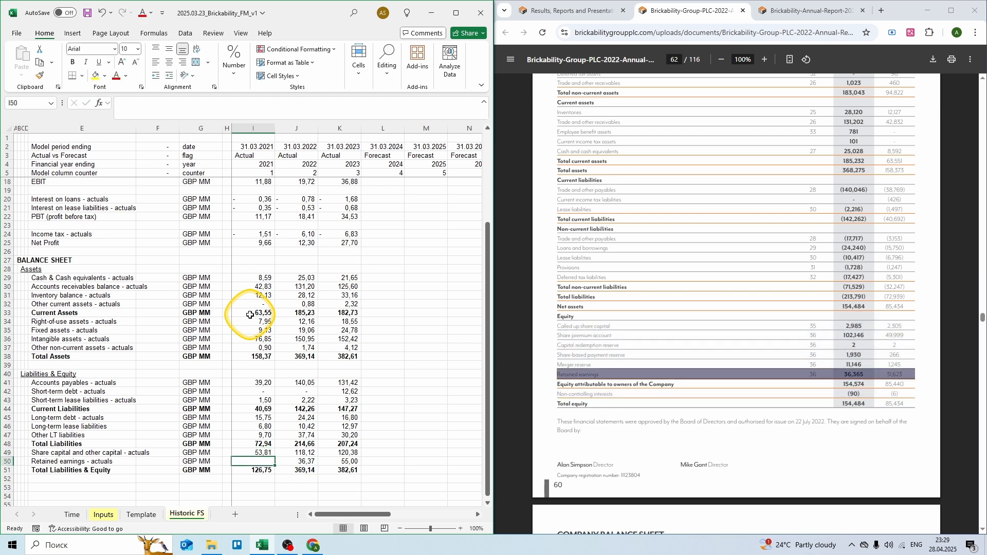
pyautogui.write('= 31,62')
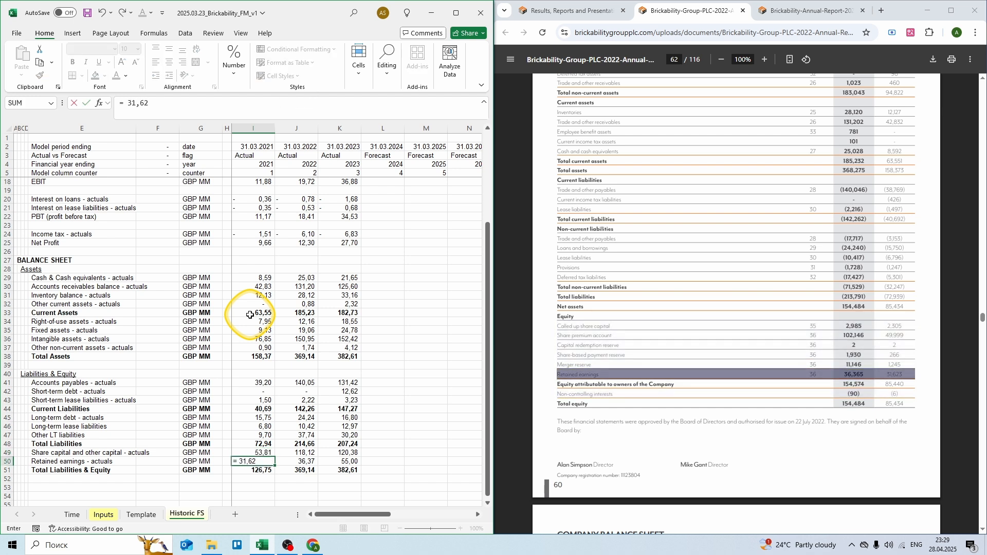
pyautogui.write('3')
pyautogui.hotkey('ctrl', 'Return')
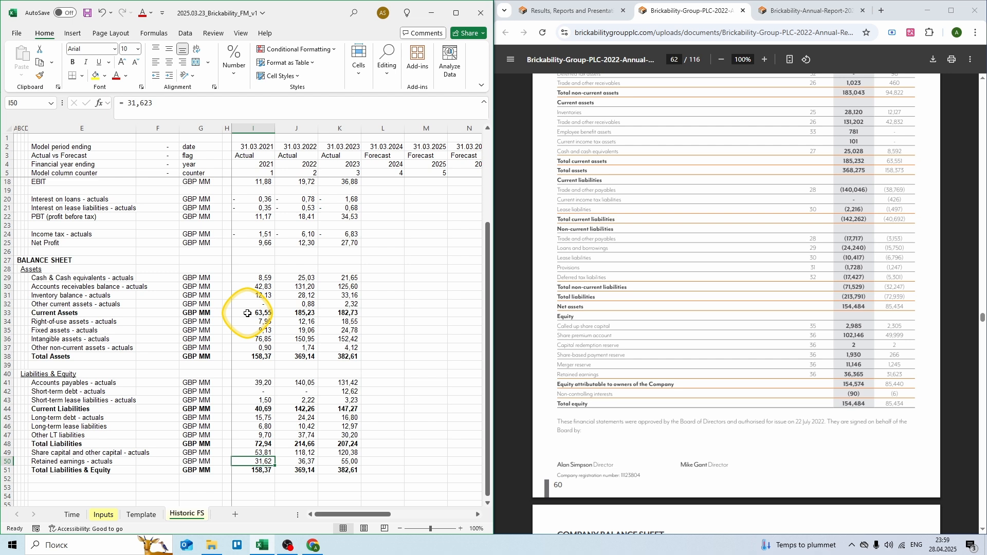
# Step: Type the CASH FLOW header in A53 below the balance sheet
pyautogui.scroll(-4, 176, 364)
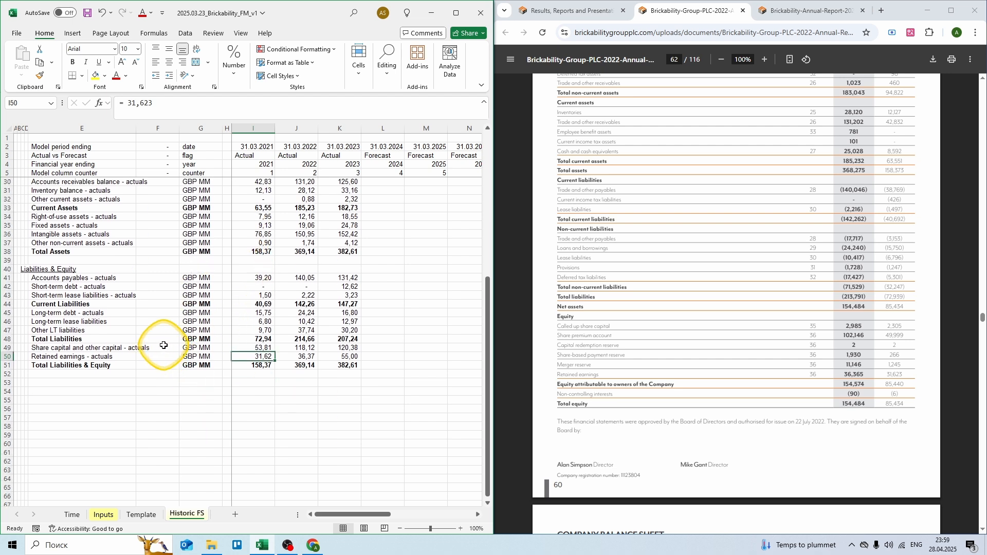
pyautogui.press('Down')
pyautogui.press('Left')
pyautogui.press('Left')
pyautogui.press('Left')
pyautogui.press('Left')
pyautogui.press('Down')
pyautogui.press('Down')
pyautogui.press('Left')
pyautogui.press('Left')
pyautogui.press('Left')
pyautogui.press('Left')
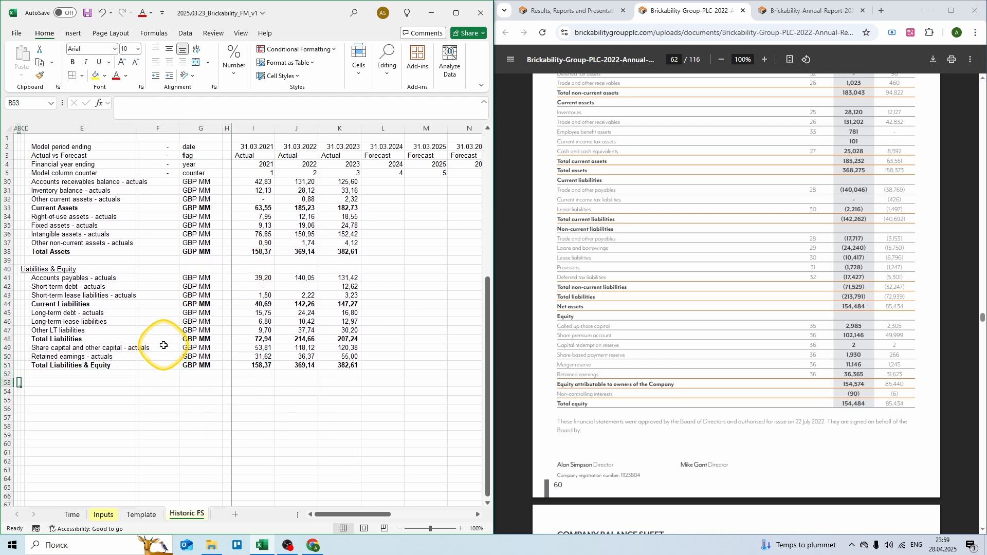
pyautogui.write('CASH FLOW')
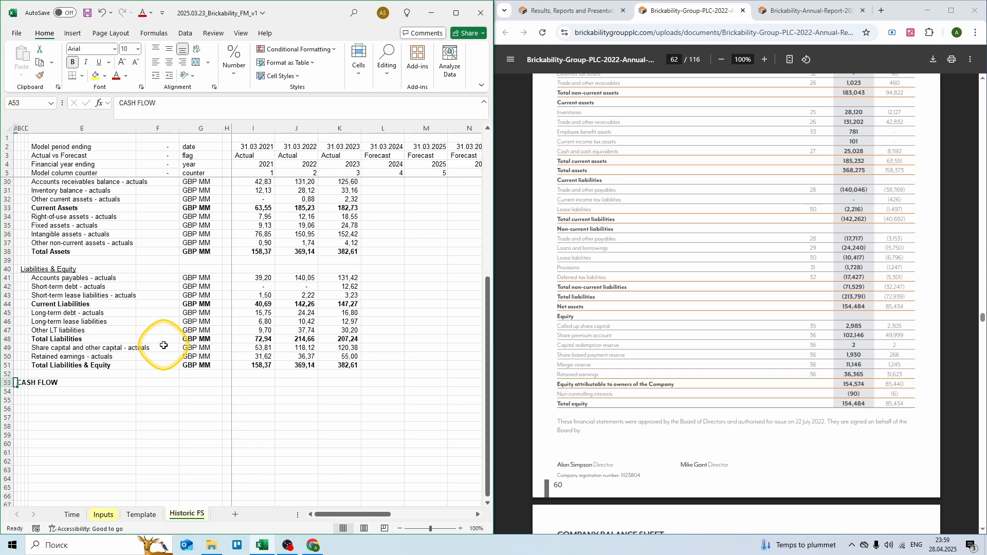
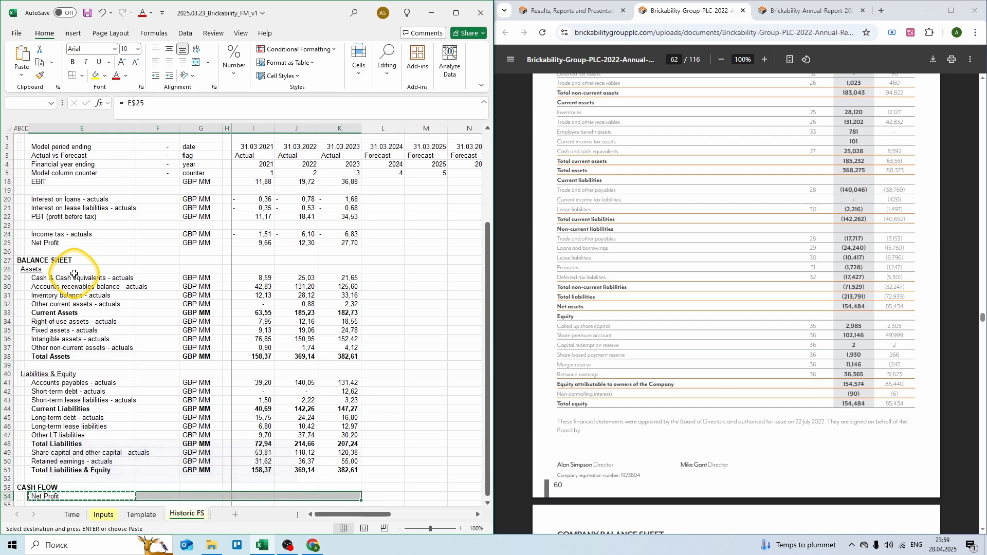
# Step: Paste the Net Profit row under CASH FLOW, linking 9,66, 12,30 and 27,70 from the P&L
pyautogui.press('Return')
pyautogui.scroll(-6, 75, 274)
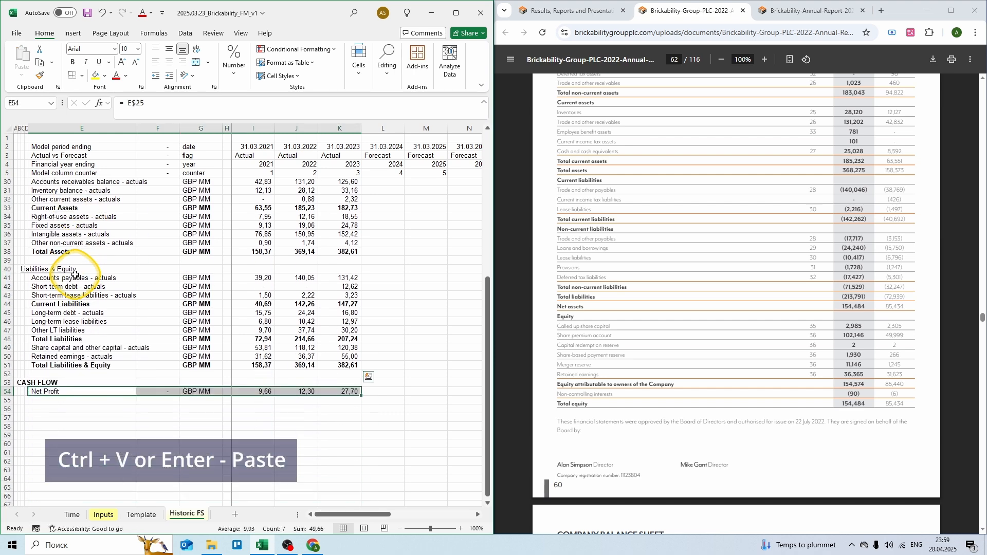
pyautogui.click(78, 345)
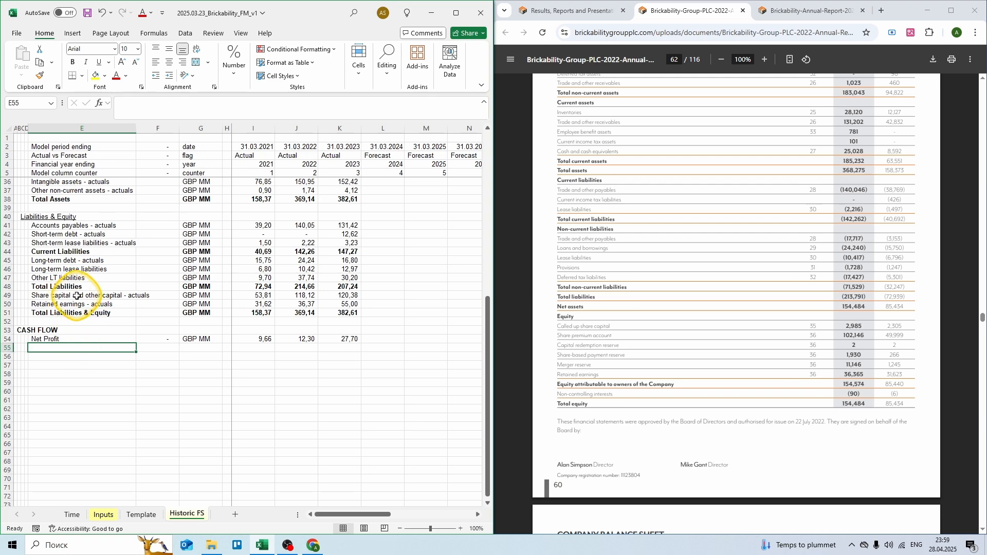
pyautogui.click(792, 10)
# Step: From report page 75, add Depreciation - actuals in GBP MM: =1,143+2,136+6,396 and =1,566+3,101+8,447
pyautogui.write('75')
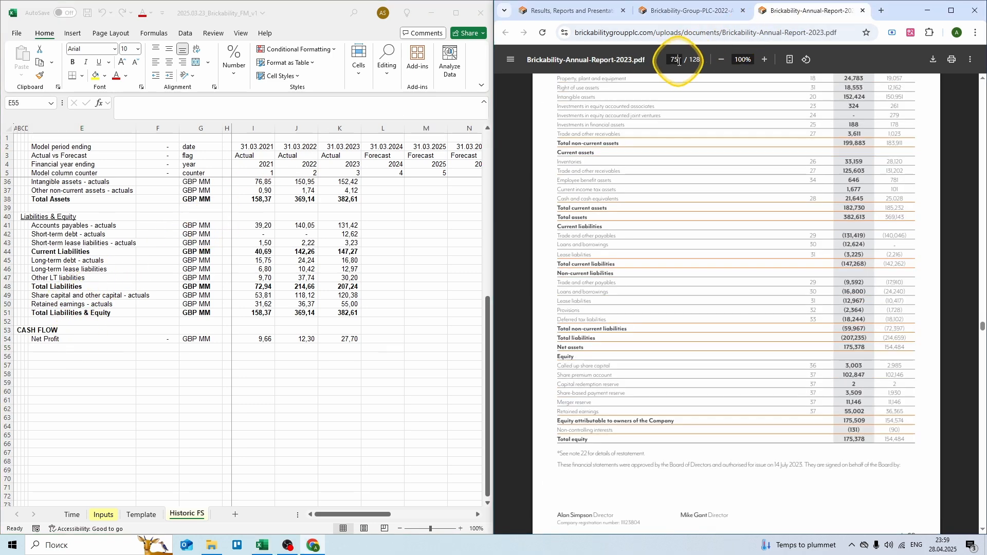
pyautogui.press('Return')
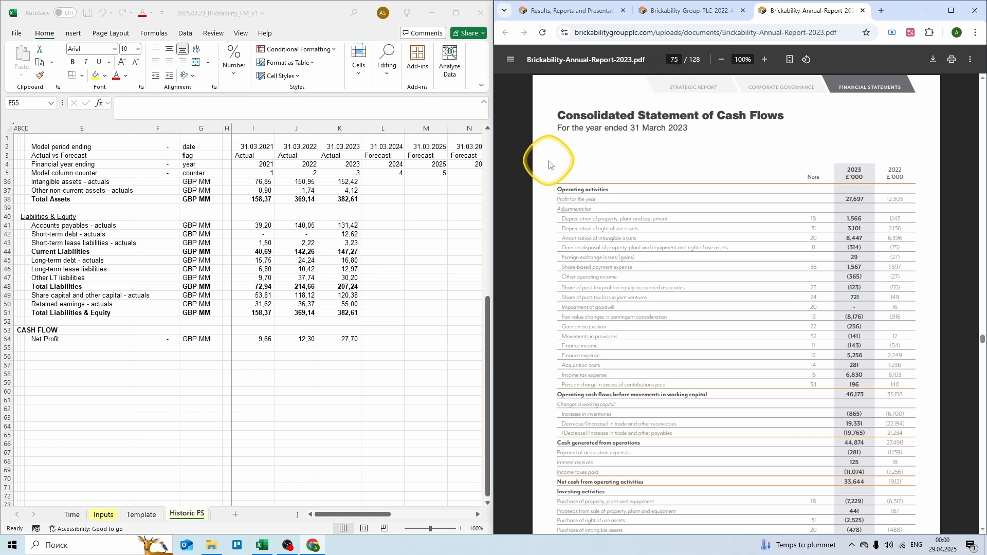
pyautogui.click(99, 348)
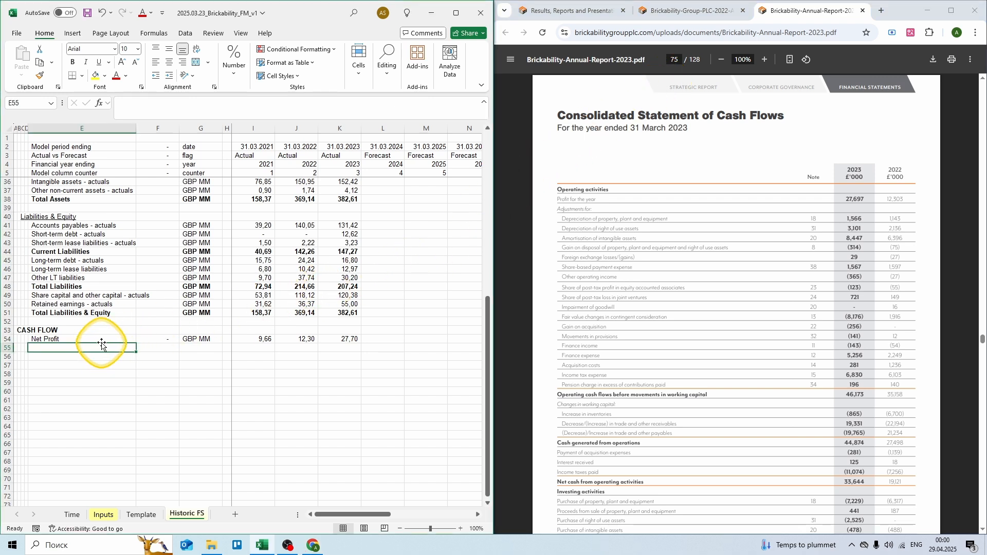
pyautogui.write('Depreciation')
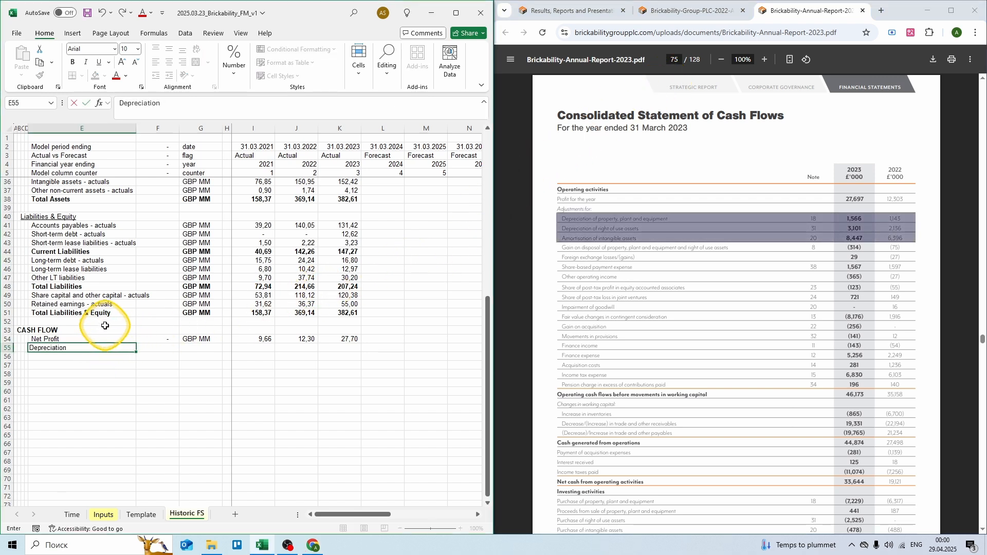
pyautogui.write(' - actuals')
pyautogui.press('Tab')
pyautogui.press('Tab')
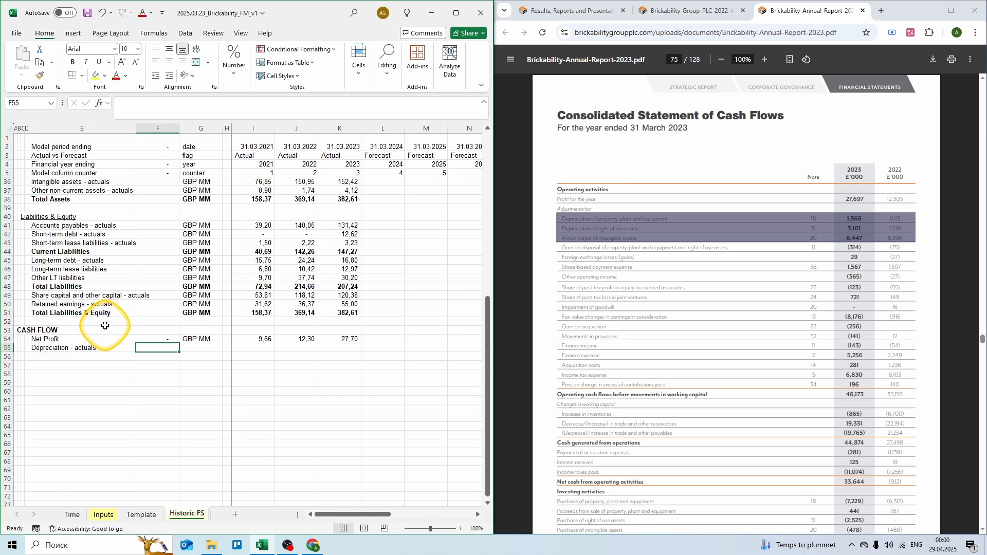
pyautogui.write('GBP MM')
pyautogui.press('Tab')
pyautogui.press('Tab')
pyautogui.press('Tab')
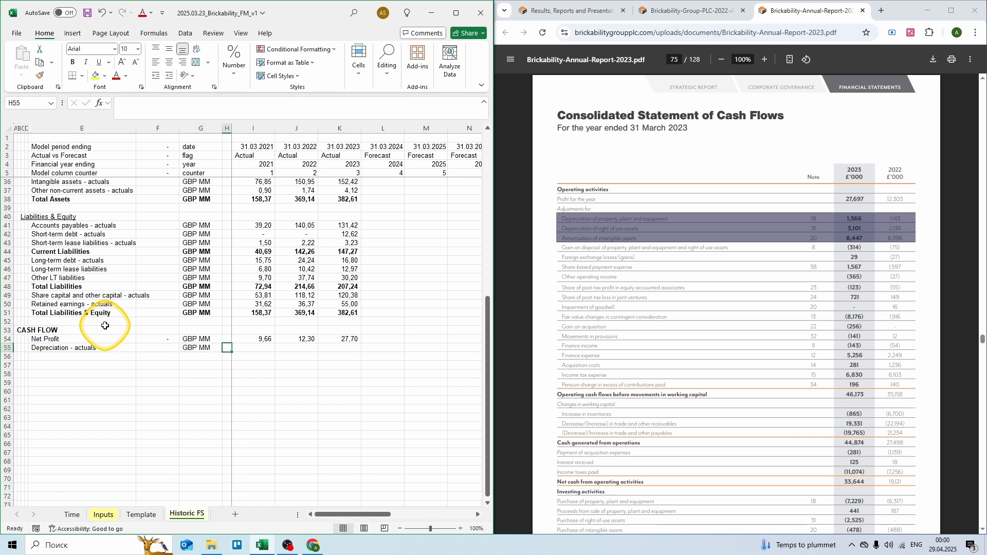
pyautogui.write('= 1,1')
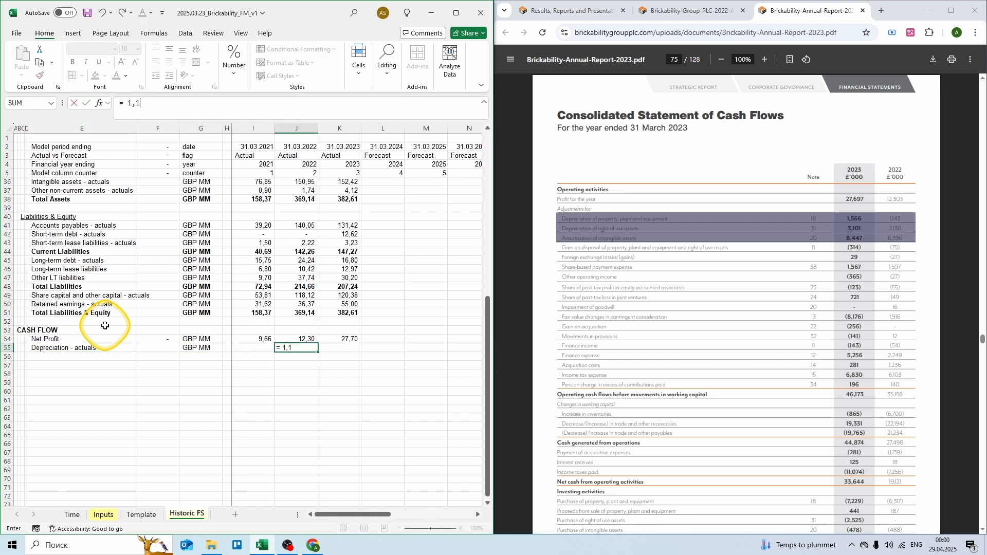
pyautogui.write('43 + 2,136 + 6,396')
pyautogui.press('Tab')
pyautogui.write('=')
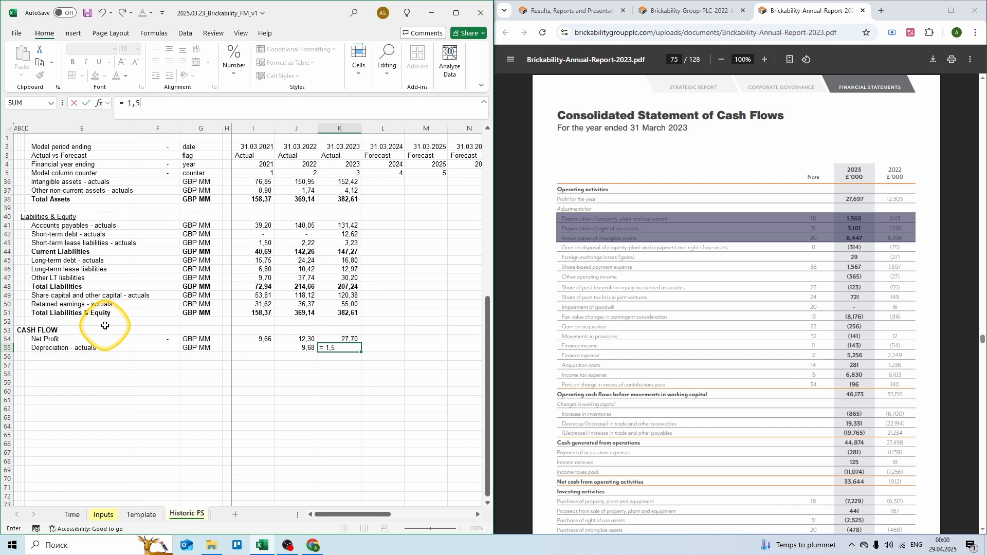
pyautogui.write(' 1,566 + 3,101 + 8,447')
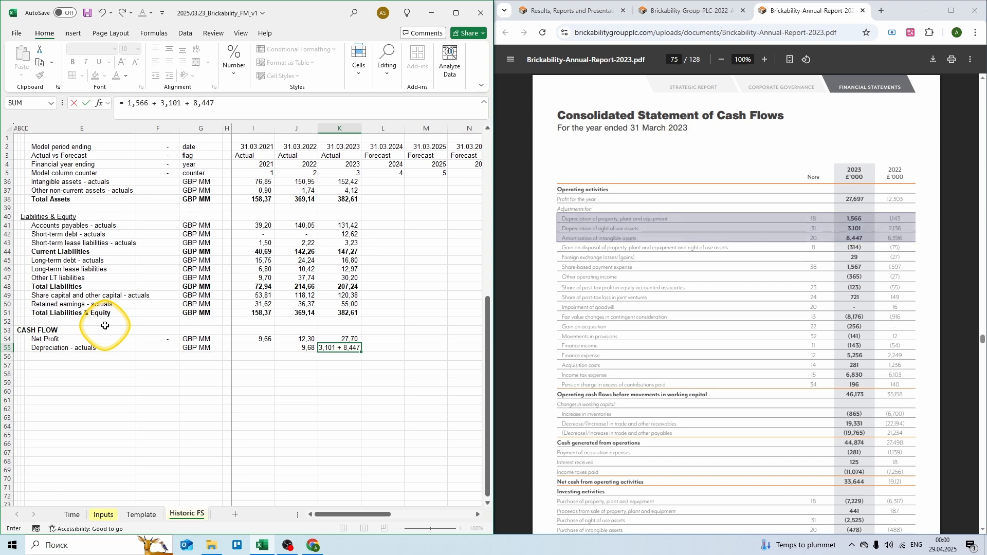
pyautogui.press('Return')
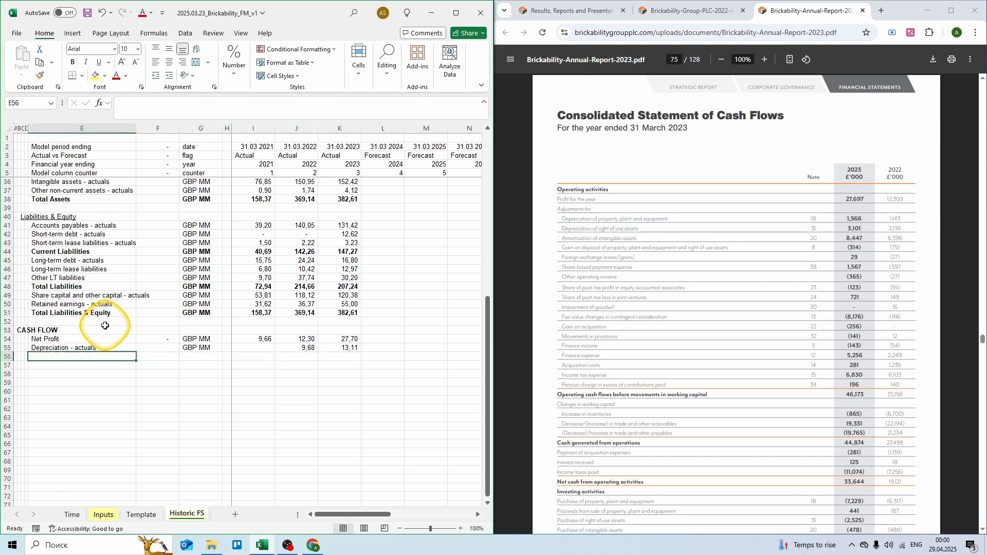
# Step: Link two labels to the P&L interest on loans (row 20) and lease interest (row 21) rows
pyautogui.write('=')
pyautogui.scroll(8, 105, 326)
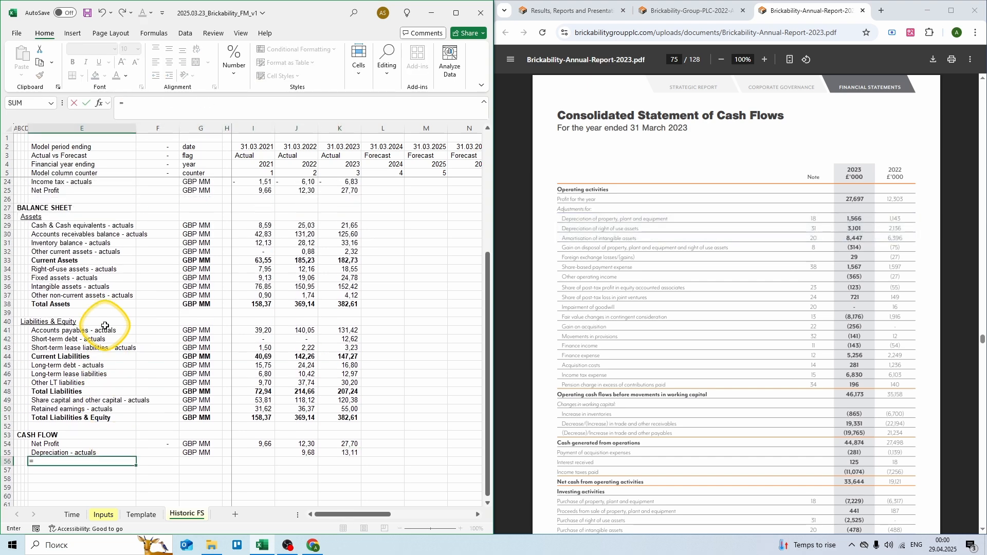
pyautogui.click(97, 253)
pyautogui.press('F4')
pyautogui.press('F4')
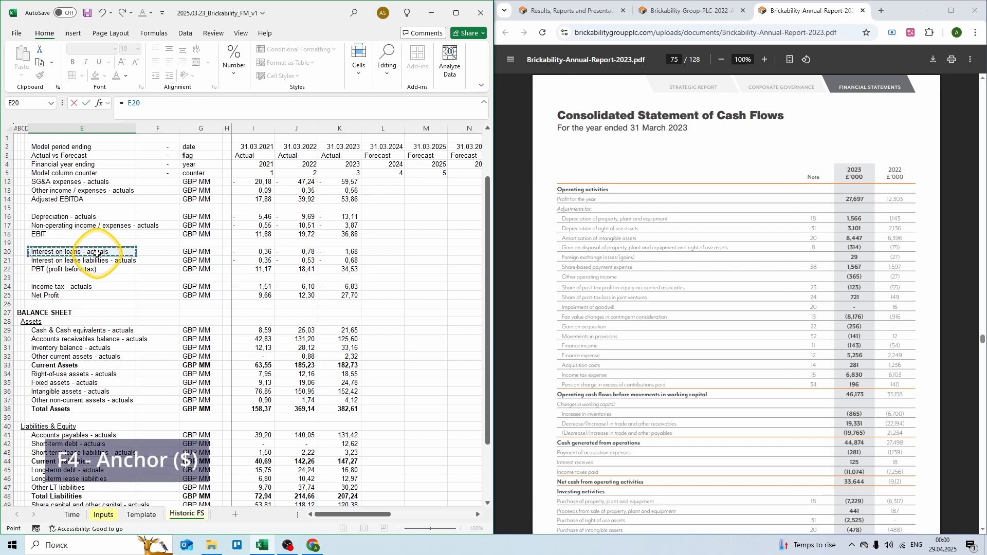
pyautogui.press('Return')
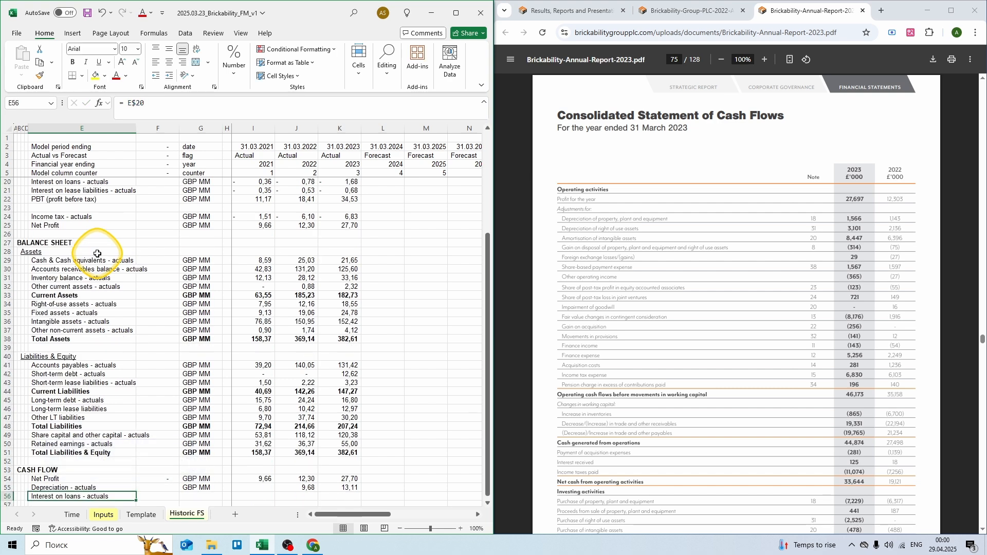
pyautogui.write('=')
pyautogui.scroll(4, 97, 253)
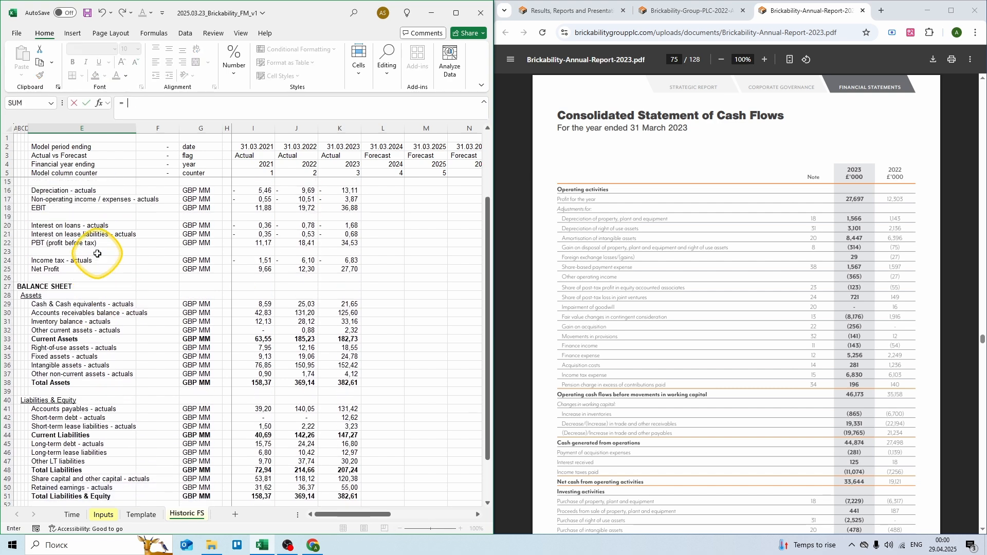
pyautogui.press('F4')
pyautogui.click(92, 281)
pyautogui.press('F4')
pyautogui.press('F4')
pyautogui.hotkey('ctrl', 'Return')
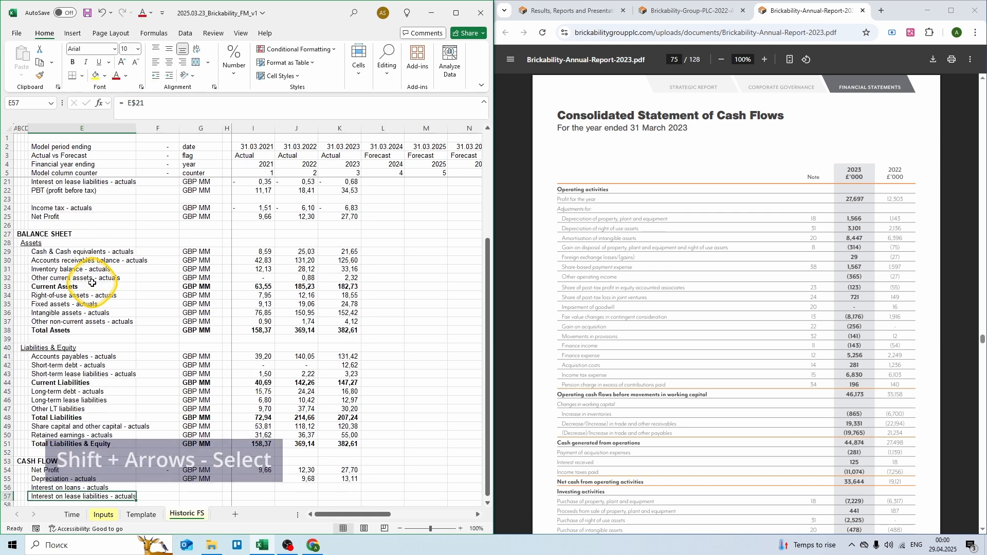
# Step: Fill both interest row links across to the 2023 column
pyautogui.hotkey('shift', 'Up')
pyautogui.hotkey('ctrl', 'c')
pyautogui.hotkey('shift', 'Right')
pyautogui.hotkey('shift', 'Right')
pyautogui.hotkey('shift', 'Right')
pyautogui.hotkey('shift', 'Right')
pyautogui.hotkey('shift', 'Right')
pyautogui.hotkey('shift', 'Right')
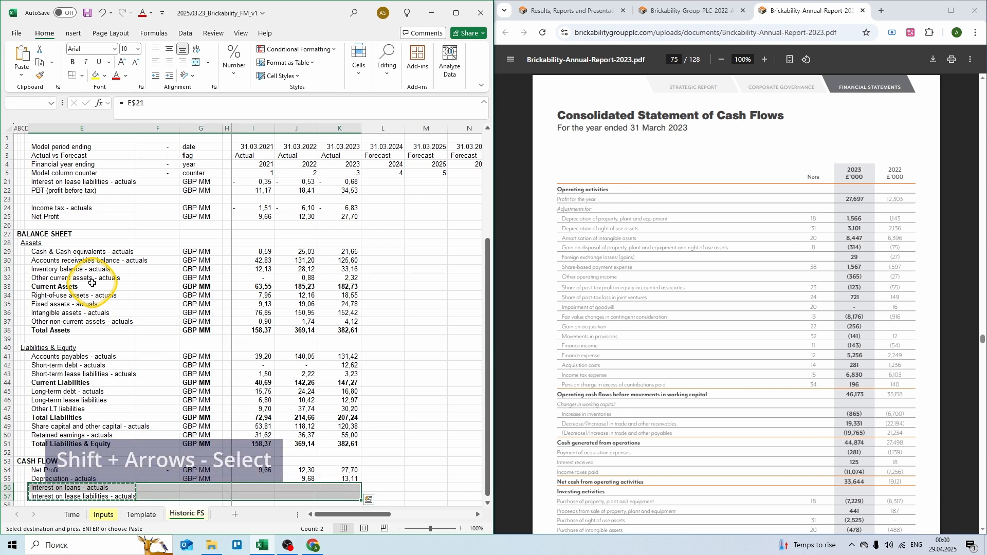
pyautogui.press('Return')
# Step: Multiply the 2021 loan and lease interest formulas by -1 to make them positive
pyautogui.press('Right')
pyautogui.press('Right')
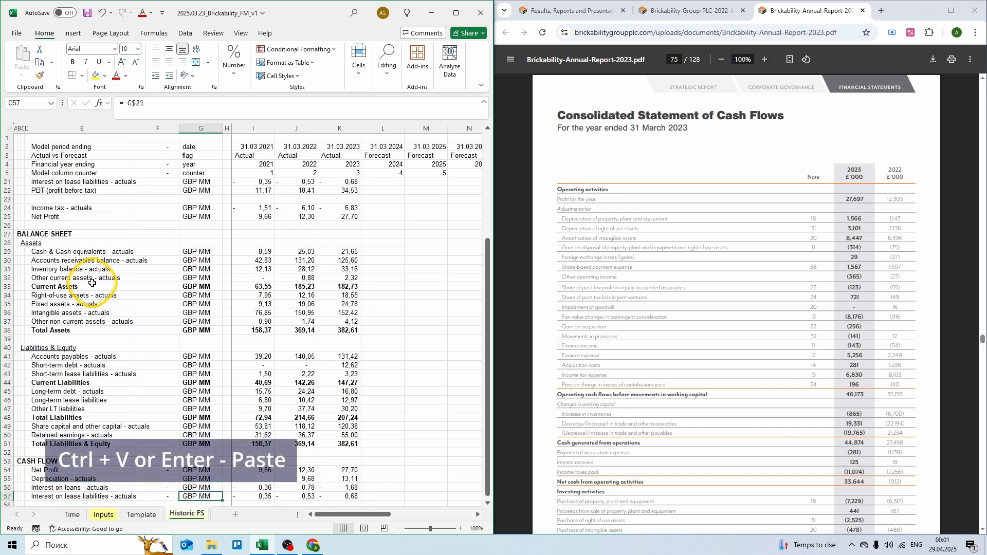
pyautogui.press('Right')
pyautogui.press('Up')
pyautogui.press('Right')
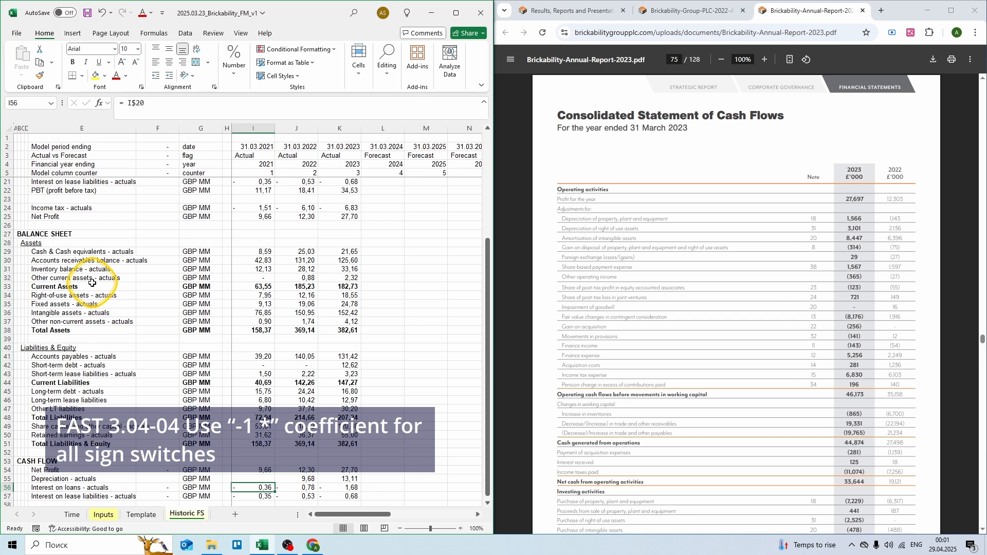
pyautogui.press('F2')
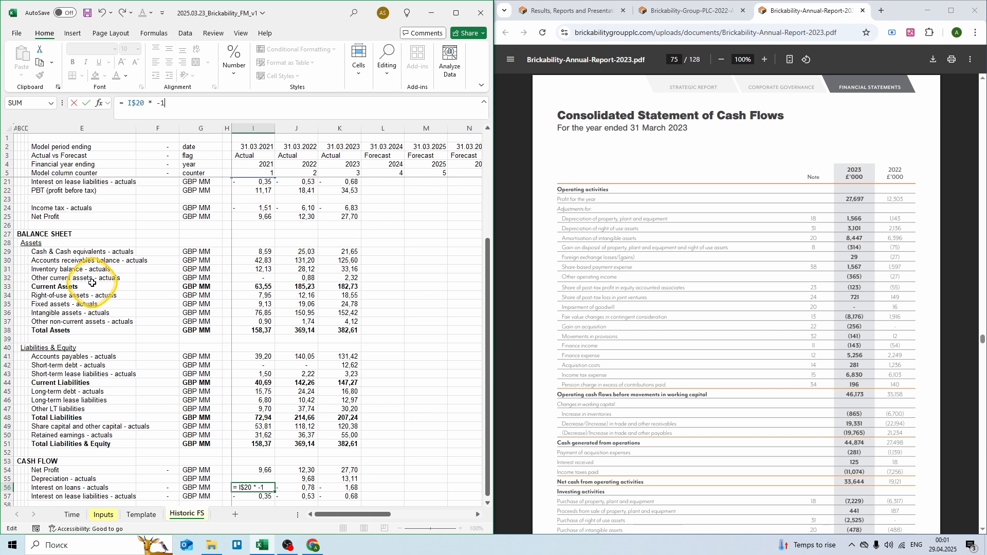
pyautogui.press('Return')
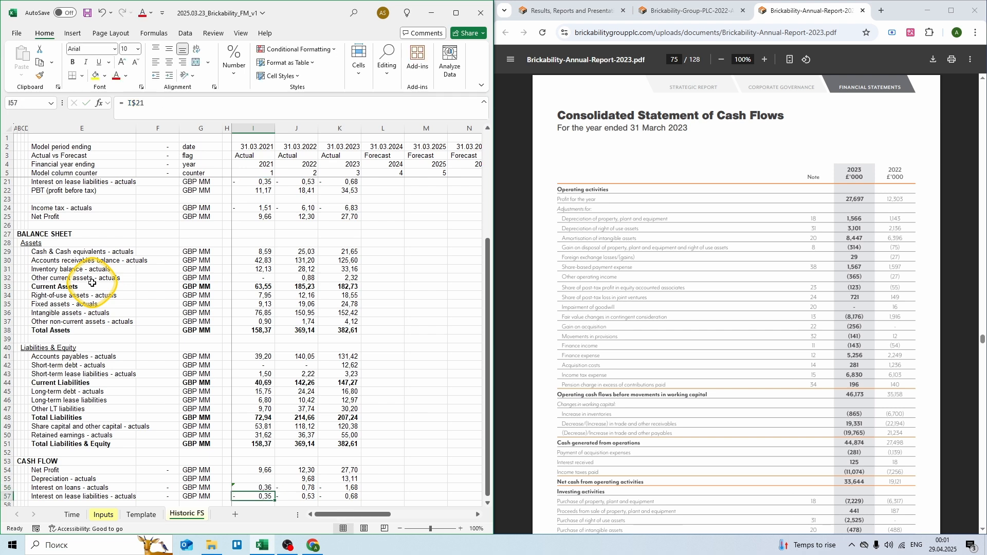
pyautogui.press('F2')
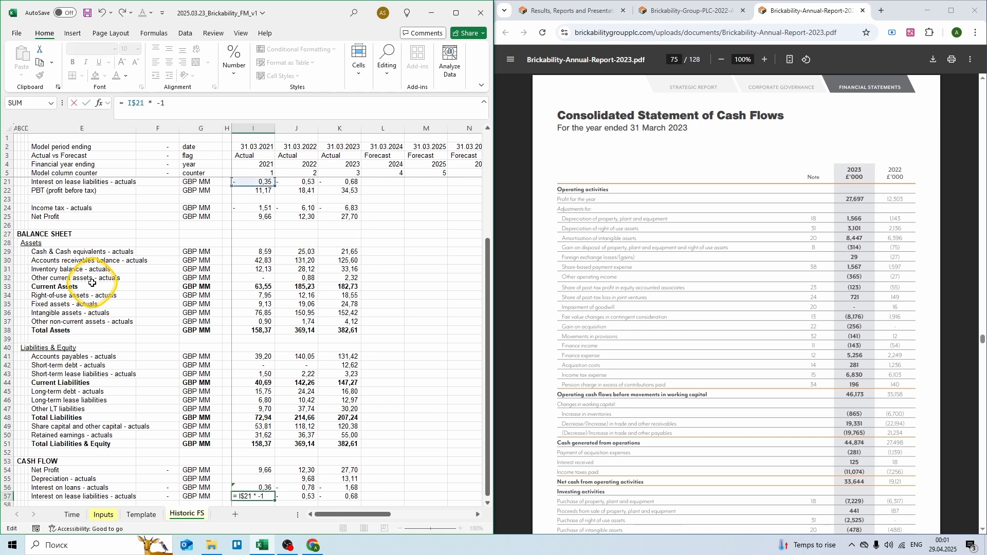
pyautogui.hotkey('ctrl', 'Return')
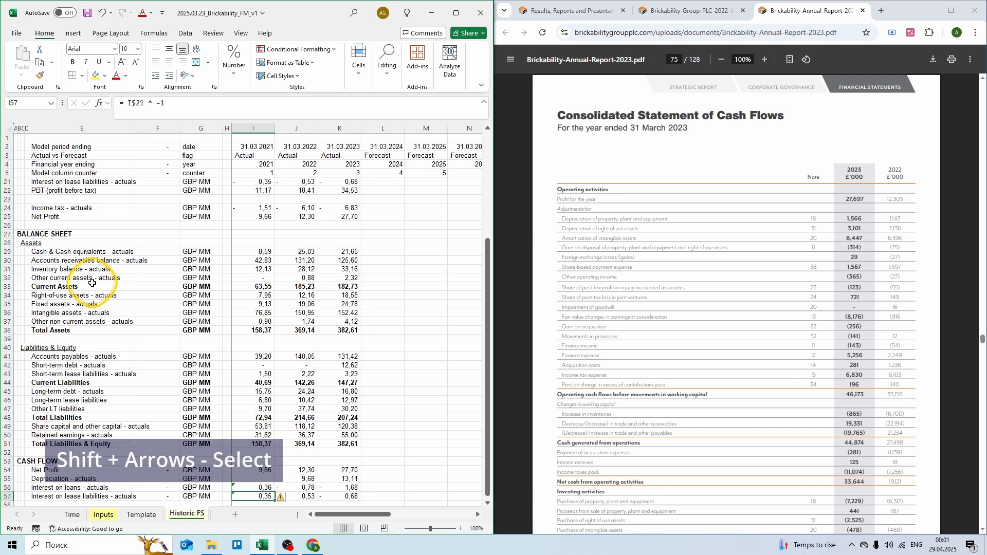
# Step: Copy the sign-flipped interest formulas into the 2022 and 2023 columns
pyautogui.hotkey('shift', 'Up')
pyautogui.hotkey('ctrl', 'c')
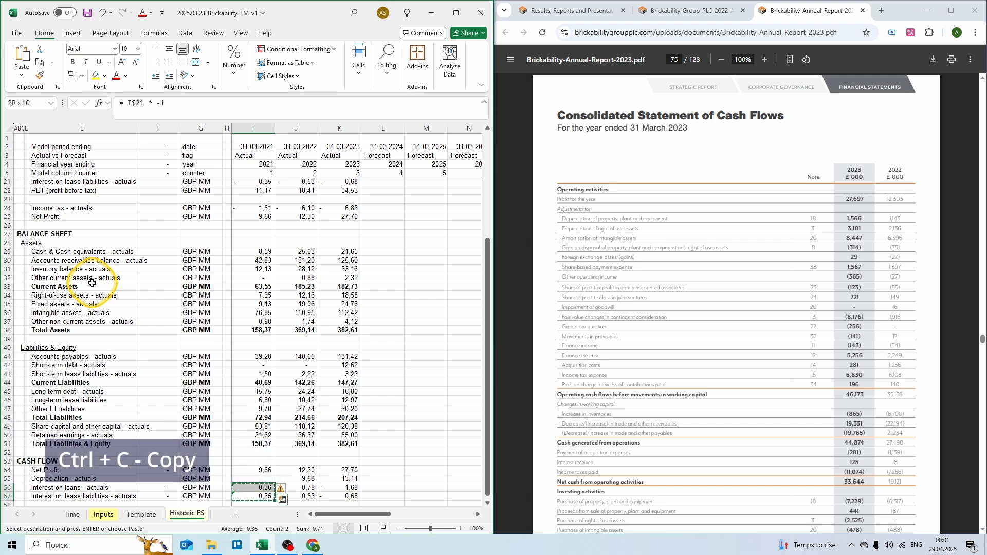
pyautogui.hotkey('shift', 'Right')
pyautogui.hotkey('shift', 'Right')
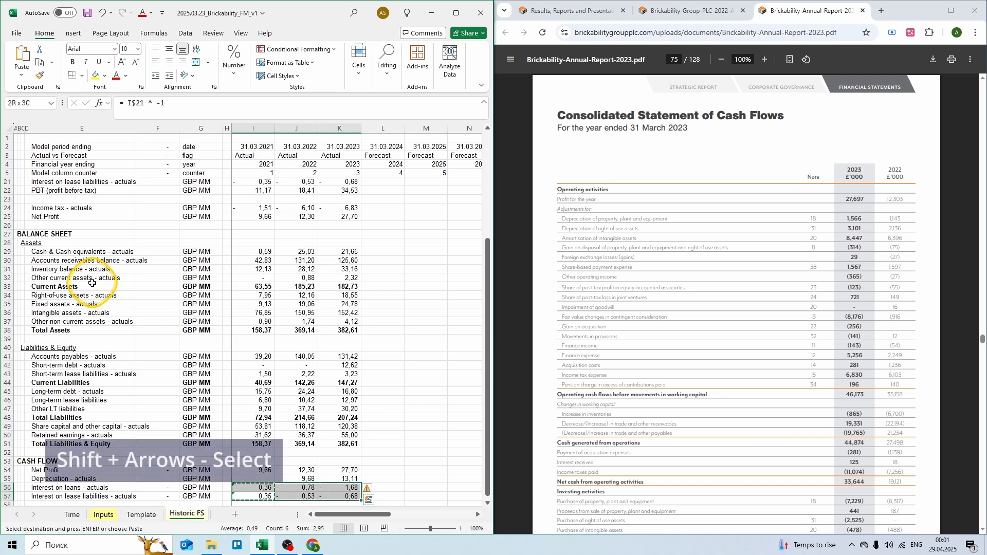
pyautogui.press('Return')
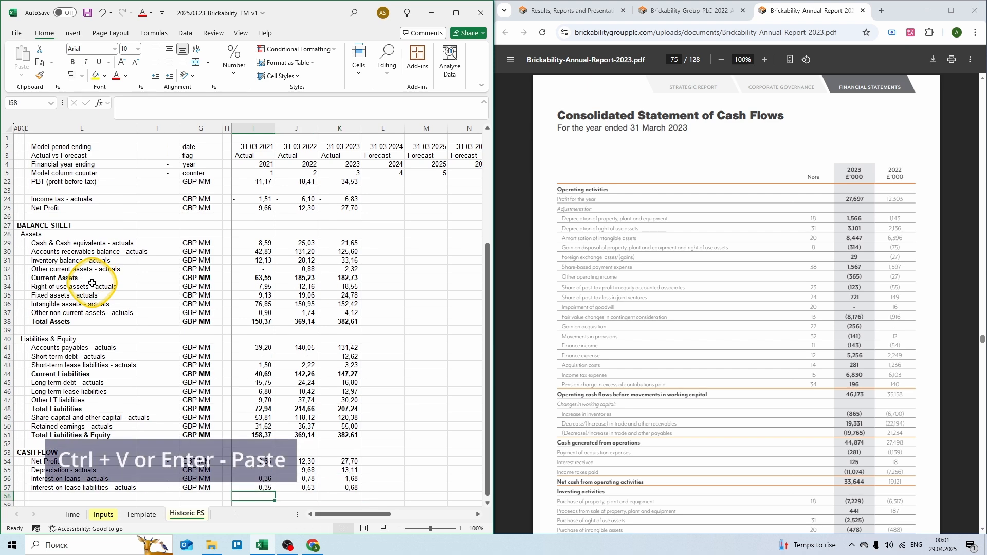
pyautogui.scroll(-3, 93, 283)
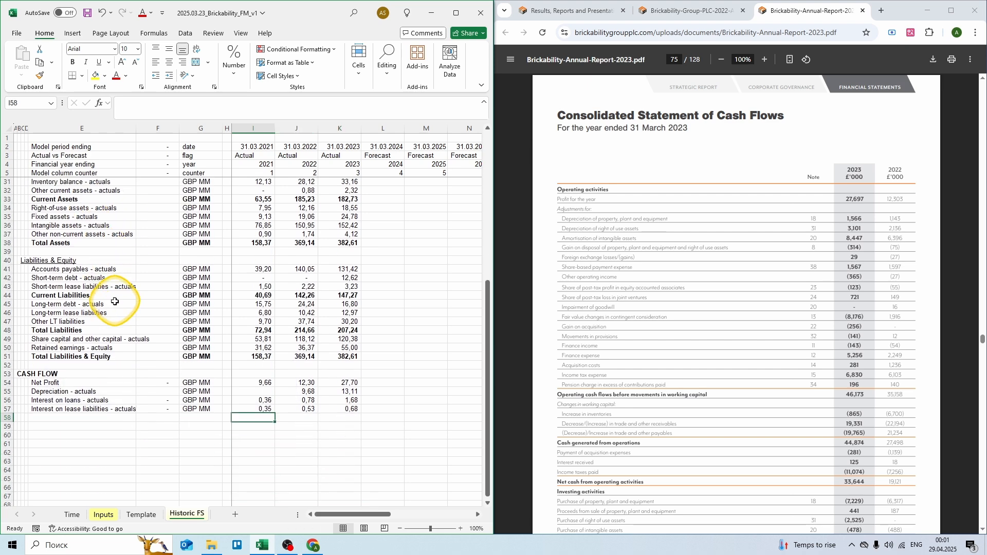
pyautogui.click(83, 418)
# Step: Add Change in working capital - actuals in GBP MM: =-6,7-22,194+21,23 and =-0,865+19,331-19,765
pyautogui.write('Change i')
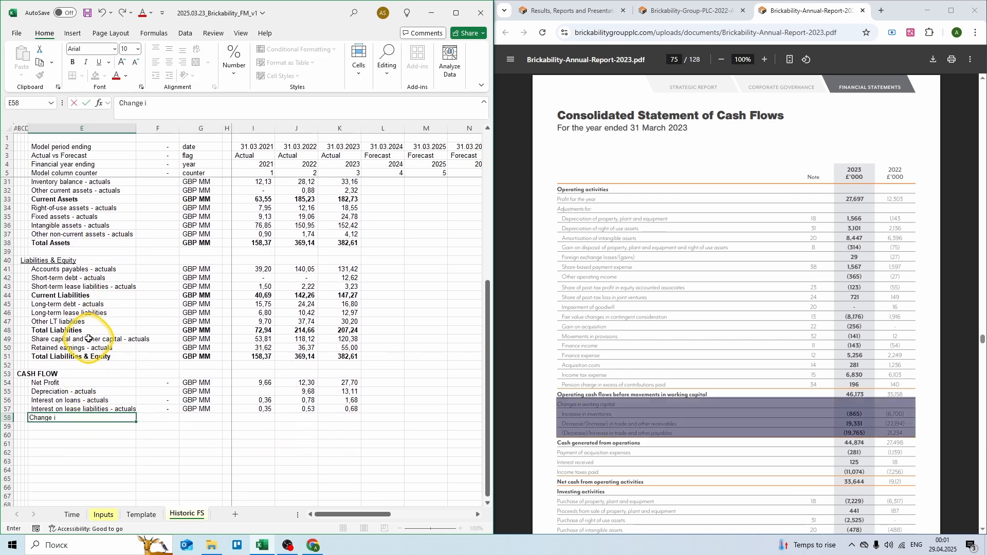
pyautogui.write('n working capital - actuals')
pyautogui.press('Tab')
pyautogui.press('Tab')
pyautogui.write('GBP MM')
pyautogui.press('Tab')
pyautogui.press('Tab')
pyautogui.press('Tab')
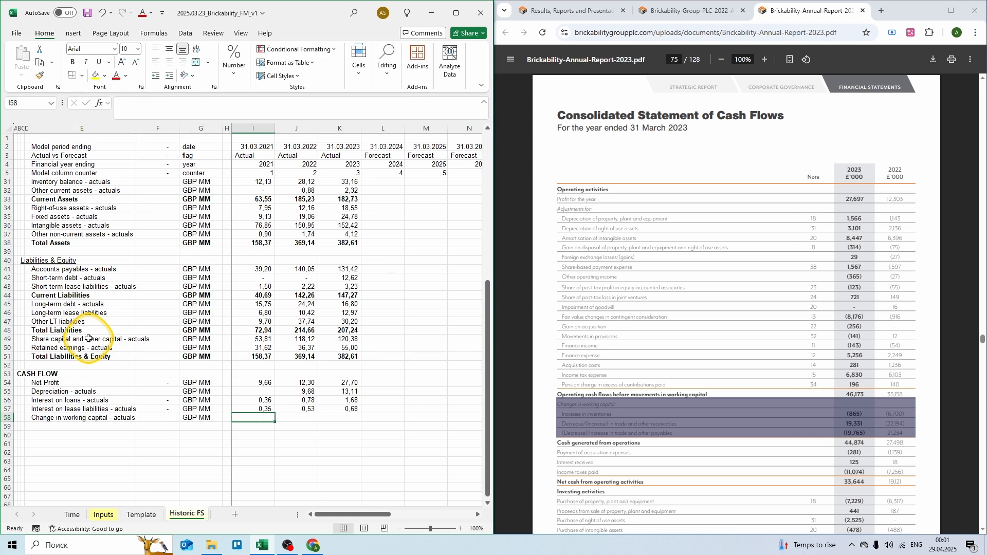
pyautogui.write('= -')
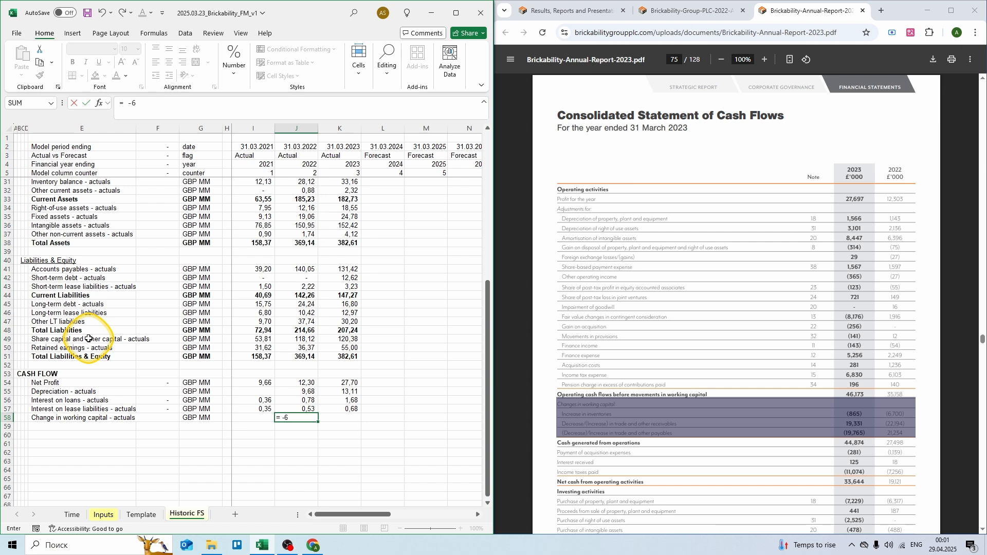
pyautogui.write('6,7 - 22,194 + 21,234')
pyautogui.press('Tab')
pyautogui.write('= -0,865 + 19,331 - 19,765')
pyautogui.press('Return')
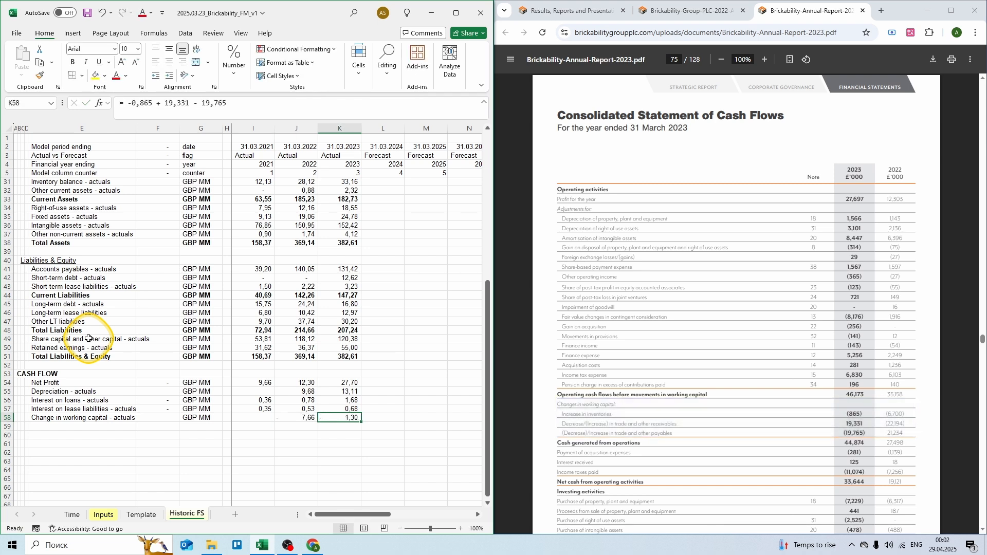
pyautogui.press('Left')
pyautogui.press('Left')
pyautogui.press('Left')
pyautogui.press('Left')
# Step: Add Other operating cash flows - actuals in GBP MM, 2022 summing report adjustments minus both interest rows
pyautogui.write('O')
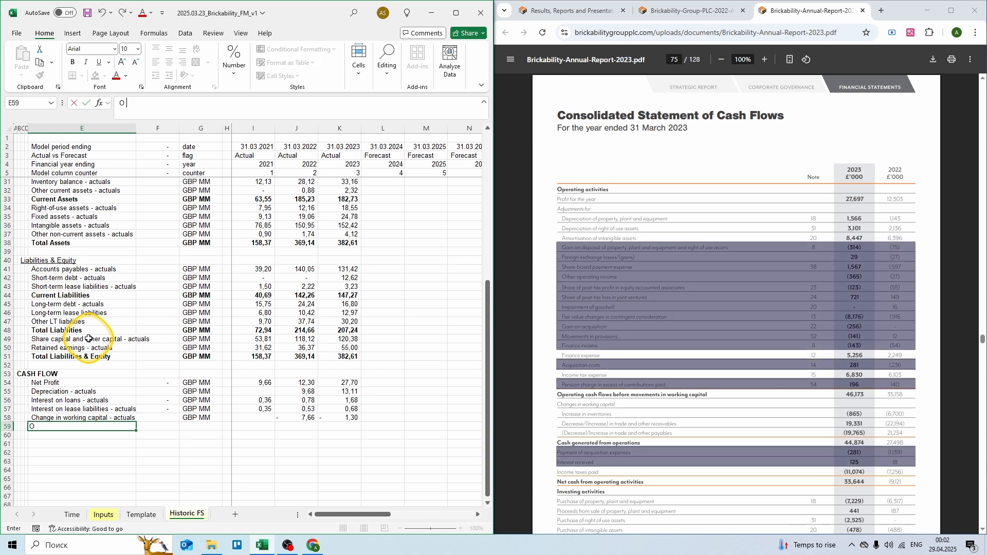
pyautogui.write('ther operating cash flows -')
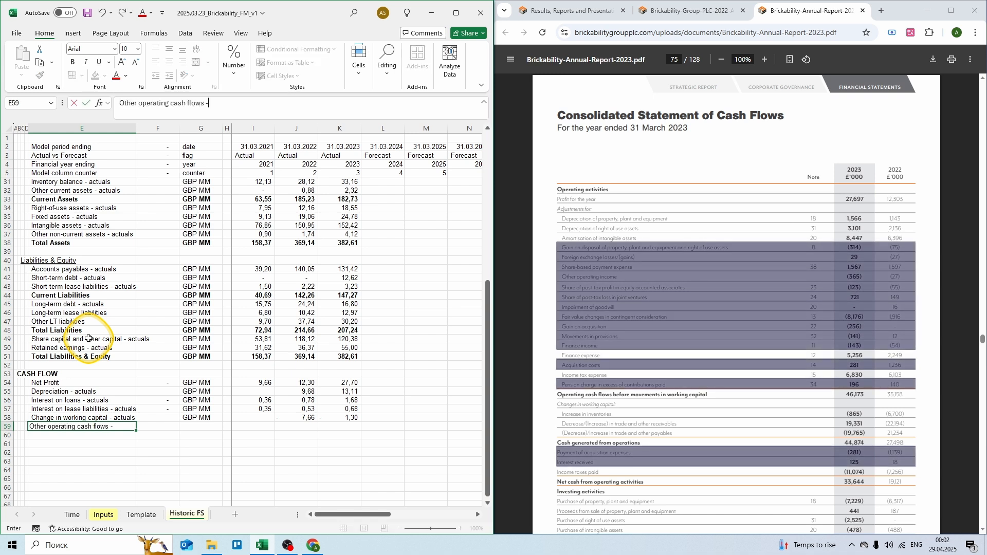
pyautogui.write(' actuals')
pyautogui.press('Tab')
pyautogui.press('Tab')
pyautogui.write('GBP MM')
pyautogui.press('Tab')
pyautogui.press('Tab')
pyautogui.press('Tab')
pyautogui.write('= -0,075 - 0,0')
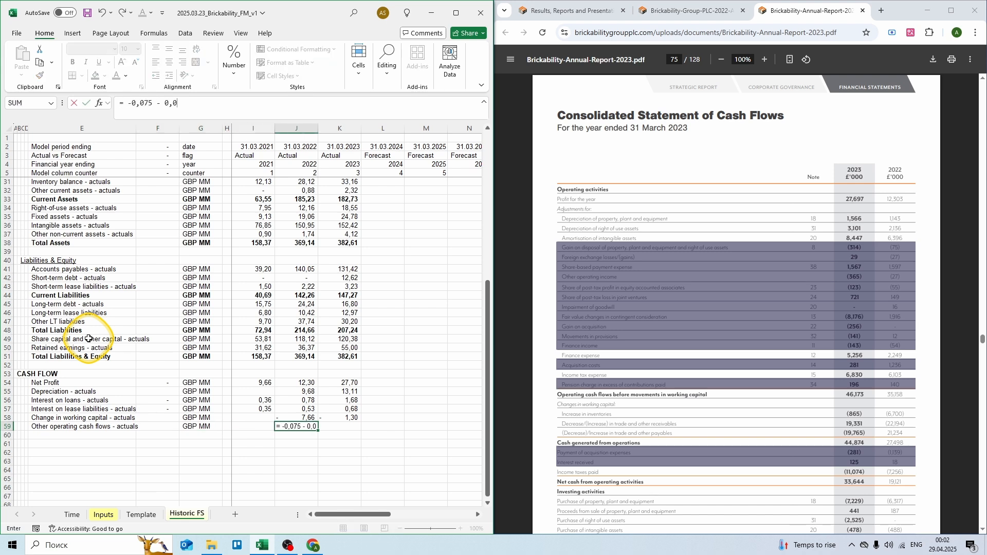
pyautogui.write('27 + 1,597 - 0,027')
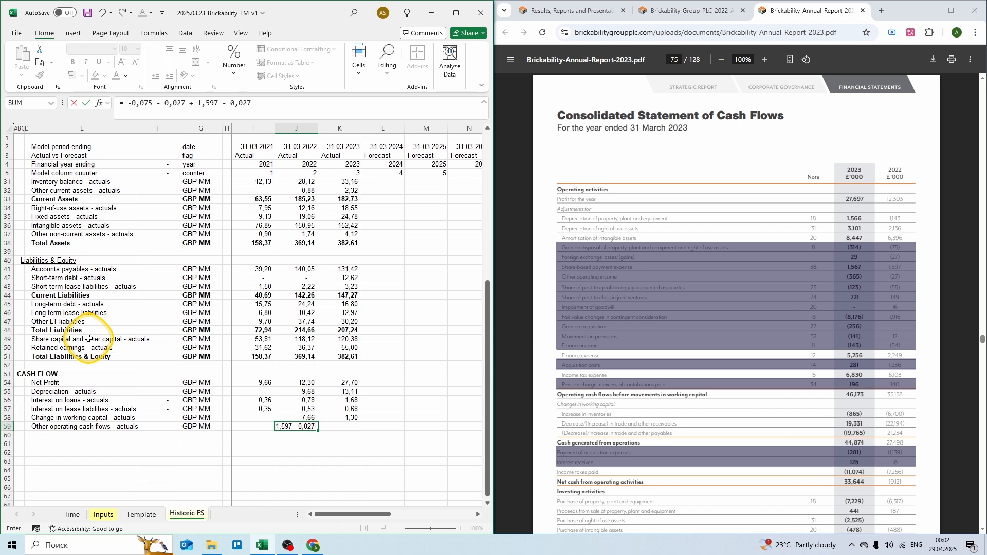
pyautogui.write(' - 0,055 + 0,149 + 0,016 + 1,916 + 0,012 -')
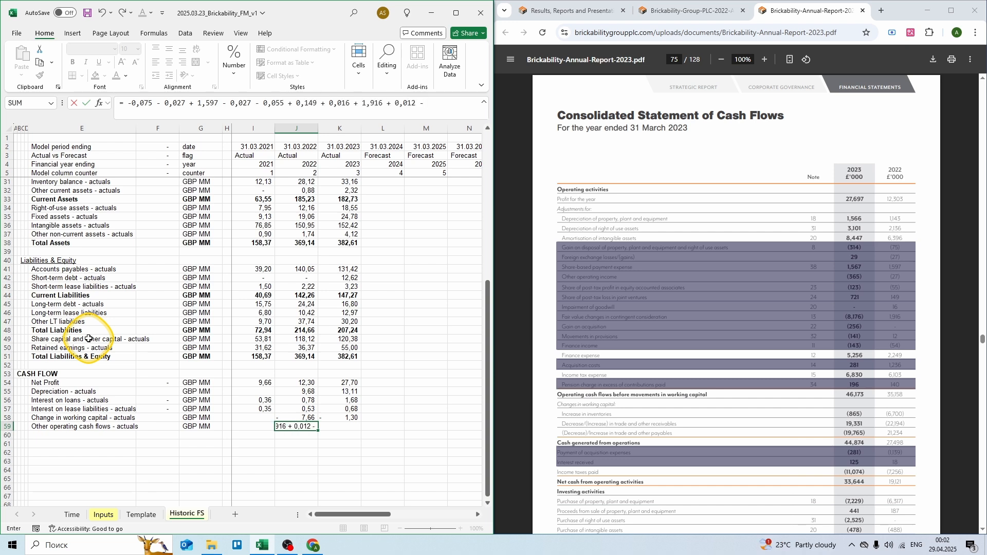
pyautogui.write(' 0,054 + 1,236 + 0,14 - 1,139 + 0,018 + (')
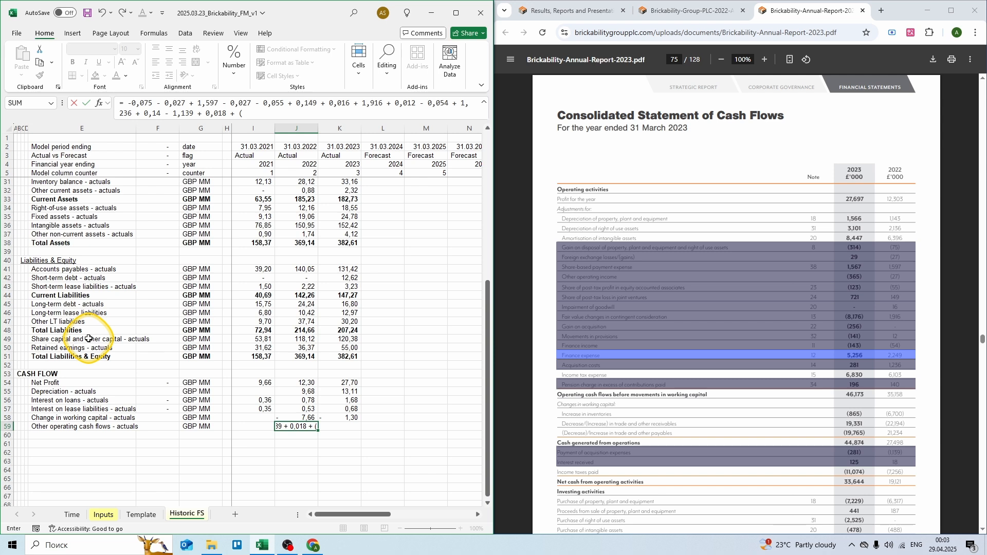
pyautogui.write('2,249 -')
pyautogui.press('Up')
pyautogui.press('Up')
pyautogui.write('-')
pyautogui.press('Up')
pyautogui.press('Up')
pyautogui.press('Up')
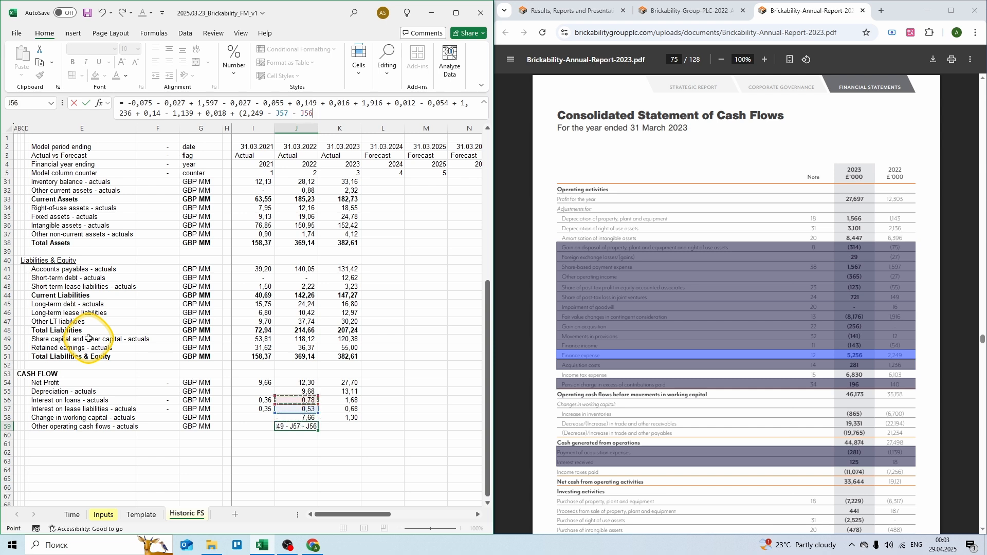
pyautogui.write(')')
pyautogui.hotkey('ctrl', 'Return')
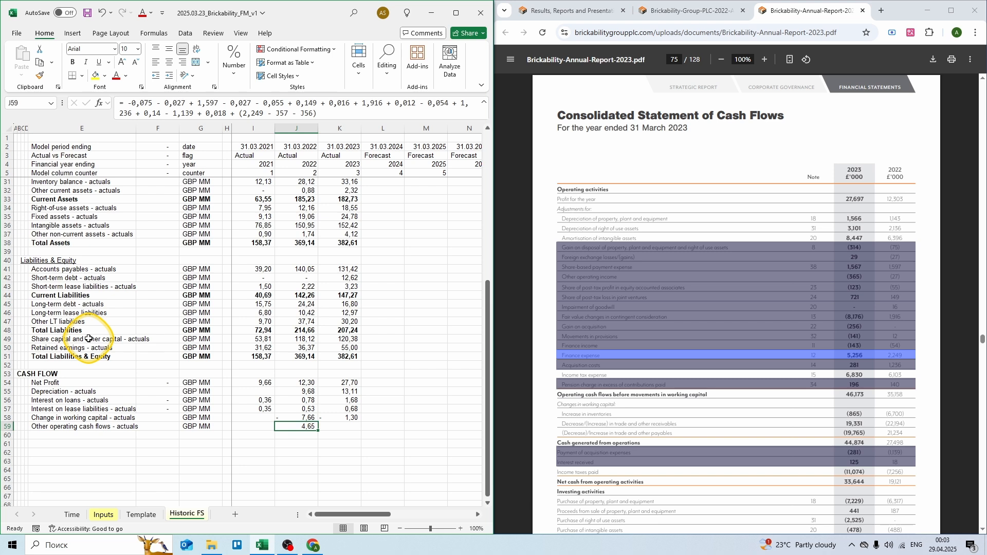
# Step: Start the 2023 formula summing the report adjustments minus the two interest rows
pyautogui.press('Right')
pyautogui.write('=')
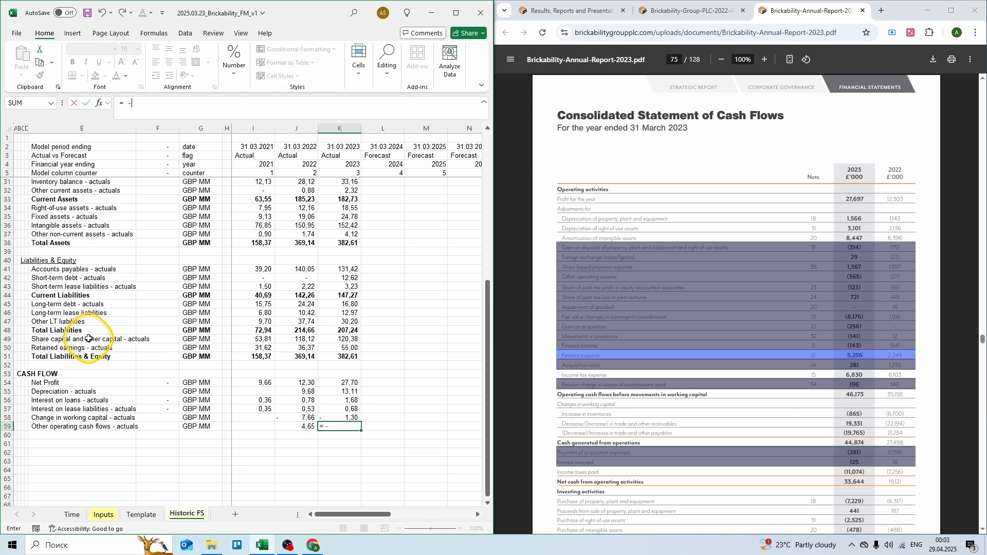
pyautogui.write(' -0,314 + 0,029 + 1,567 - 0,365 - 0,123 + 0,')
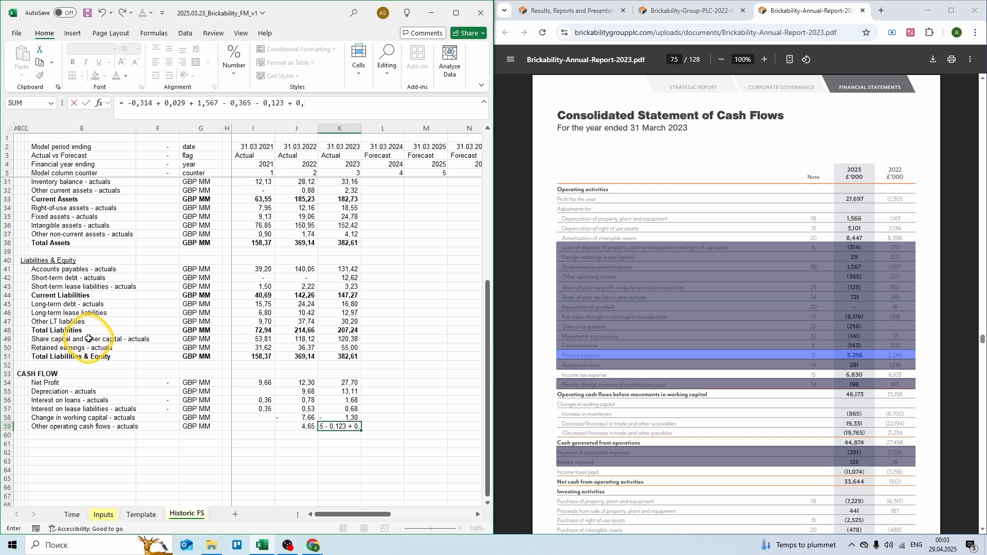
pyautogui.write('721 - 8,176 - 0,256 - 0,141 - 0,143 + 0,281 + 0,196 - 0,281 + 0,125 + (5,256')
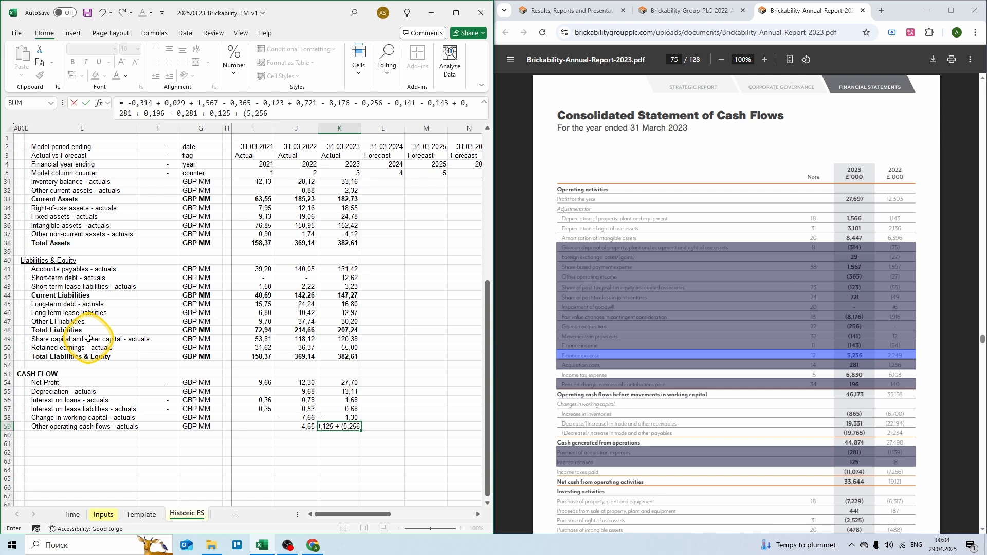
pyautogui.press('Up')
pyautogui.press('Up')
pyautogui.press('Up')
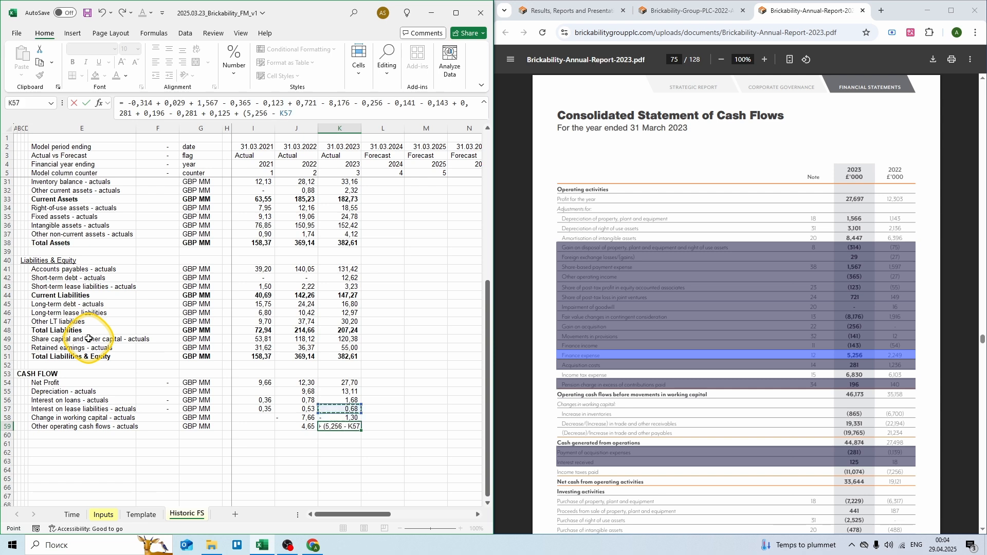
pyautogui.write('-')
pyautogui.press('Up')
pyautogui.press('Up')
# Step: Complete the 2023 other operating cash flows formula, giving -3,98
pyautogui.write(')')
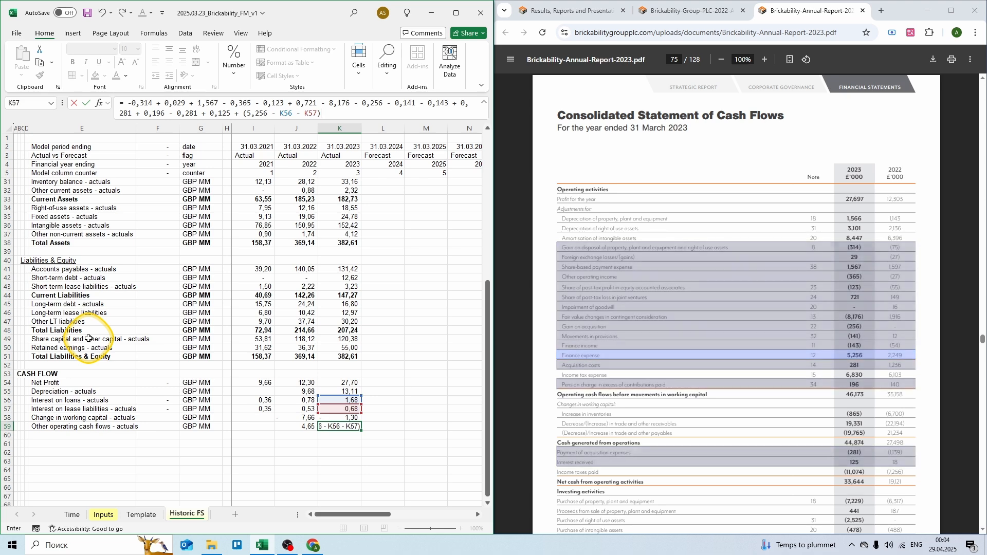
pyautogui.press('Return')
pyautogui.press('Left')
pyautogui.press('Left')
pyautogui.press('Left')
pyautogui.press('Left')
pyautogui.press('Left')
pyautogui.press('Left')
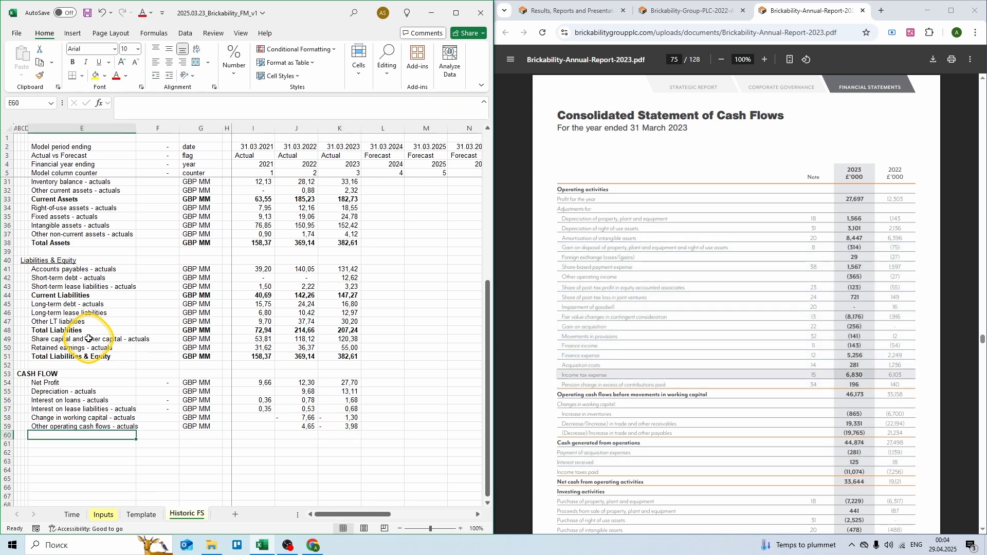
# Step: Link row 60 to the P&L income tax row 24 and copy it across to 2023
pyautogui.write('=')
pyautogui.scroll(2, 88, 339)
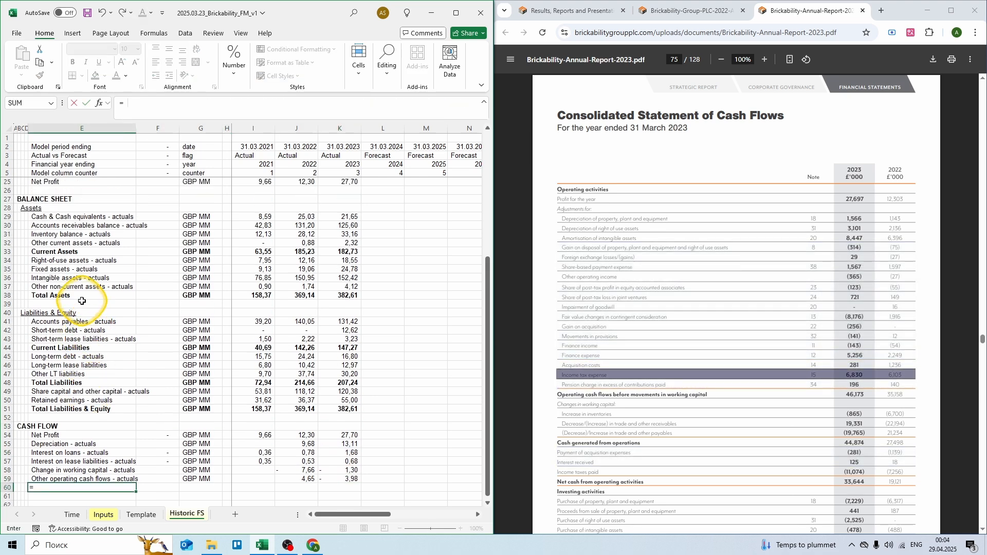
pyautogui.scroll(3, 77, 286)
pyautogui.click(80, 253)
pyautogui.press('F4')
pyautogui.press('F4')
pyautogui.hotkey('ctrl', 'Return')
pyautogui.scroll(-5, 80, 253)
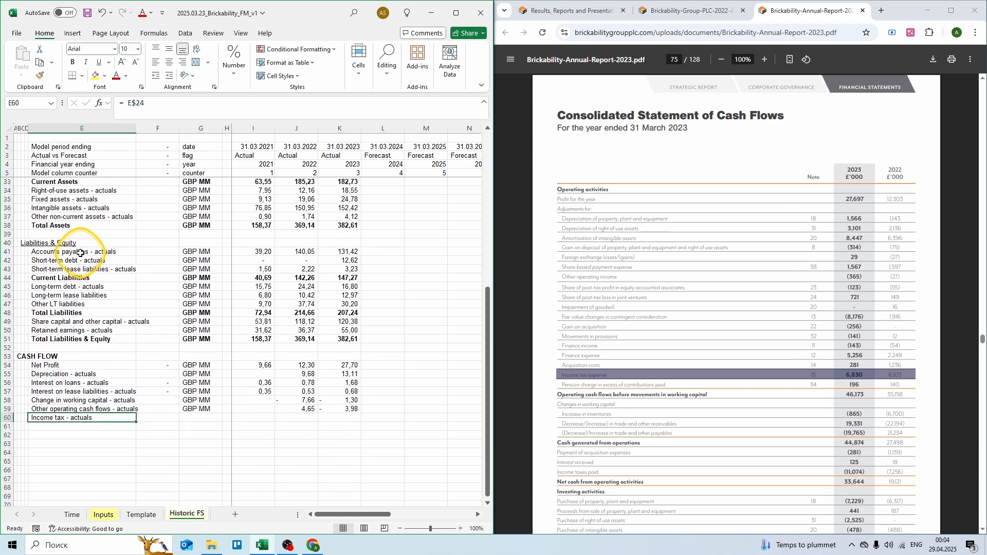
pyautogui.hotkey('ctrl', 'c')
pyautogui.hotkey('ctrl', 'c')
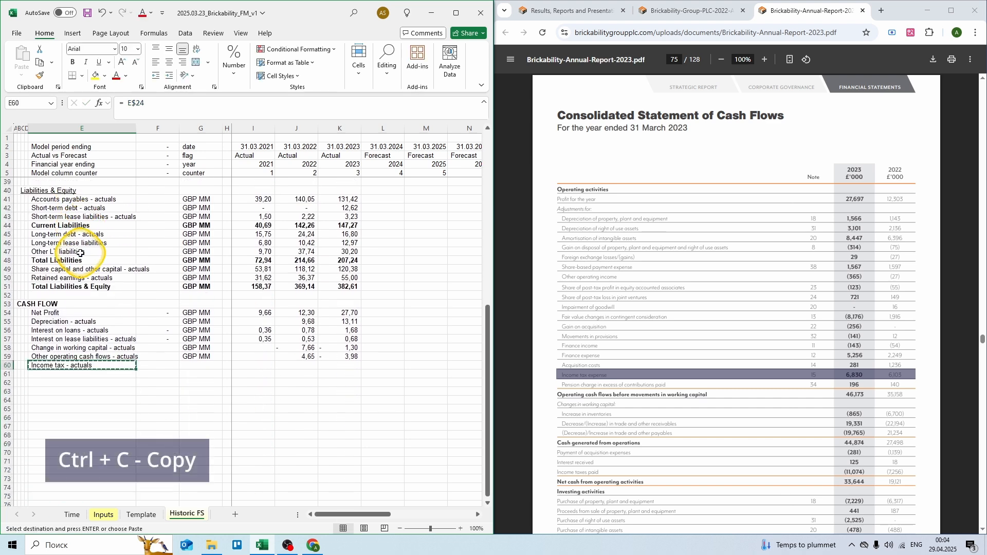
pyautogui.hotkey('shift', 'Right')
pyautogui.hotkey('shift', 'Right')
pyautogui.hotkey('shift', 'Right')
pyautogui.hotkey('shift', 'Right')
pyautogui.hotkey('shift', 'Right')
pyautogui.hotkey('shift', 'Right')
pyautogui.hotkey('shift', 'Right')
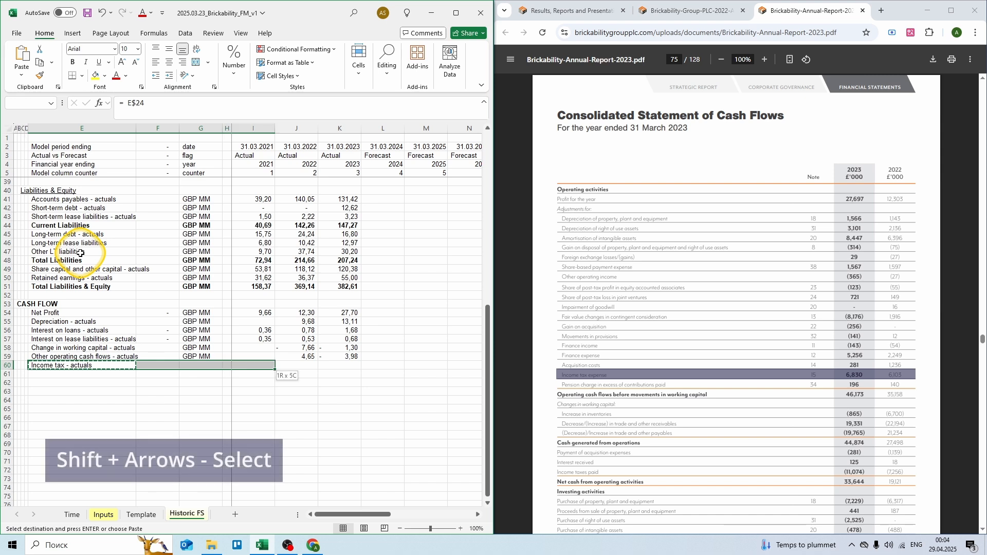
pyautogui.hotkey('shift', 'Left')
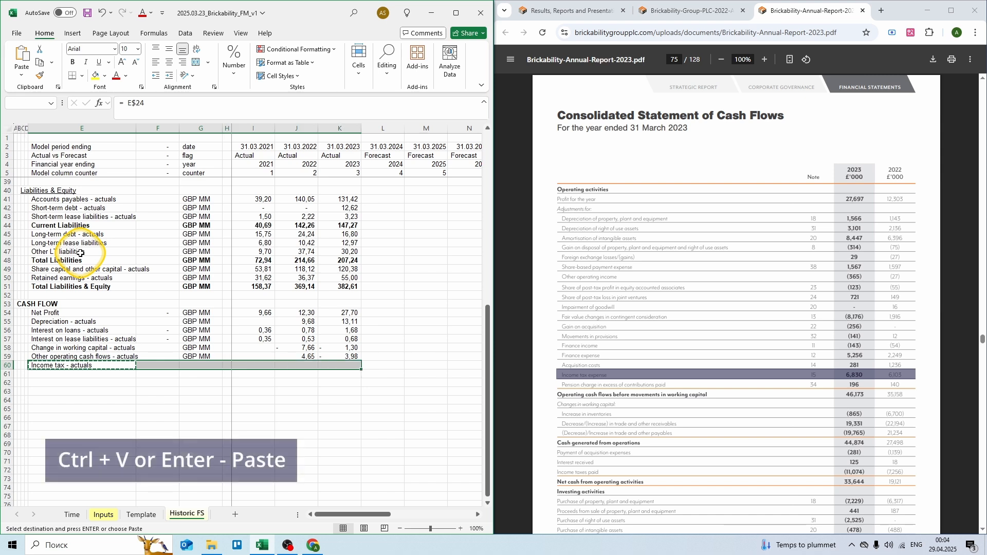
pyautogui.press('Return')
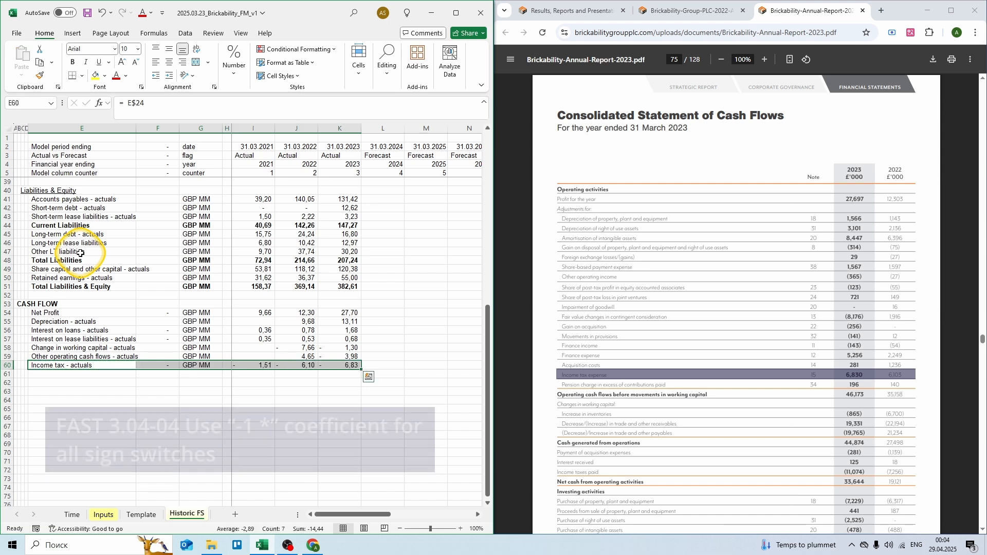
# Step: Multiply the 2021 income tax by -1 and copy it to 2022 and 2023
pyautogui.press('Right')
pyautogui.press('Right')
pyautogui.press('Right')
pyautogui.press('Right')
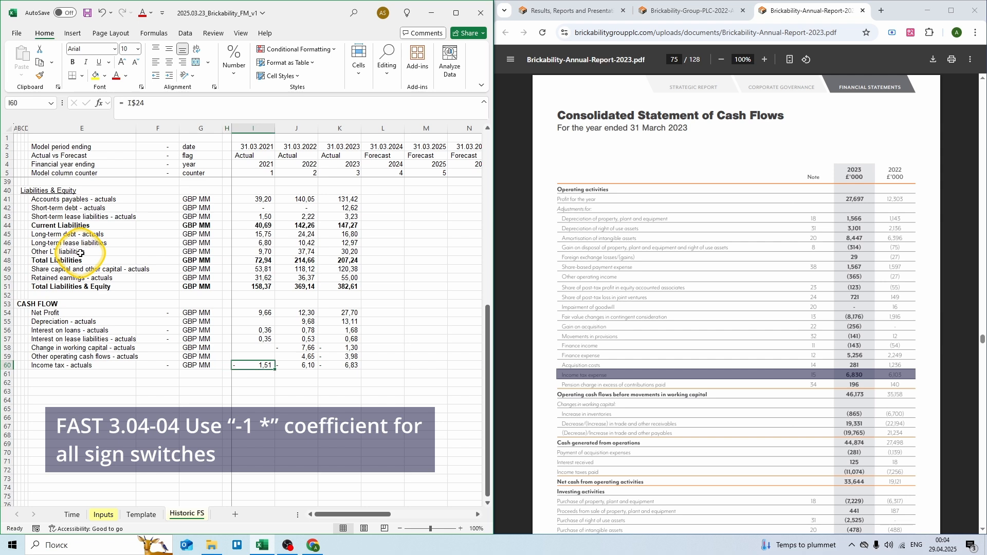
pyautogui.press('F2')
pyautogui.write('-1')
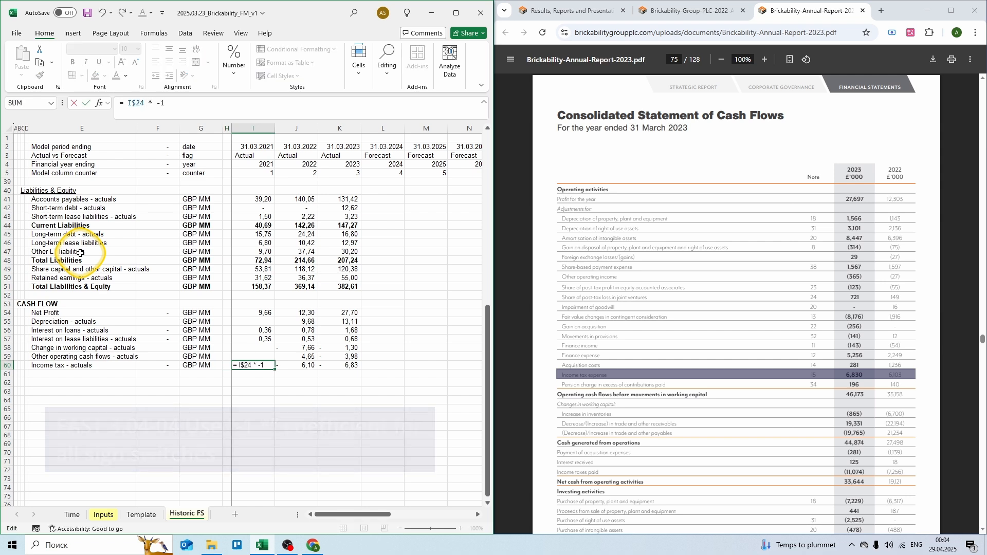
pyautogui.hotkey('ctrl', 'Return')
pyautogui.hotkey('ctrl', 'c')
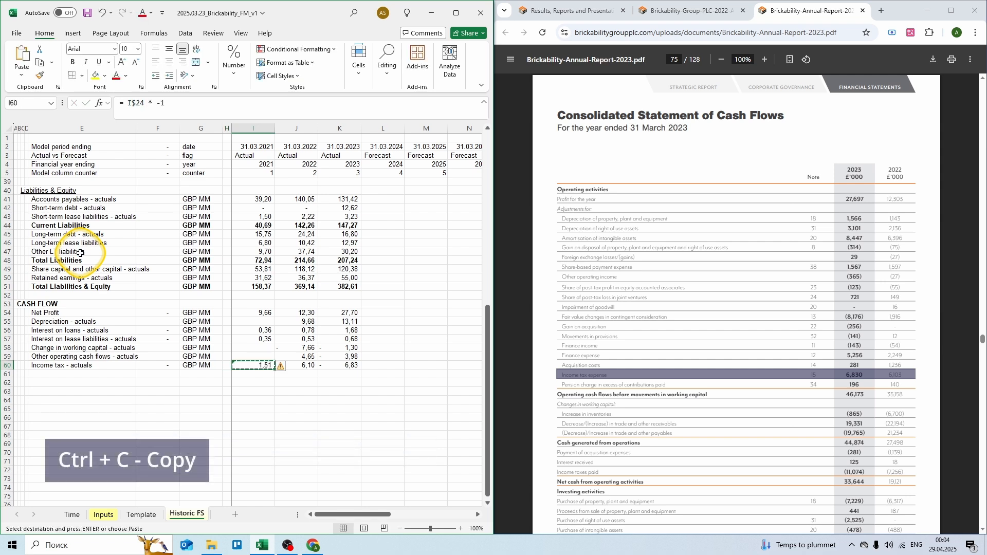
pyautogui.hotkey('shift', 'Right')
pyautogui.hotkey('shift', 'Right')
pyautogui.hotkey('shift', 'Right')
pyautogui.hotkey('shift', 'Right')
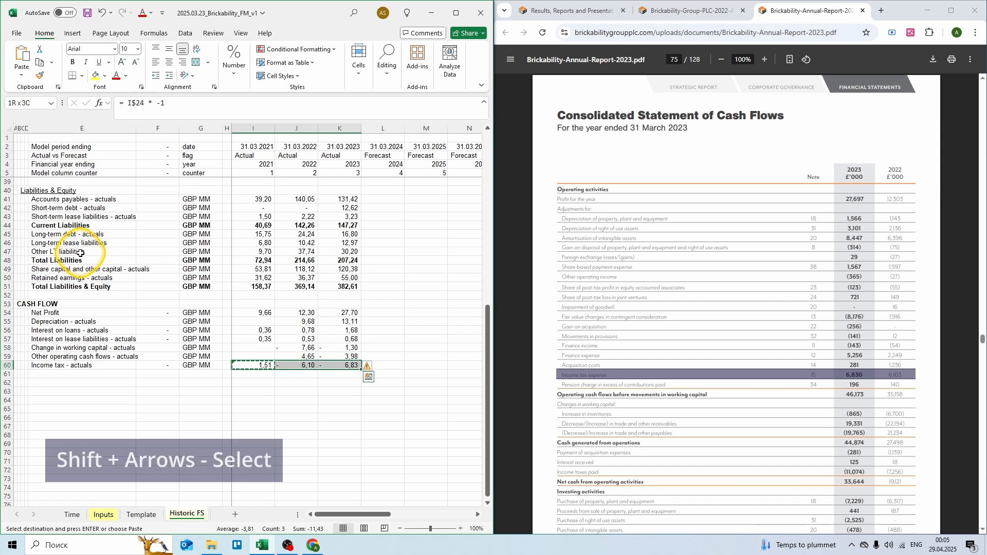
pyautogui.press('Return')
# Step: Type the Income tax paid - actuals label in the next row
pyautogui.press('Down')
pyautogui.press('Down')
pyautogui.press('Left')
pyautogui.press('Left')
pyautogui.press('Left')
pyautogui.press('Left')
pyautogui.press('Up')
pyautogui.write('Income tax paid - actuals')
# Step: Fill Income tax paid - actuals with GBP MM, -7,256 for 2022 and -11,074 for 2023
pyautogui.press('Tab')
pyautogui.press('Tab')
pyautogui.write('GBP M')
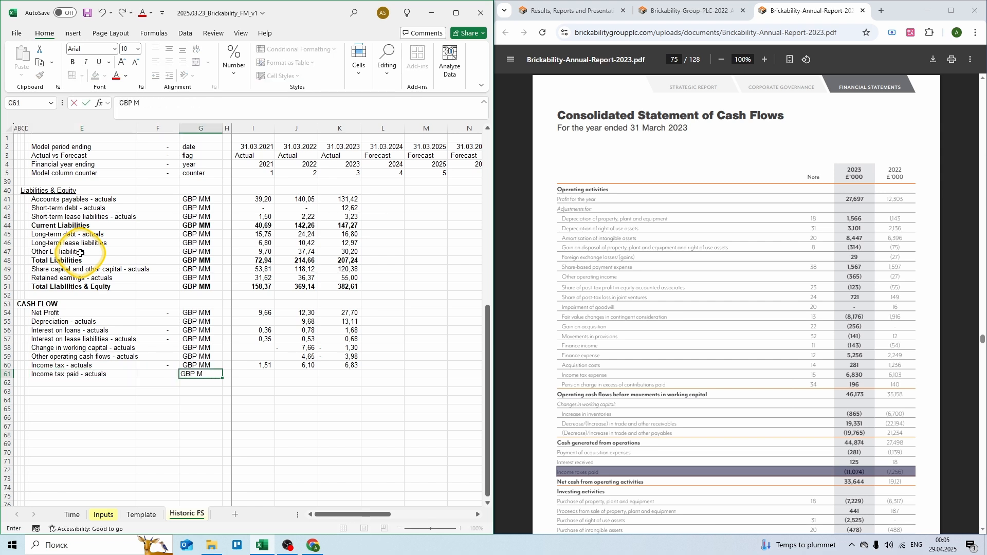
pyautogui.write('M')
pyautogui.press('Tab')
pyautogui.press('Tab')
pyautogui.press('Tab')
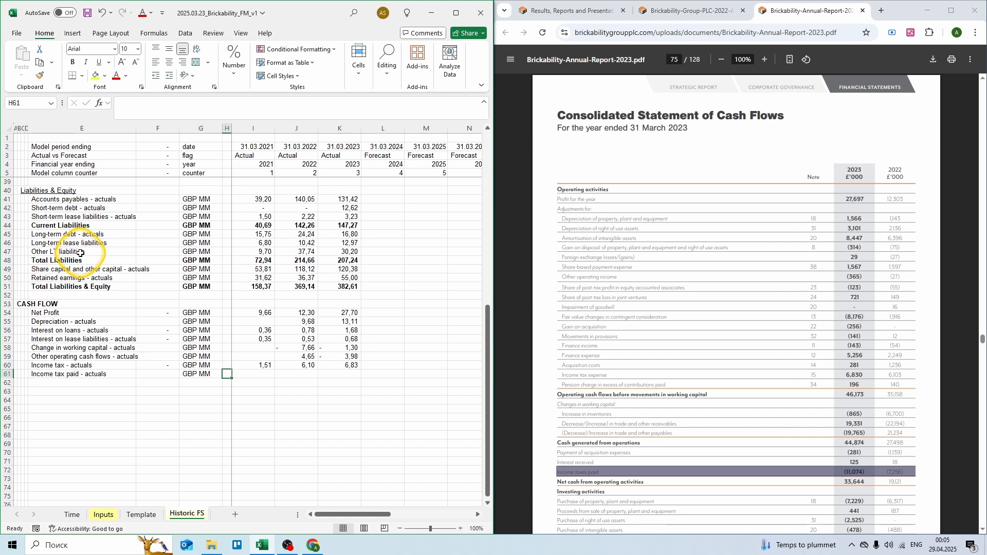
pyautogui.write('=')
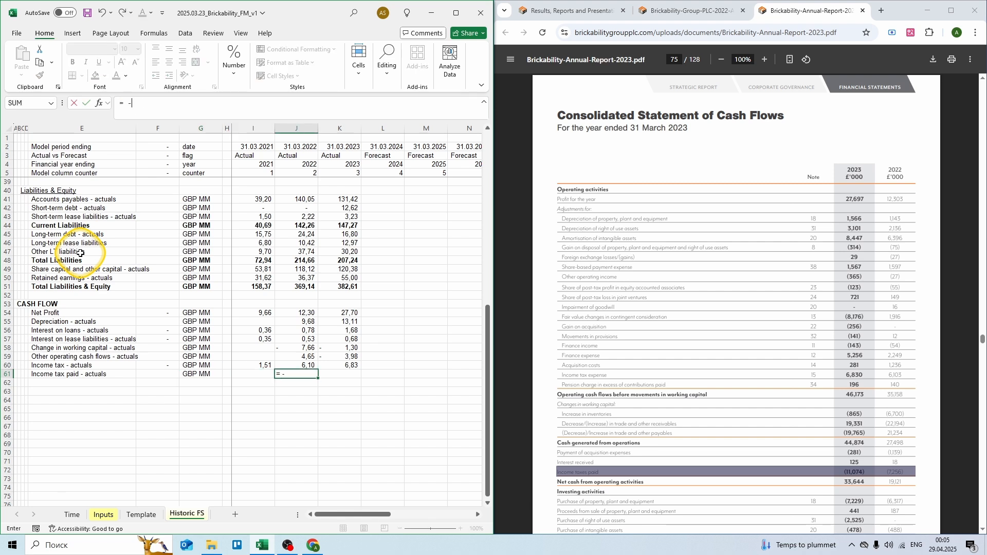
pyautogui.write(' -7,256')
pyautogui.press('Tab')
pyautogui.write('= -11,074')
pyautogui.hotkey('ctrl', 'Return')
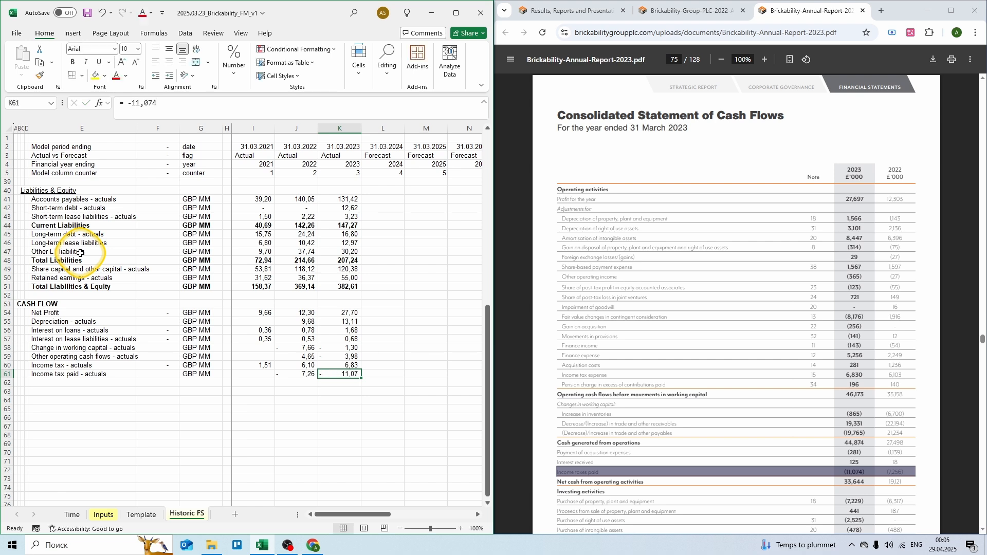
# Step: Add an Operating CF row in GBP MM with 2021 =SUM(I54:I61)
pyautogui.press('Down')
pyautogui.press('Left')
pyautogui.press('Left')
pyautogui.press('Left')
pyautogui.press('Left')
pyautogui.press('Left')
pyautogui.press('Left')
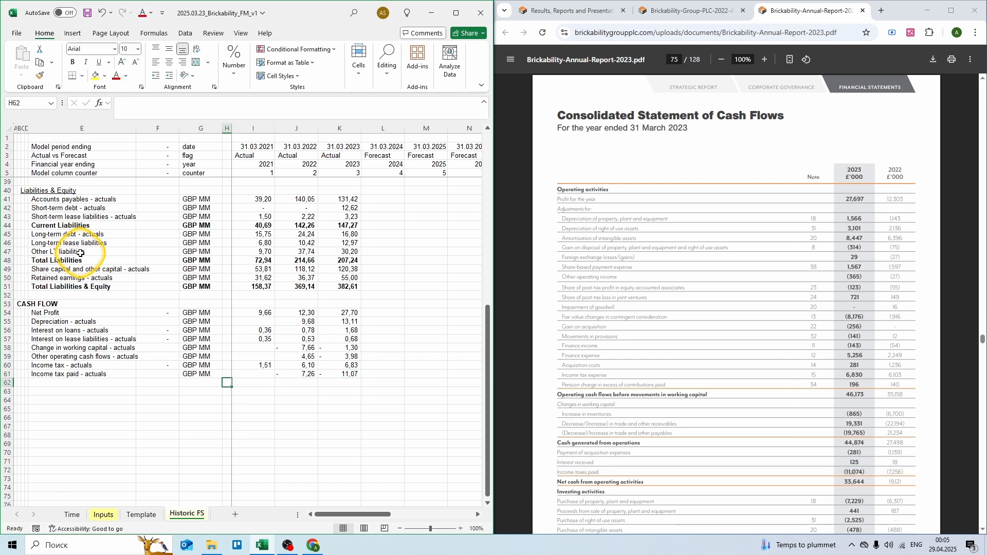
pyautogui.write('Operating CF')
pyautogui.press('Right')
pyautogui.press('Right')
pyautogui.write('GBP M')
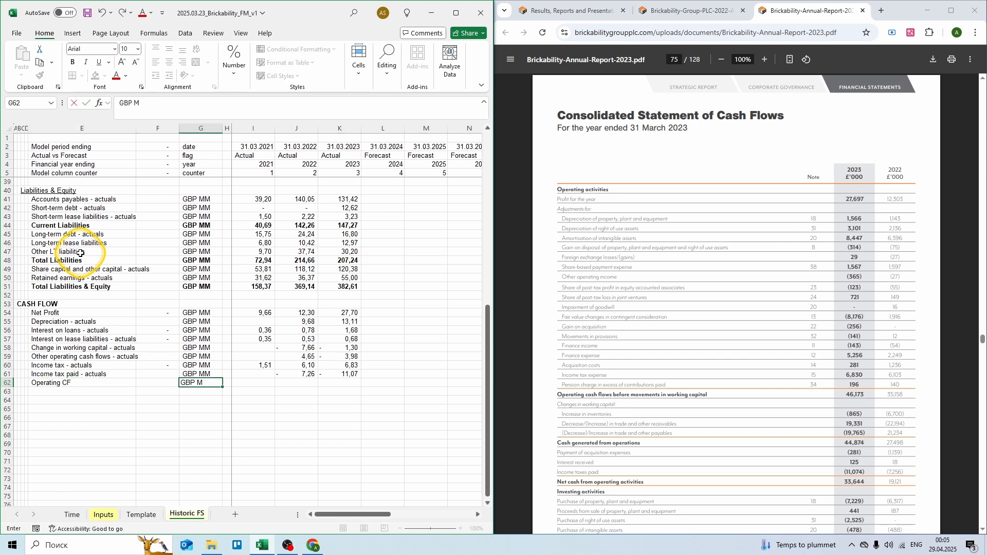
pyautogui.write('M')
pyautogui.press('Right')
pyautogui.press('Right')
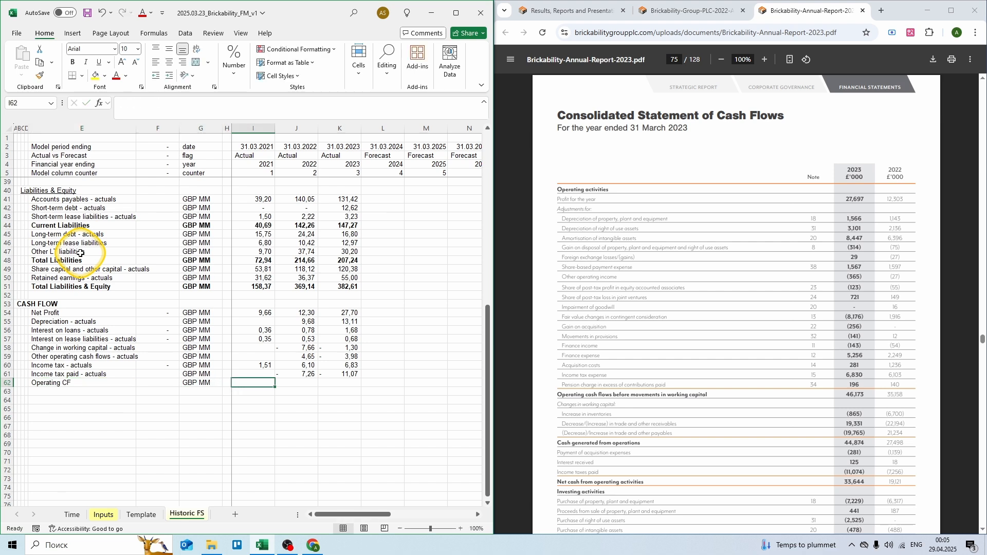
pyautogui.write('= sum(')
pyautogui.press('Up')
pyautogui.hotkey('shift', 'Up')
pyautogui.hotkey('shift', 'Up')
pyautogui.hotkey('shift', 'Up')
pyautogui.hotkey('shift', 'Up')
pyautogui.hotkey('shift', 'Up')
pyautogui.hotkey('shift', 'Up')
pyautogui.hotkey('shift', 'Up')
pyautogui.write(')')
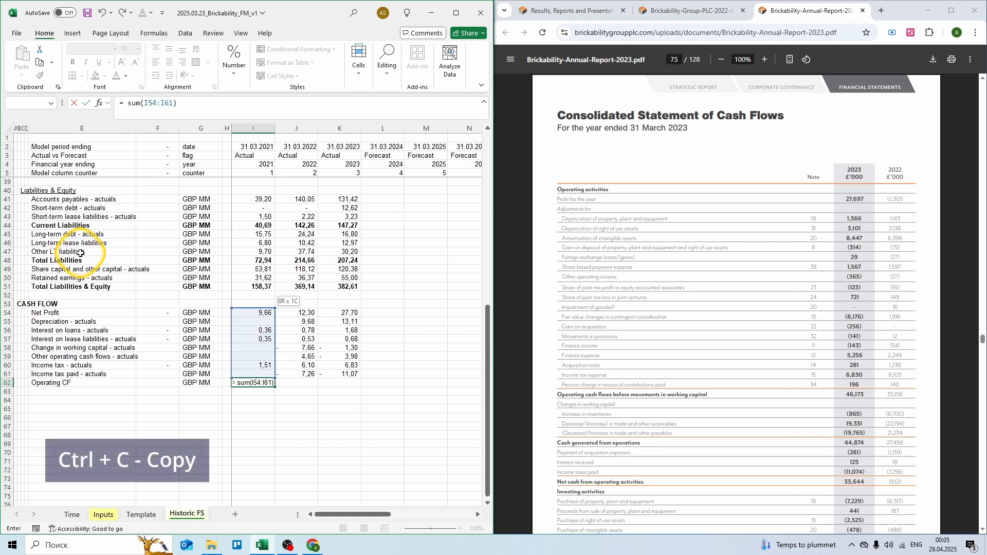
pyautogui.hotkey('ctrl', 'Return')
# Step: Copy the Operating CF sum into 2022 and 2023, giving 19,12 and 33,64
pyautogui.hotkey('ctrl', 'c')
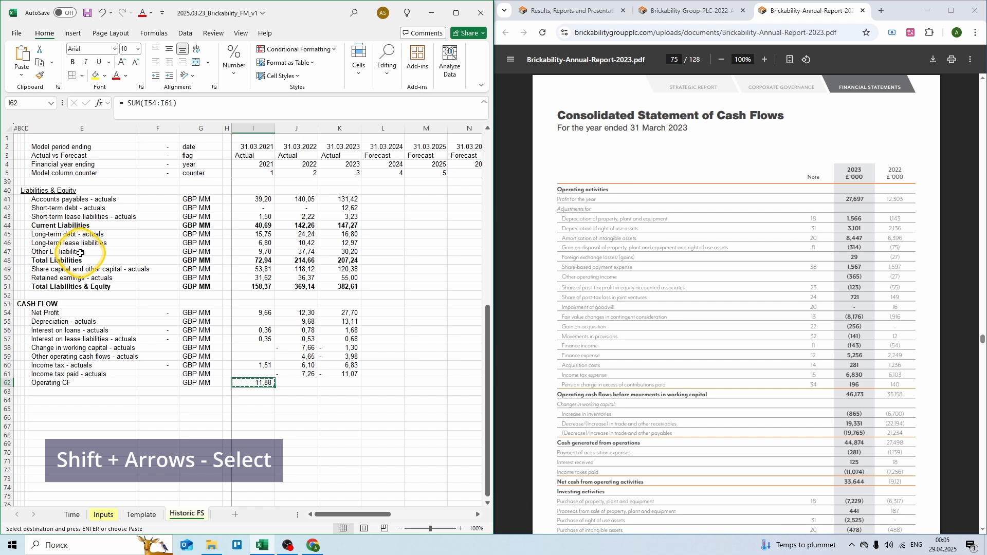
pyautogui.hotkey('shift', 'Right')
pyautogui.hotkey('shift', 'Right')
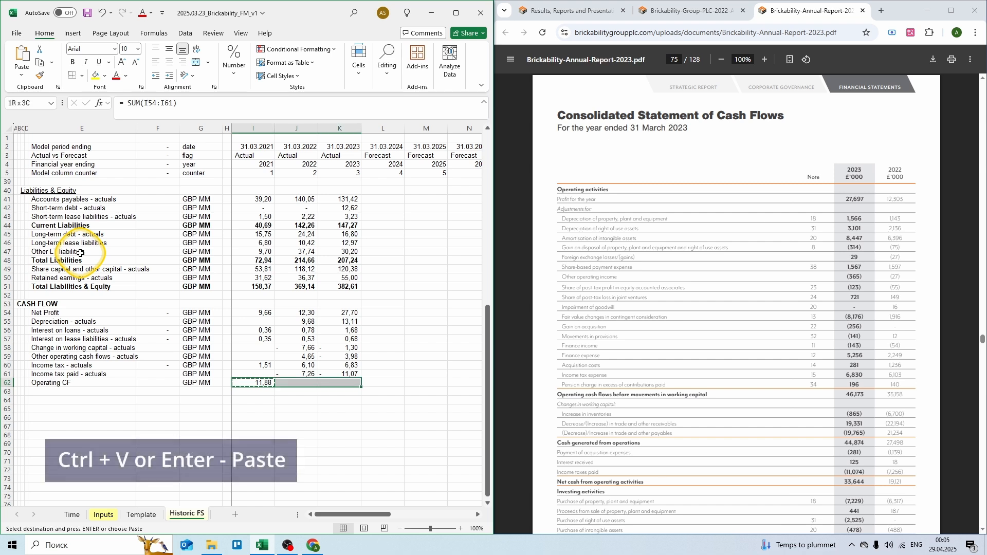
pyautogui.press('Return')
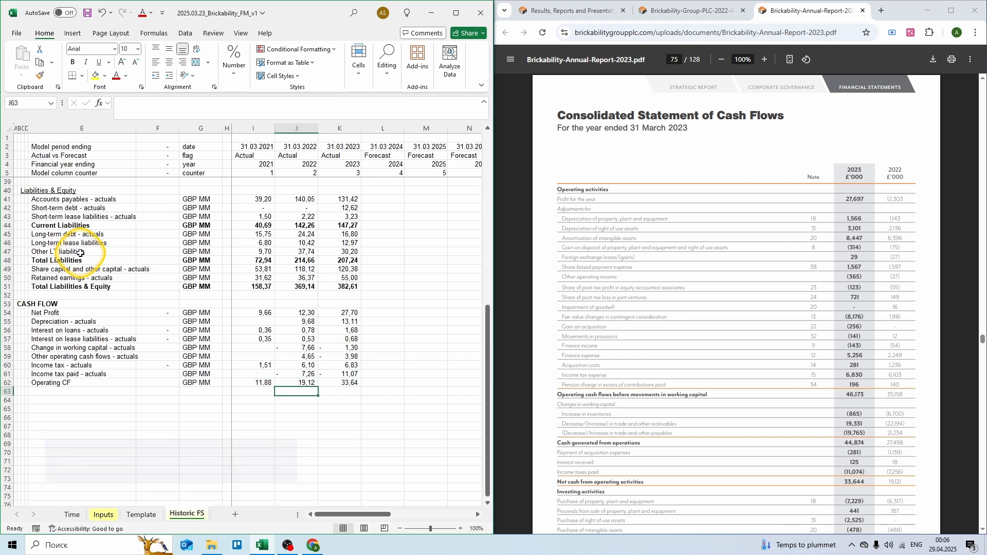
pyautogui.press('Down')
pyautogui.press('Left')
pyautogui.press('Left')
pyautogui.press('Left')
pyautogui.press('Left')
pyautogui.press('Left')
# Step: Add Capital expenditures - actuals in GBP MM: =-6,317 for 2022 and =-7,229-2,525 for 2023
pyautogui.write('Capital expen')
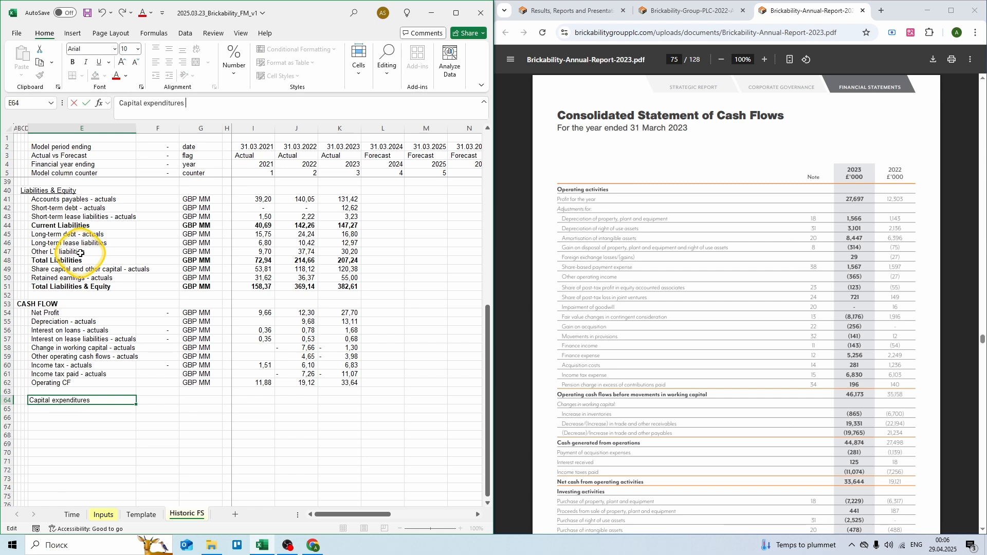
pyautogui.write('ditures - actuals')
pyautogui.press('Tab')
pyautogui.press('Tab')
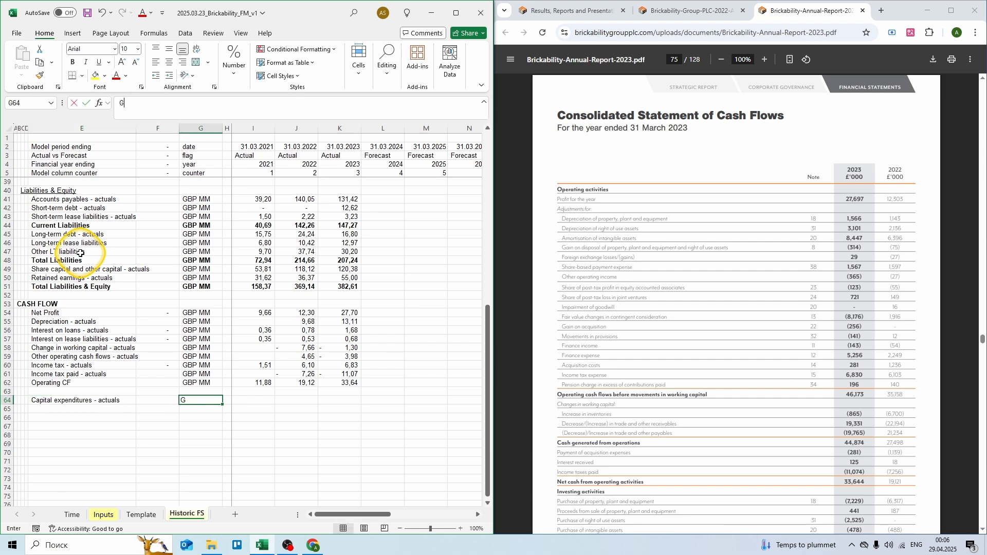
pyautogui.write('GBP MM')
pyautogui.press('Tab')
pyautogui.press('Tab')
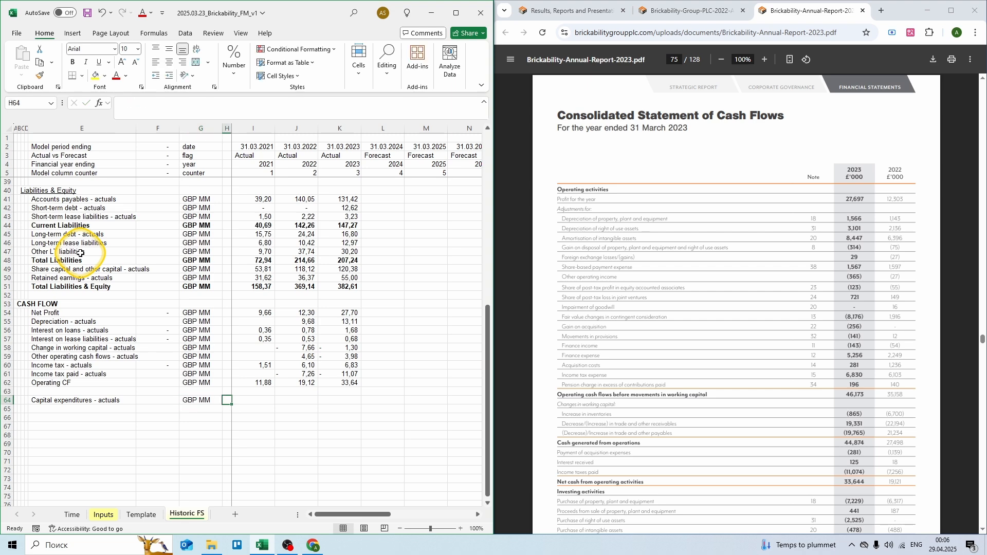
pyautogui.scroll(-5, 514, 257)
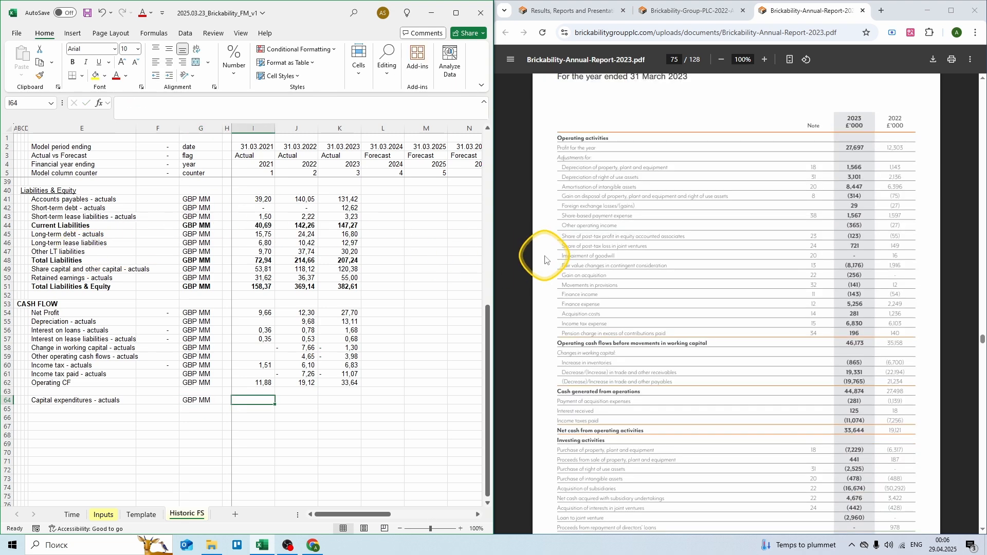
pyautogui.scroll(-3, 545, 261)
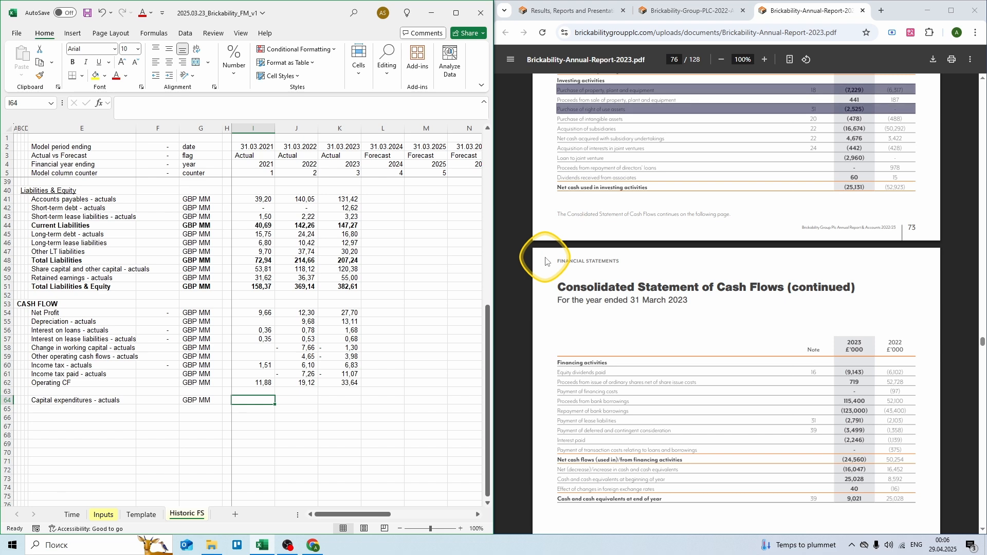
pyautogui.click(289, 399)
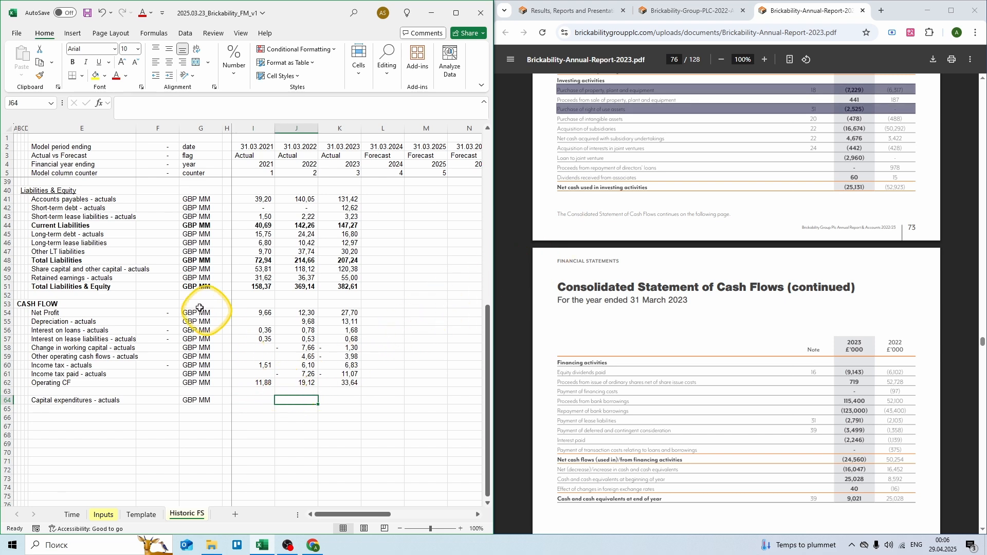
pyautogui.write('= -6,')
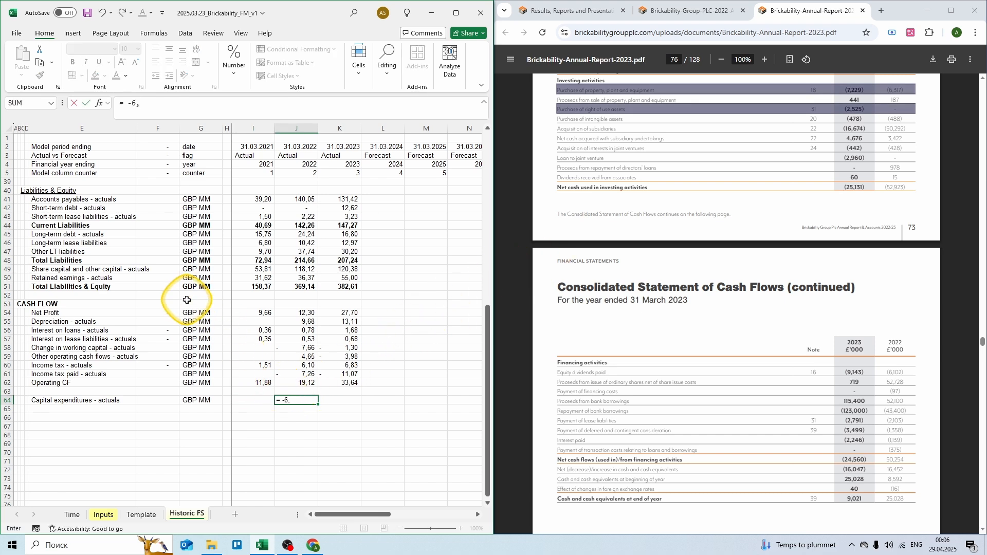
pyautogui.write('317')
pyautogui.press('Tab')
pyautogui.write('= -')
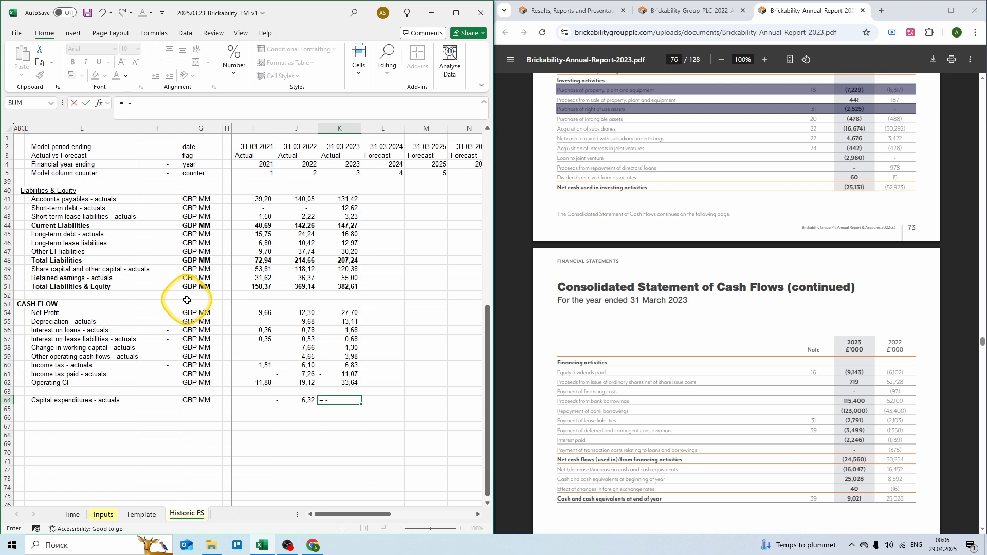
pyautogui.write('7,229 - 2,525')
pyautogui.press('Return')
pyautogui.press('Left')
pyautogui.press('Left')
pyautogui.press('Left')
pyautogui.press('Left')
pyautogui.press('Left')
pyautogui.press('Left')
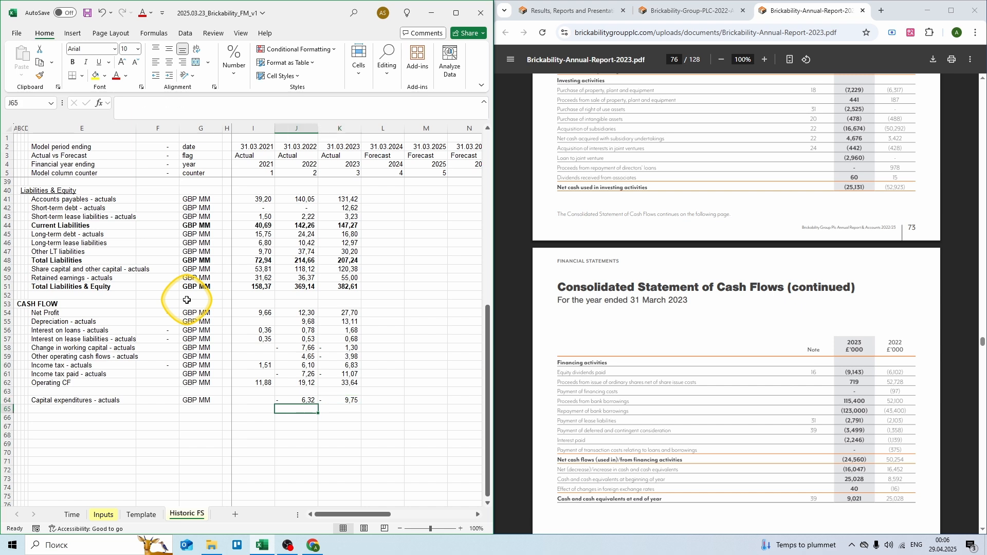
pyautogui.write('Acquisitions - actuals')
# Step: Give Acquisitions - actuals GBP units, =-0,488-50,292-0,428 for 2022 and =-0,478-16,674-0,442 for 2023
pyautogui.press('Right')
pyautogui.press('Right')
pyautogui.write('GBP')
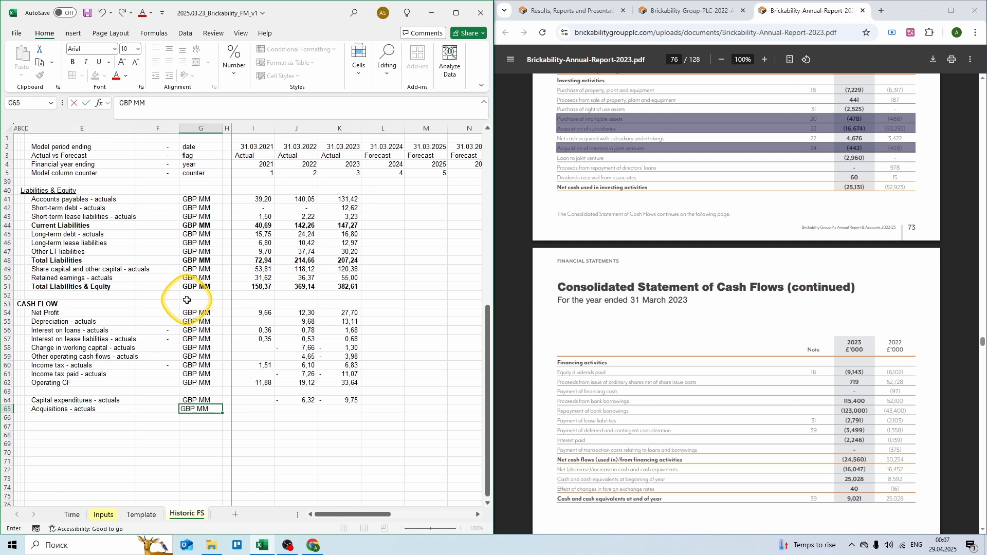
pyautogui.press('Right')
pyautogui.press('Right')
pyautogui.press('Right')
pyautogui.write('=')
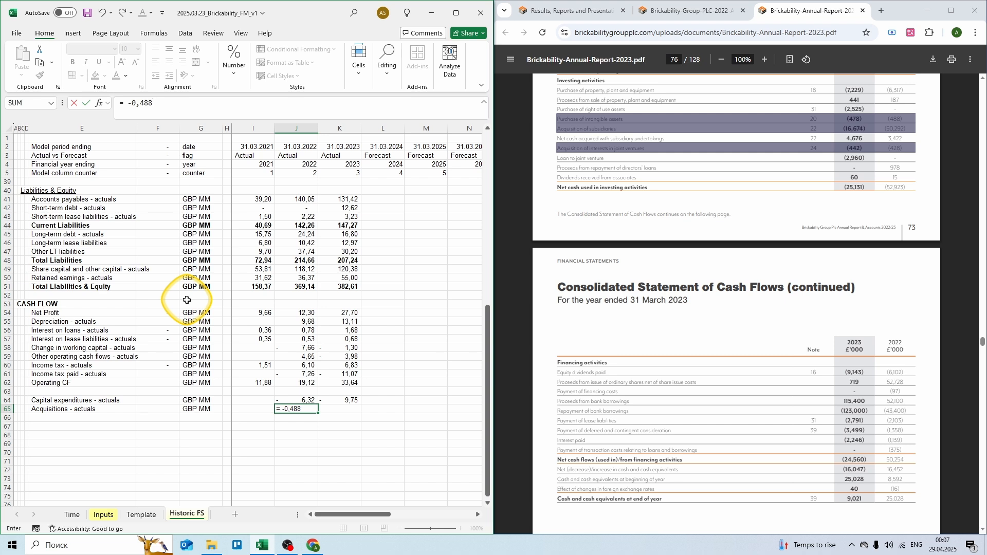
pyautogui.write(' -0,488 - 50,292 - 0,428')
pyautogui.press('Tab')
pyautogui.write('= ')
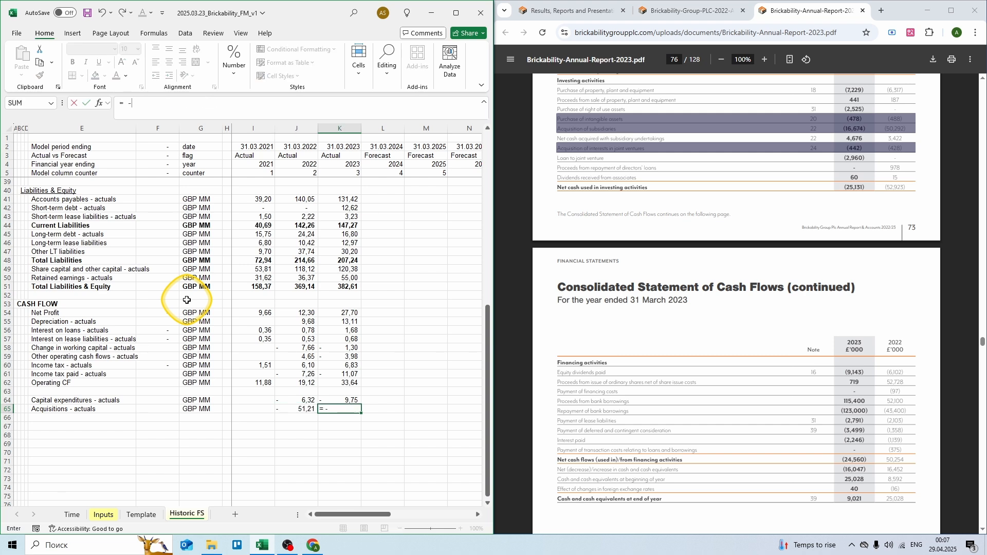
pyautogui.write('-0,478 - 16,674 - 0,442')
pyautogui.hotkey('ctrl', 'Return')
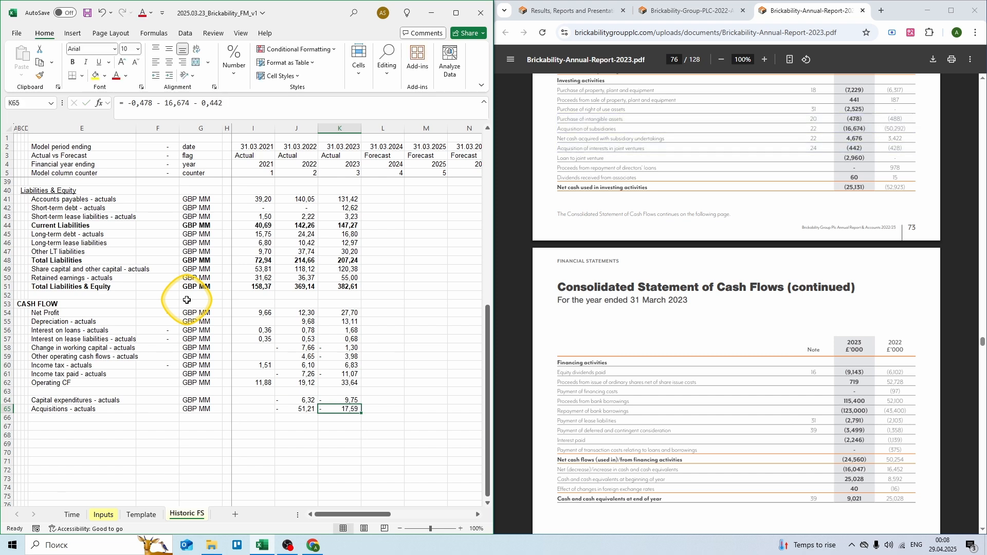
# Step: Type the Other investing cash flows - actuals label in the next row
pyautogui.press('Down')
pyautogui.press('Left')
pyautogui.press('Left')
pyautogui.press('Left')
pyautogui.press('Left')
pyautogui.press('Left')
pyautogui.press('Left')
pyautogui.write('Other investing cash flows - actuals')
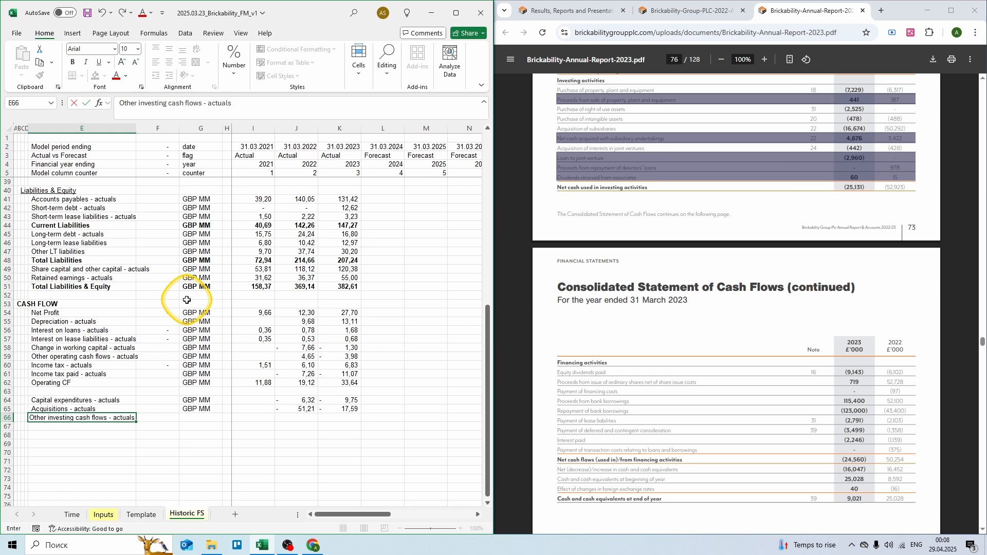
# Step: Finish the Other investing cash flows row in GBP with summed figures of 4,60 (2022) and 2,22 (2023)
pyautogui.press('Tab')
pyautogui.press('Tab')
pyautogui.write('GBP')
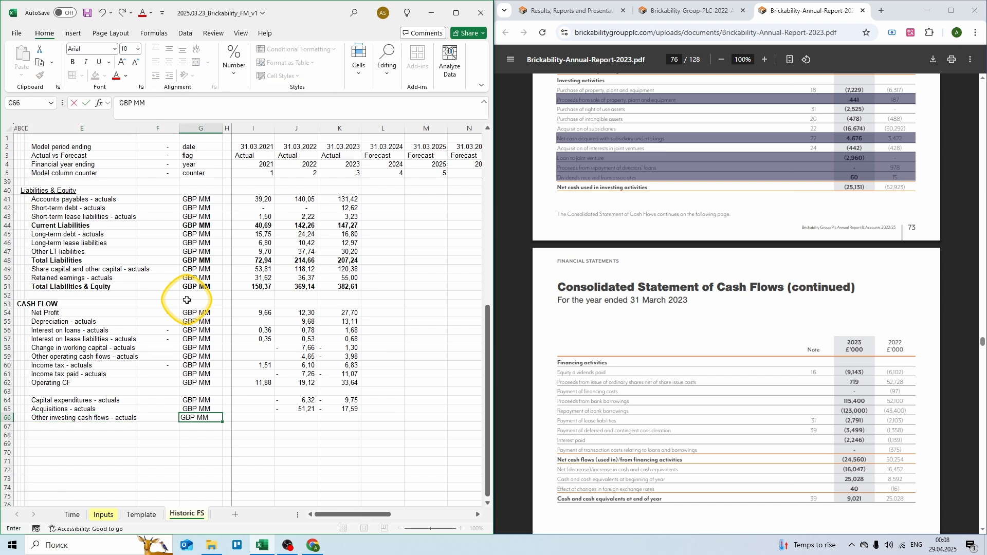
pyautogui.press('Tab')
pyautogui.press('Tab')
pyautogui.press('Tab')
pyautogui.write('= 0,187 + 3,422 + ')
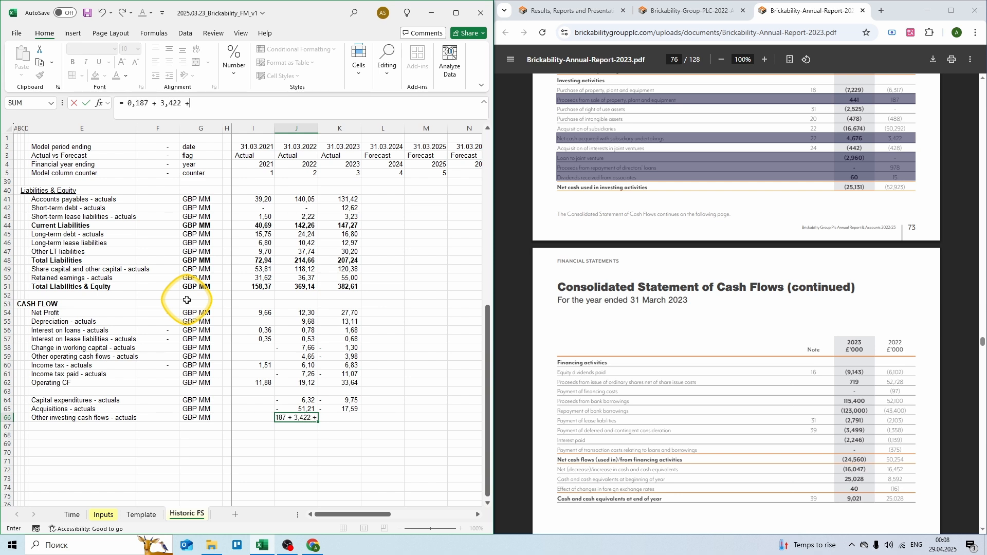
pyautogui.write('0,978 + 0,015')
pyautogui.press('Tab')
pyautogui.write('= 0,441 + 4,676 - 2,96 + 0,06')
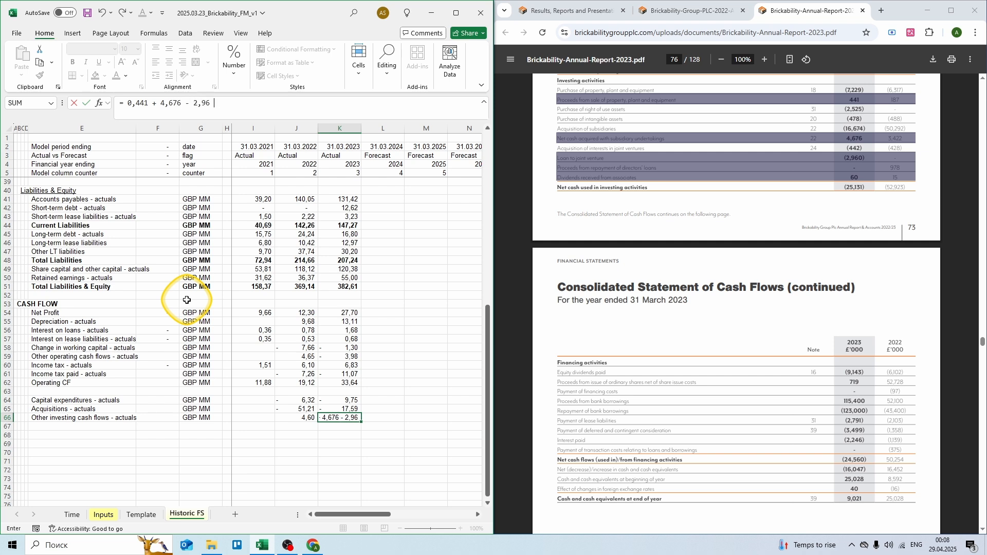
pyautogui.hotkey('ctrl', 'Return')
# Step: Add an Investing CF row in GBP MM with a 2021 SUM of the investing lines above
pyautogui.press('Down')
pyautogui.press('Left')
pyautogui.press('Left')
pyautogui.press('Left')
pyautogui.press('Left')
pyautogui.press('Left')
pyautogui.press('Left')
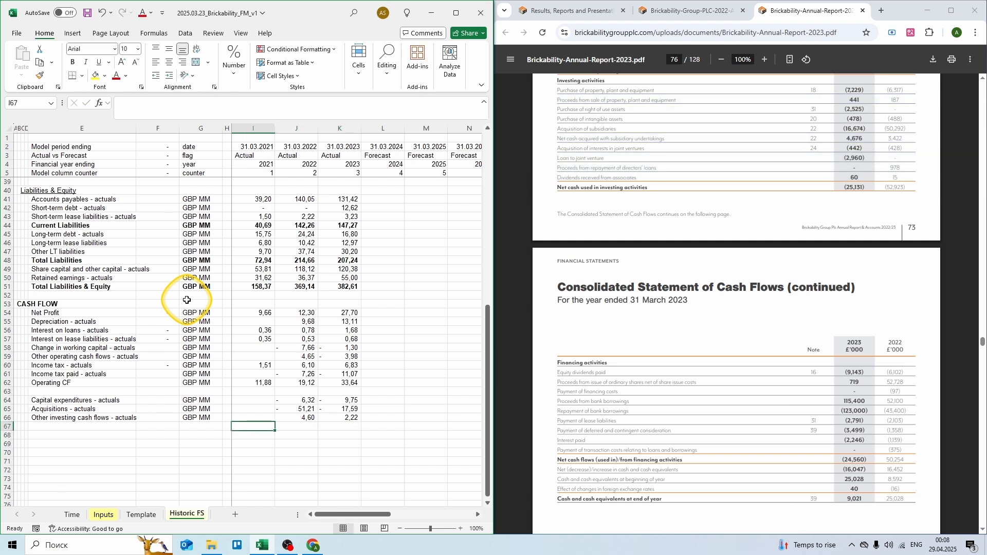
pyautogui.write('Invest')
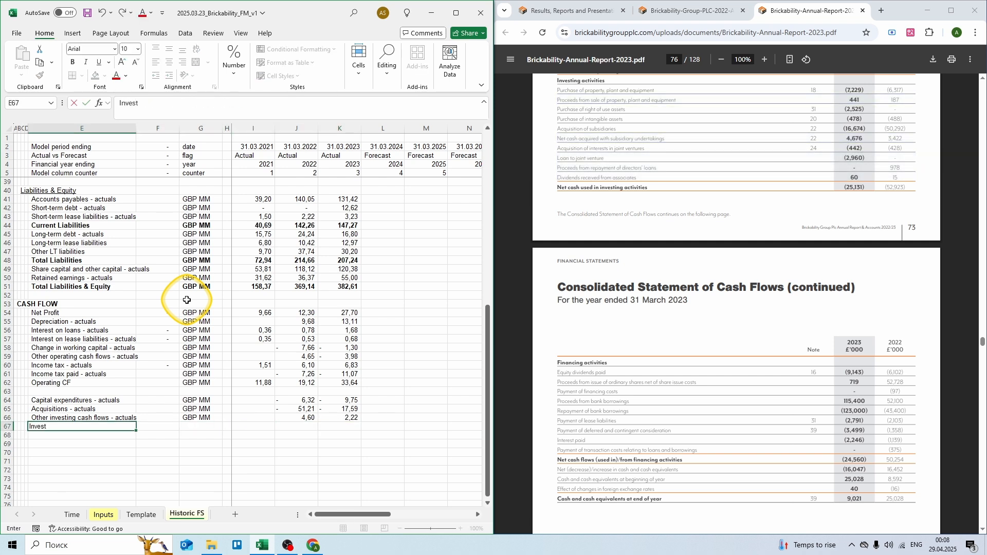
pyautogui.write('ing CF')
pyautogui.press('Tab')
pyautogui.press('Tab')
pyautogui.write('GBP MM')
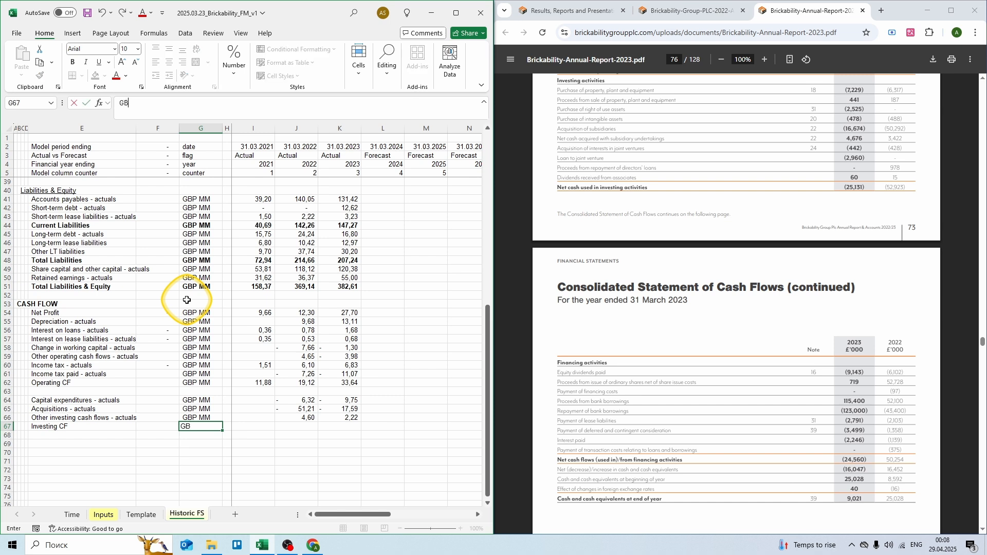
pyautogui.press('Tab')
pyautogui.press('Tab')
pyautogui.write('= sum(')
pyautogui.press('Up')
pyautogui.hotkey('shift', 'Up')
pyautogui.hotkey('shift', 'Up')
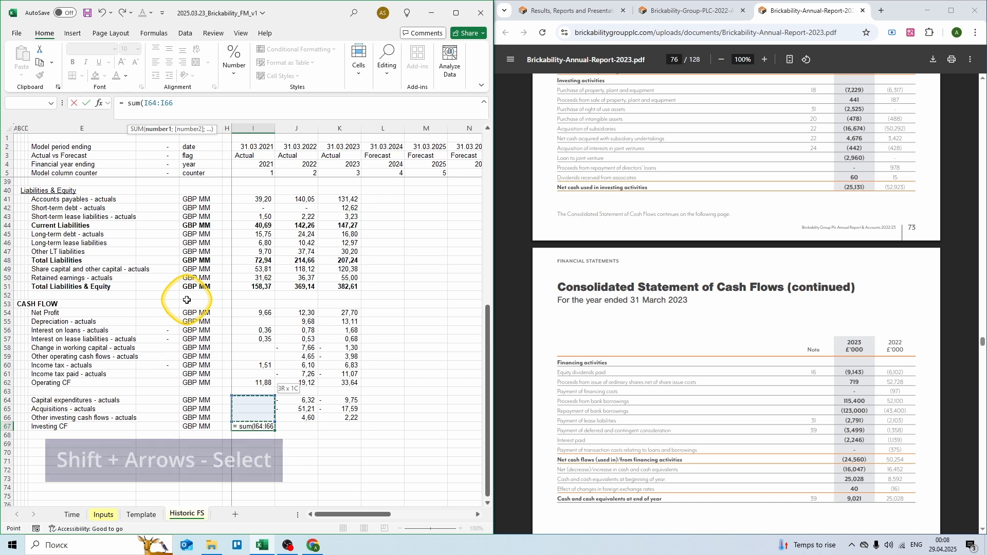
pyautogui.write(')')
pyautogui.hotkey('ctrl', 'Return')
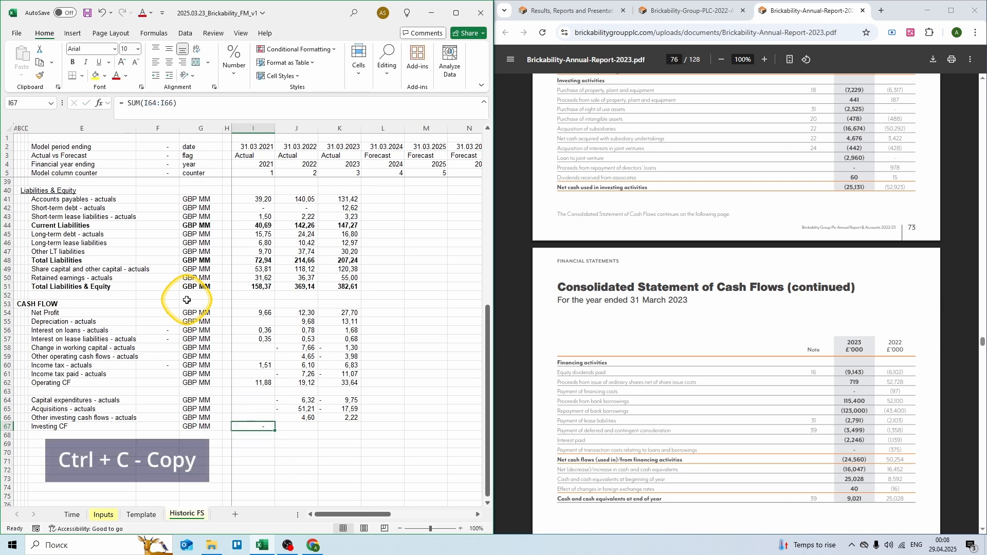
# Step: Copy the Investing CF sum into 2022 and 2023, giving -52,92 and -25,13
pyautogui.hotkey('ctrl', 'c')
pyautogui.hotkey('shift', 'Right')
pyautogui.hotkey('shift', 'Right')
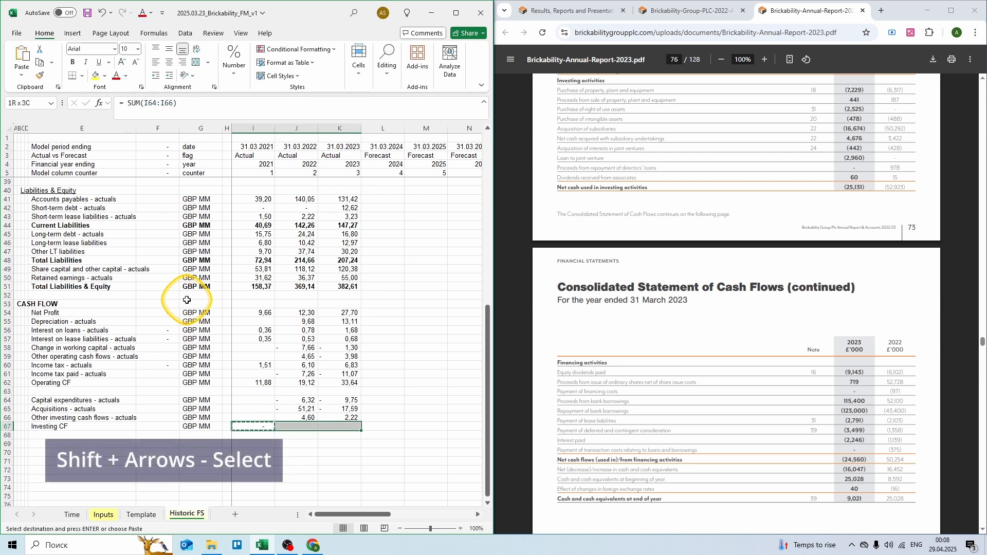
pyautogui.press('Return')
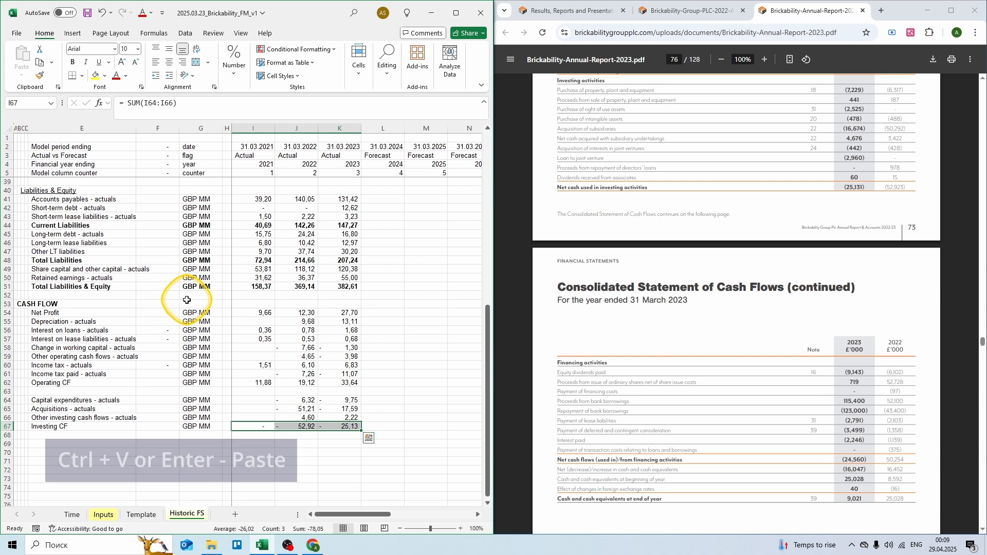
pyautogui.press('Down')
pyautogui.press('Down')
pyautogui.press('Left')
pyautogui.press('Left')
pyautogui.press('Left')
pyautogui.press('Left')
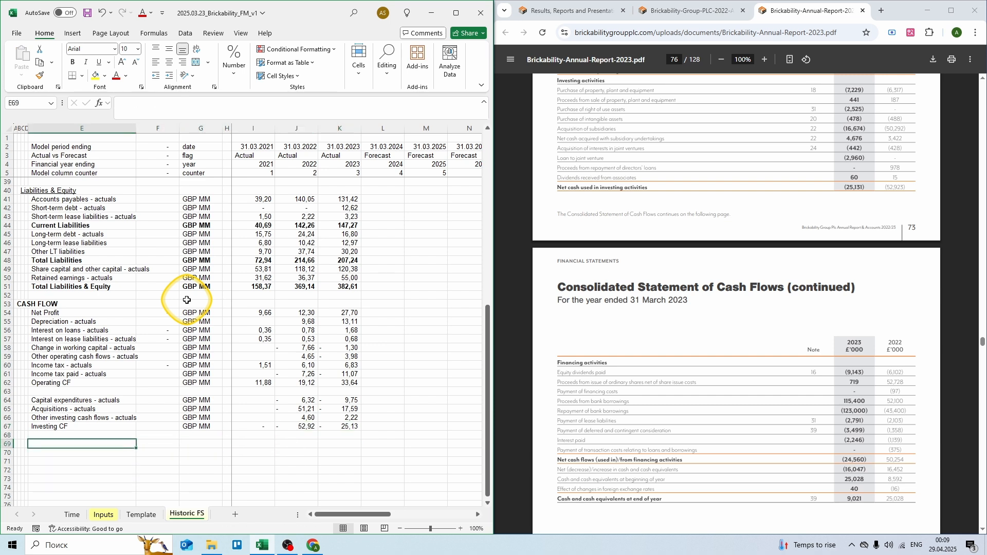
# Step: Add a Borrowings proceeds - actuals row in GBP MM with 52,10 (2022) and 115,40 (2023)
pyautogui.write('Borrowin')
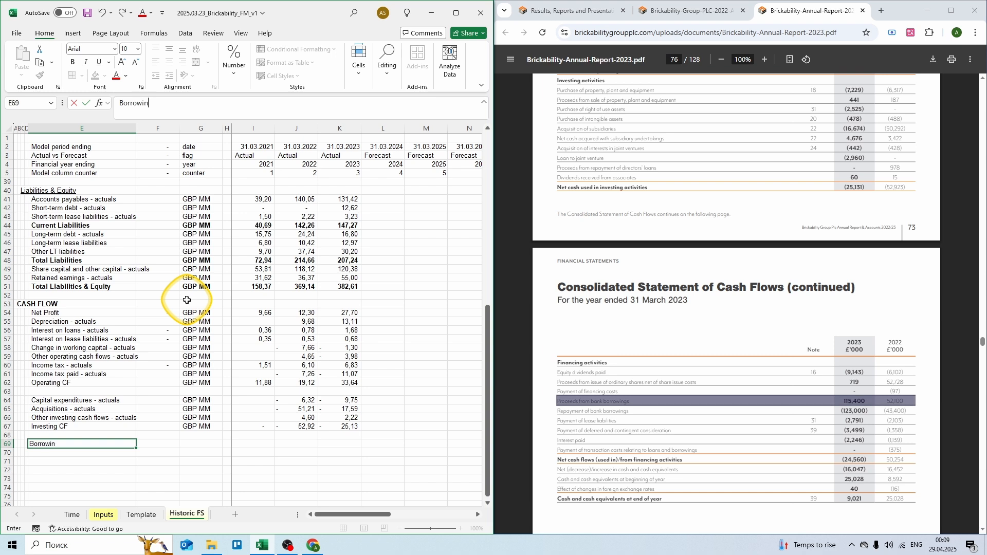
pyautogui.write('gs proceeds - actu')
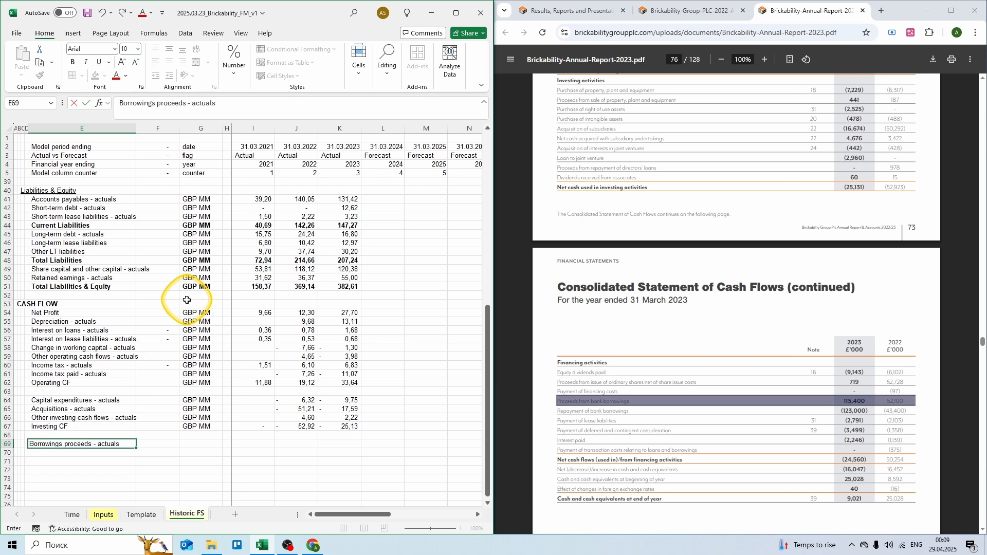
pyautogui.write('als')
pyautogui.press('Tab')
pyautogui.press('Tab')
pyautogui.write('GBP MM')
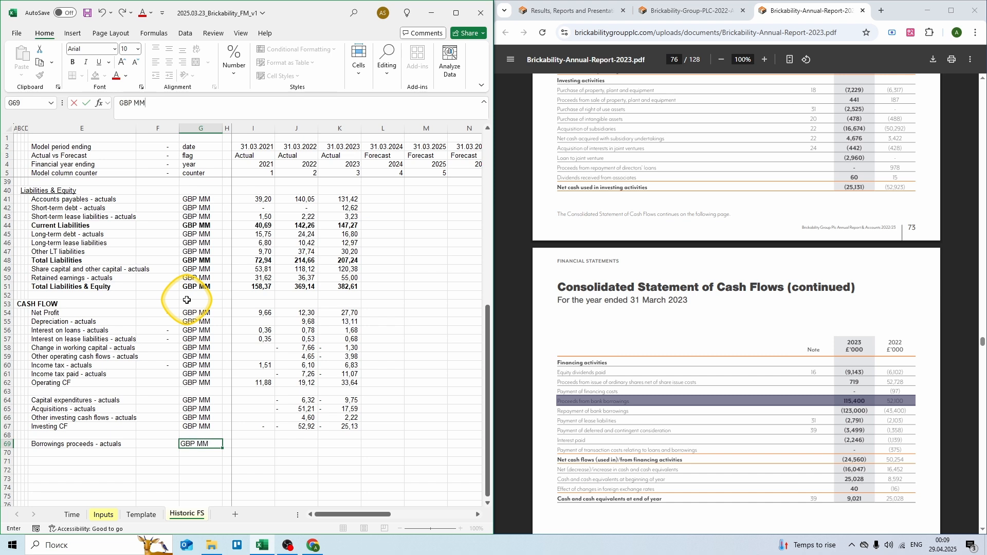
pyautogui.press('Tab')
pyautogui.press('Tab')
pyautogui.press('Tab')
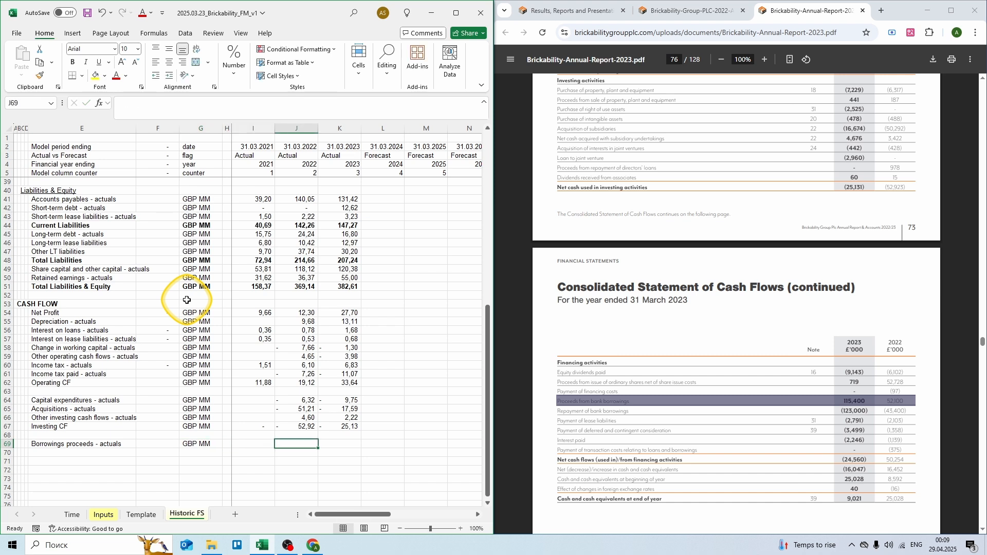
pyautogui.write('= 52,1')
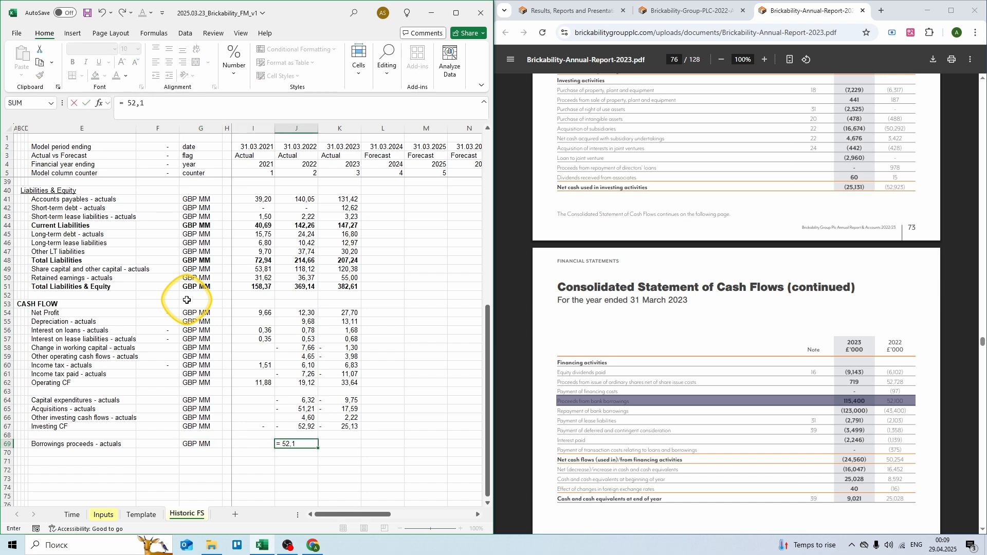
pyautogui.press('Tab')
pyautogui.write('= 115,4')
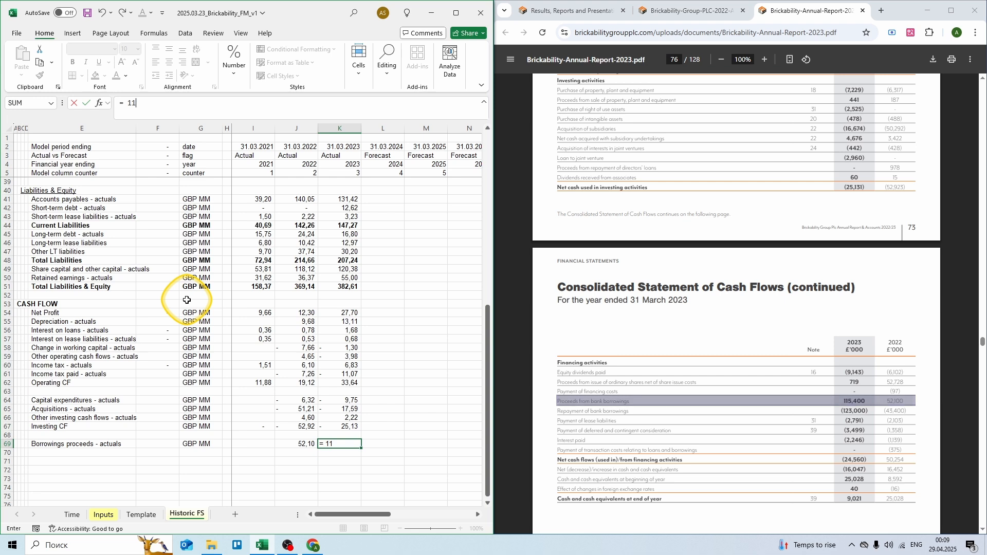
pyautogui.hotkey('ctrl', 'Return')
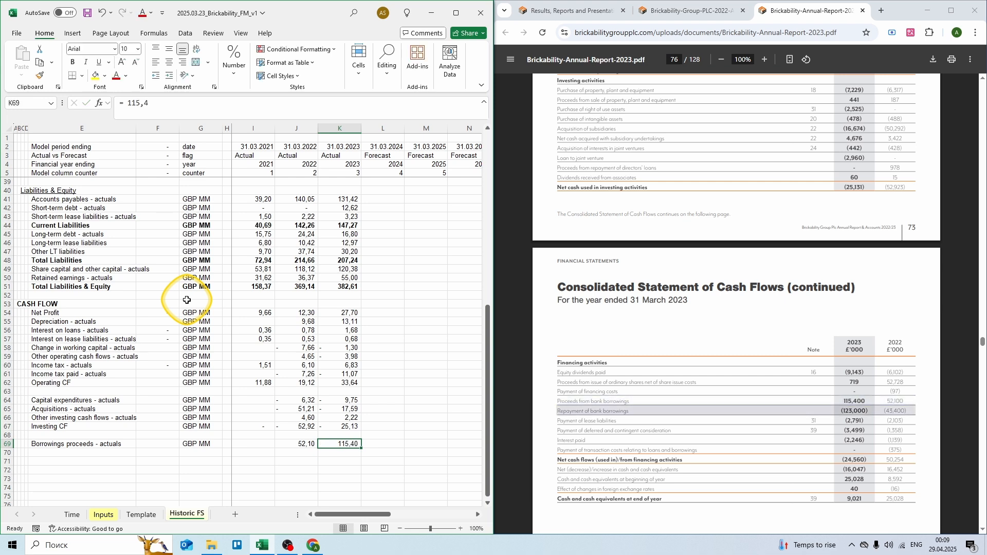
pyautogui.press('Left')
pyautogui.press('Left')
pyautogui.press('Left')
pyautogui.press('Left')
pyautogui.press('Left')
pyautogui.press('Left')
pyautogui.press('Down')
# Step: Add a Borrowings repayments - actuals row in GBP MM with -43,40 and -123,00
pyautogui.write('Borrowings repayments - actu')
pyautogui.press('Tab')
pyautogui.press('Tab')
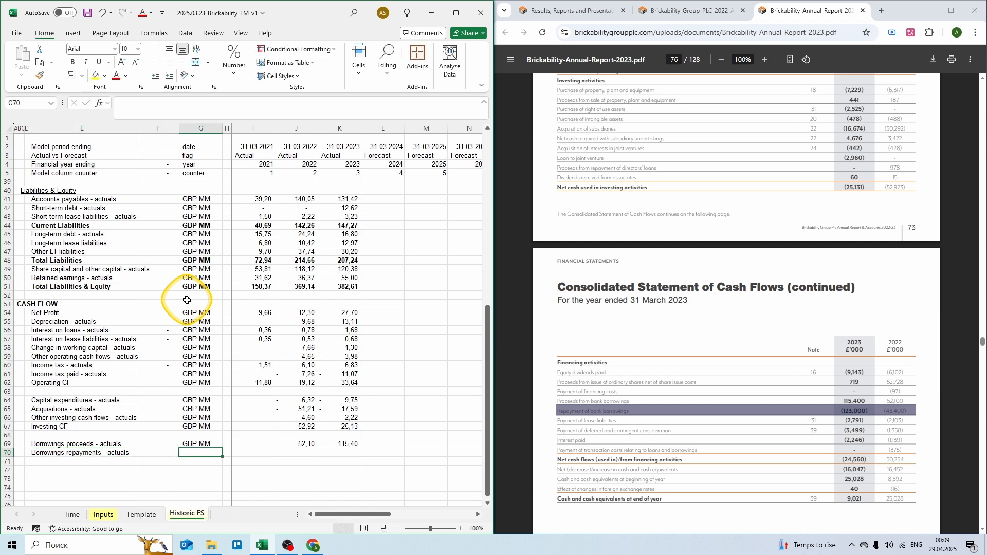
pyautogui.write('GBP MM')
pyautogui.press('Tab')
pyautogui.press('Tab')
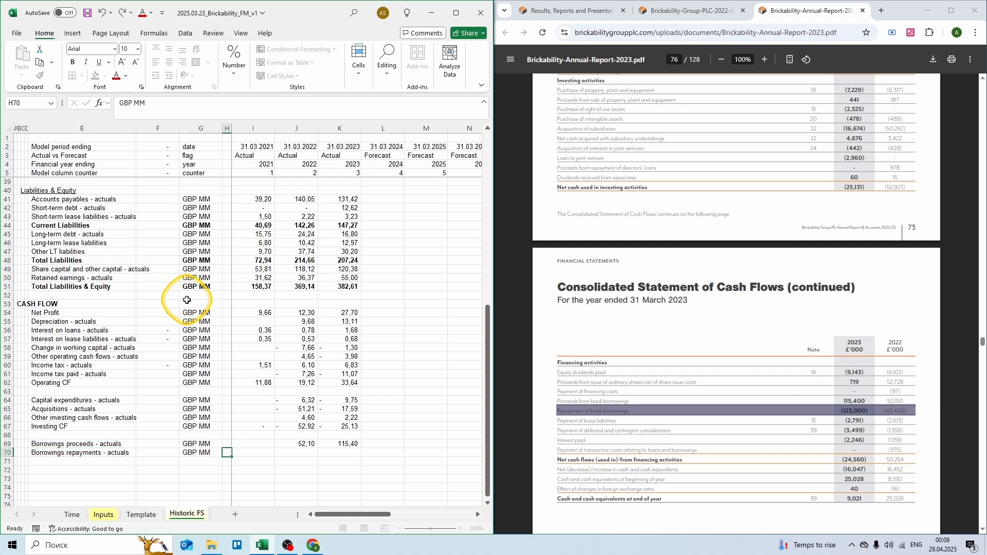
pyautogui.press('Tab')
pyautogui.write('=')
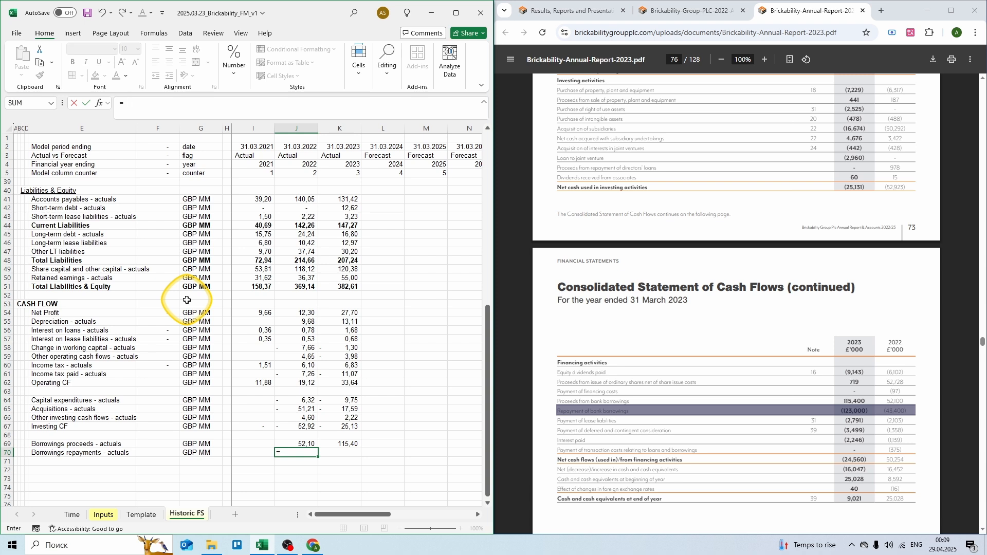
pyautogui.write(' -43,')
pyautogui.press('Tab')
pyautogui.write('= -123')
pyautogui.hotkey('ctrl', 'Return')
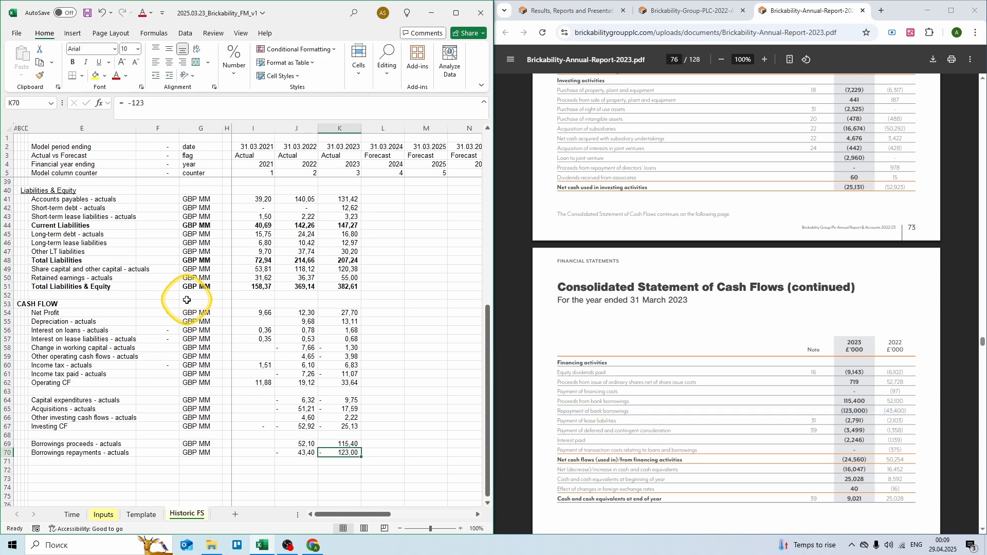
pyautogui.press('Down')
pyautogui.press('Left')
pyautogui.press('Left')
pyautogui.press('Left')
pyautogui.press('Left')
pyautogui.press('Left')
pyautogui.press('Left')
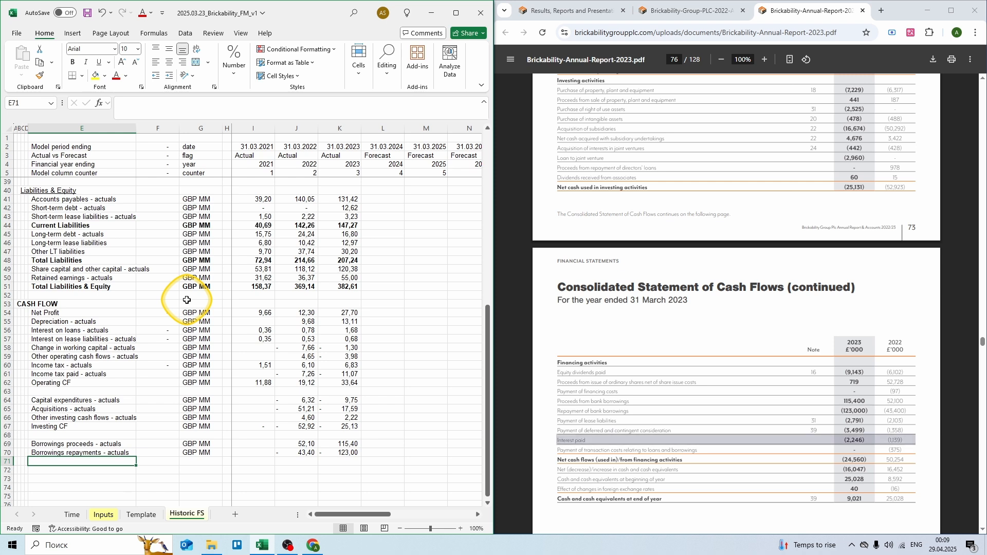
# Step: Add Interest paid on existing loans - actuals in GBP MM (-1,14, -2,246), then type the Lease payments label
pyautogui.write('Interest paid')
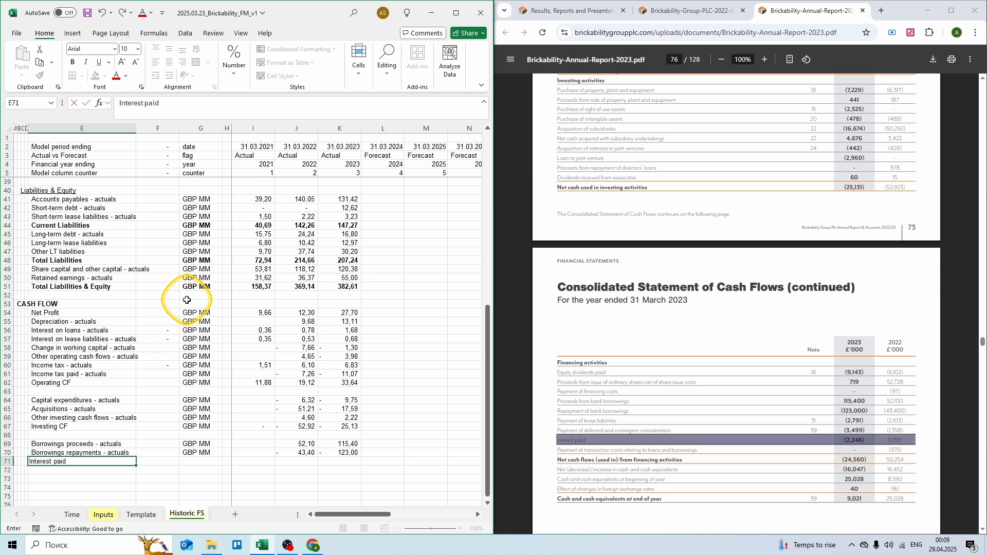
pyautogui.write(' on existing loans - actuals')
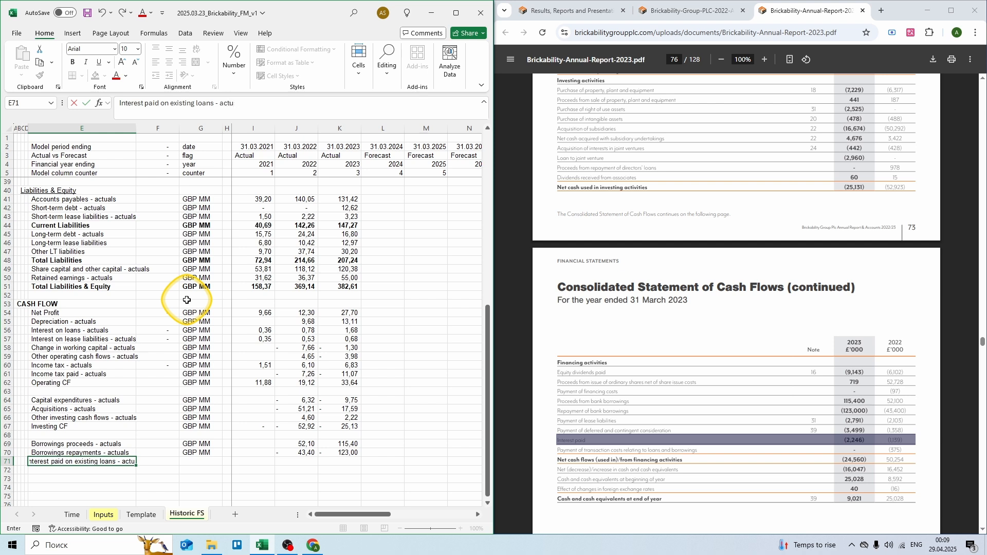
pyautogui.press('Tab')
pyautogui.press('Tab')
pyautogui.write('GBP MM')
pyautogui.press('Tab')
pyautogui.press('Tab')
pyautogui.press('Tab')
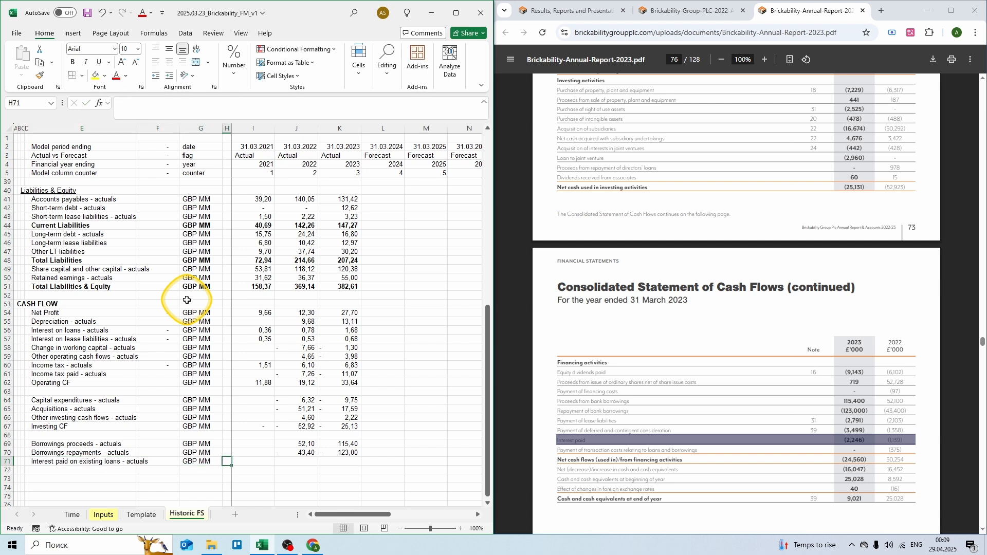
pyautogui.write('=-1,')
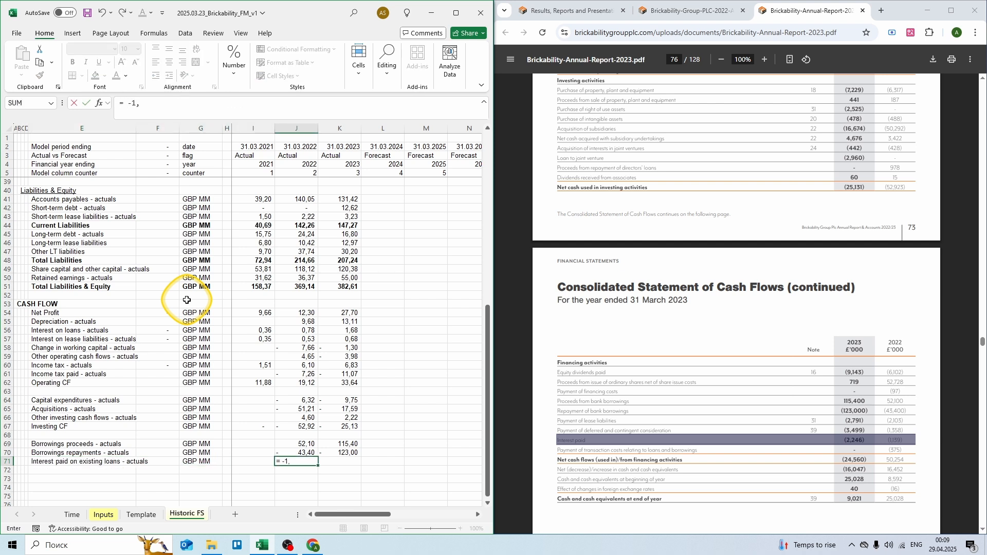
pyautogui.write('14')
pyautogui.press('Tab')
pyautogui.write('= -2,246')
pyautogui.hotkey('ctrl', 'Return')
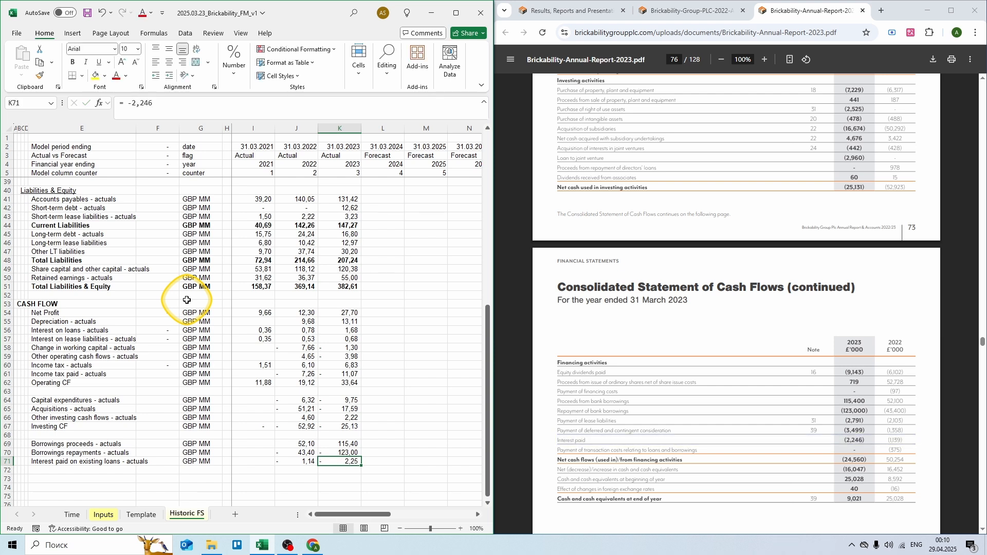
pyautogui.press('Down')
pyautogui.press('Left')
pyautogui.press('Left')
pyautogui.press('Left')
pyautogui.press('Left')
pyautogui.press('Left')
pyautogui.press('Left')
pyautogui.write('Lease paymen ts - actuals')
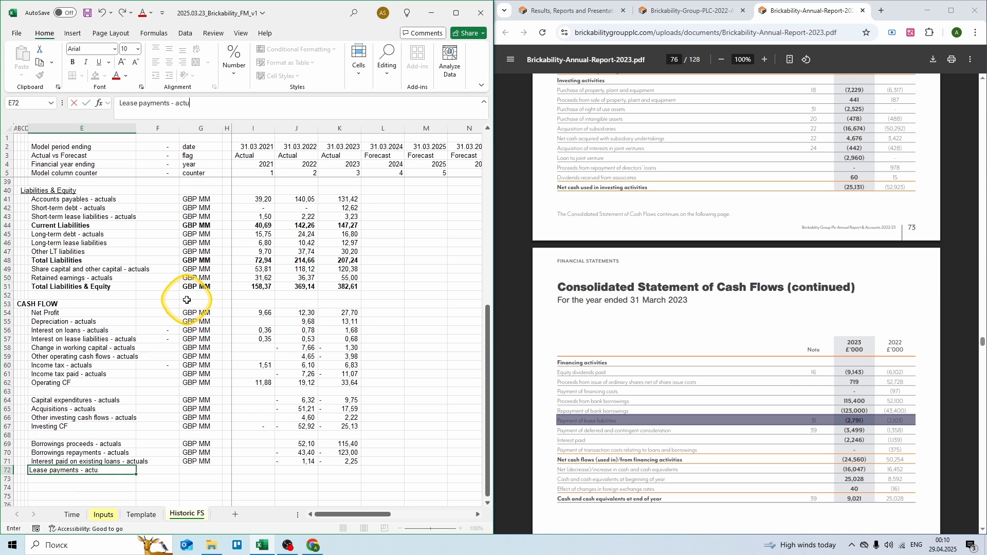
# Step: Complete the Lease payments row in GBP with -2,103 (2022) and -2,791 (2023)
pyautogui.press('Right')
pyautogui.press('Right')
pyautogui.write('GBP')
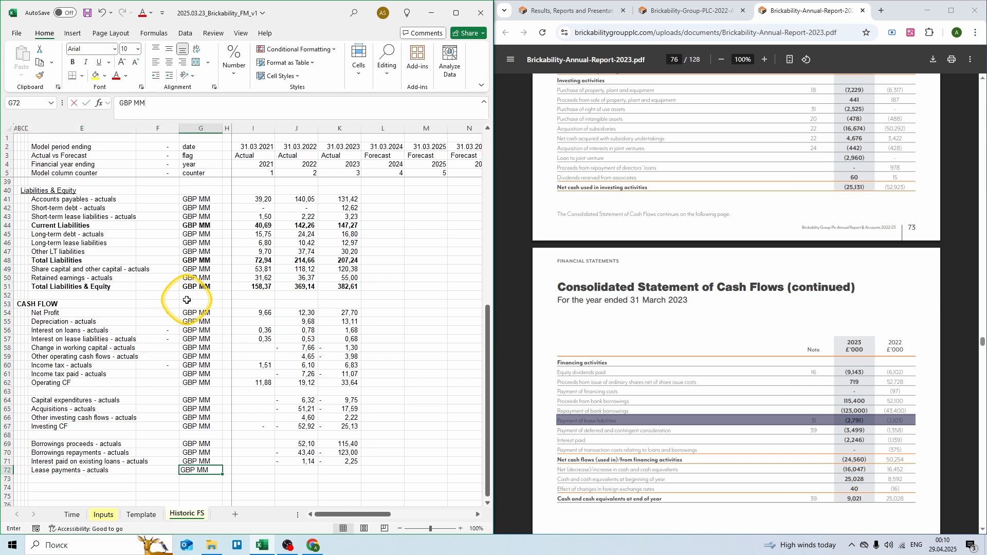
pyautogui.press('Right')
pyautogui.press('Right')
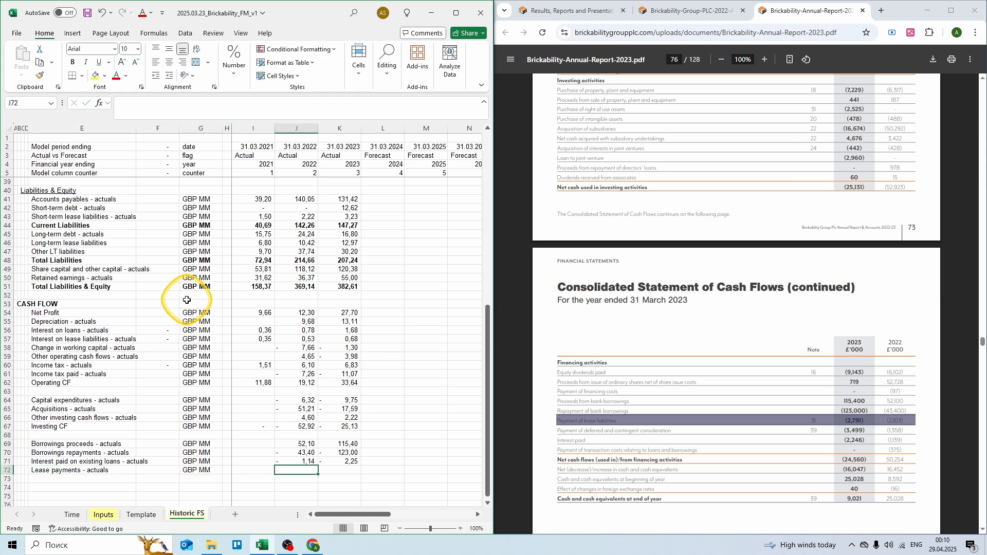
pyautogui.write('= -2,103')
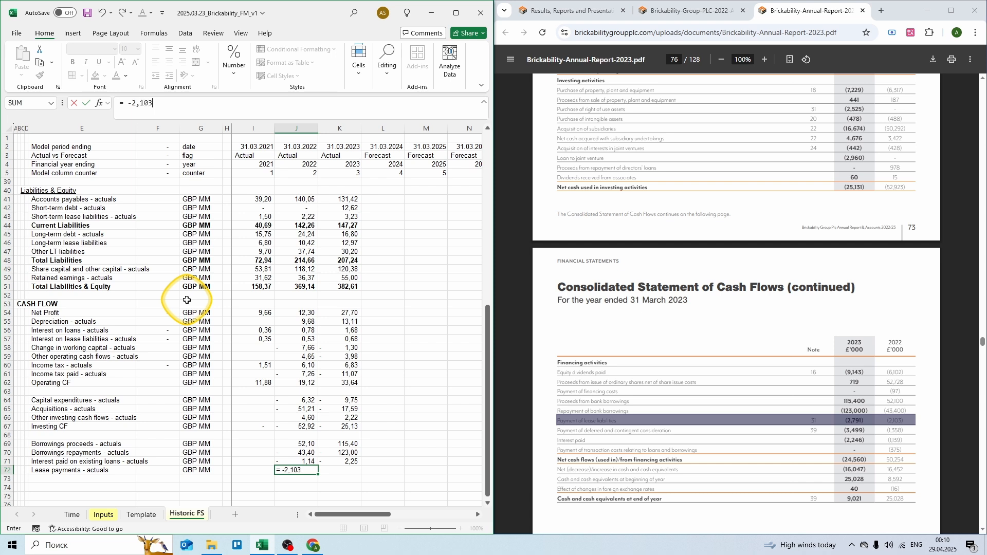
pyautogui.press('Tab')
pyautogui.write('= -')
pyautogui.write('2,791')
pyautogui.press('Return')
pyautogui.press('Left')
pyautogui.press('Left')
pyautogui.press('Left')
pyautogui.press('Left')
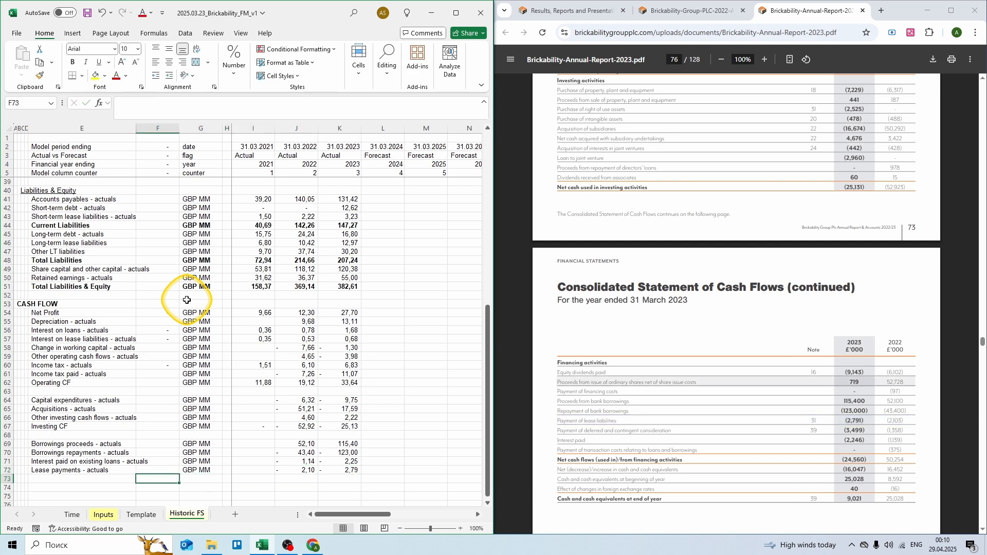
pyautogui.press('Left')
# Step: Add an Equity injection - actuals row in GBP MM with 52,73 and 0,719
pyautogui.write('Eq')
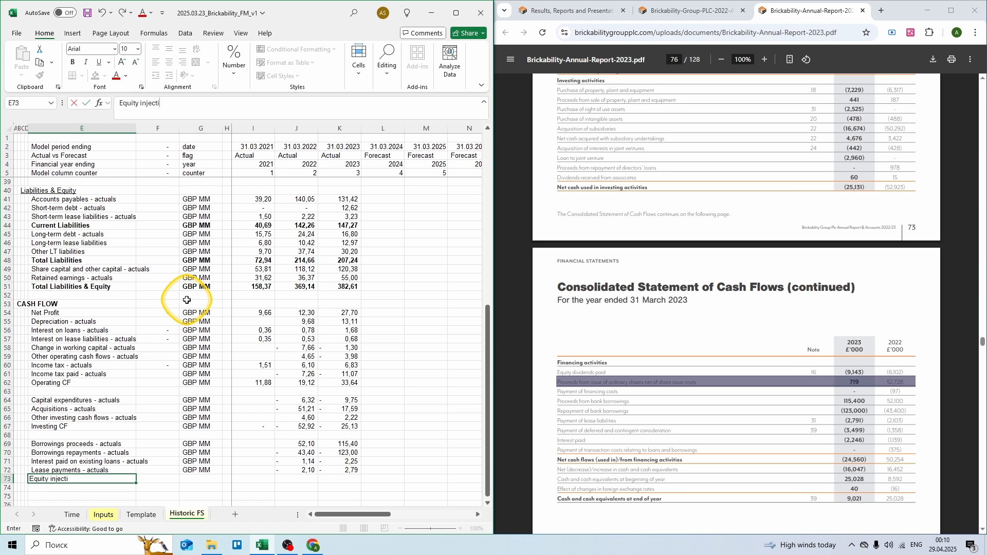
pyautogui.write('uity injection - actuals')
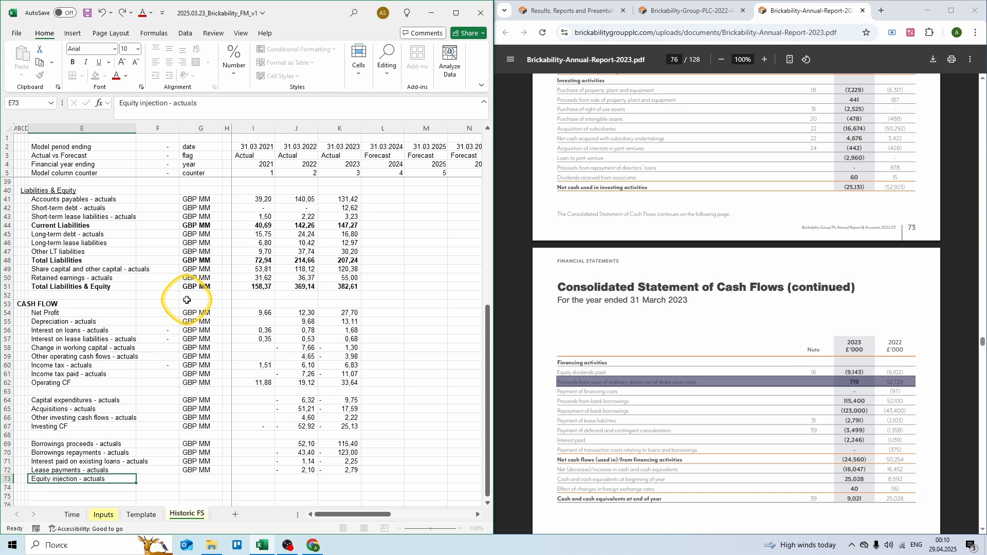
pyautogui.press('Tab')
pyautogui.press('Tab')
pyautogui.write('GBP MM')
pyautogui.press('Tab')
pyautogui.press('Tab')
pyautogui.press('Tab')
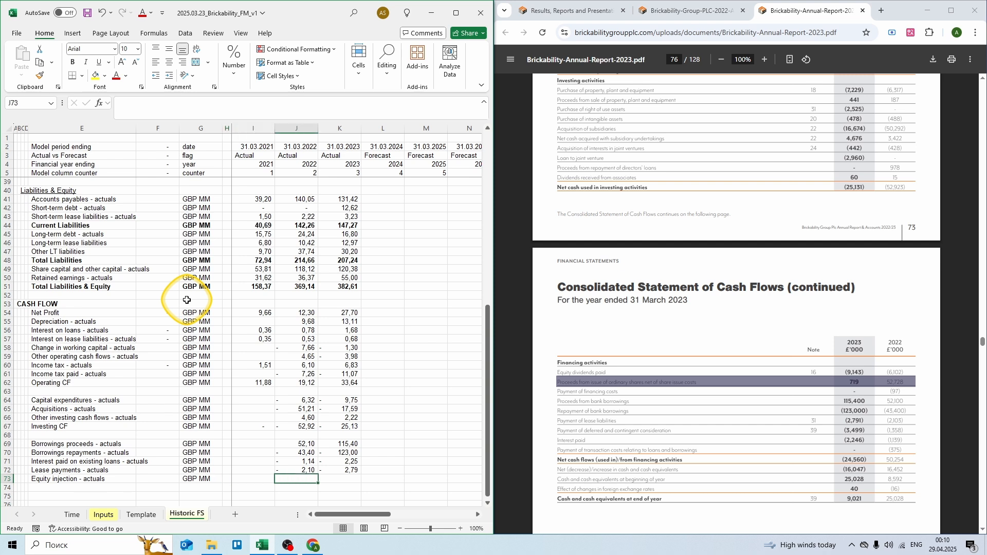
pyautogui.write('= 52,73')
pyautogui.press('Tab')
pyautogui.write('= 0,719')
pyautogui.hotkey('ctrl', 'Return')
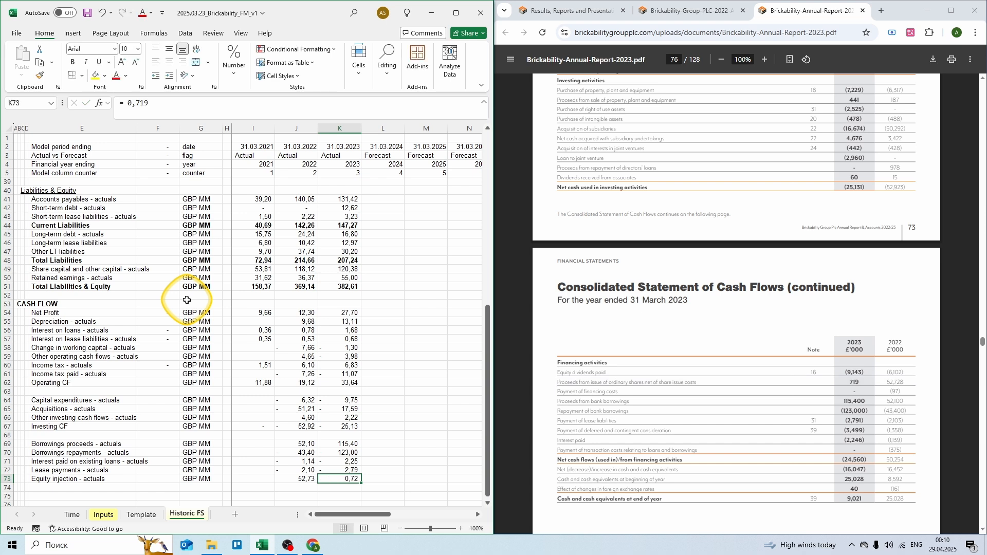
pyautogui.press('Down')
pyautogui.press('Left')
pyautogui.press('Left')
pyautogui.press('Left')
pyautogui.press('Left')
pyautogui.press('Left')
pyautogui.press('Left')
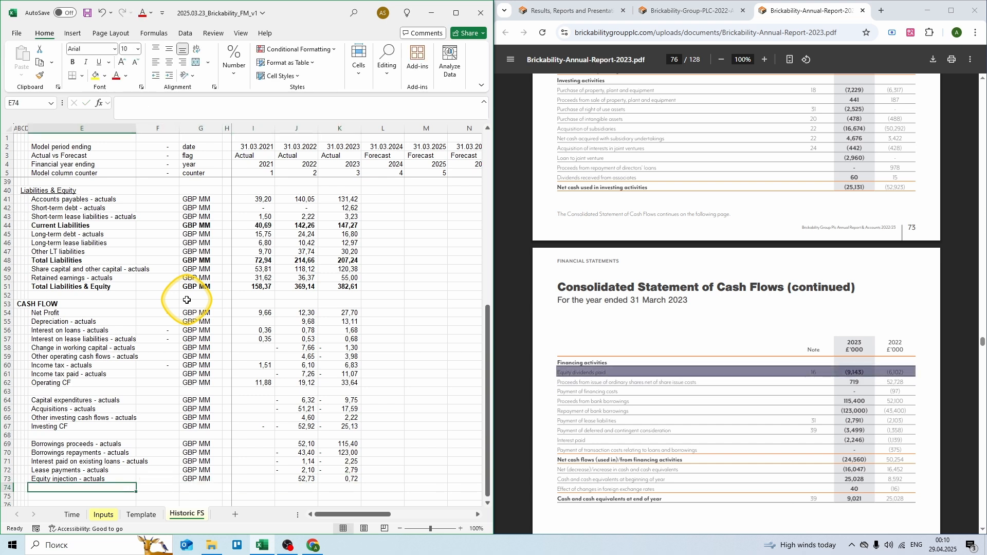
# Step: Add a Dividends - actuals row in GBP MM with -6,10 for 2022
pyautogui.write('Dividends - actuals')
pyautogui.press('Tab')
pyautogui.press('Tab')
pyautogui.write('GBP MM')
pyautogui.hotkey('ctrl', 'Return')
pyautogui.press('Right')
pyautogui.press('Right')
pyautogui.press('Right')
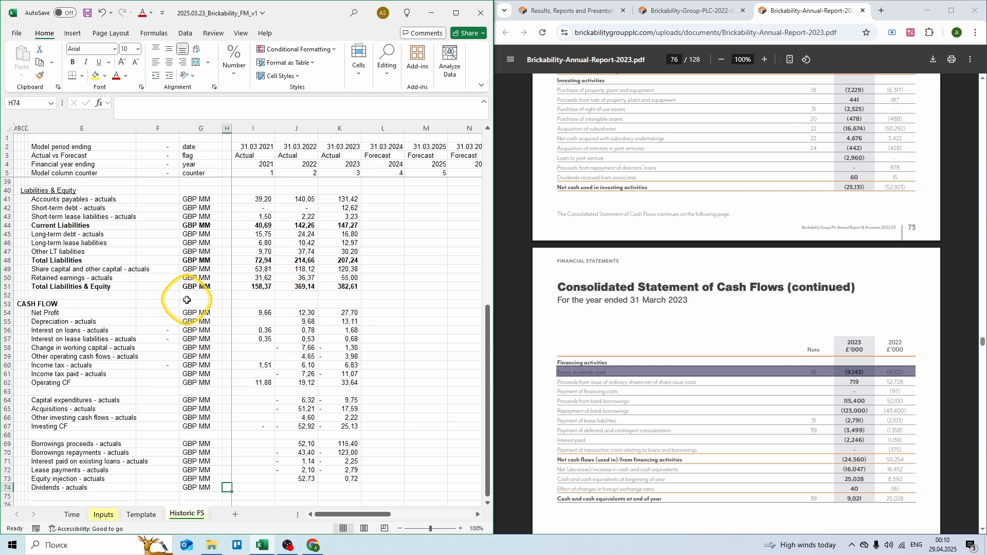
pyautogui.write('=')
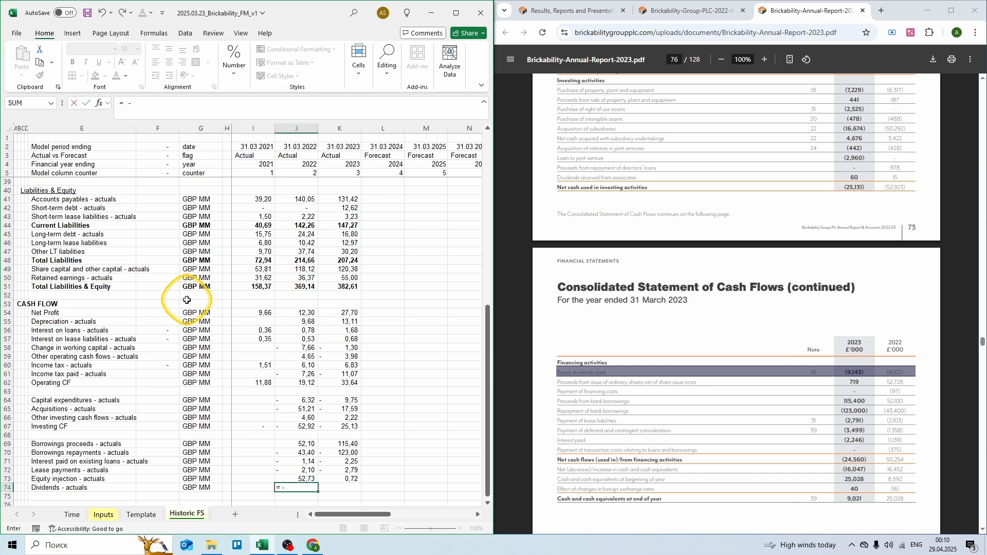
pyautogui.write(' -6,10')
pyautogui.press('Tab')
pyautogui.write('=')
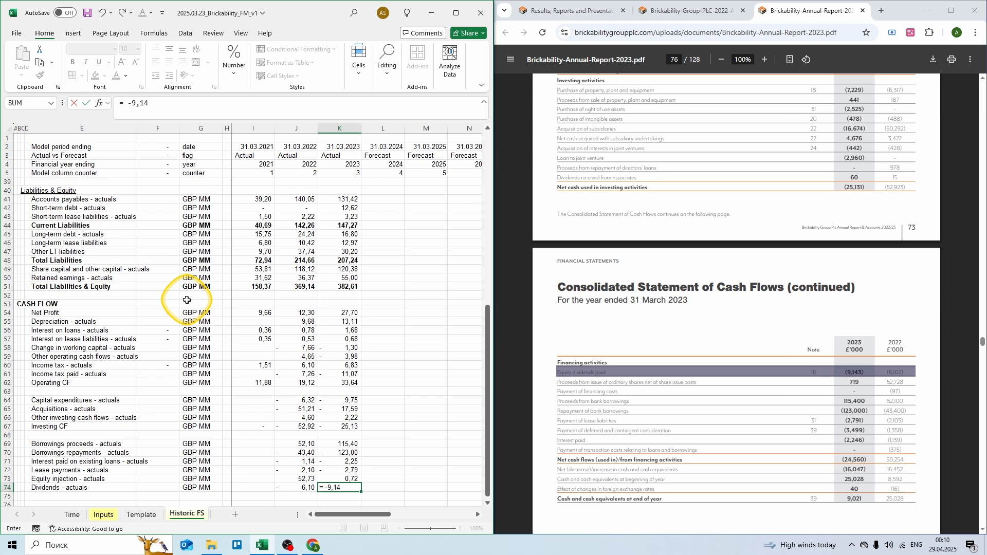
pyautogui.press('Return')
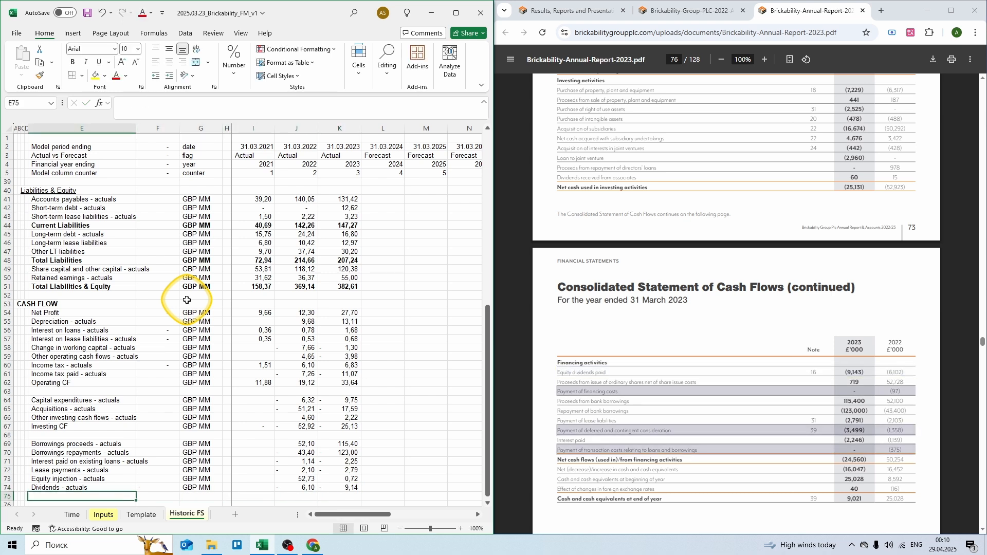
# Step: Enter Other financing cash flows - actuals in GBP MM: =-0,097-1,358-0,375 for 2022 and =-3,5 for 2023
pyautogui.write('Other financing cash flow')
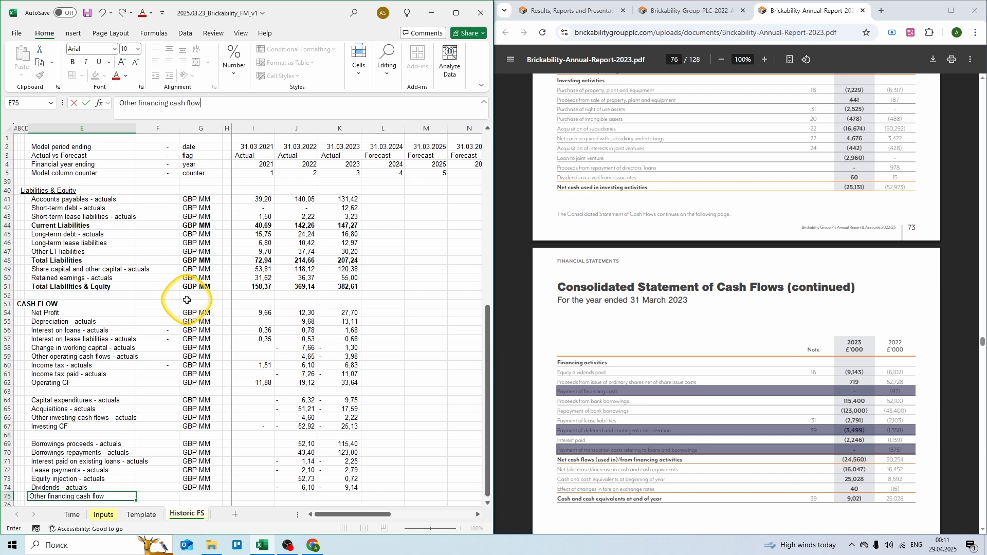
pyautogui.write('s - actuals')
pyautogui.press('Tab')
pyautogui.press('Tab')
pyautogui.write('GBP MM')
pyautogui.press('Tab')
pyautogui.press('Tab')
pyautogui.press('Tab')
pyautogui.write('=')
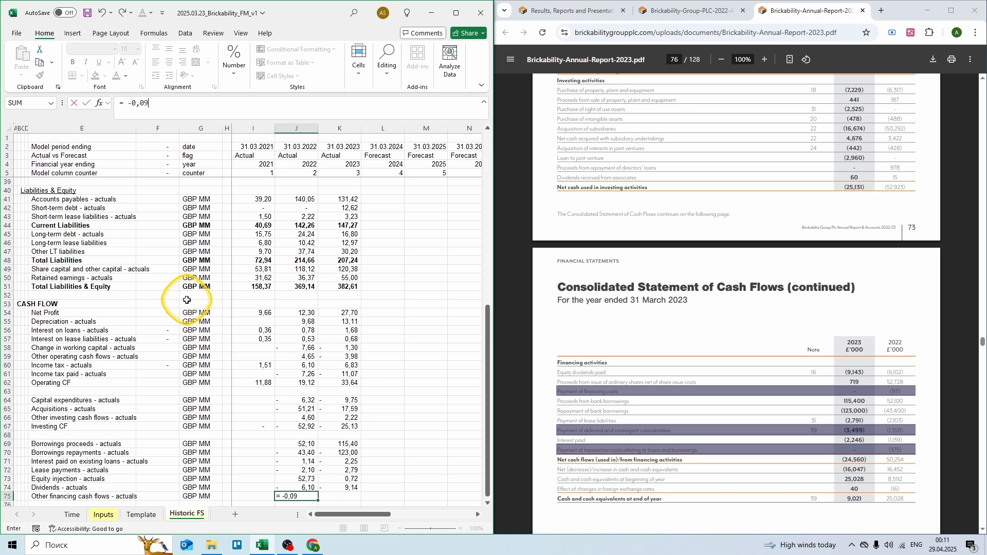
pyautogui.write(' -0,097 - 1,358 - 0,375')
pyautogui.press('Tab')
pyautogui.write('=')
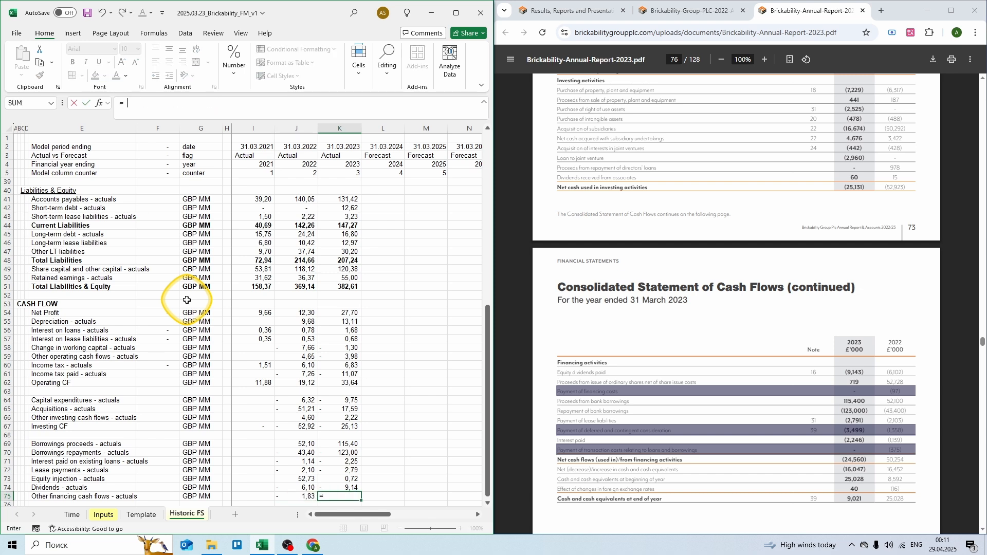
pyautogui.write(' -3,5')
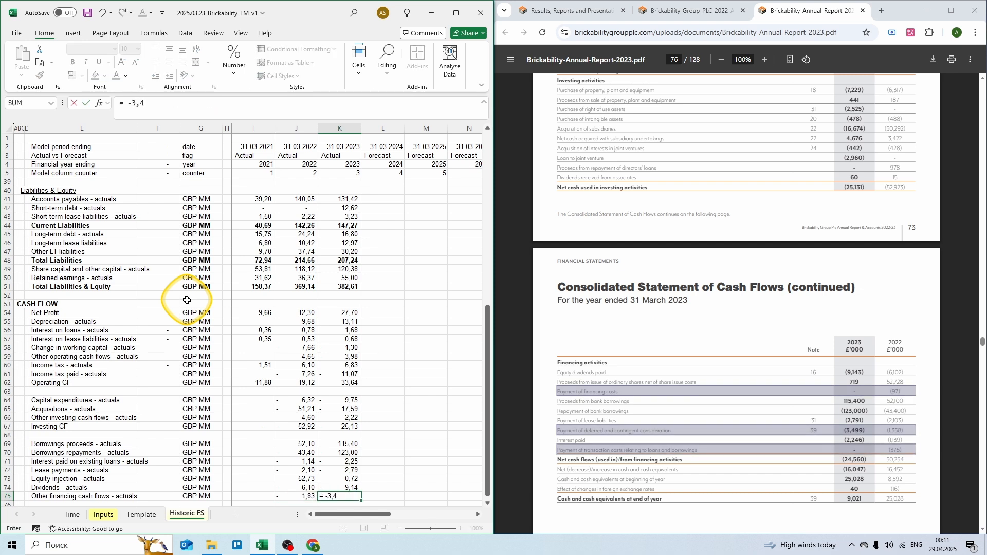
pyautogui.press('Return')
pyautogui.press('Left')
pyautogui.press('Left')
pyautogui.press('Left')
pyautogui.press('Left')
pyautogui.press('Left')
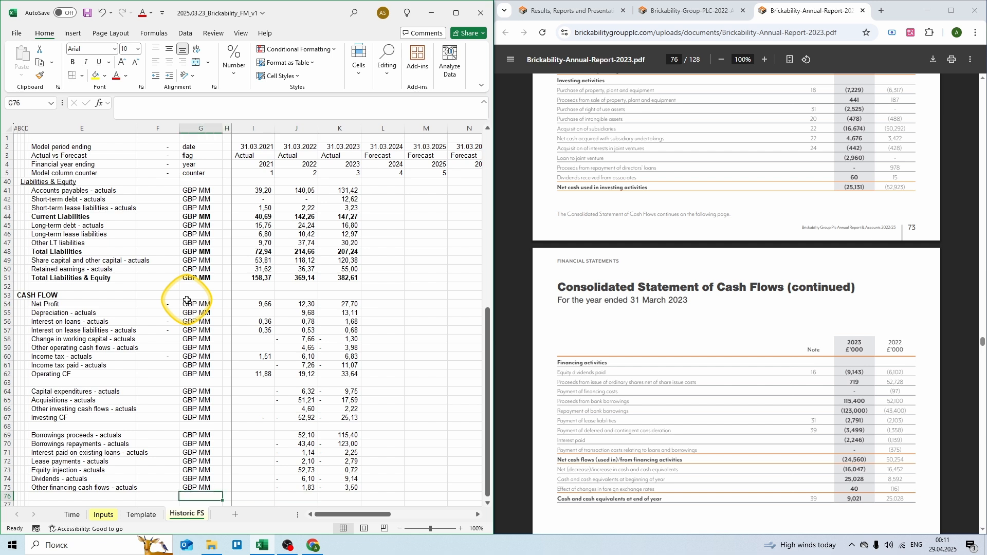
# Step: Add a Financing CF row in GBP MM summing the financing lines, copied across all three years
pyautogui.write('Financing CF')
pyautogui.press('Tab')
pyautogui.press('Tab')
pyautogui.write('GBP ')
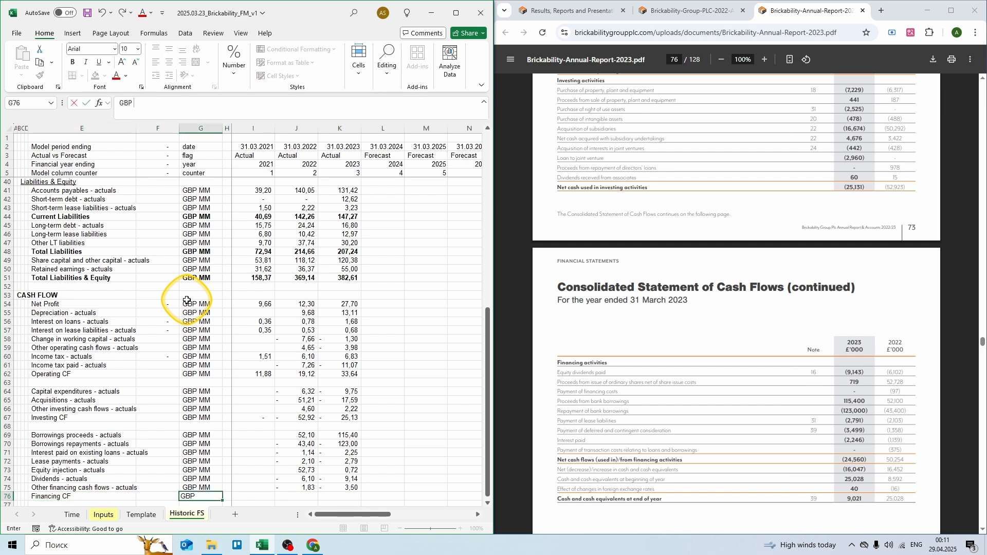
pyautogui.write('MM')
pyautogui.press('Tab')
pyautogui.press('Tab')
pyautogui.write('= sum(')
pyautogui.press('Up')
pyautogui.hotkey('shift', 'Up')
pyautogui.hotkey('shift', 'Up')
pyautogui.hotkey('shift', 'Up')
pyautogui.hotkey('shift', 'Up')
pyautogui.hotkey('shift', 'Up')
pyautogui.hotkey('shift', 'Up')
pyautogui.hotkey('ctrl', 'Return')
pyautogui.hotkey('ctrl', 'c')
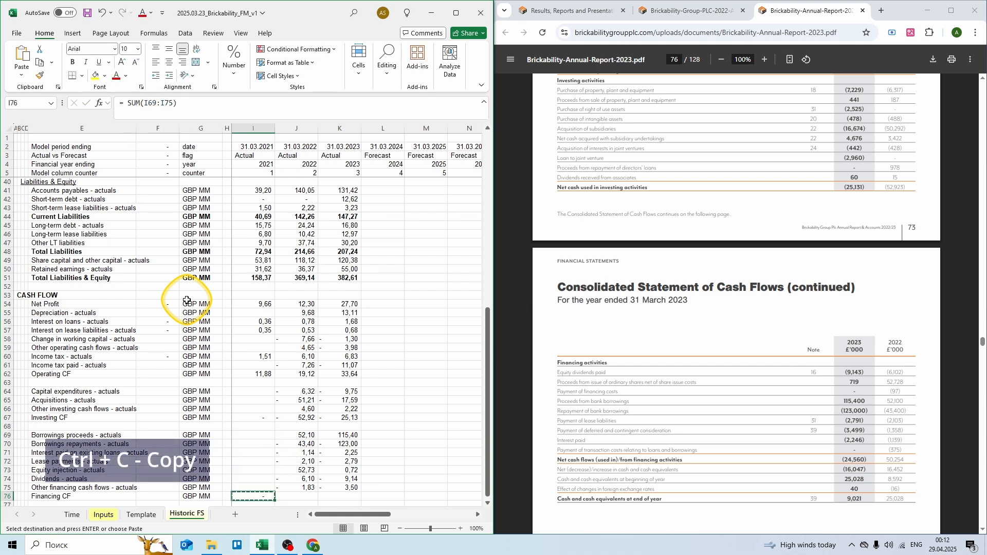
pyautogui.hotkey('shift', 'Right')
pyautogui.hotkey('shift', 'Right')
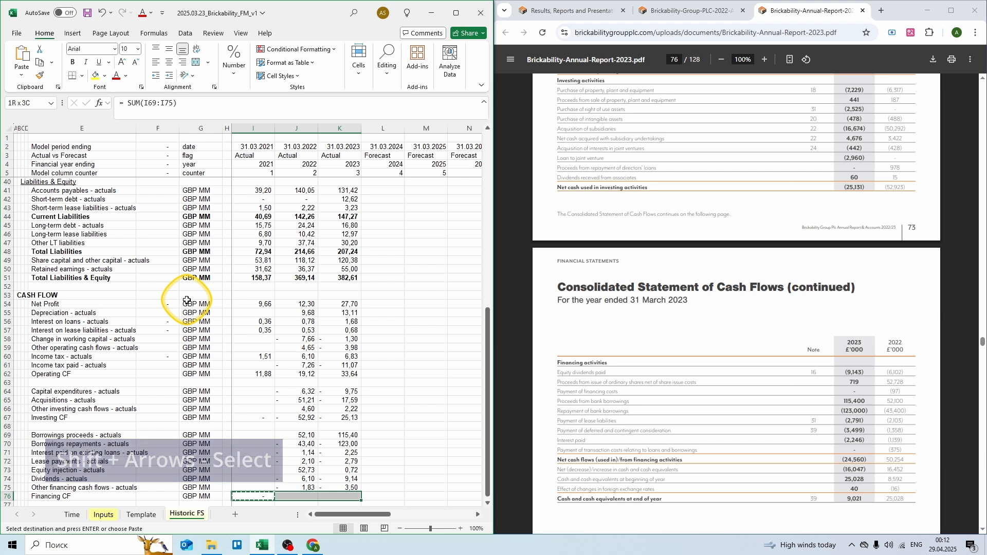
pyautogui.press('Return')
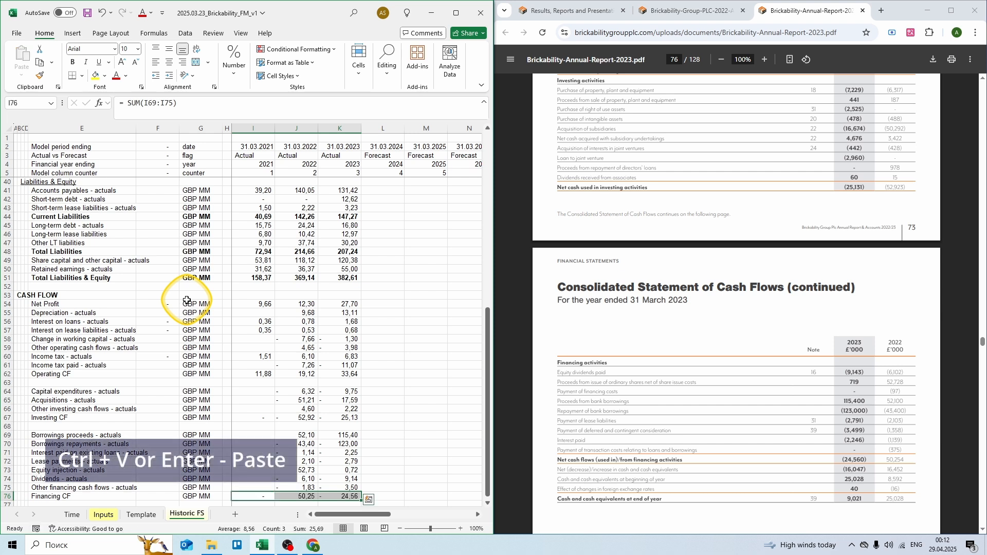
# Step: Label a new FX effect row two rows below the Financing CF total
pyautogui.press('Down')
pyautogui.press('Down')
pyautogui.press('Down')
pyautogui.press('Down')
pyautogui.press('Left')
pyautogui.press('Left')
pyautogui.press('Left')
pyautogui.press('Left')
pyautogui.press('Up')
pyautogui.press('Up')
pyautogui.scroll(-3, 187, 299)
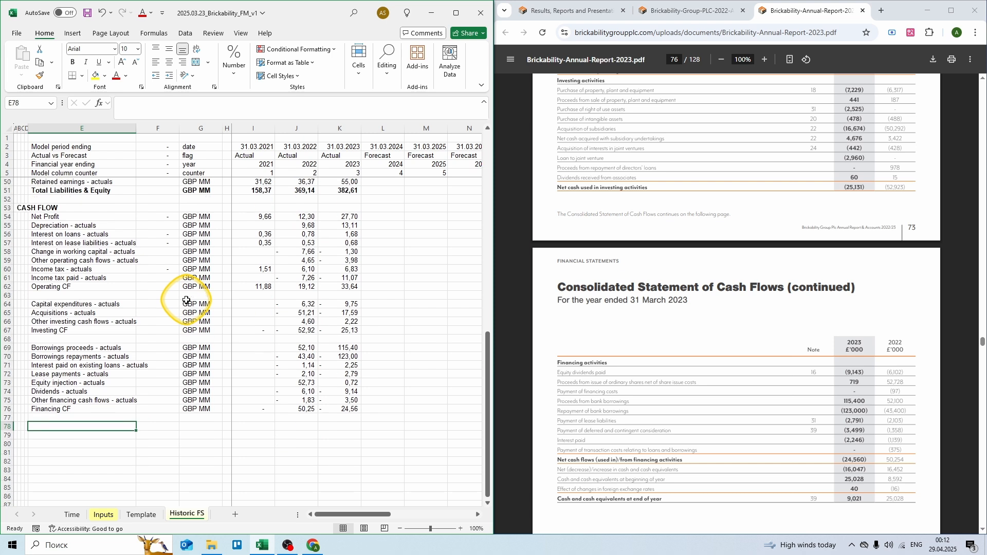
pyautogui.scroll(-1, 190, 298)
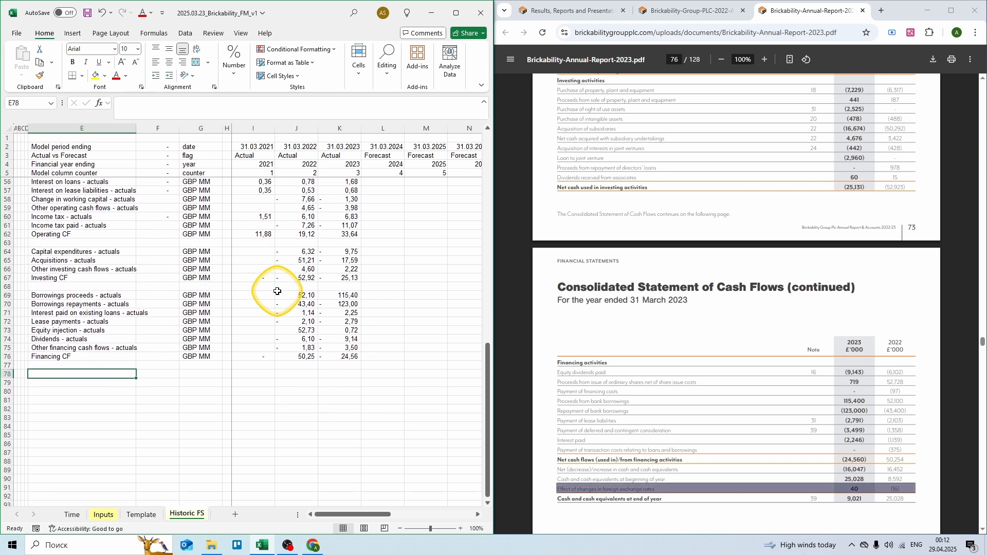
pyautogui.write('FX effect')
pyautogui.press('Tab')
pyautogui.press('Tab')
# Step: Fill the FX effect row with GBP MM, 0,02 for 2022 and 0,04 for 2023
pyautogui.write('GBP MM')
pyautogui.press('Tab')
pyautogui.press('Tab')
pyautogui.press('Tab')
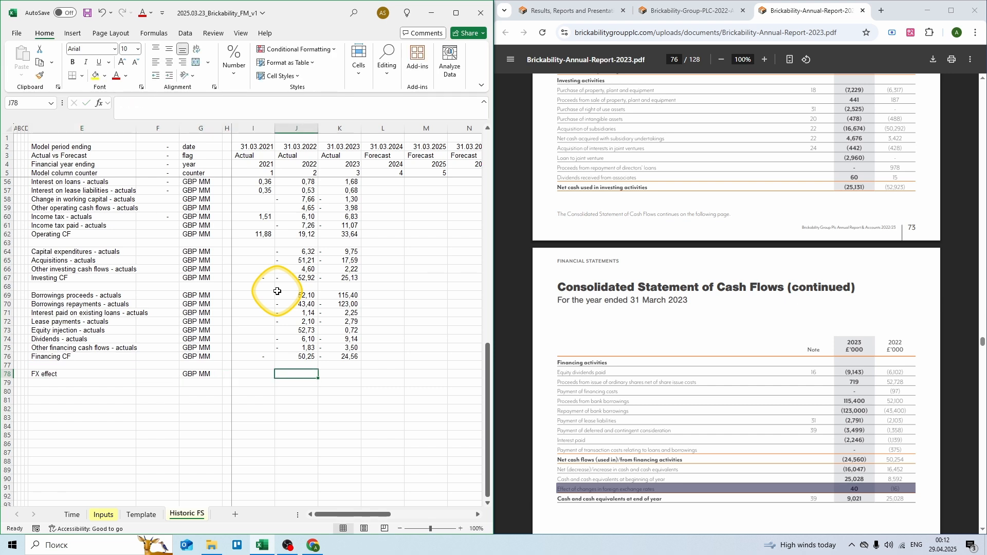
pyautogui.write('= -0,01')
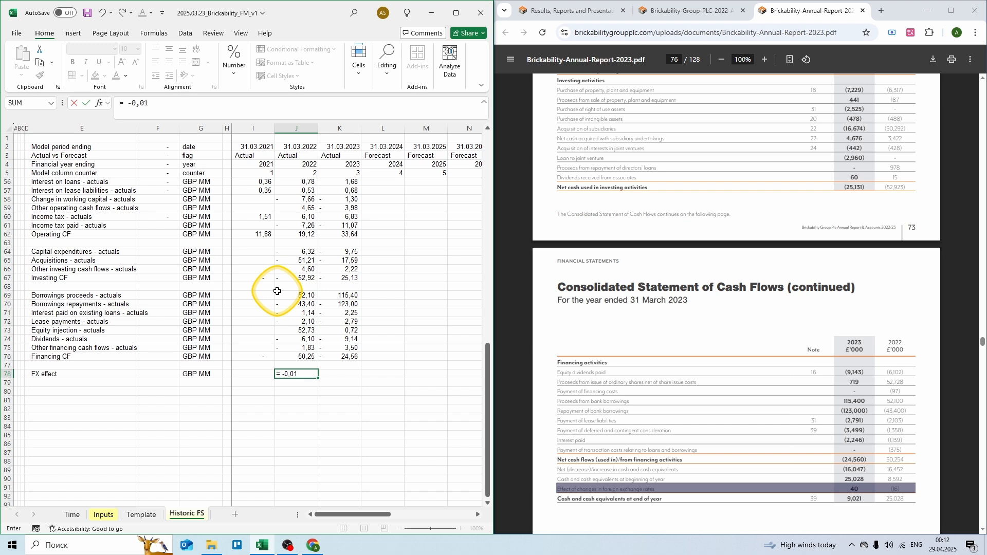
pyautogui.press('Tab')
pyautogui.write('= ')
pyautogui.write('0,04')
pyautogui.press('Return')
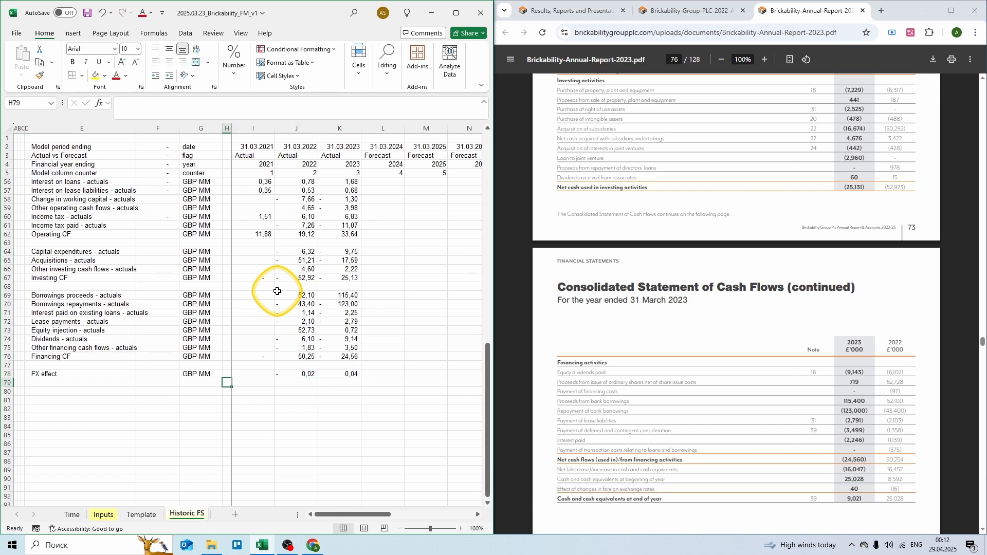
pyautogui.press('Left')
pyautogui.press('Left')
pyautogui.press('Left')
# Step: Add a Net cash flow row in GBP MM summing 2021 Operating, Investing, Financing CF and FX effect
pyautogui.write('Net')
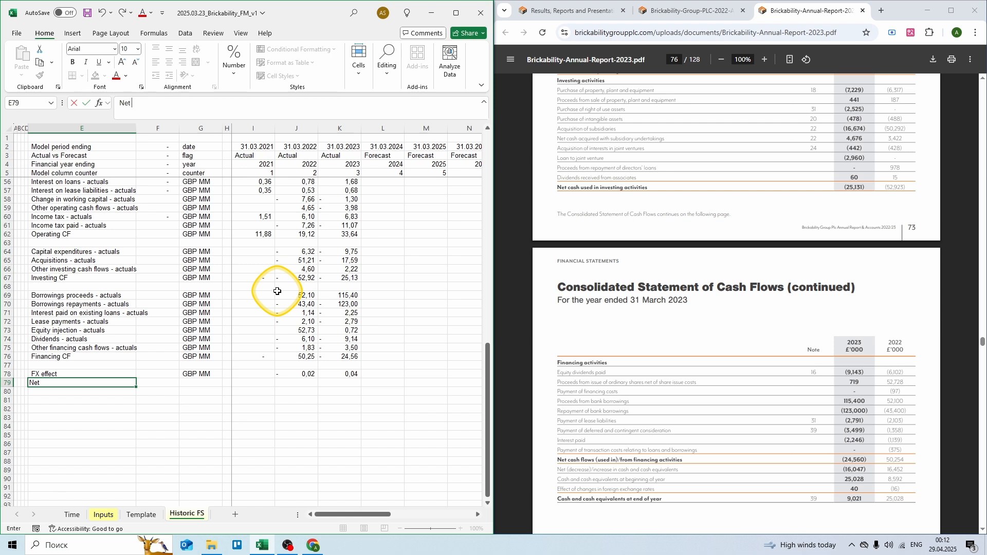
pyautogui.write(' cash flow')
pyautogui.press('Tab')
pyautogui.press('Tab')
pyautogui.write('GBP MM')
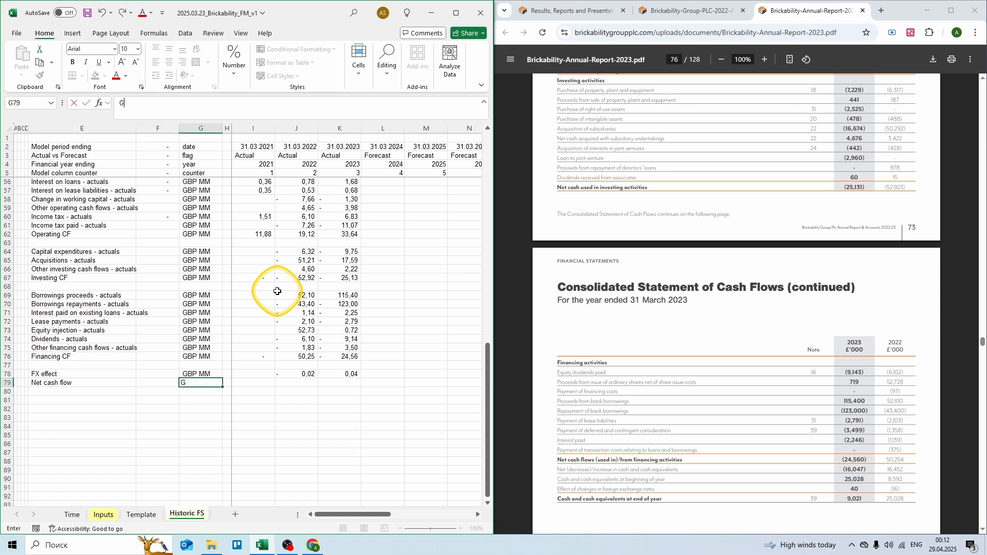
pyautogui.press('Tab')
pyautogui.press('Tab')
pyautogui.write('=')
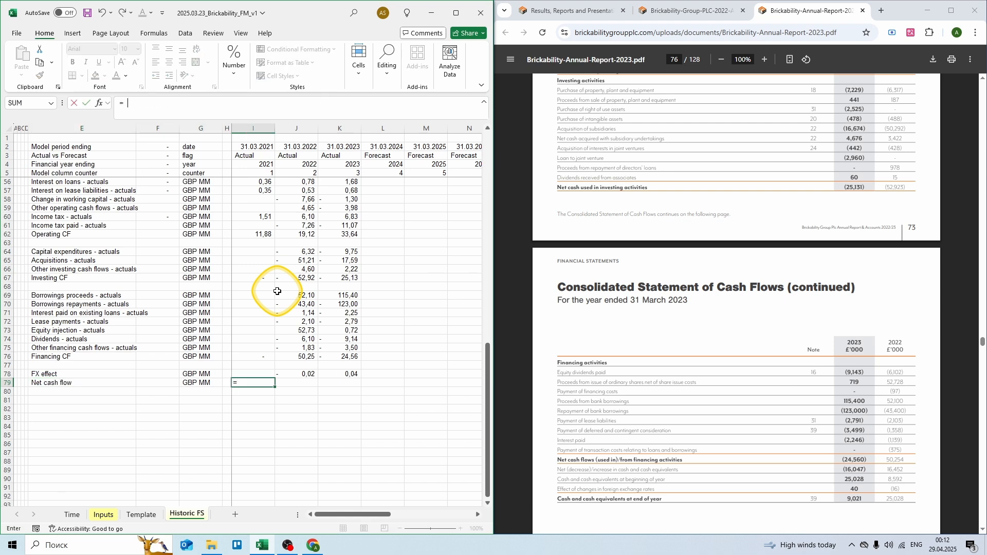
pyautogui.click(262, 235)
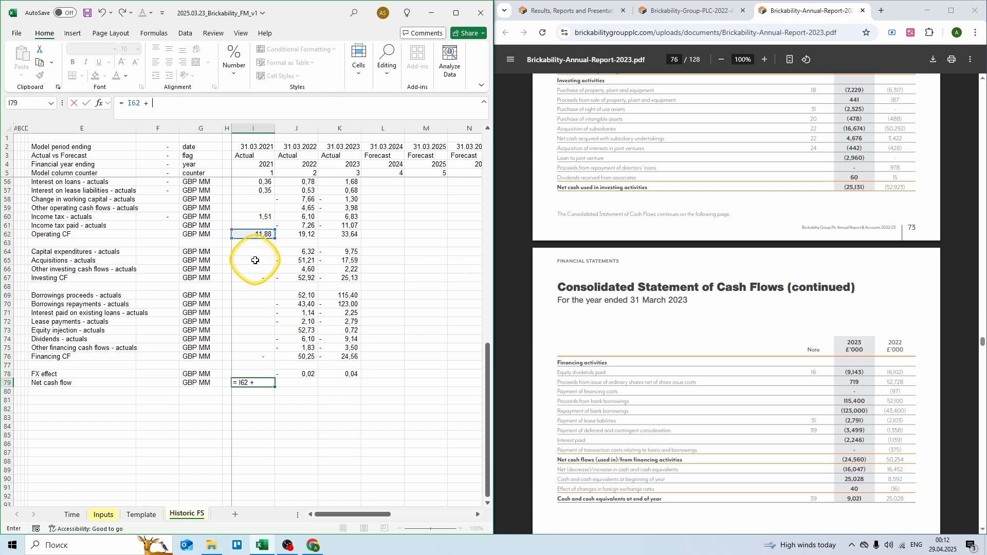
pyautogui.click(256, 276)
pyautogui.write('+')
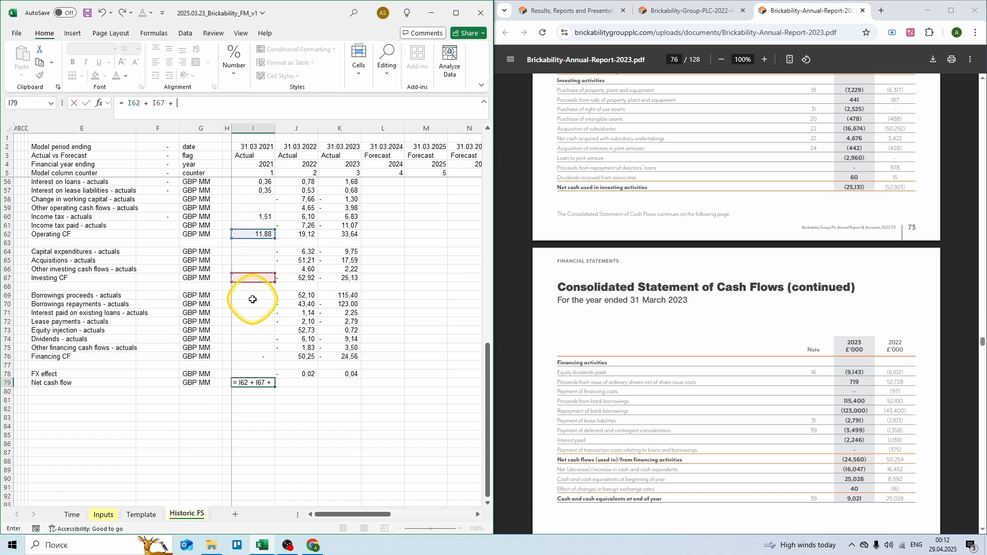
pyautogui.click(251, 357)
pyautogui.write('+')
pyautogui.click(252, 374)
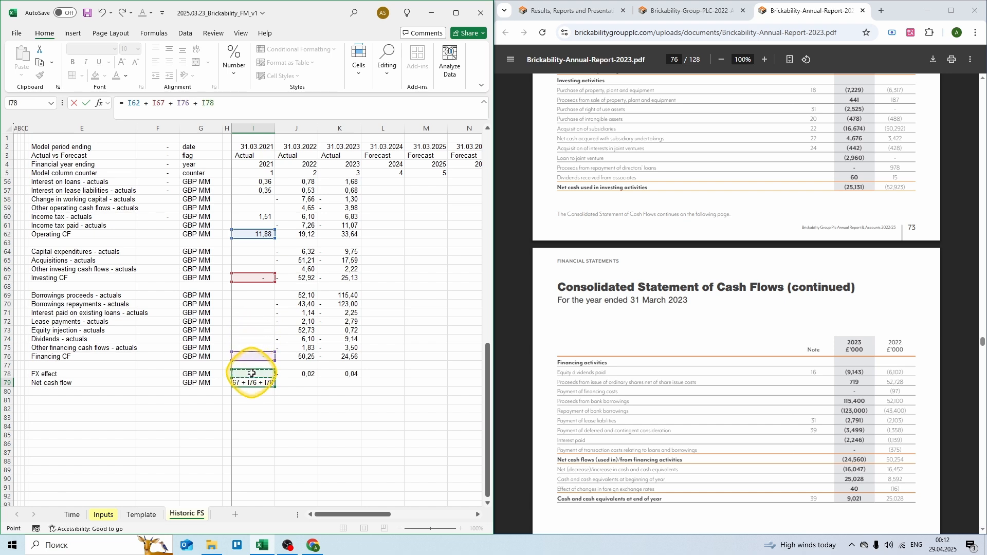
pyautogui.press('Return')
# Step: Copy the Net cash flow formula into 2022 and 2023, then label the next row Cash balance BEG
pyautogui.hotkey('ctrl', 'c')
pyautogui.hotkey('shift', 'Right')
pyautogui.hotkey('shift', 'Right')
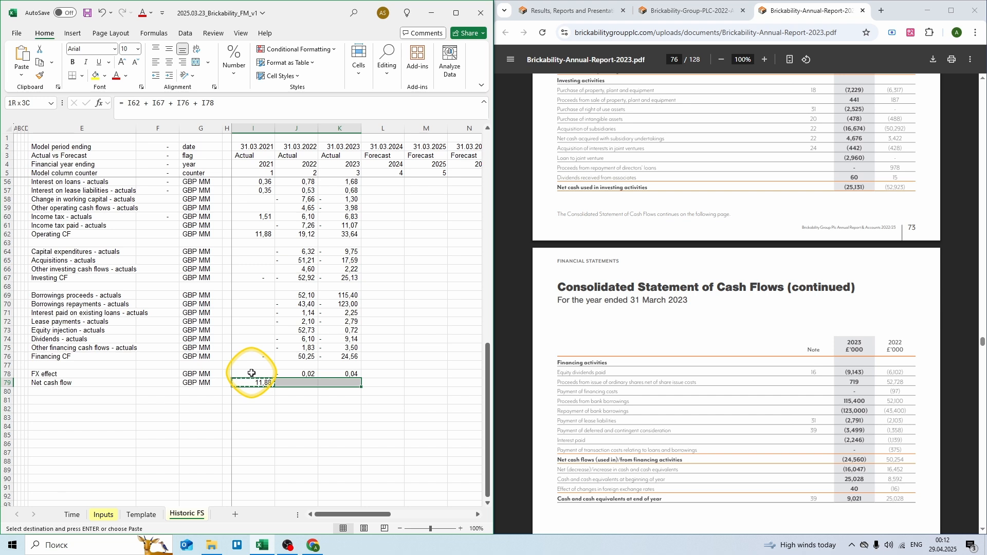
pyautogui.press('Return')
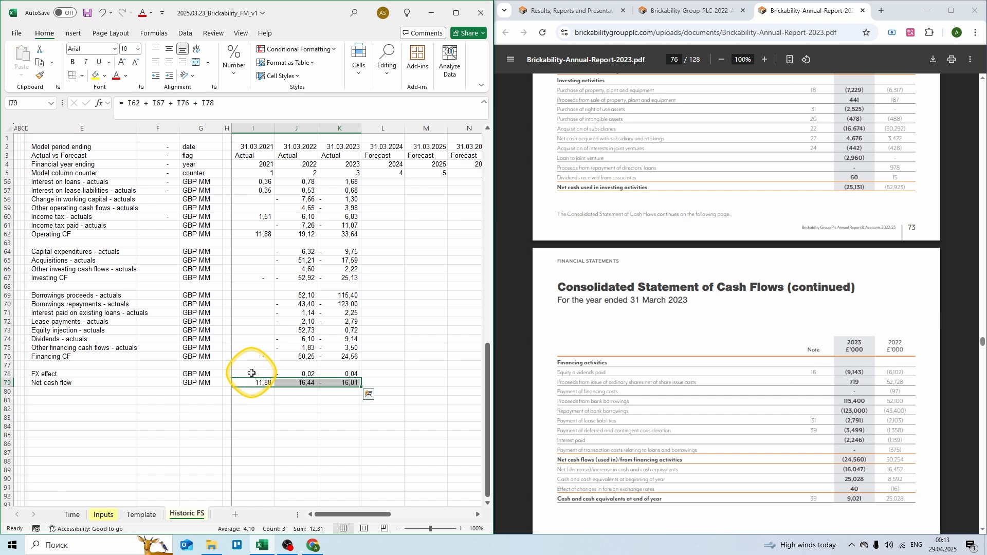
pyautogui.press('Down')
pyautogui.press('Left')
pyautogui.press('Left')
pyautogui.press('Left')
pyautogui.press('Left')
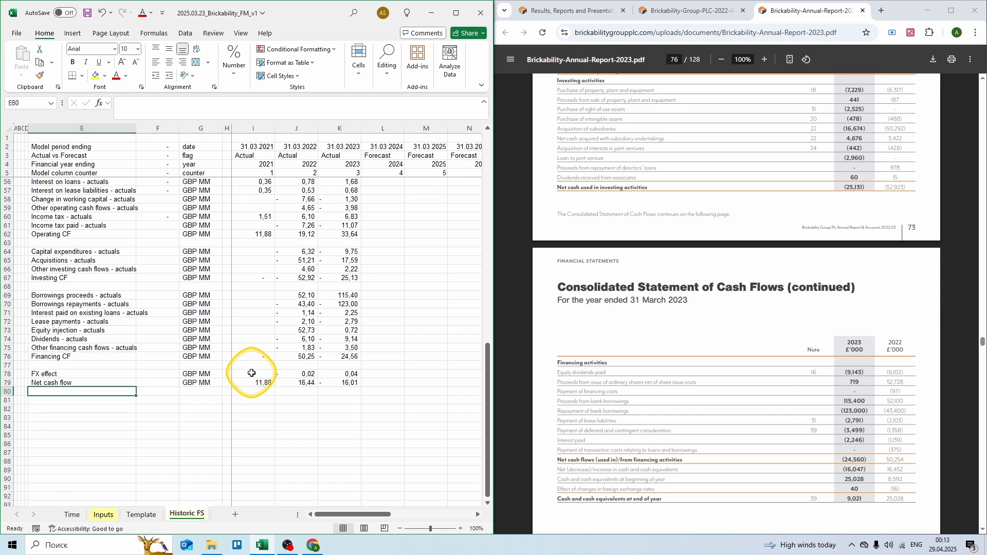
pyautogui.write('Cash balance BEG')
# Step: Add the Cash balance BEG and END labels and give both rows the GBP MM unit
pyautogui.press('Return')
pyautogui.write('Cash balance END')
pyautogui.press('Tab')
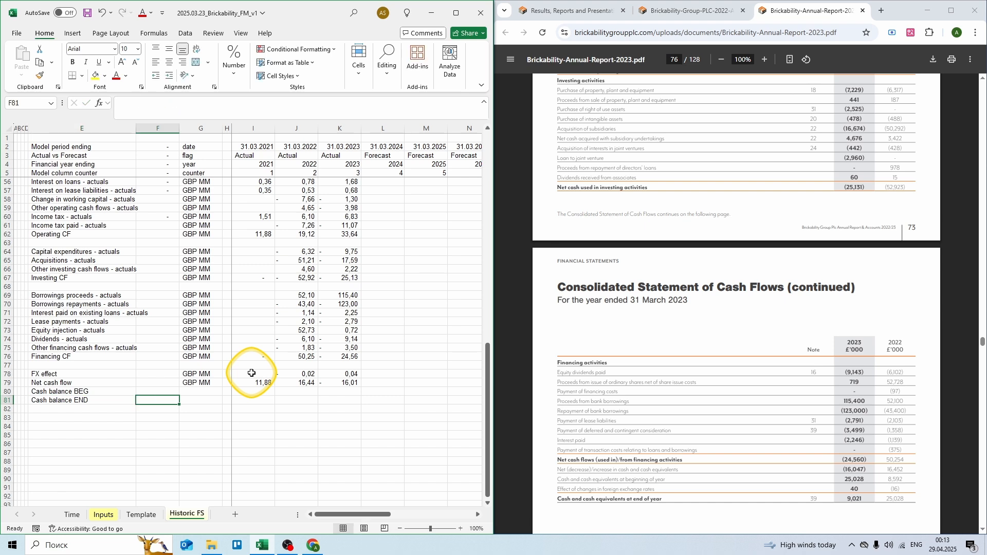
pyautogui.press('Right')
pyautogui.press('Up')
pyautogui.press('Up')
pyautogui.hotkey('ctrl', 'c')
pyautogui.press('Down')
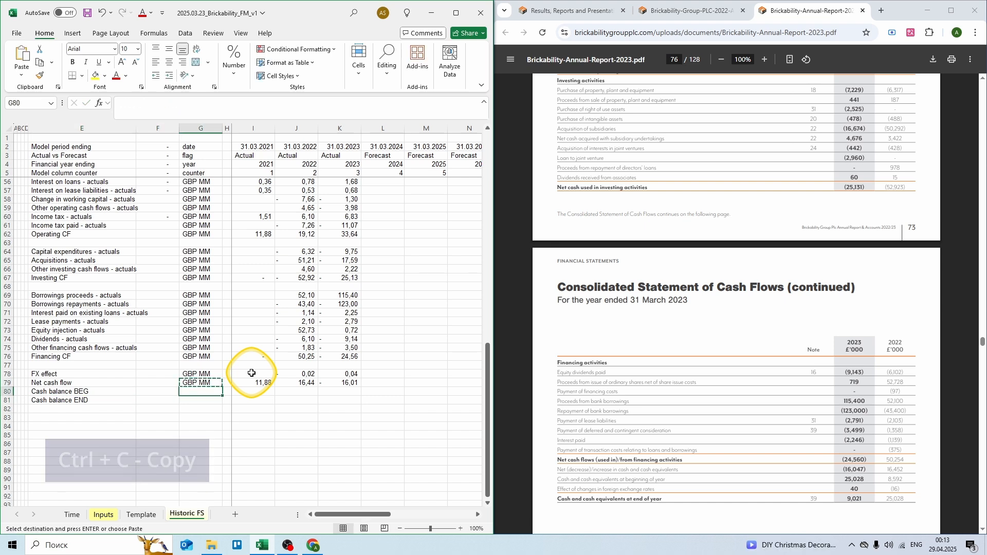
pyautogui.hotkey('shift', 'Down')
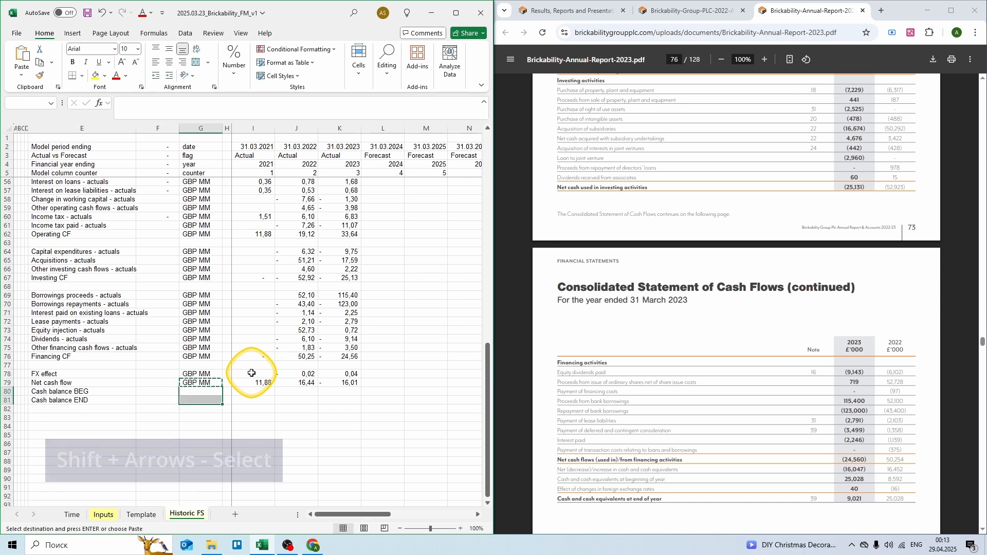
pyautogui.press('Return')
# Step: Link the 2022 and 2023 opening cash balances to the prior year's closing cash (=I81)
pyautogui.press('Right')
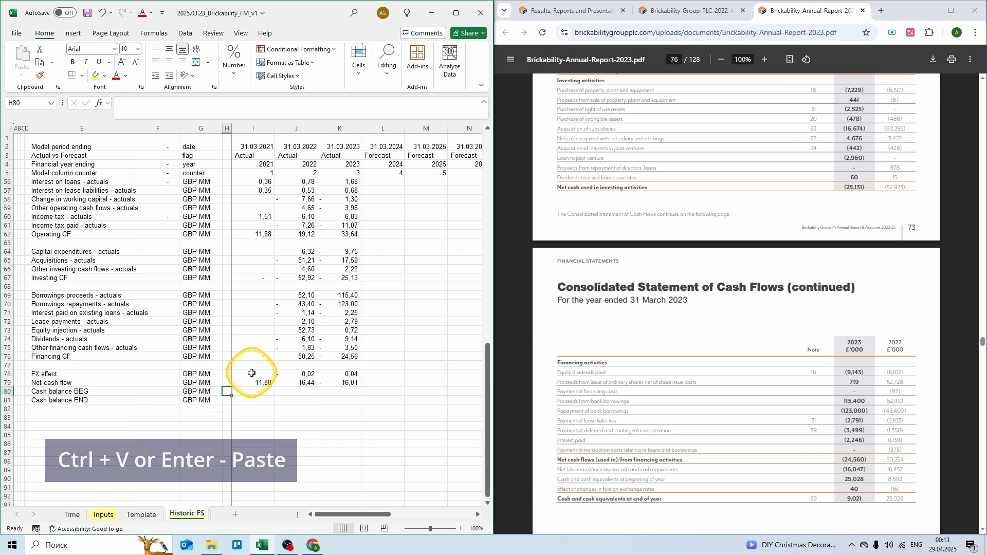
pyautogui.press('Right')
pyautogui.press('Right')
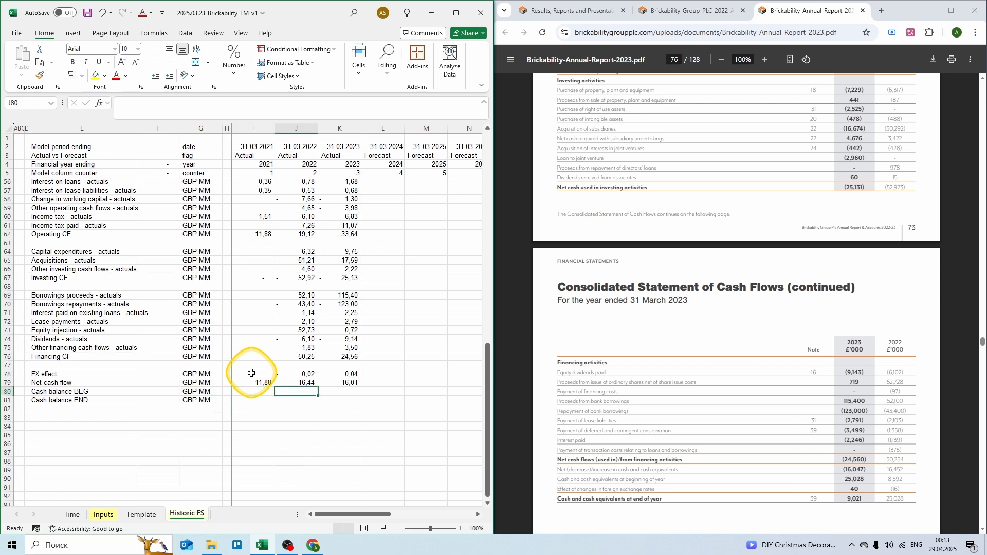
pyautogui.write('=')
pyautogui.press('Left')
pyautogui.press('Down')
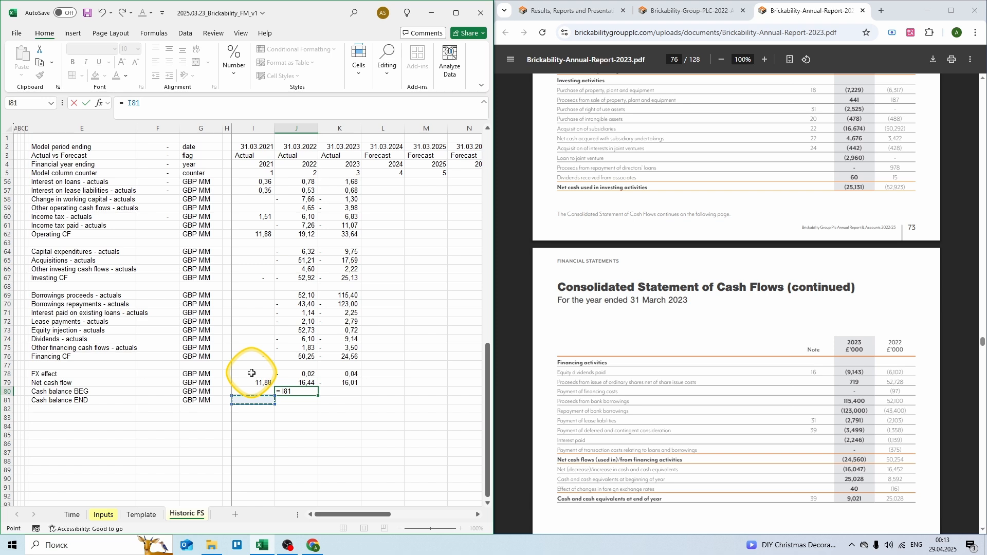
pyautogui.hotkey('ctrl', 'Return')
pyautogui.hotkey('ctrl', 'c')
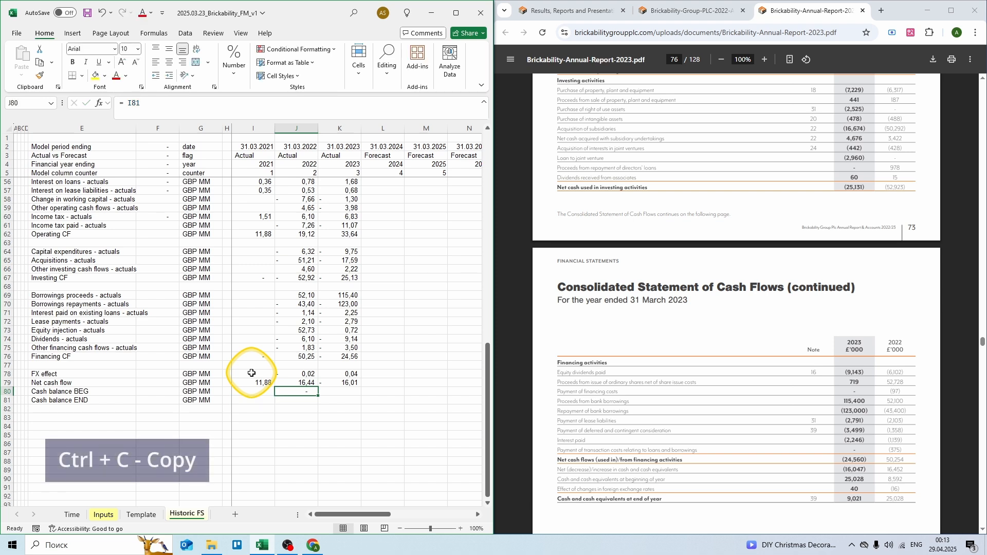
pyautogui.hotkey('ctrl', 'c')
pyautogui.press('Right')
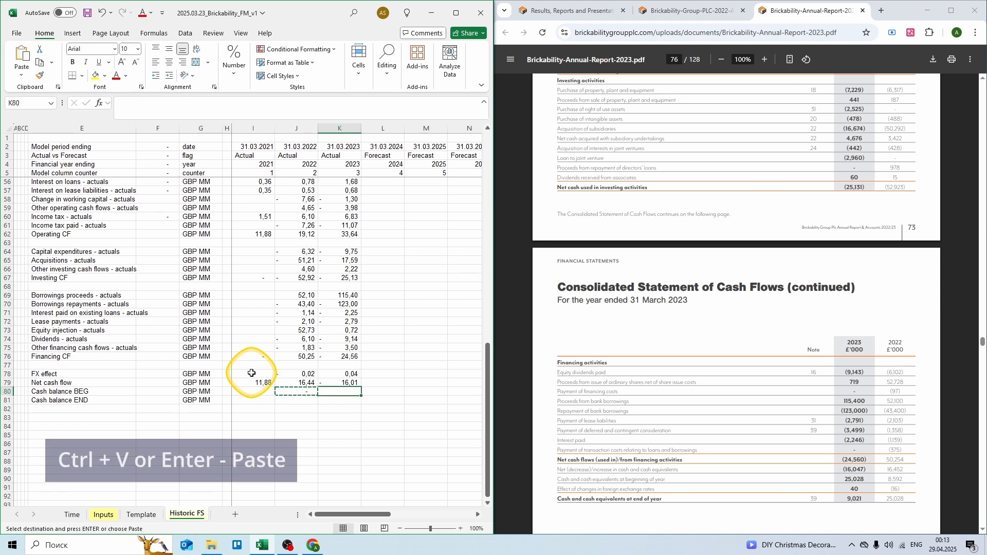
pyautogui.press('Return')
pyautogui.press('Left')
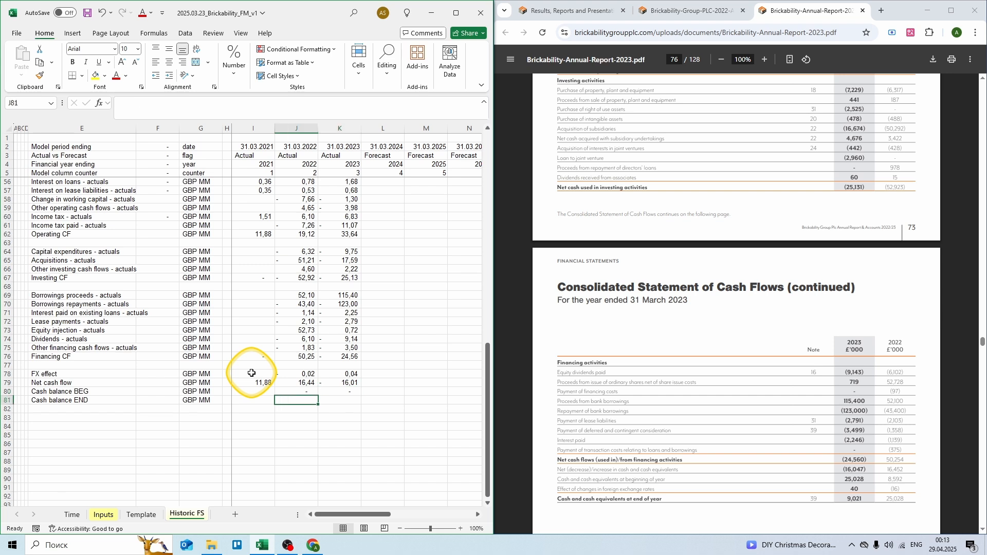
# Step: Set 2021–2023 closing cash to opening balance plus net cash flow (=I80+I79)
pyautogui.press('Left')
pyautogui.write('=')
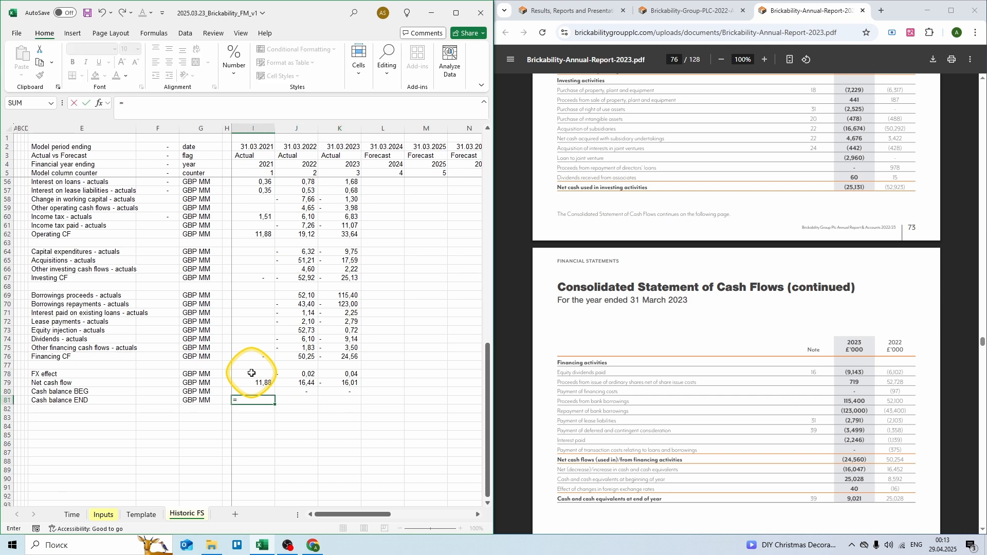
pyautogui.press('Up')
pyautogui.write('+')
pyautogui.press('Up')
pyautogui.press('Up')
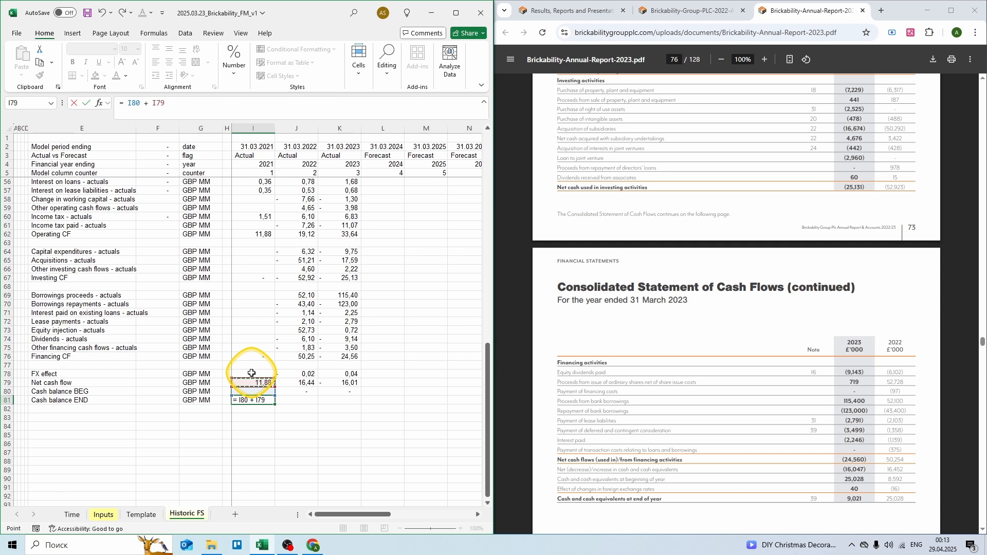
pyautogui.hotkey('ctrl', 'Return')
pyautogui.hotkey('ctrl', 'c')
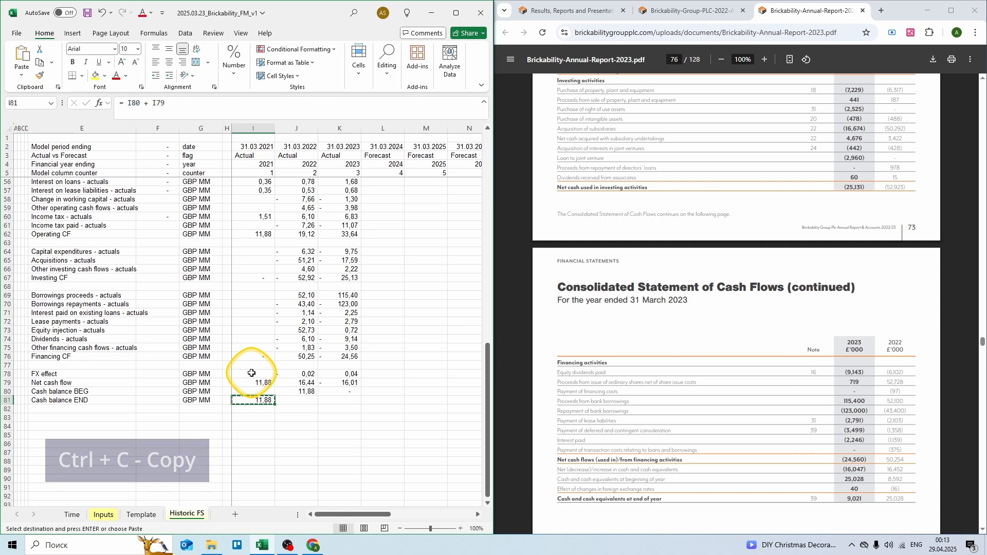
pyautogui.hotkey('shift', 'Right')
pyautogui.hotkey('shift', 'Right')
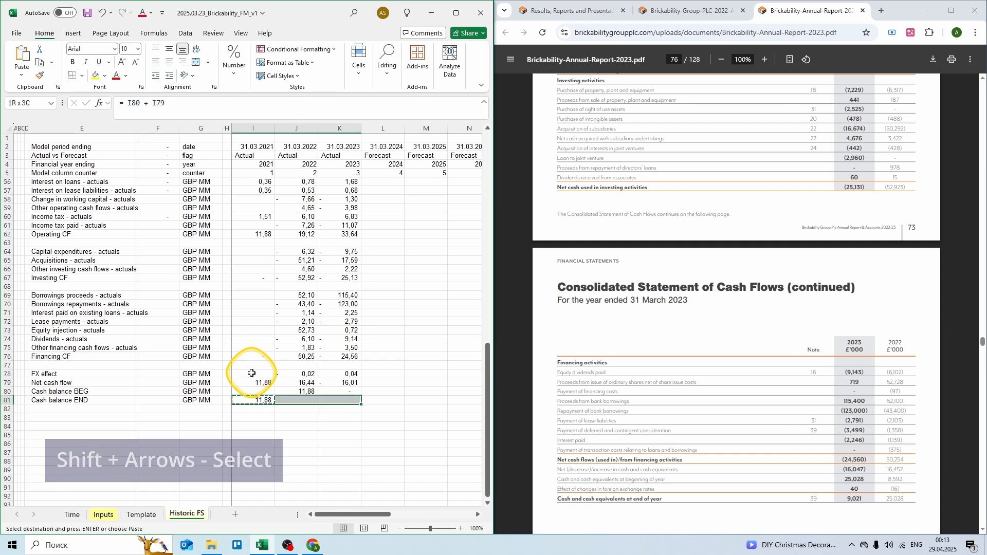
pyautogui.press('Return')
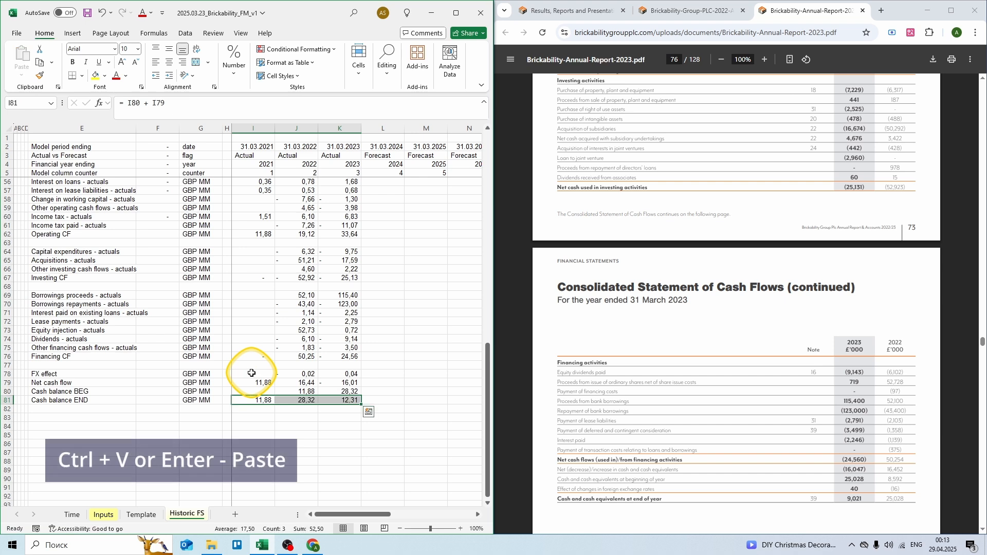
pyautogui.press('Up')
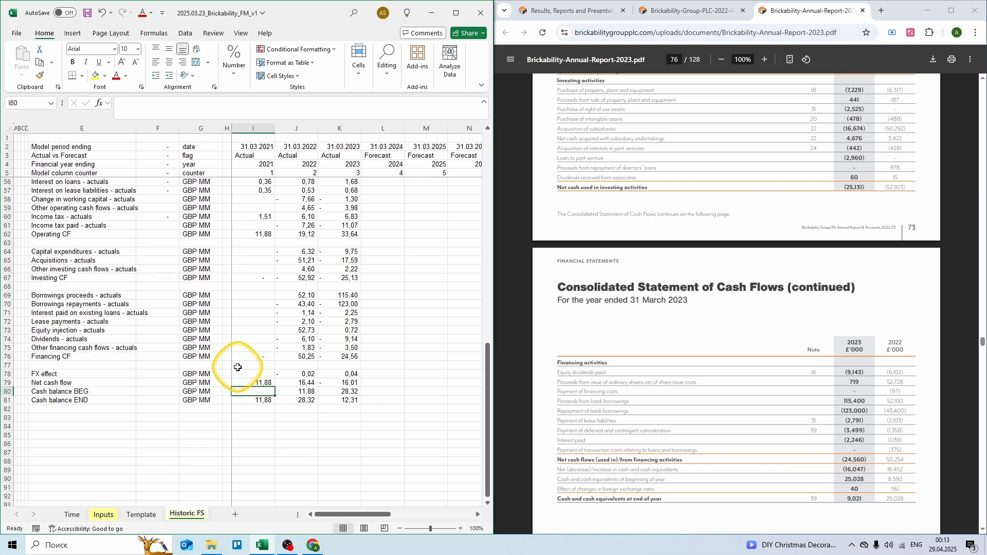
pyautogui.scroll(1, 244, 366)
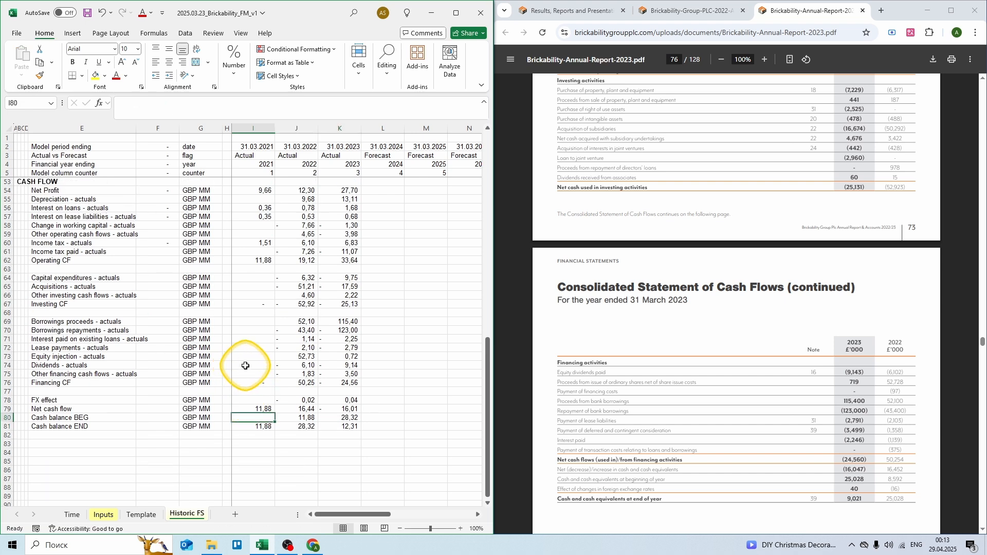
# Step: Show page 66 of the 2022 annual report, with its cash flow statement
pyautogui.scroll(1, 245, 366)
pyautogui.click(667, 16)
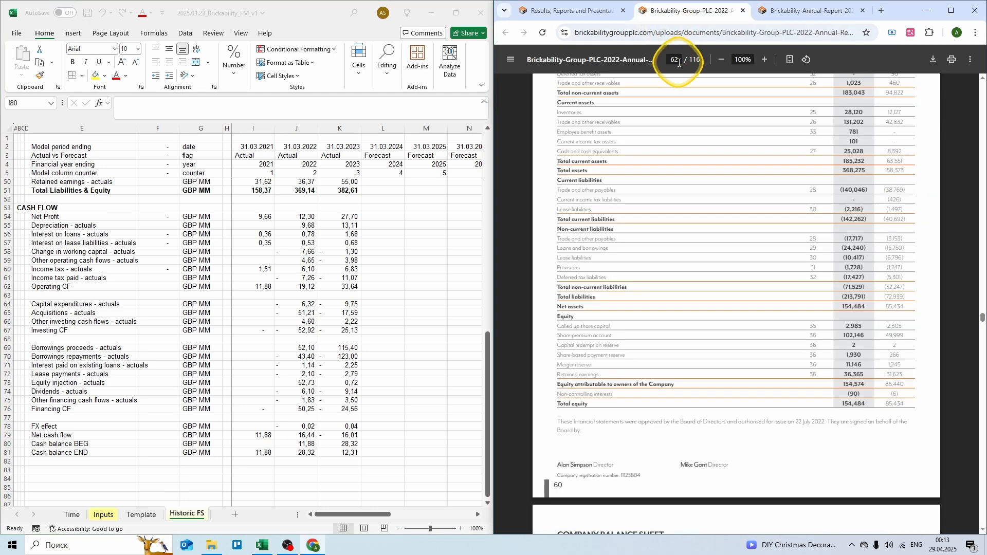
pyautogui.click(679, 63)
pyautogui.write('66')
pyautogui.press('Return')
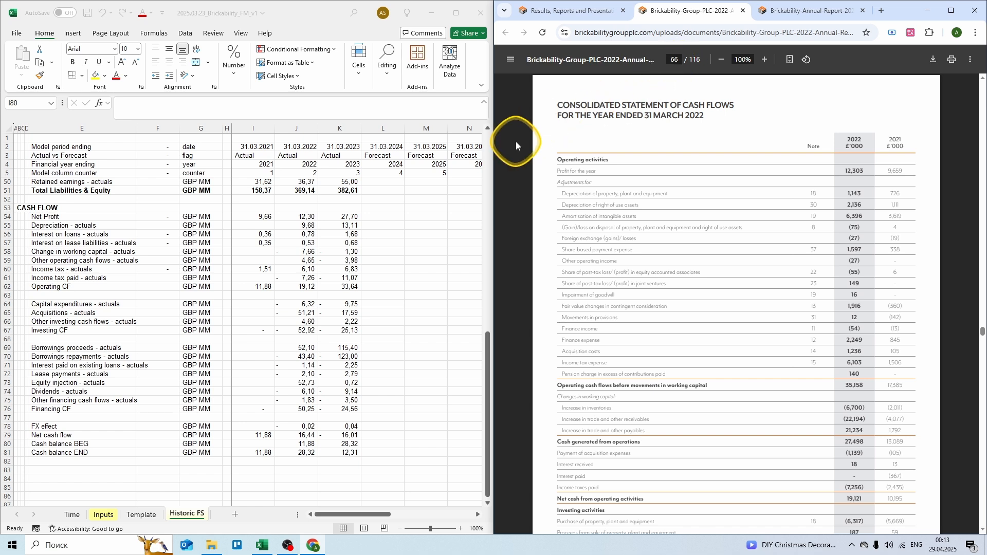
# Step: Enter 2021 depreciation =0,726+1,111+3,619 and working capital change =-2,011-4,077+1,792
pyautogui.click(267, 227)
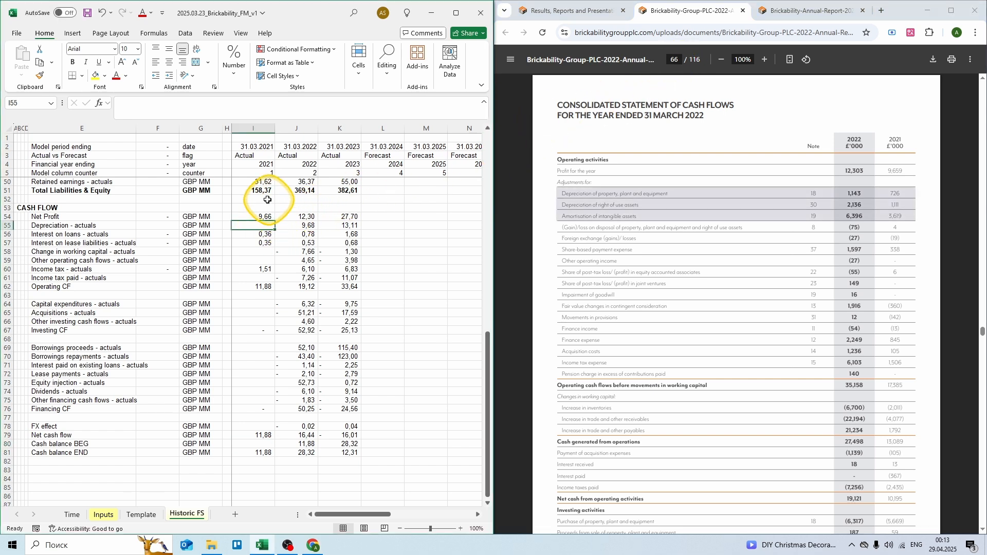
pyautogui.write('= 0,7')
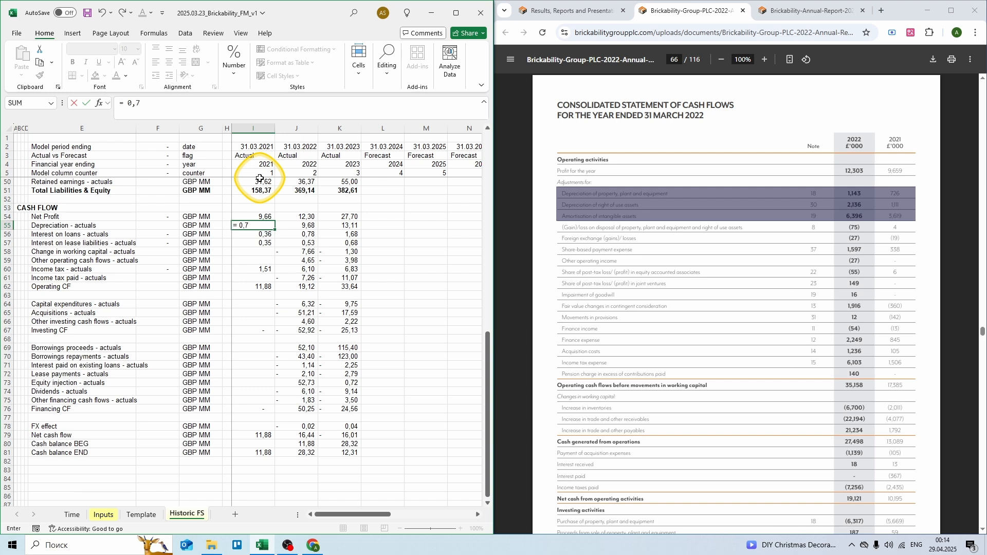
pyautogui.write('26 + 1,111 + 3,619')
pyautogui.press('Return')
pyautogui.press('Down')
pyautogui.press('Down')
pyautogui.write('=')
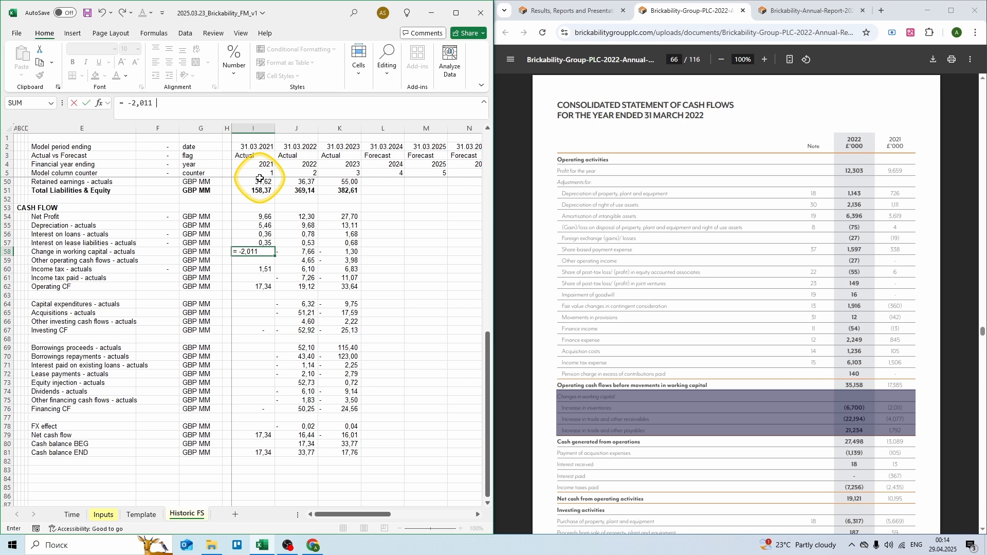
pyautogui.write('-2,011 - 4,077 + 1,792')
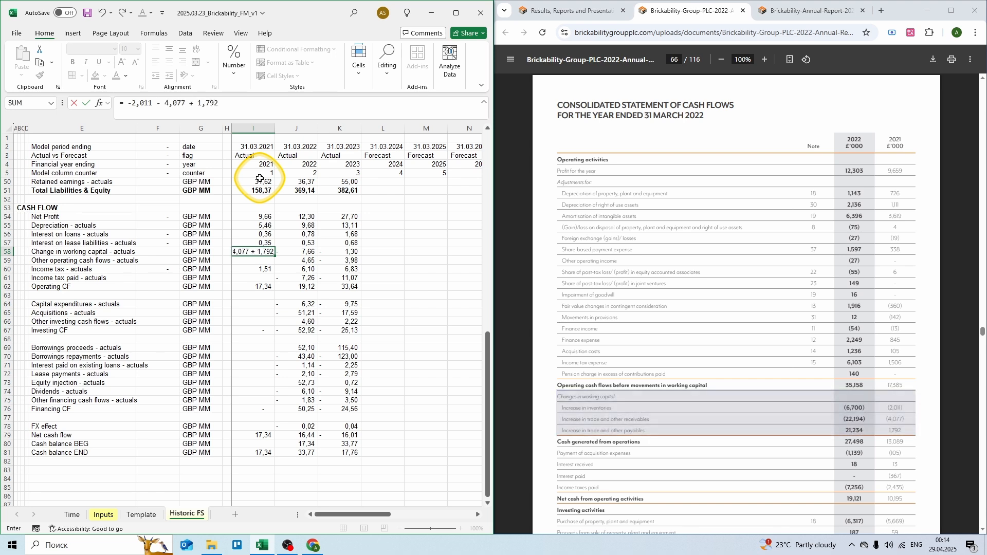
pyautogui.hotkey('ctrl', 'Return')
pyautogui.press('Down')
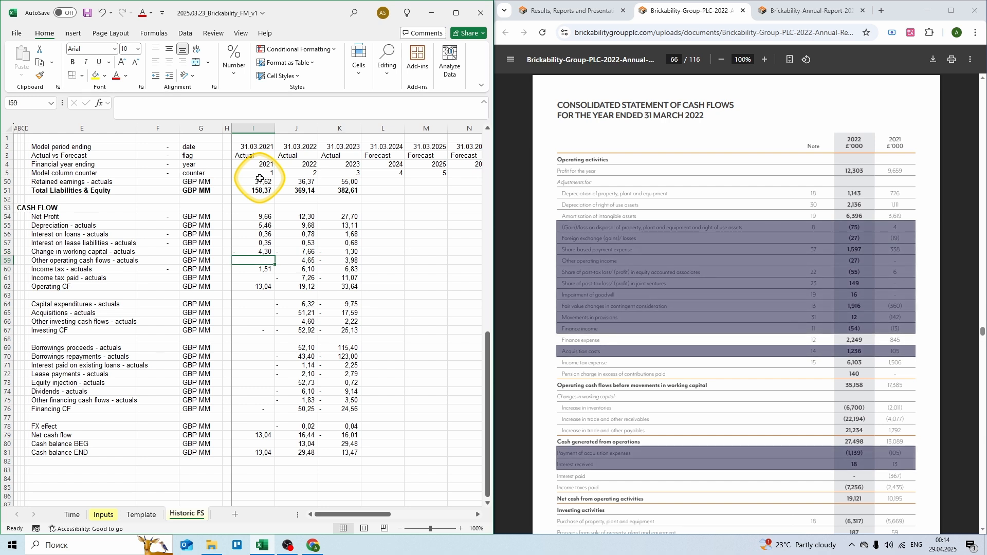
pyautogui.write('= 0,004 - 0,019 + 0,338 + 0,006 - 0,36 - 0,142 - 0,013 + 0,10')
# Step: Finish the 2021 other operating cash flows formula, subtracting loan and lease interest (-0,04)
pyautogui.press('Return')
pyautogui.press('F2')
pyautogui.write('5 - 0,105 + 0,013 + (0')
pyautogui.write('5 -')
pyautogui.press('Up')
pyautogui.press('Up')
pyautogui.press('Up')
pyautogui.write('-')
pyautogui.press('Up')
pyautogui.press('Up')
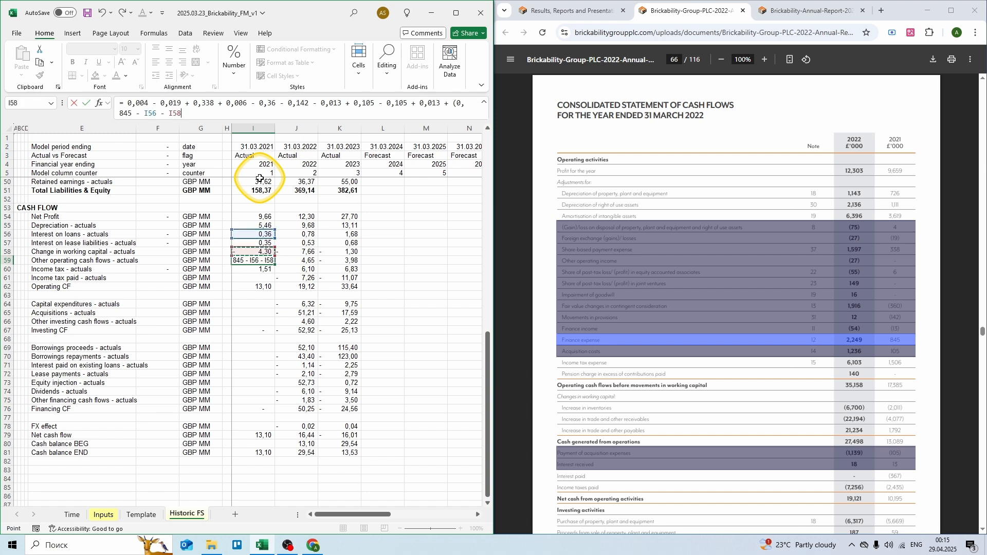
pyautogui.write(')')
pyautogui.hotkey('ctrl', 'Return')
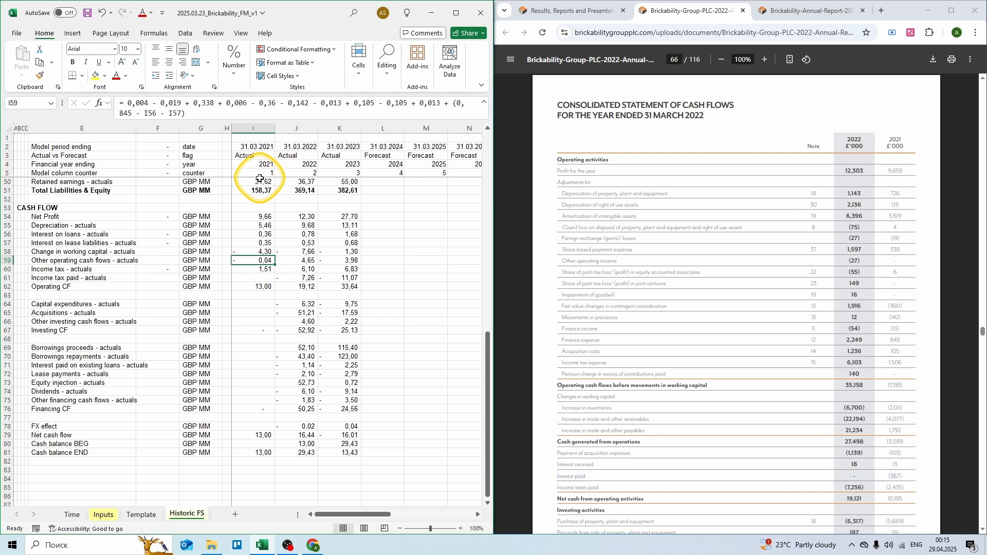
# Step: Enter the 2021 income tax paid as -2,435
pyautogui.press('Down')
pyautogui.press('Down')
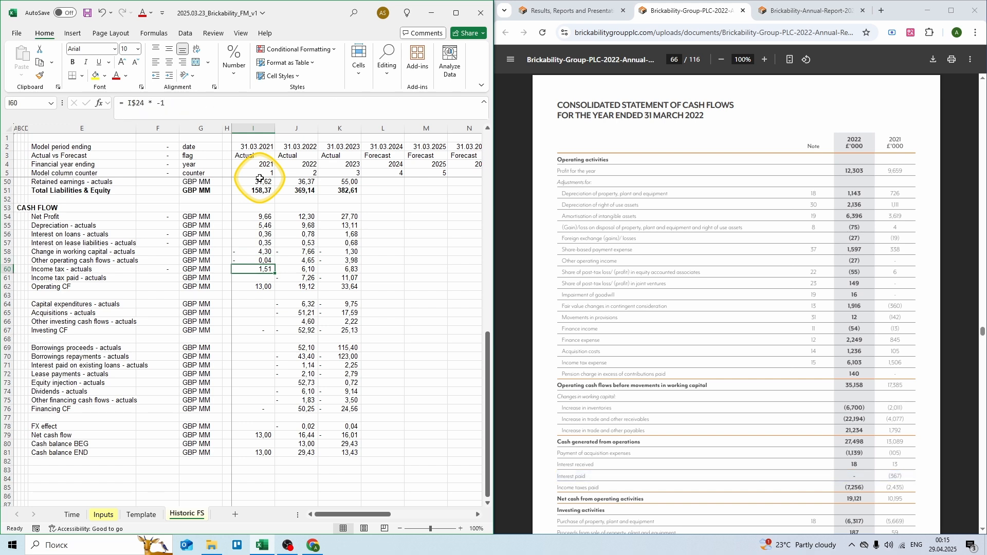
pyautogui.write('= -2,435')
pyautogui.hotkey('ctrl', 'Return')
pyautogui.press('Down')
pyautogui.press('Down')
pyautogui.press('Down')
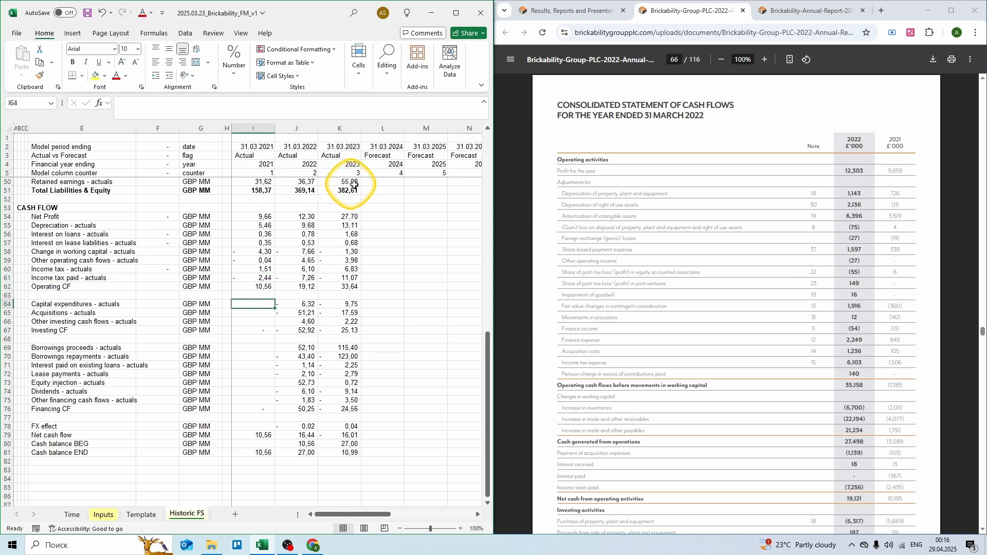
# Step: Enter 2021 capex -5,669, acquisitions -2,548 and other investing =0,059+0,009+2,274
pyautogui.scroll(-6, 546, 227)
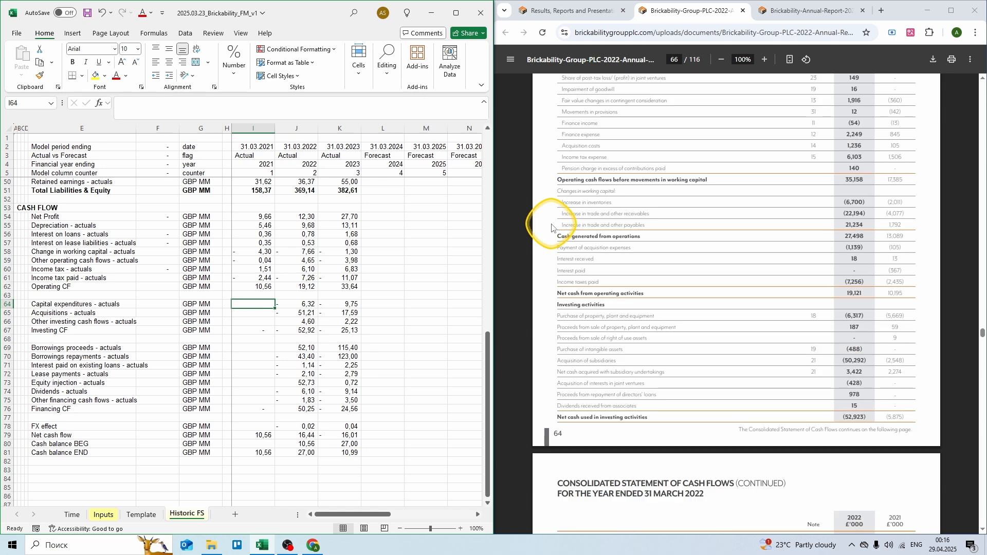
pyautogui.scroll(-2, 554, 225)
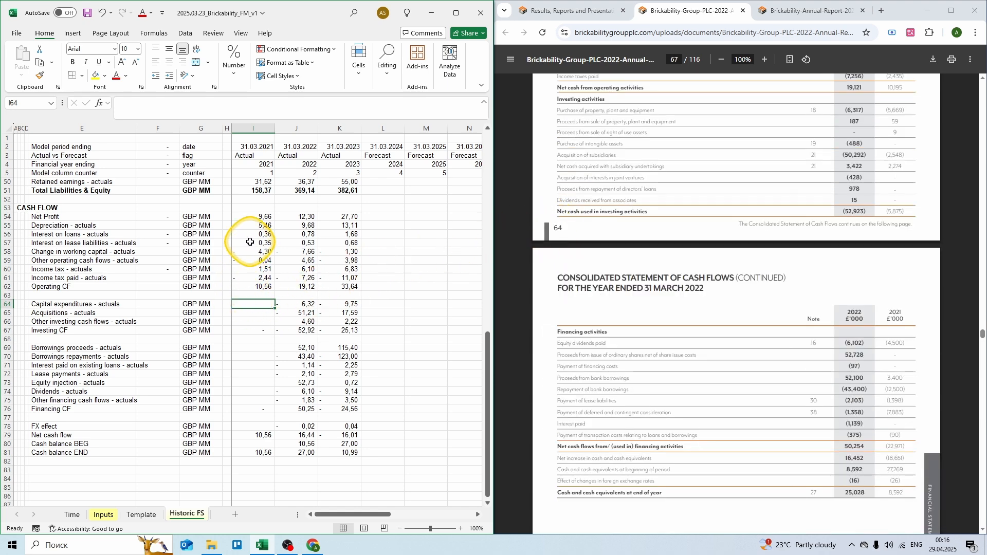
pyautogui.write('= -5,669')
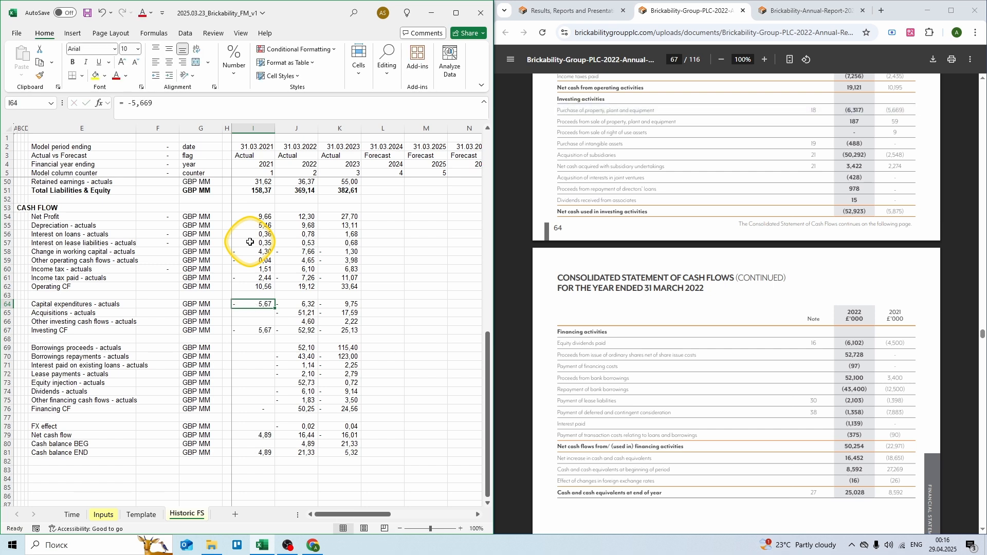
pyautogui.press('Return')
pyautogui.write('= -2,548')
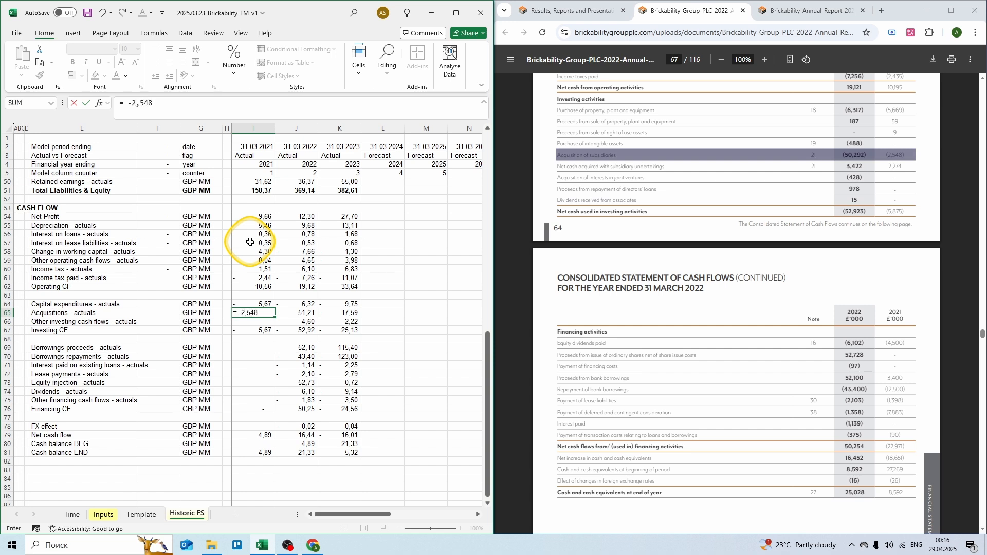
pyautogui.press('Return')
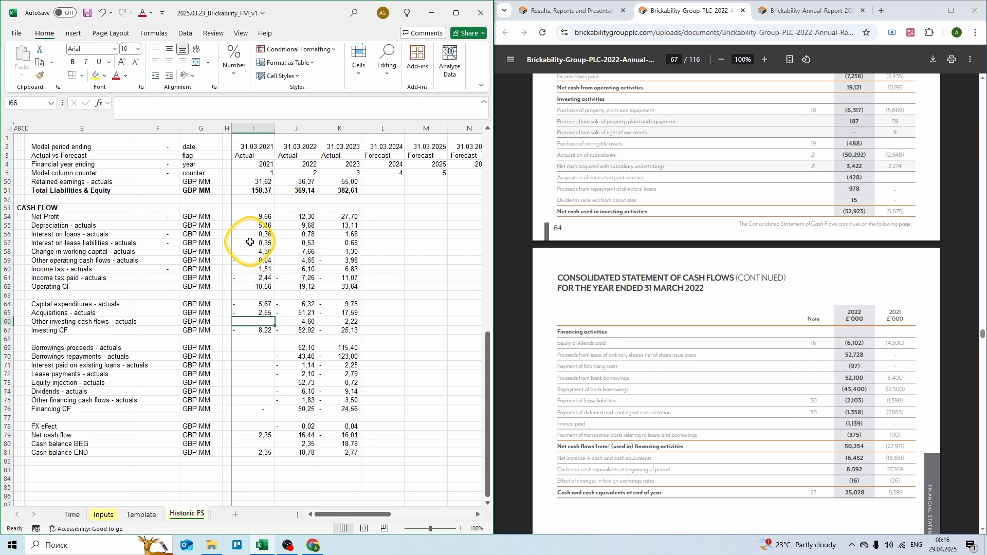
pyautogui.write('= 0,059')
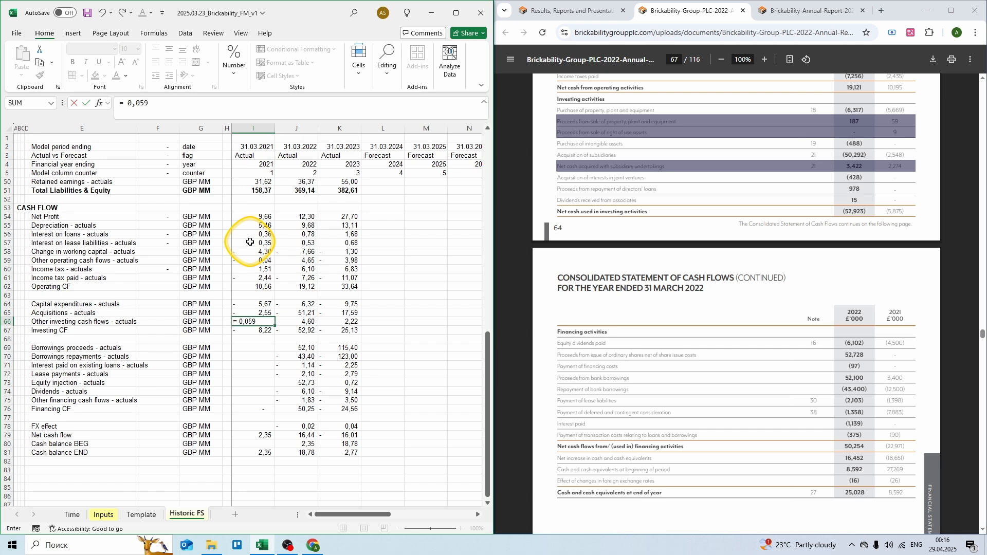
pyautogui.write(' + 0,009 + 2,274')
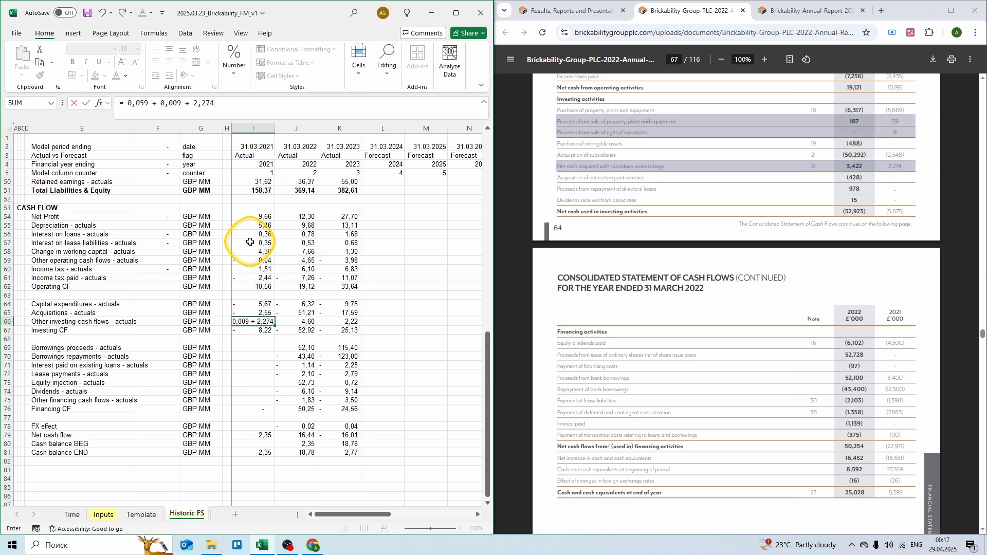
pyautogui.hotkey('ctrl', 'Return')
pyautogui.press('Down')
pyautogui.press('Down')
pyautogui.press('Down')
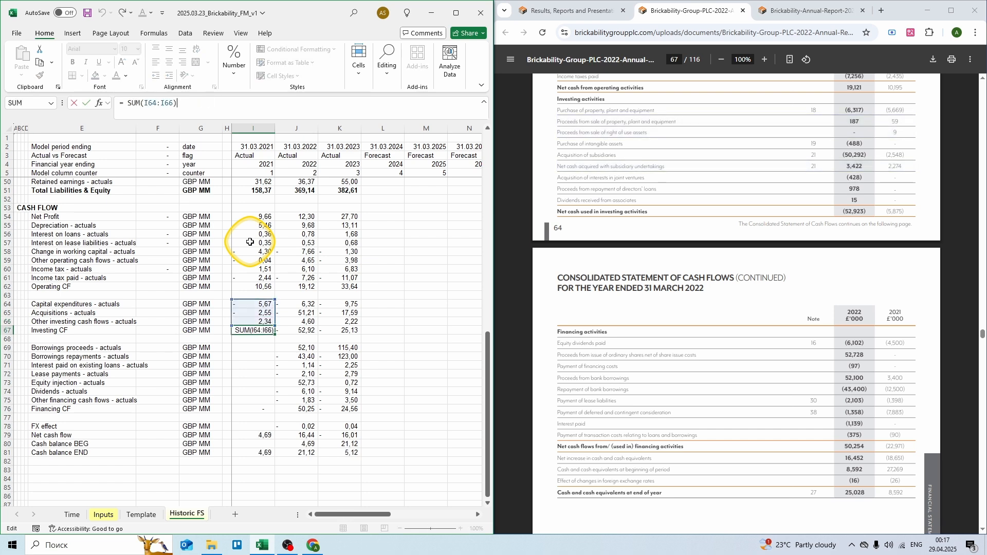
# Step: Enter 2021 borrowing proceeds 3,4, repayments -12,5 and interest paid -0,367
pyautogui.write('= 3,4')
pyautogui.press('Return')
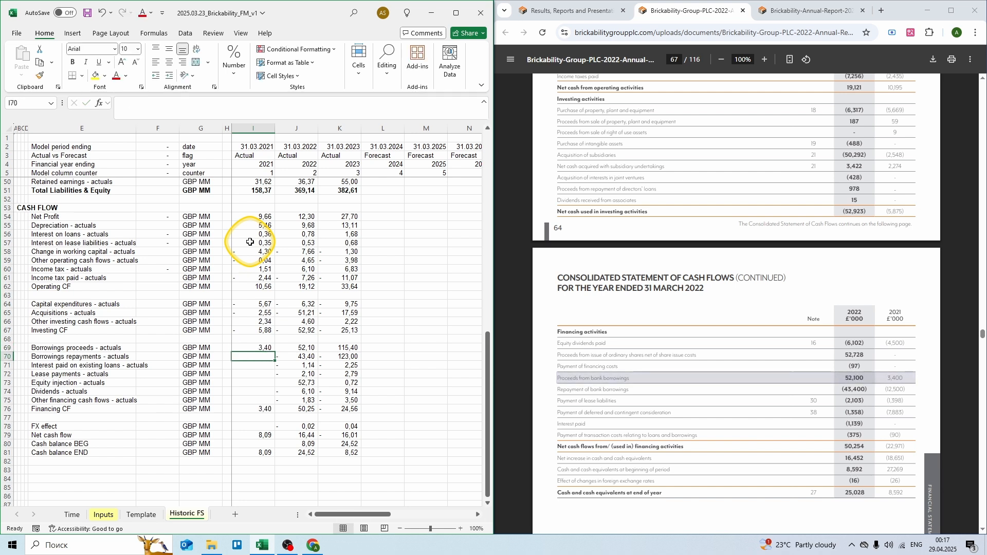
pyautogui.write('= -12,5')
pyautogui.hotkey('ctrl', 'Return')
pyautogui.press('Return')
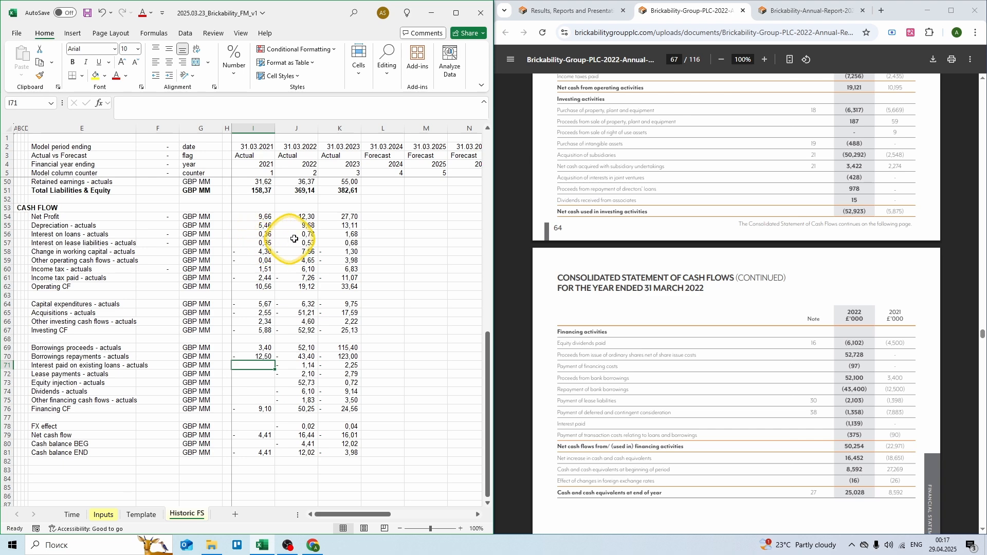
pyautogui.scroll(2, 596, 240)
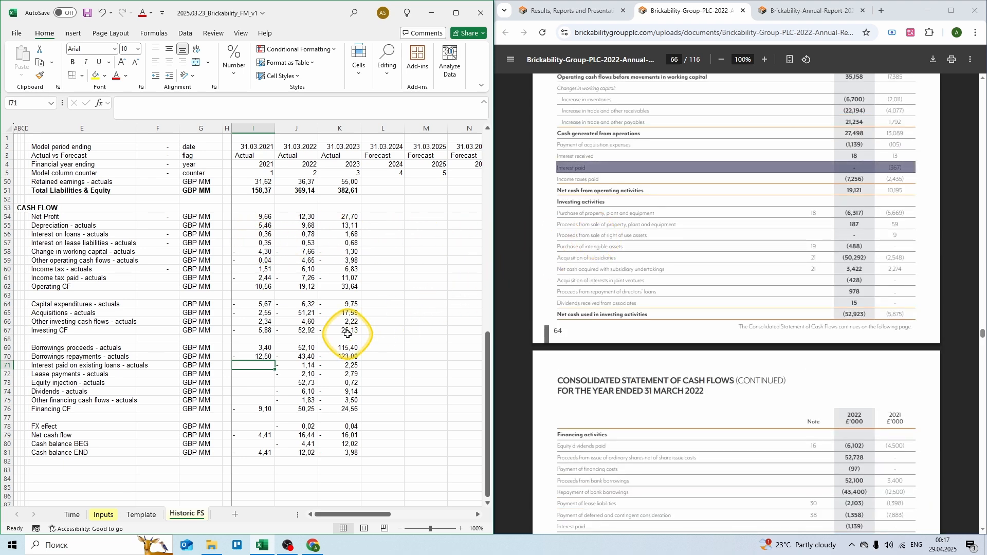
pyautogui.write('= -')
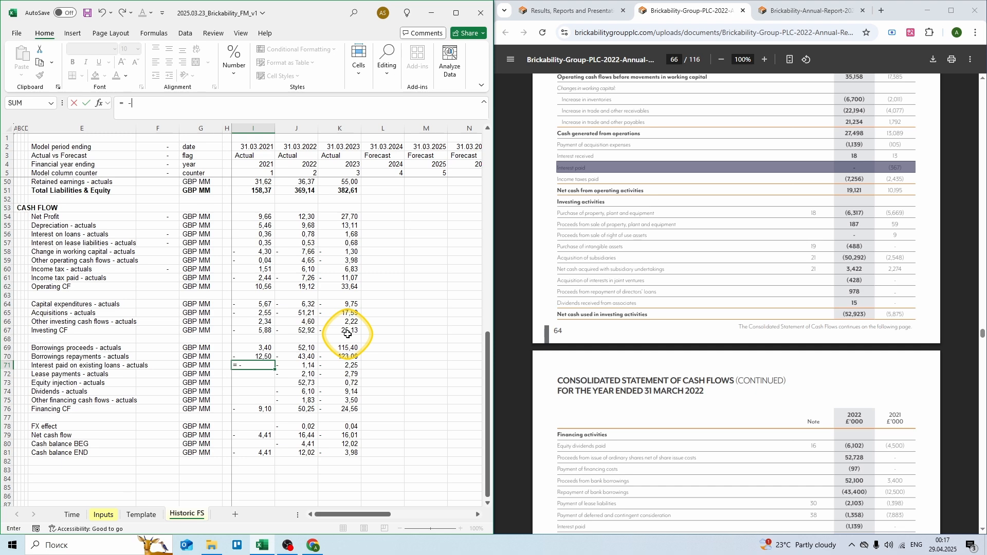
pyautogui.write('0,367')
pyautogui.hotkey('ctrl', 'Return')
# Step: Enter 2021 lease payments -1,398, equity 0, dividends -4,5 and other financing -7,883-0,09
pyautogui.moveTo(523, 287); pyautogui.dragTo(563, 270)
pyautogui.scroll(-2, 565, 273)
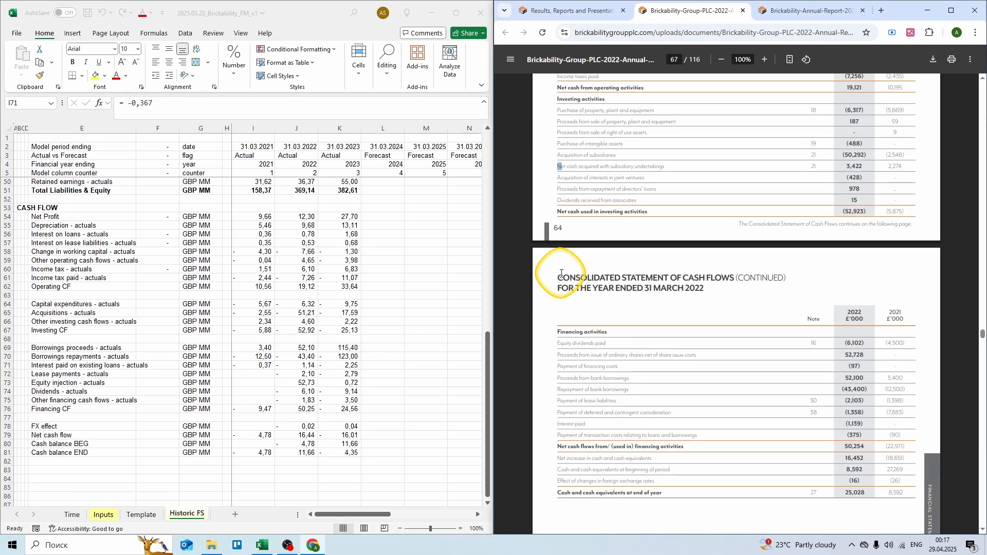
pyautogui.click(260, 374)
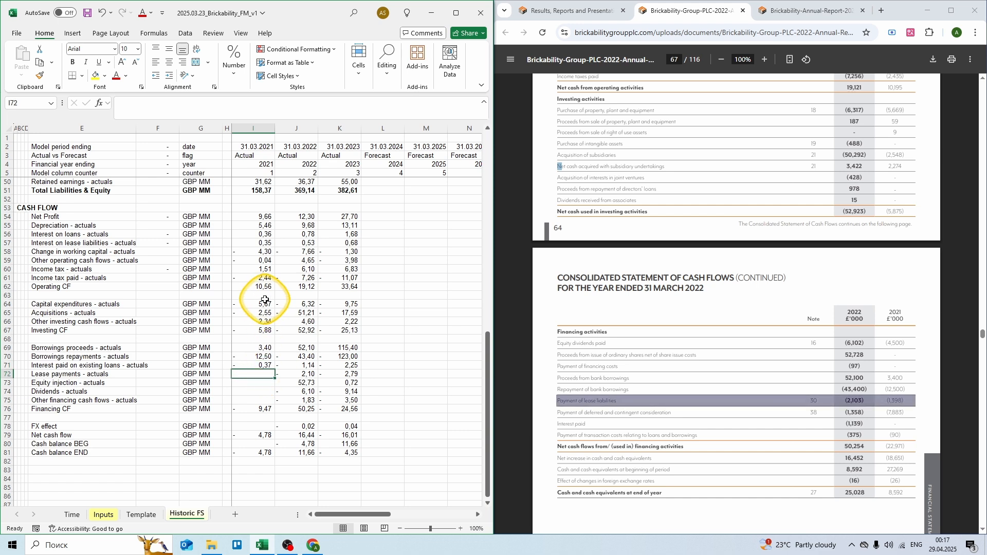
pyautogui.write('= -1,398')
pyautogui.press('Return')
pyautogui.write('0')
pyautogui.press('Return')
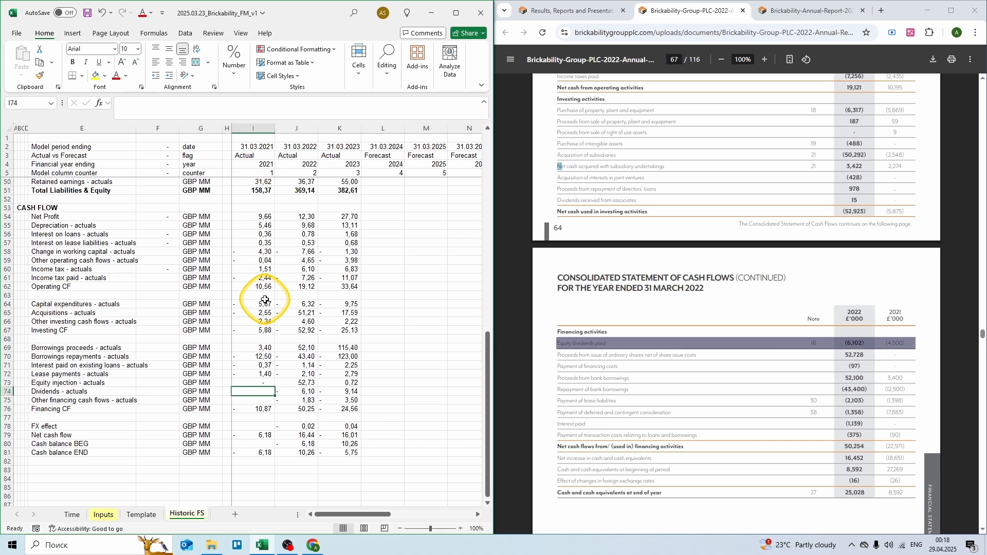
pyautogui.write('= -4,5')
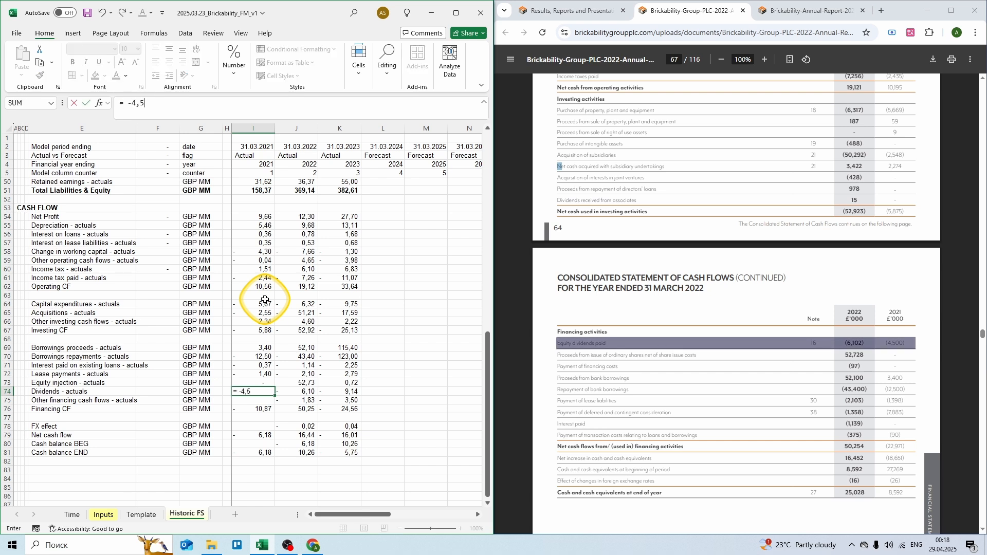
pyautogui.hotkey('ctrl', 'Return')
pyautogui.press('Return')
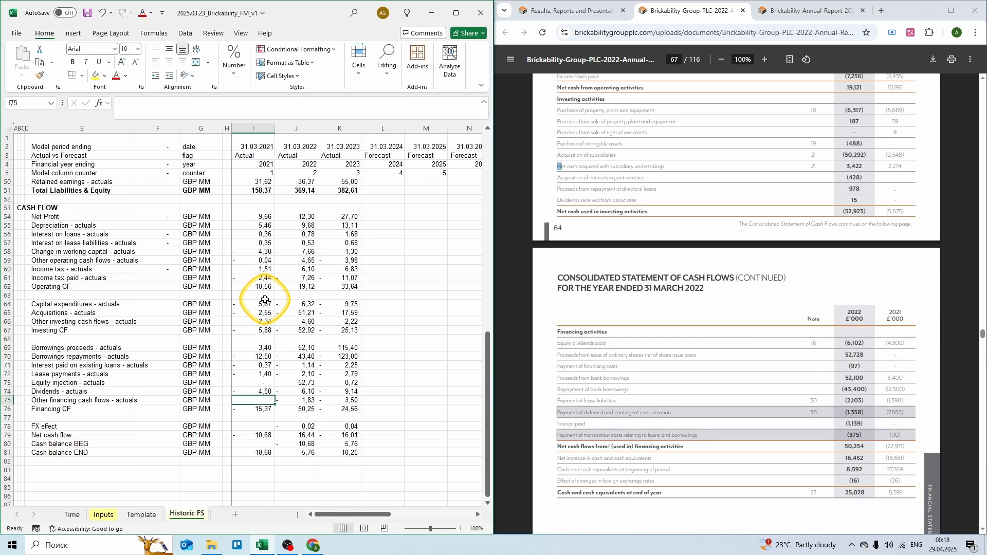
pyautogui.write('=')
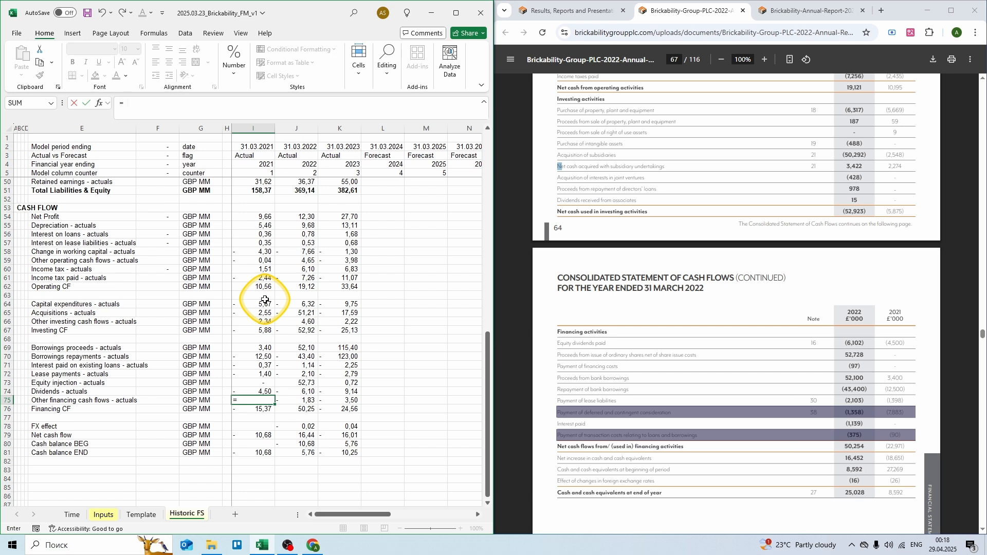
pyautogui.write(' -7,883 - 0,09')
pyautogui.hotkey('ctrl', 'Return')
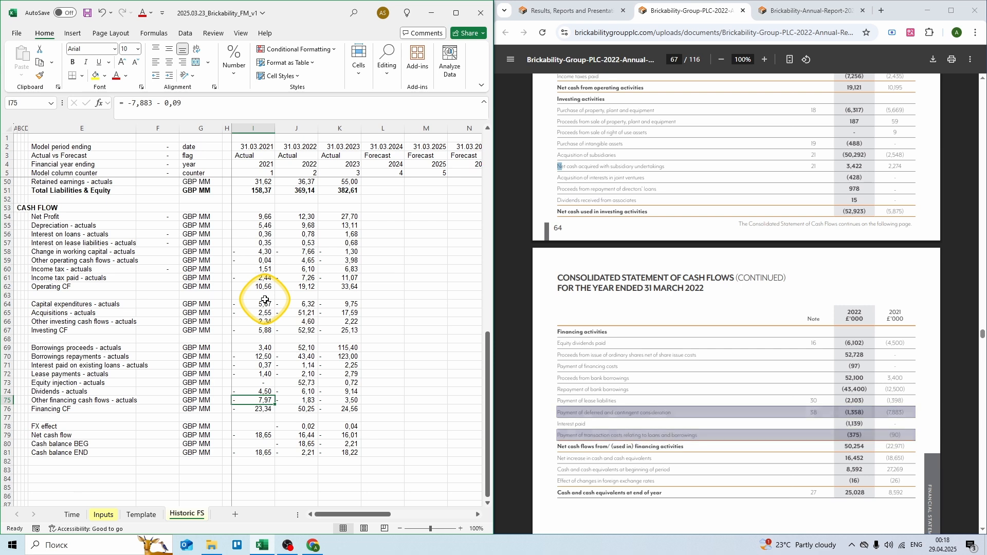
# Step: Enter the 2021 FX effect (-0,03) and opening cash balance 27,269
pyautogui.press('Down')
pyautogui.press('Down')
pyautogui.press('Down')
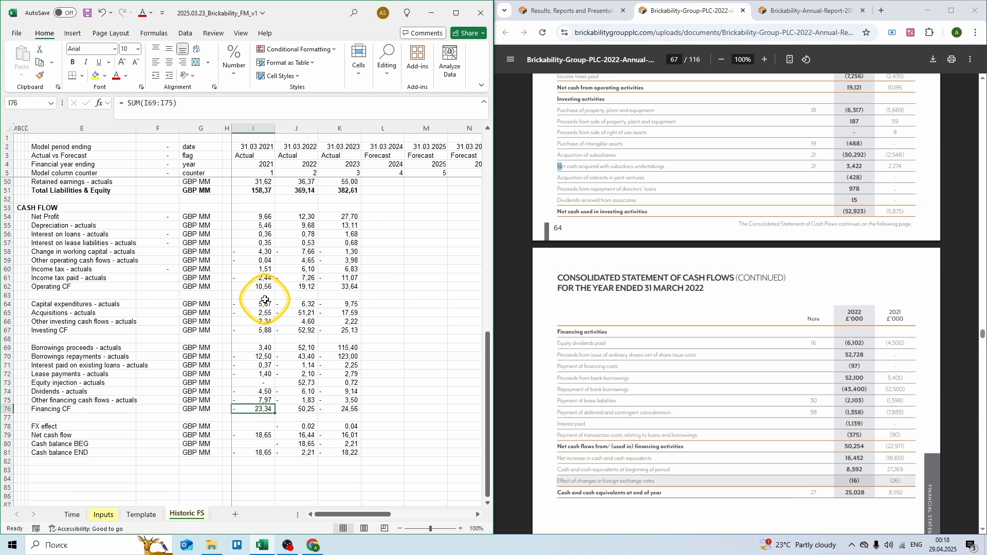
pyautogui.write('= -0')
pyautogui.write(',')
pyautogui.press('BackSpace')
pyautogui.write('0,0')
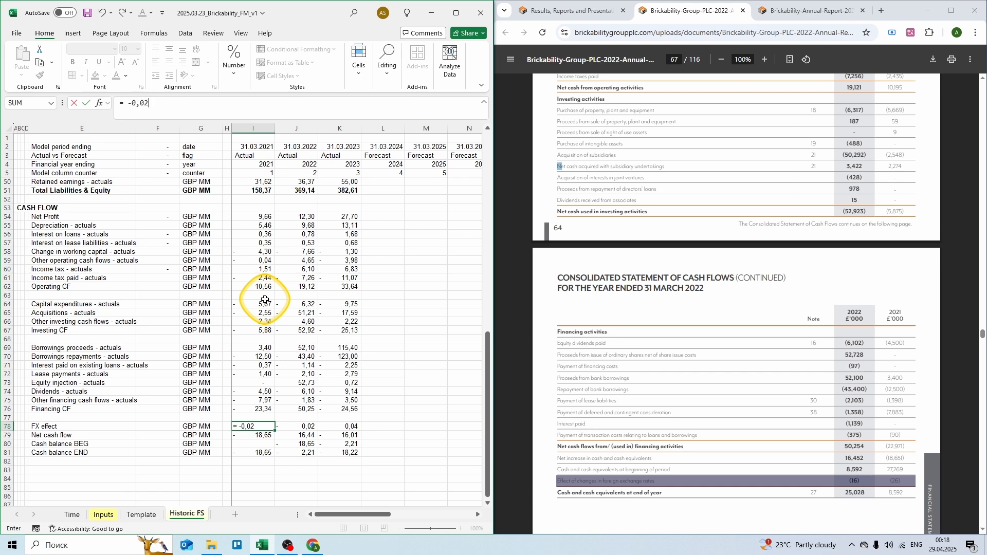
pyautogui.hotkey('ctrl', 'Return')
pyautogui.press('Down')
pyautogui.press('Down')
pyautogui.write('2')
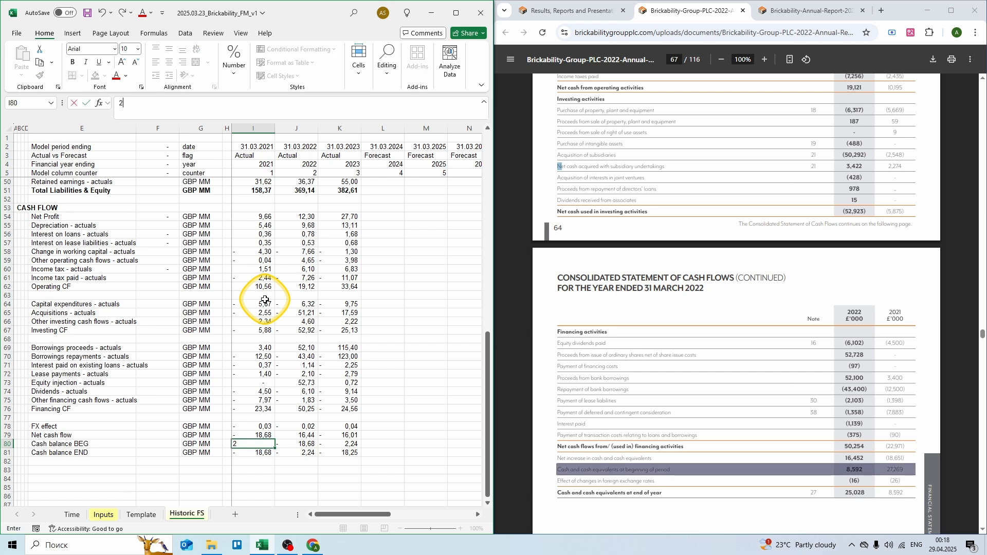
pyautogui.write('7,269')
pyautogui.hotkey('ctrl', 'Return')
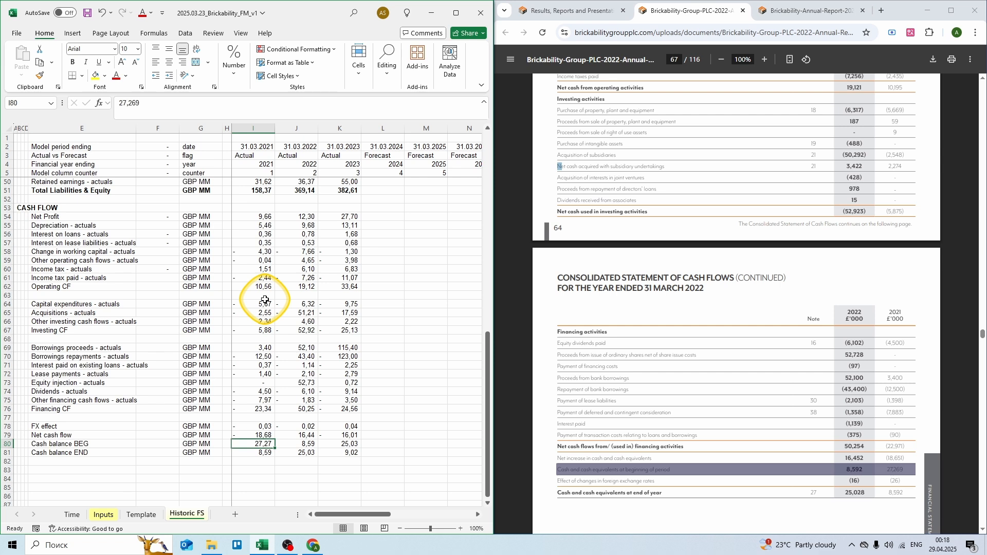
pyautogui.press('Down')
pyautogui.press('Down')
pyautogui.press('Left')
pyautogui.press('Left')
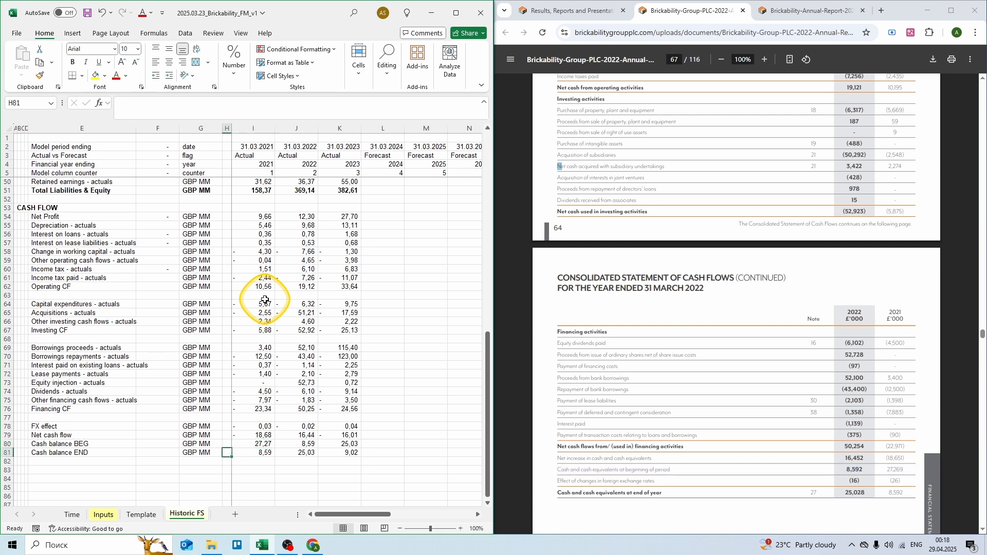
pyautogui.press('Down')
# Step: Add a Balance sheet check row in GBP MM, =I38-I51, across 2021–2023
pyautogui.press('Left')
pyautogui.press('Left')
pyautogui.write('B')
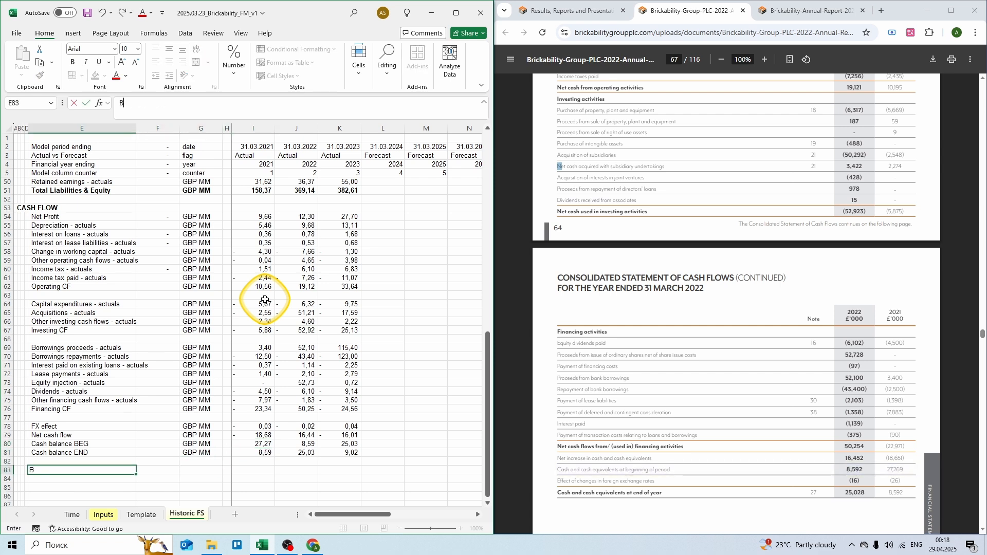
pyautogui.write('alance sheet check')
pyautogui.press('Right')
pyautogui.press('Right')
pyautogui.write('GBP MM')
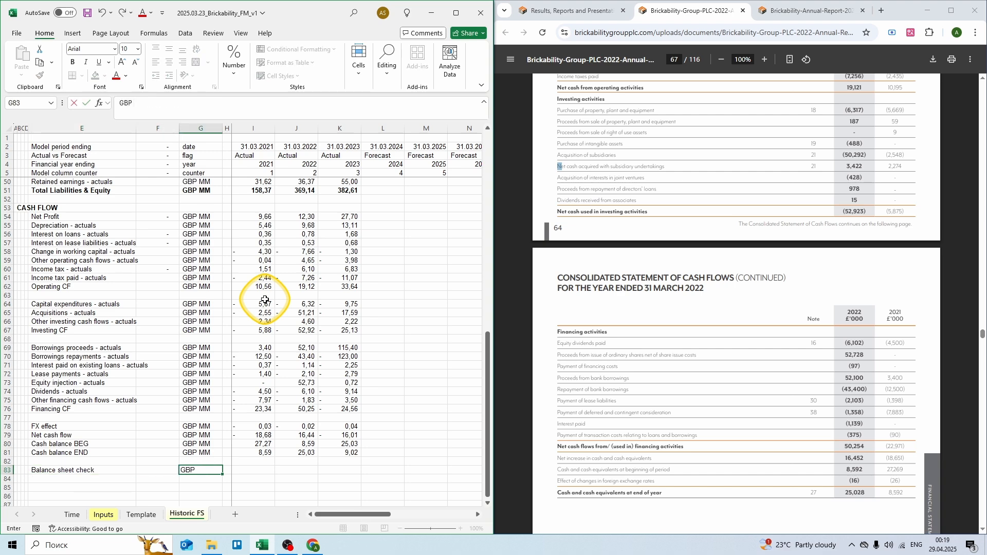
pyautogui.press('Right')
pyautogui.press('Right')
pyautogui.write('=')
pyautogui.scroll(6, 264, 300)
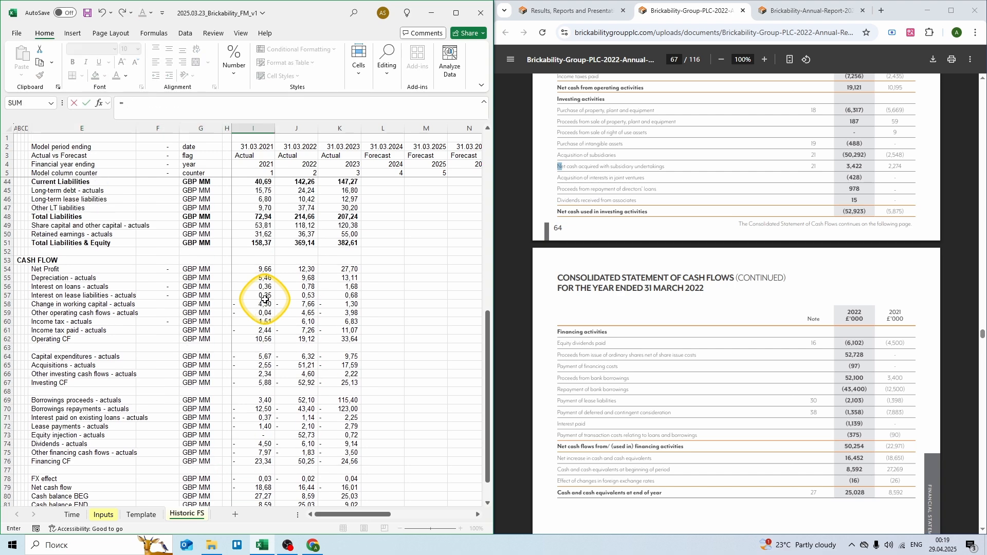
pyautogui.click(258, 237)
pyautogui.write('-')
pyautogui.click(254, 347)
pyautogui.hotkey('ctrl', 'Return')
pyautogui.hotkey('ctrl', 'c')
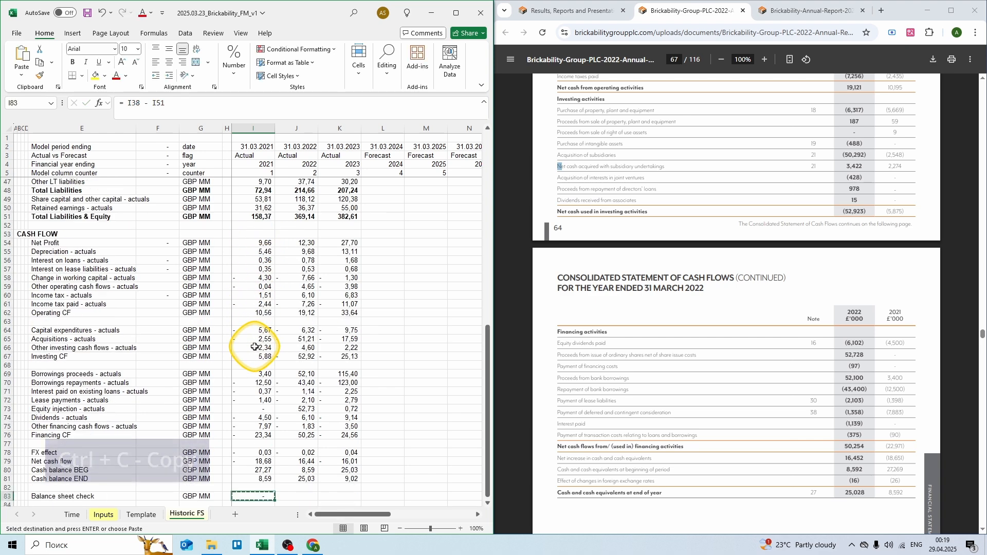
pyautogui.hotkey('shift', 'Right')
pyautogui.hotkey('shift', 'Right')
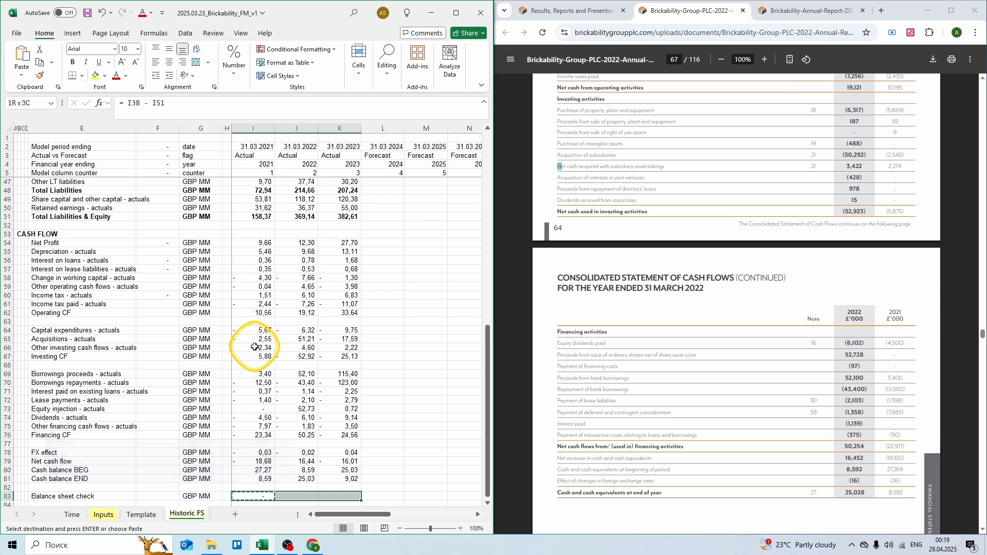
pyautogui.press('Return')
# Step: Add a Cash check row in GBP MM, =I81-I29, across all three years
pyautogui.press('Left')
pyautogui.press('Left')
pyautogui.press('Left')
pyautogui.press('Left')
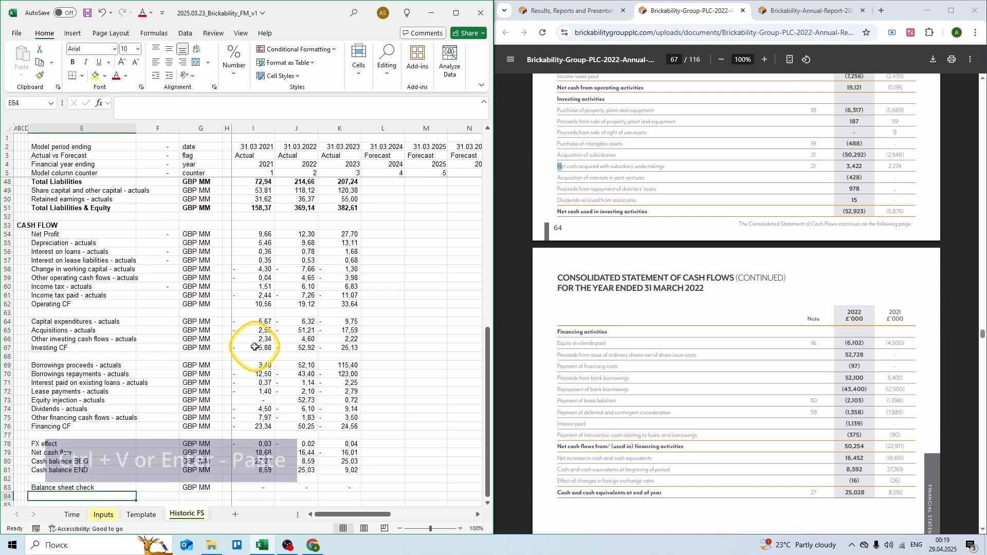
pyautogui.write('Cash check')
pyautogui.press('Tab')
pyautogui.press('Tab')
pyautogui.write('GBP MM')
pyautogui.press('Tab')
pyautogui.press('Tab')
pyautogui.write('=')
pyautogui.press('Up')
pyautogui.press('Up')
pyautogui.press('Up')
pyautogui.scroll(8, 255, 347)
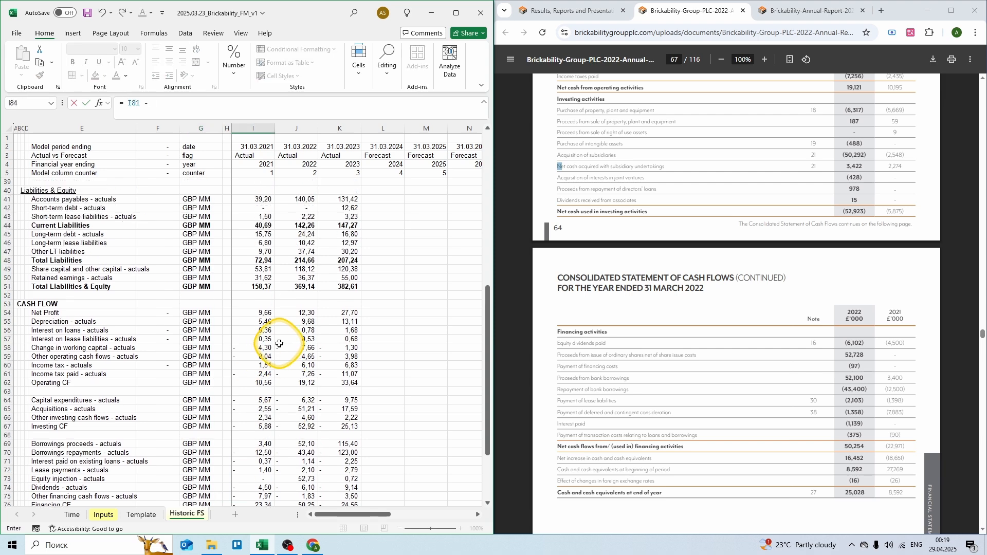
pyautogui.click(256, 224)
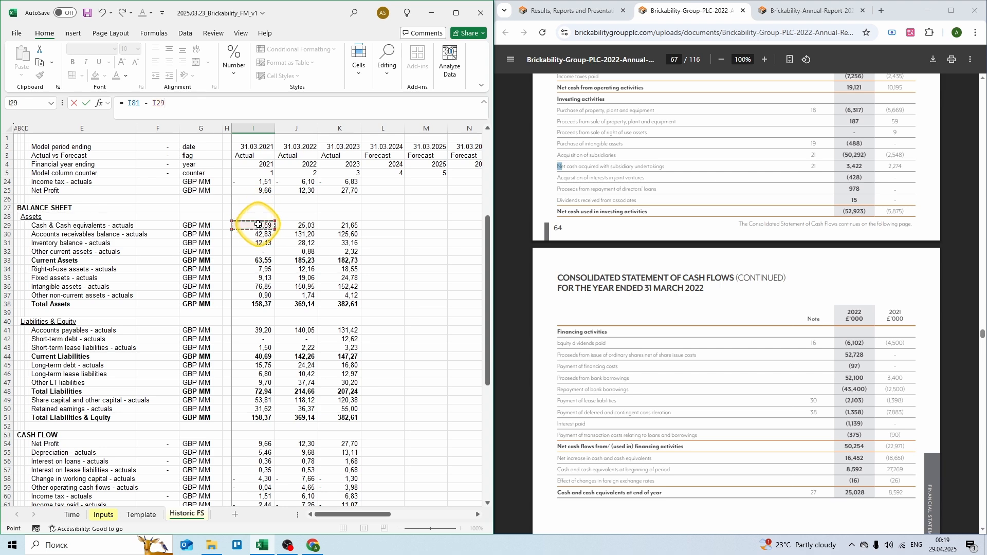
pyautogui.hotkey('ctrl', 'Return')
pyautogui.hotkey('ctrl', 'c')
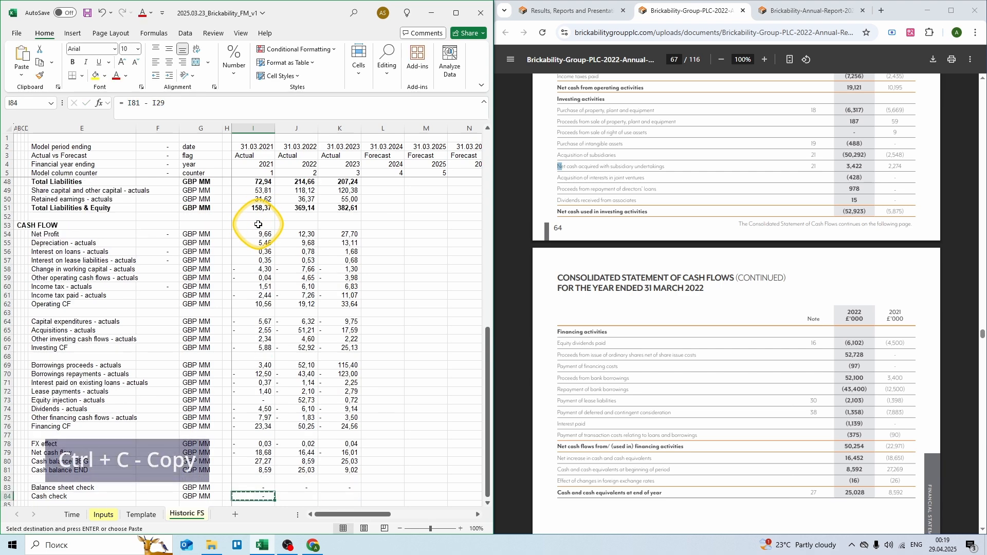
pyautogui.hotkey('shift', 'Right')
pyautogui.hotkey('shift', 'Right')
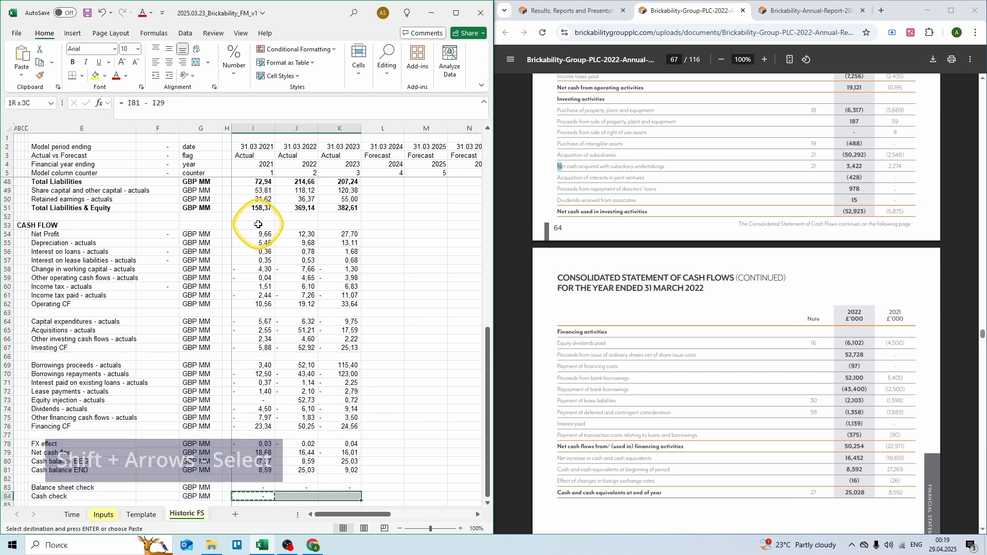
pyautogui.press('Return')
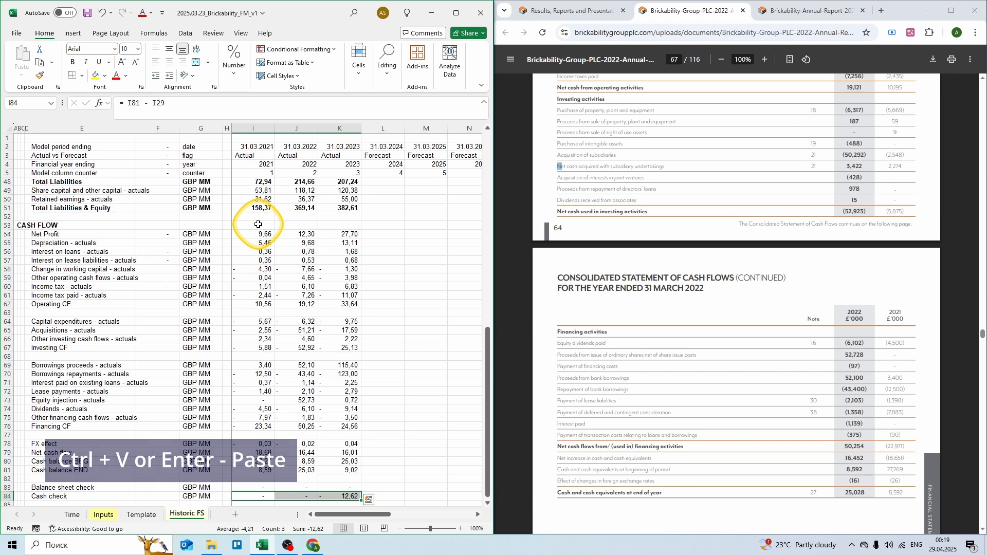
pyautogui.press('Right')
pyautogui.press('Right')
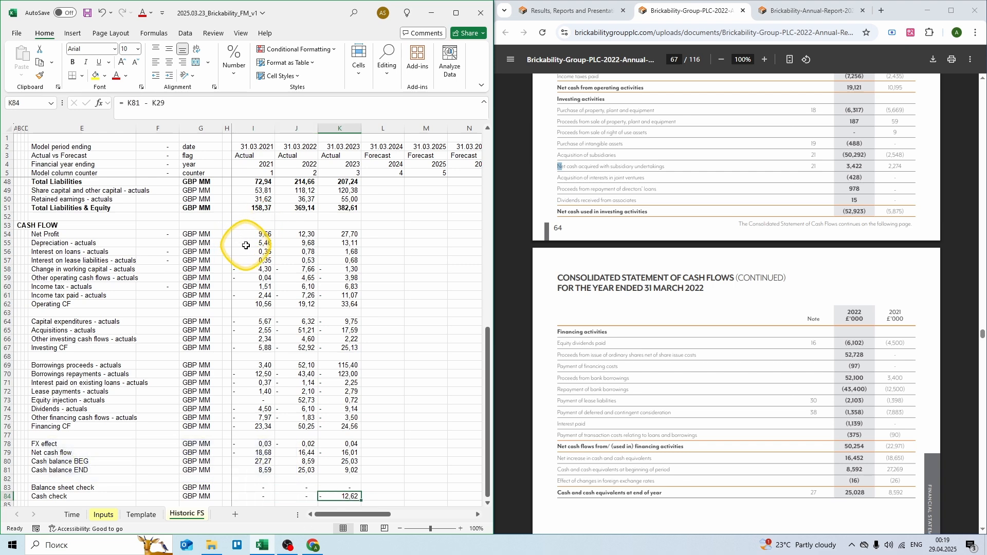
# Step: Show page 124 of the 2023 annual report, Note 39 on bank overdrafts
pyautogui.click(762, 22)
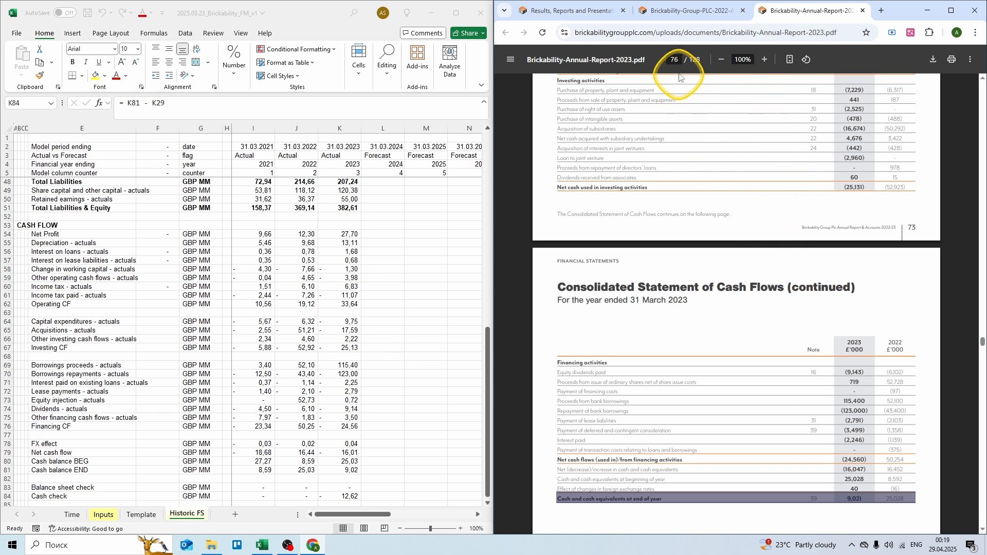
pyautogui.click(675, 59)
pyautogui.write('124')
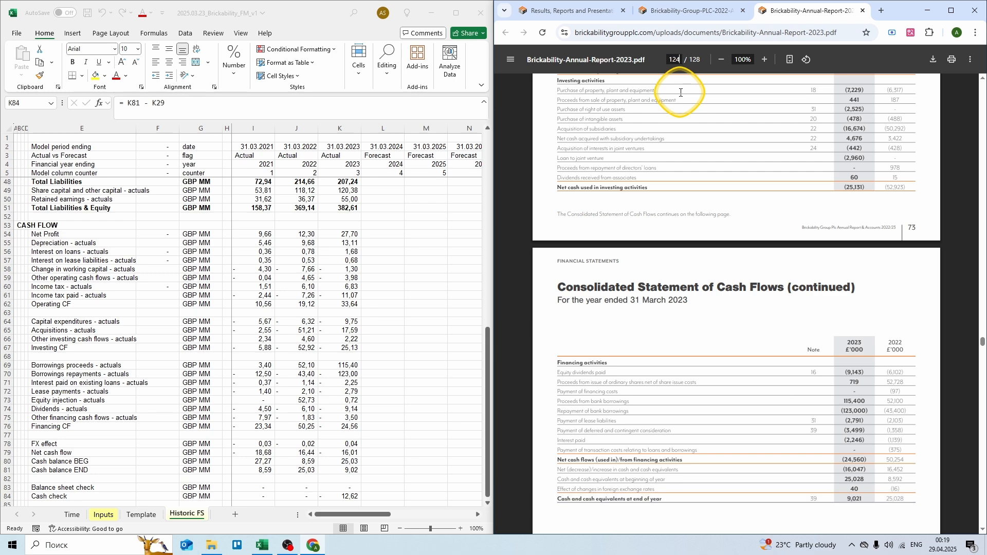
pyautogui.press('Return')
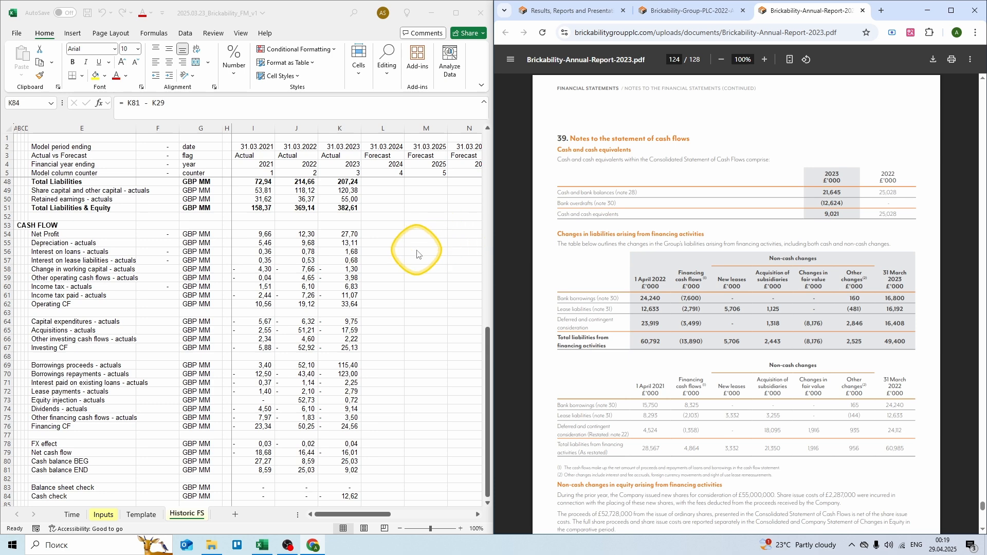
pyautogui.scroll(5, 415, 253)
# Step: Set 2023 cash in K29 to =21,645-12,624, net of bank overdrafts
pyautogui.scroll(3, 416, 253)
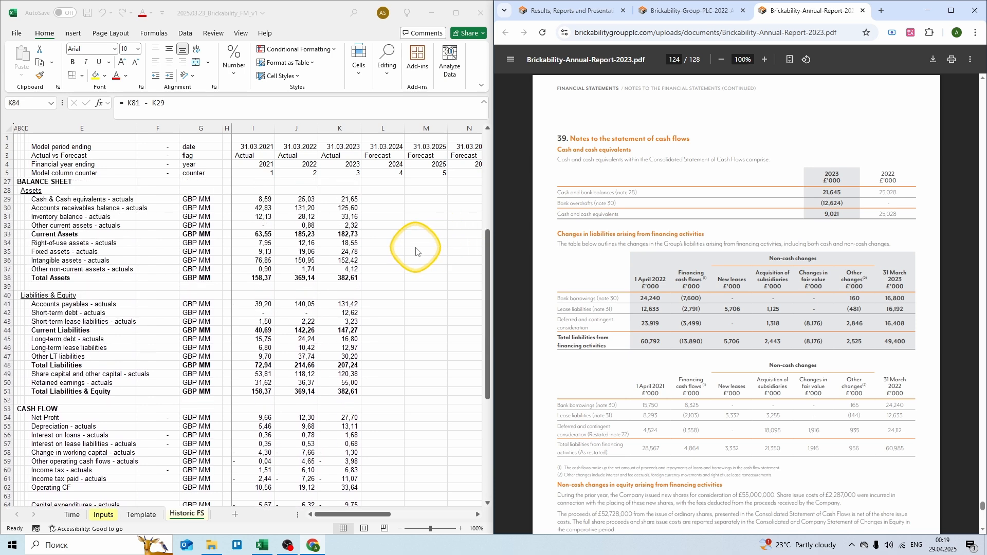
pyautogui.click(349, 223)
pyautogui.write('= 21,645')
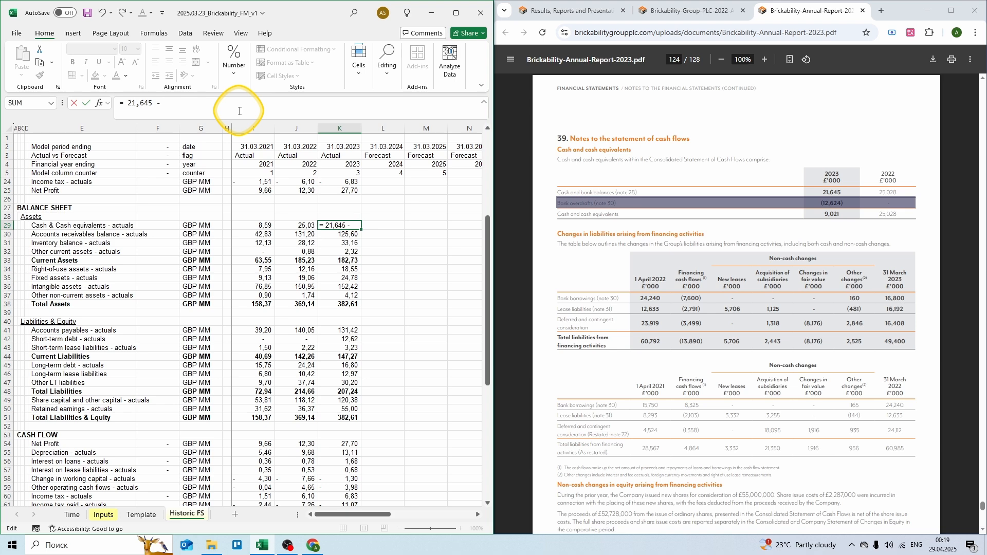
pyautogui.write(' - 12,624')
pyautogui.hotkey('ctrl', 'Return')
# Step: Enter =0,646+1,677+12,624 as 2023 other current assets in K32 and check the totals
pyautogui.press('Down')
pyautogui.press('Down')
pyautogui.press('Down')
pyautogui.write('= 0,646 + 1,677 + 12,624')
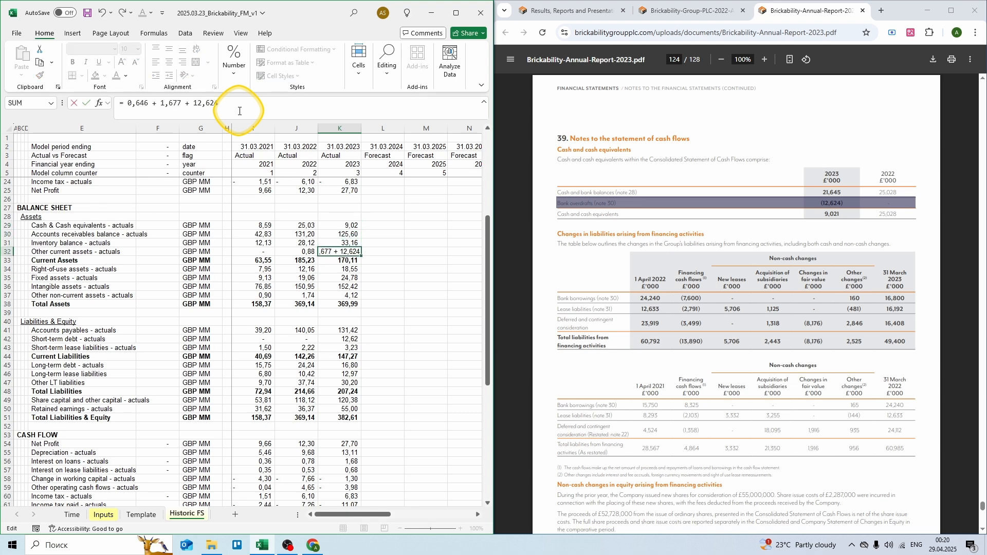
pyautogui.hotkey('ctrl', 'Return')
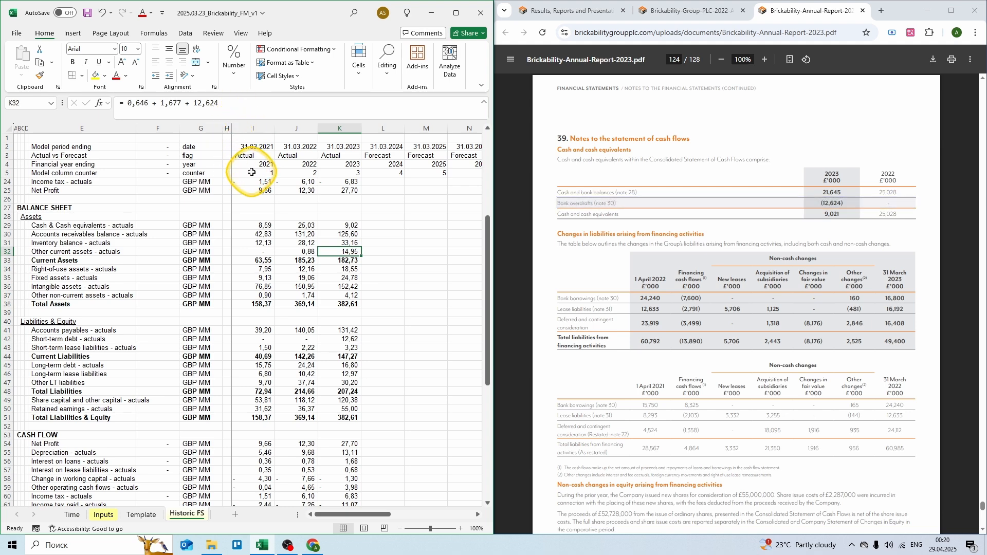
pyautogui.scroll(-1, 249, 174)
pyautogui.scroll(-1, 248, 174)
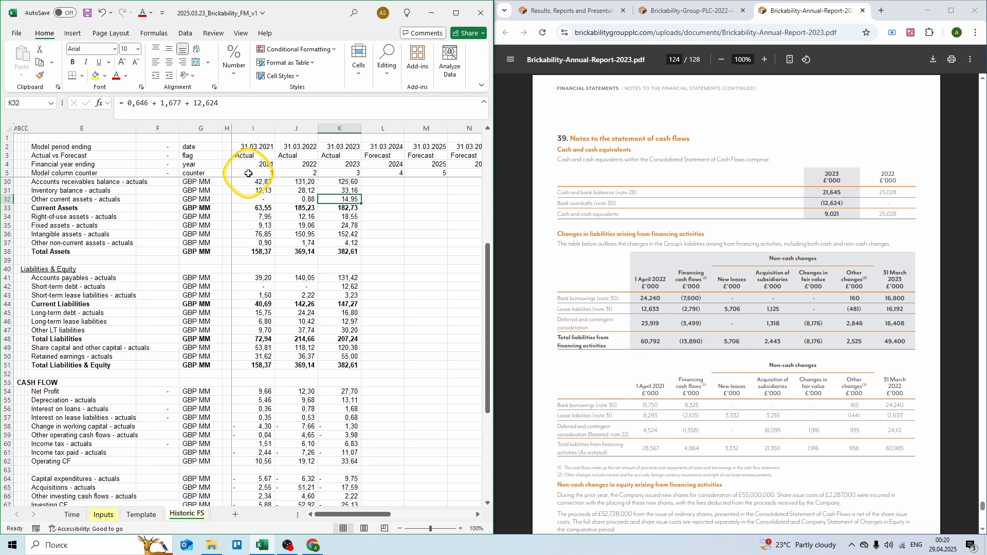
pyautogui.scroll(-3, 248, 173)
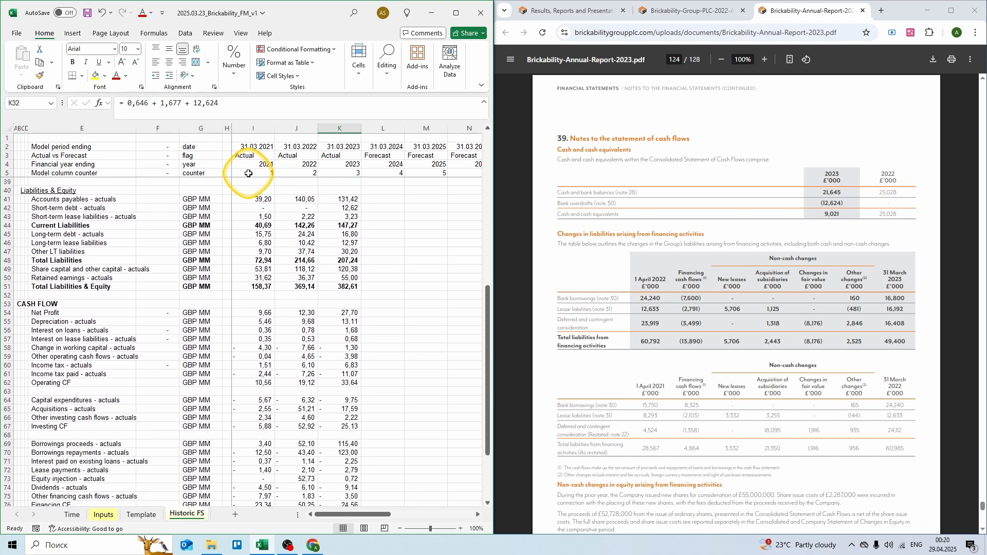
pyautogui.scroll(-4, 249, 174)
pyautogui.scroll(-2, 249, 173)
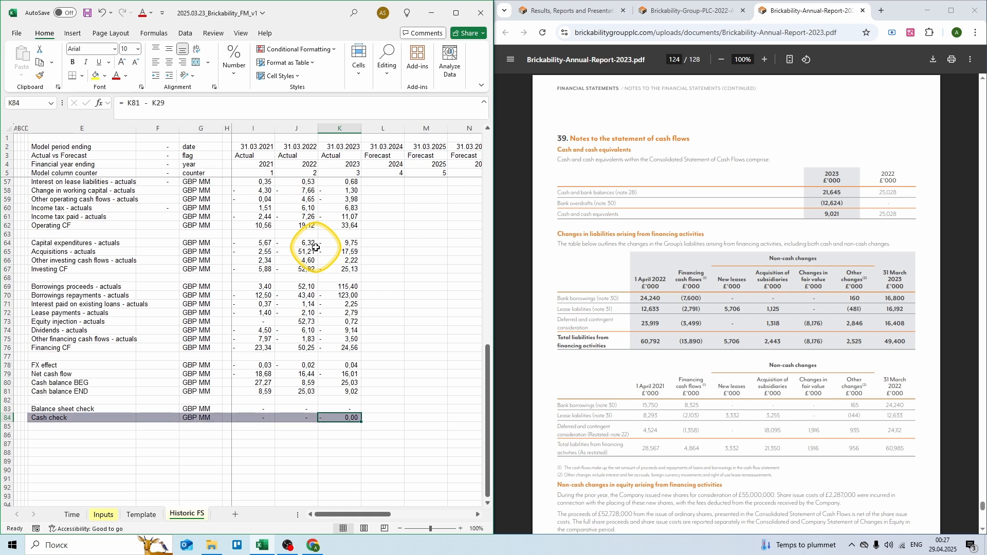
# Step: Show the 2023 cash check in K84 with eight decimal places
pyautogui.click(234, 61)
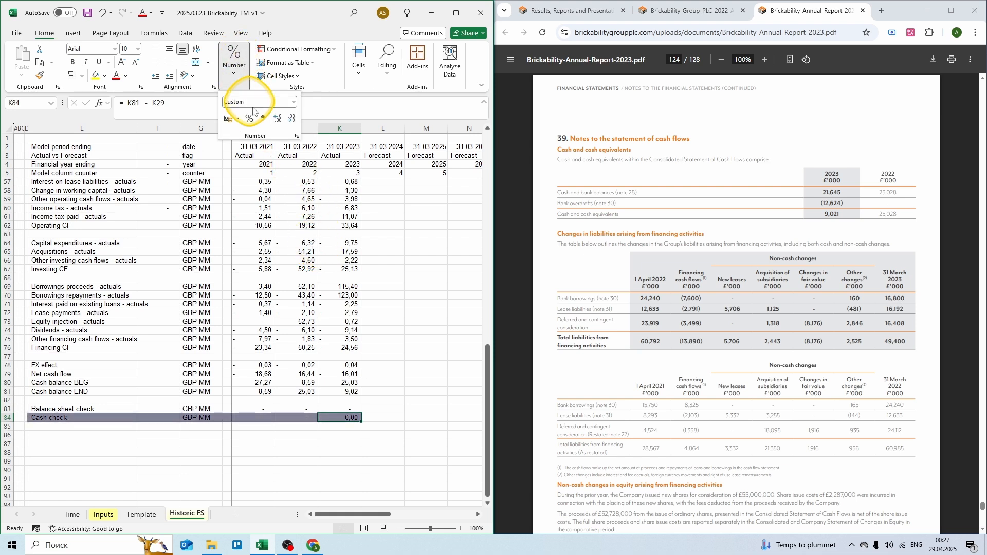
pyautogui.click(278, 119)
pyautogui.click(278, 118)
pyautogui.click(278, 119)
pyautogui.click(278, 119)
pyautogui.click(278, 119)
pyautogui.click(278, 119)
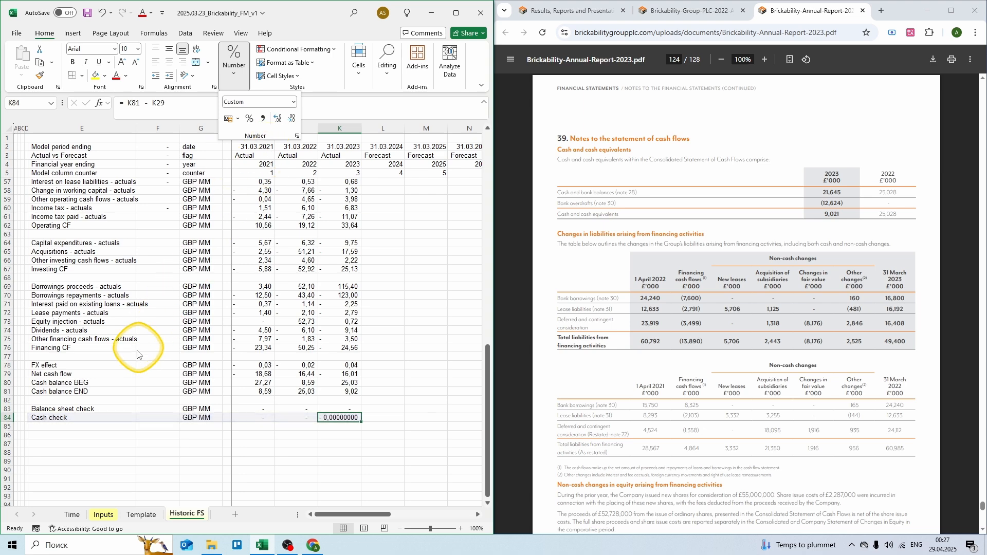
pyautogui.click(88, 426)
pyautogui.click(92, 435)
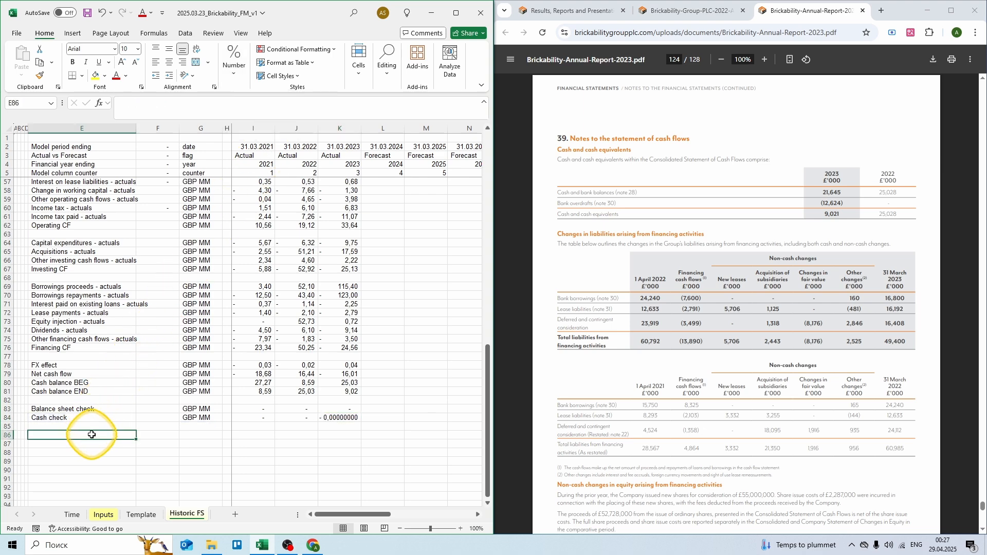
# Step: Select the historic figures from Revenue downward and maximize the Excel window
pyautogui.scroll(7, 103, 429)
pyautogui.scroll(10, 118, 422)
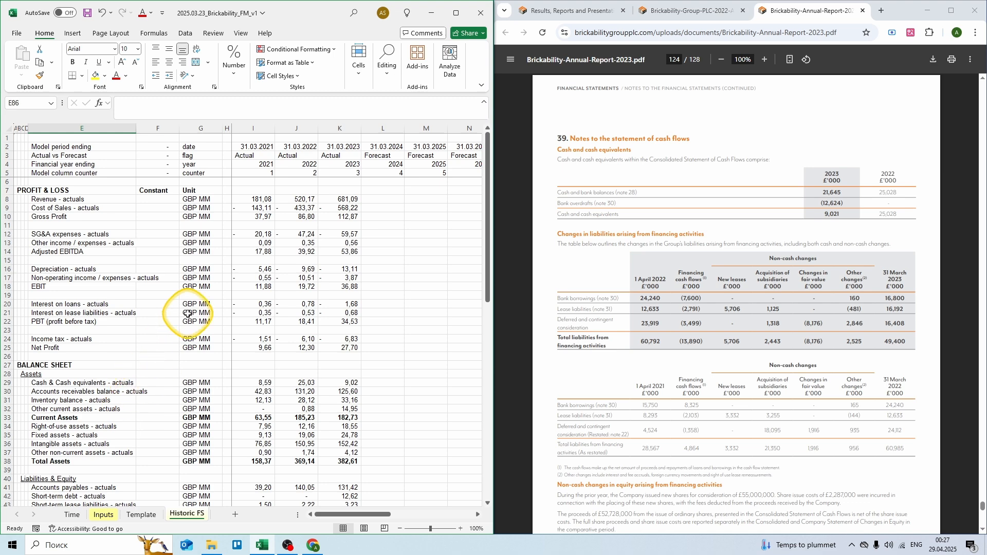
pyautogui.moveTo(251, 199); pyautogui.dragTo(356, 488)
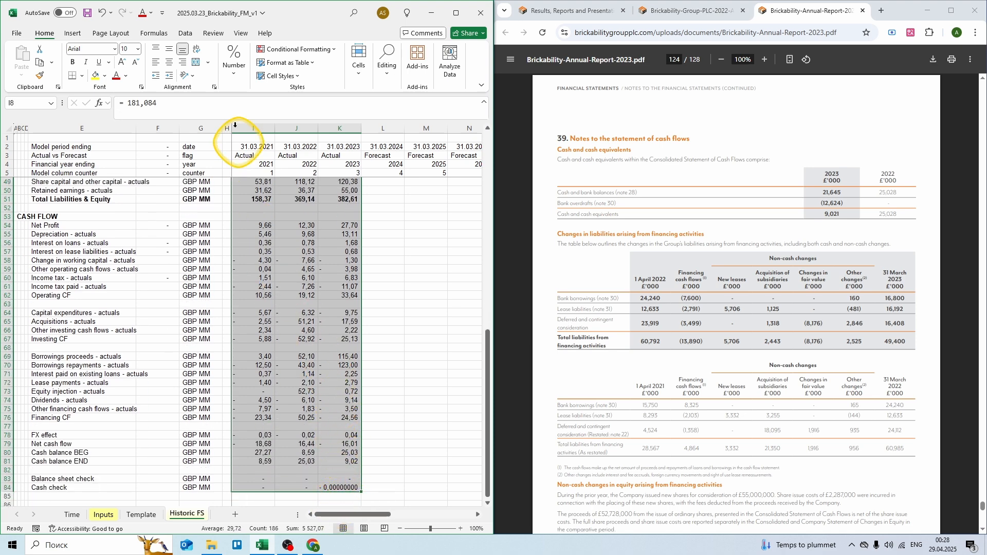
pyautogui.click(455, 14)
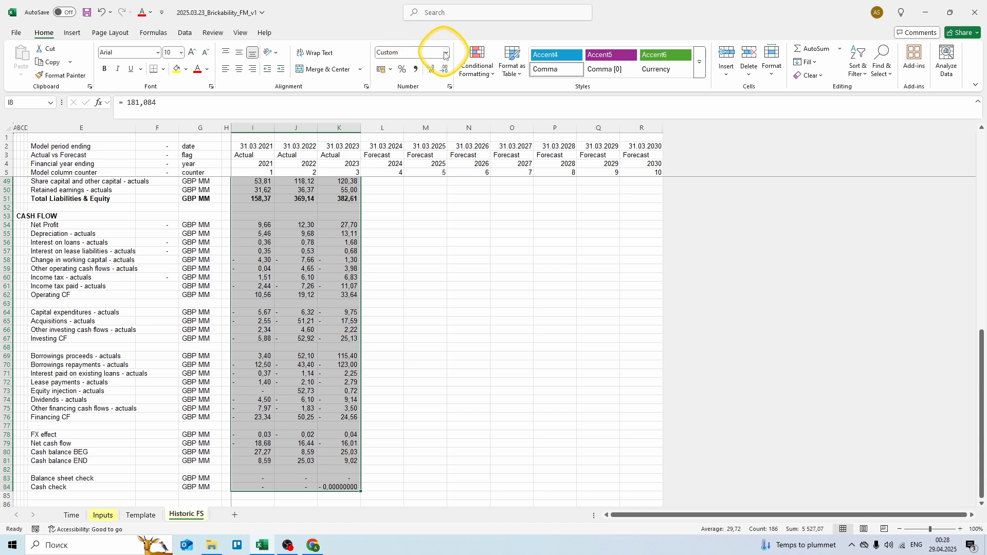
# Step: Apply the custom format # ##0;(# ##0);"-" to the selected 2021–2023 historic figures
pyautogui.click(445, 53)
pyautogui.click(423, 341)
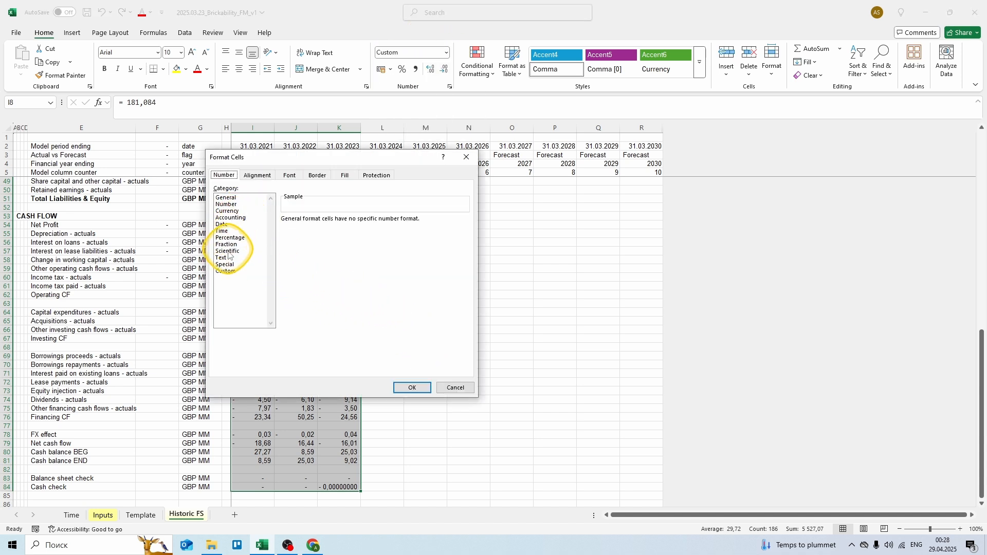
pyautogui.click(227, 270)
pyautogui.click(298, 252)
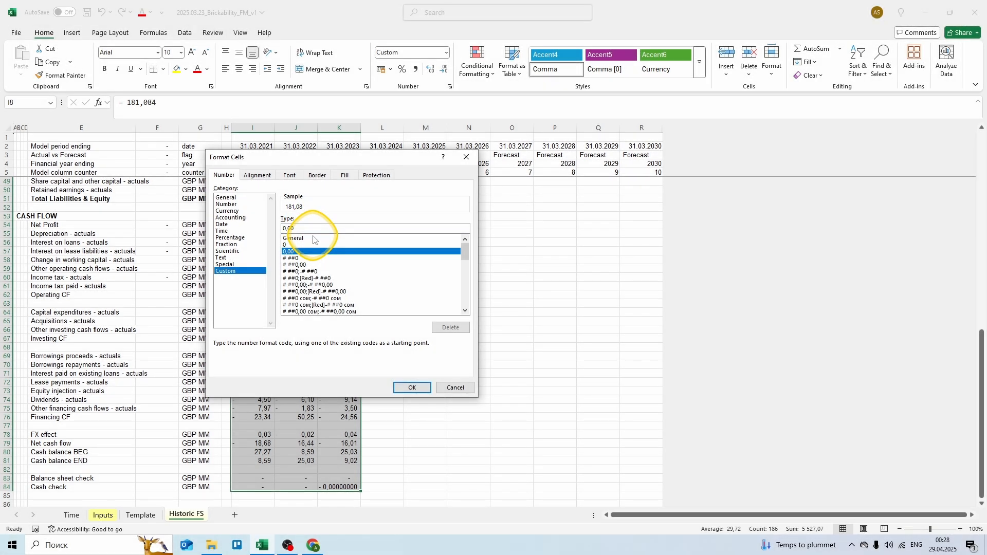
pyautogui.press('BackSpace')
pyautogui.press('BackSpace')
pyautogui.press('BackSpace')
pyautogui.press('BackSpace')
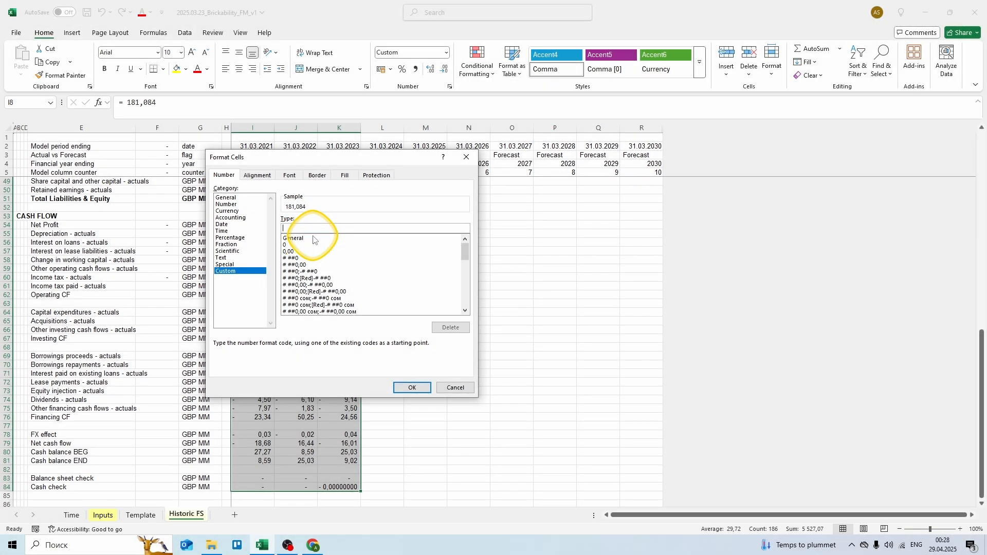
pyautogui.write('#')
pyautogui.write('; (# ##0); "-')
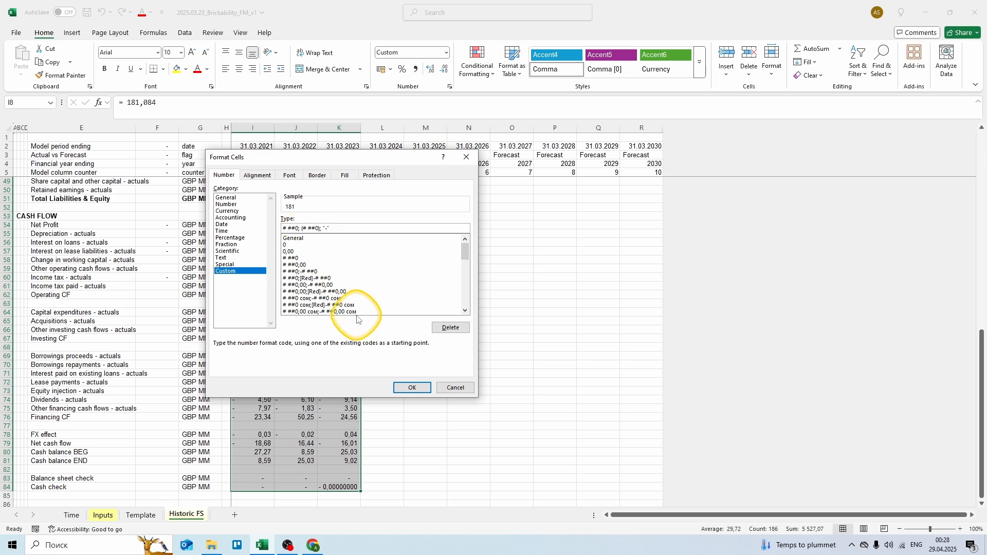
pyautogui.click(412, 388)
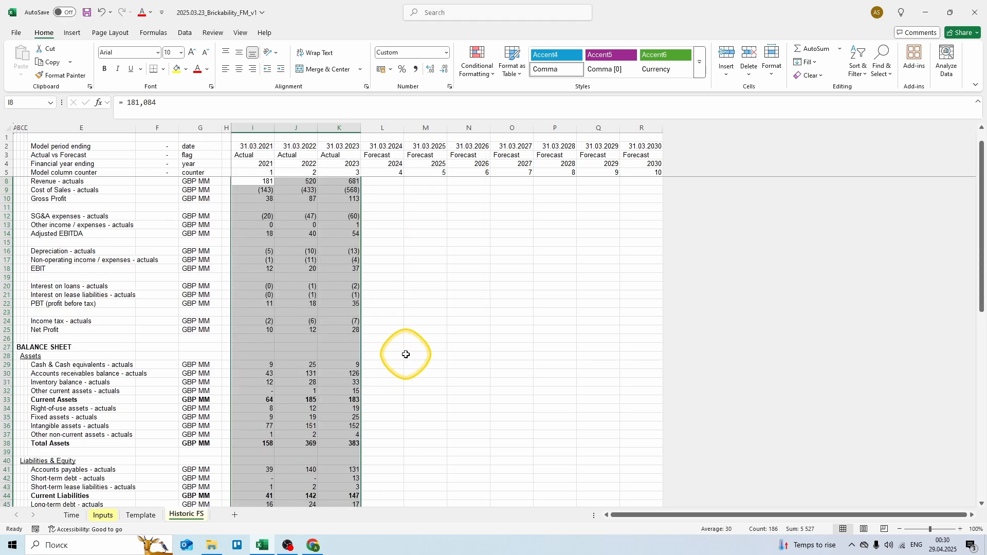
pyautogui.scroll(-8, 405, 354)
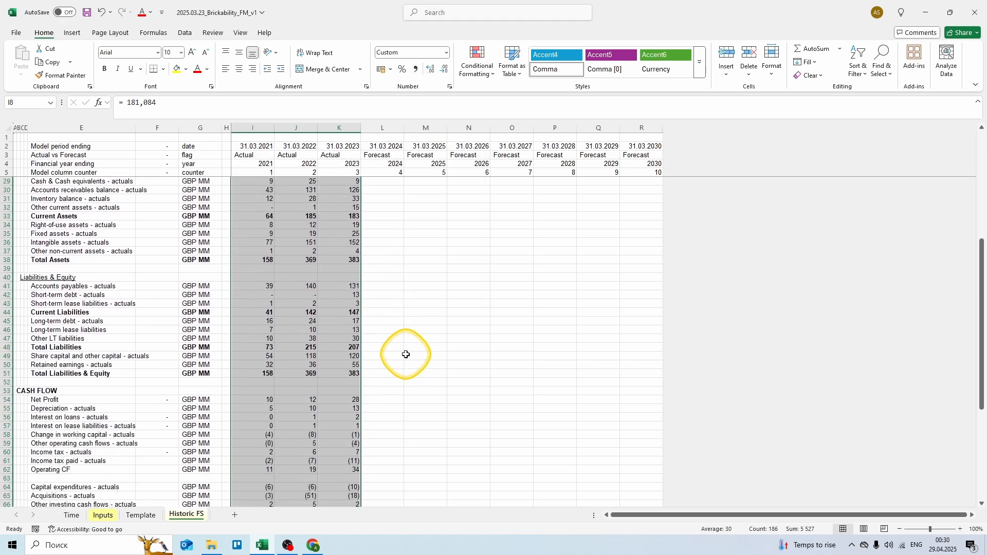
pyautogui.scroll(-6, 406, 354)
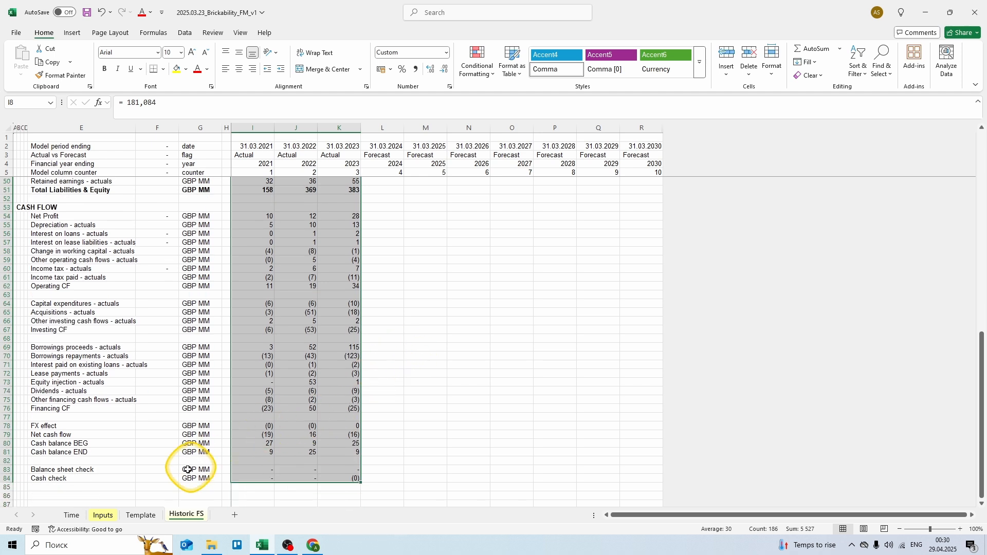
# Step: Select Template columns I:R from row 6 down and apply the # ##0;(# ##0);"-" custom format
pyautogui.click(141, 515)
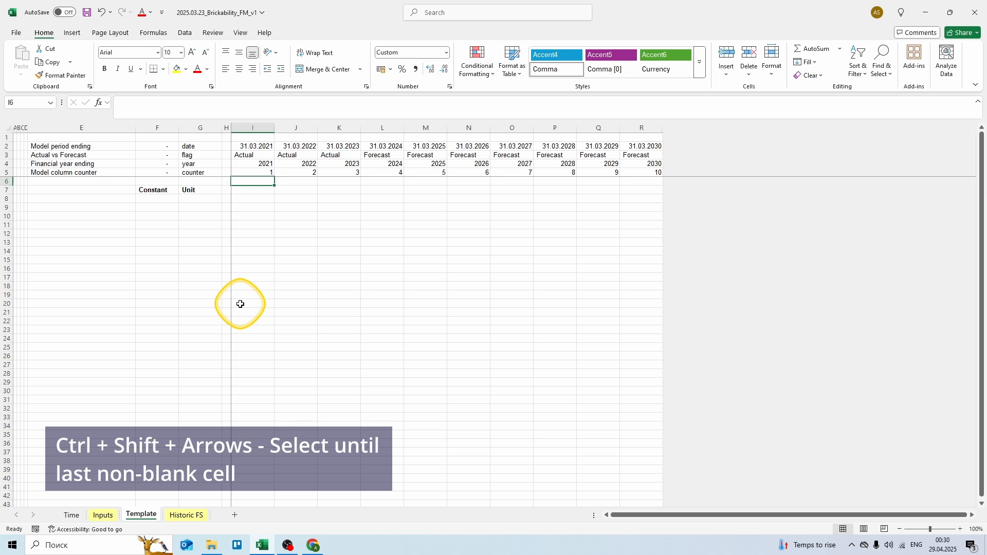
pyautogui.hotkey('ctrl', 'shift', 'Right')
pyautogui.hotkey('ctrl', 'shift', 'Down')
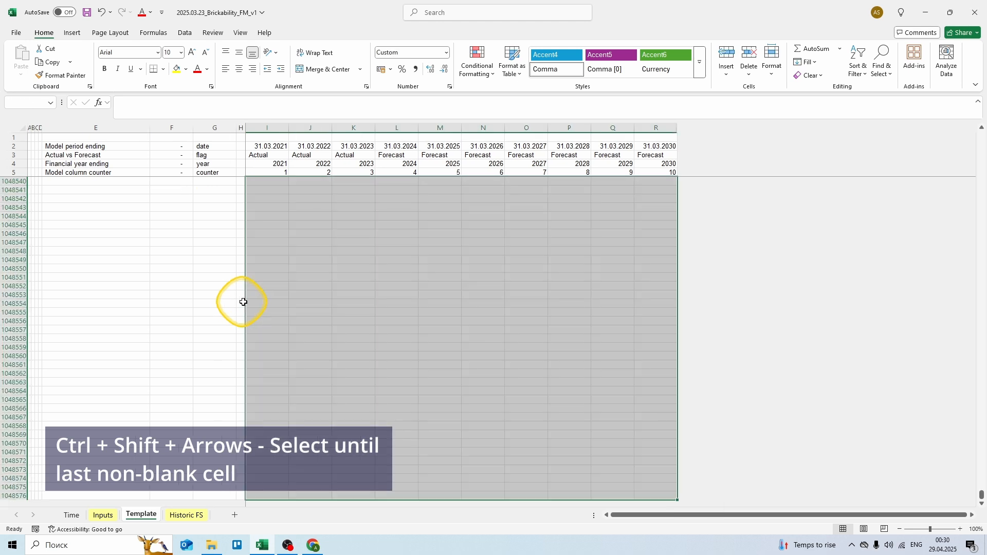
pyautogui.click(445, 52)
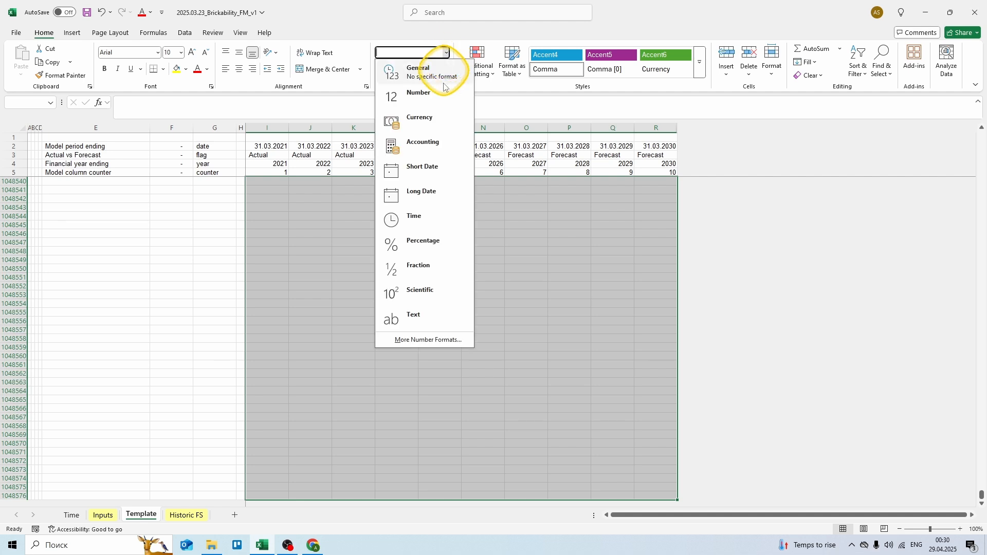
pyautogui.click(419, 338)
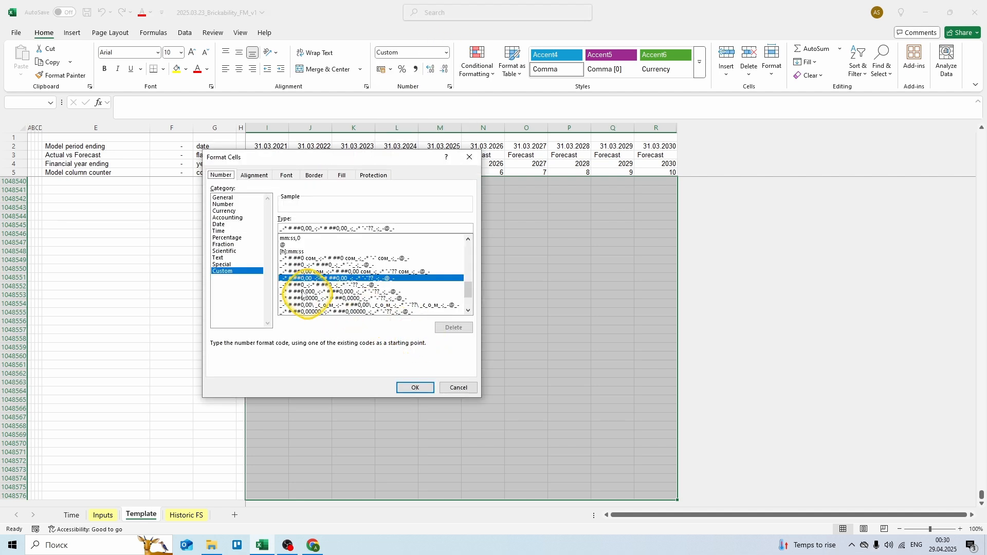
pyautogui.scroll(10, 303, 247)
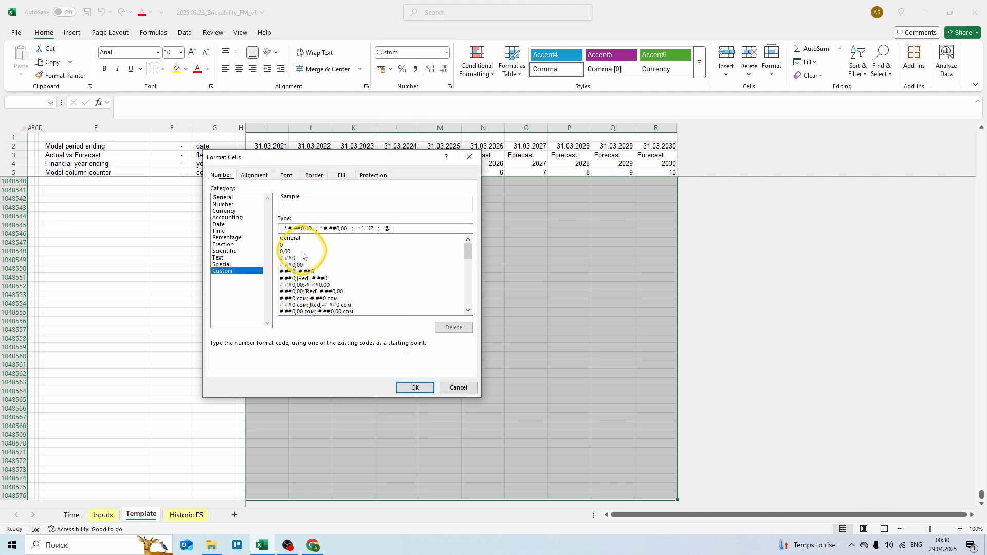
pyautogui.click(303, 258)
pyautogui.click(302, 227)
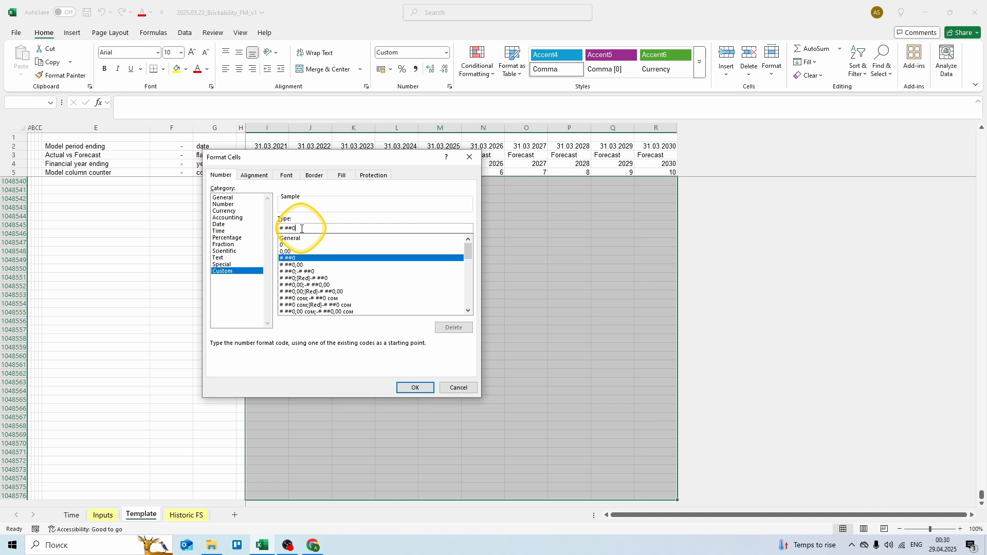
pyautogui.write('; (# ##0); "-')
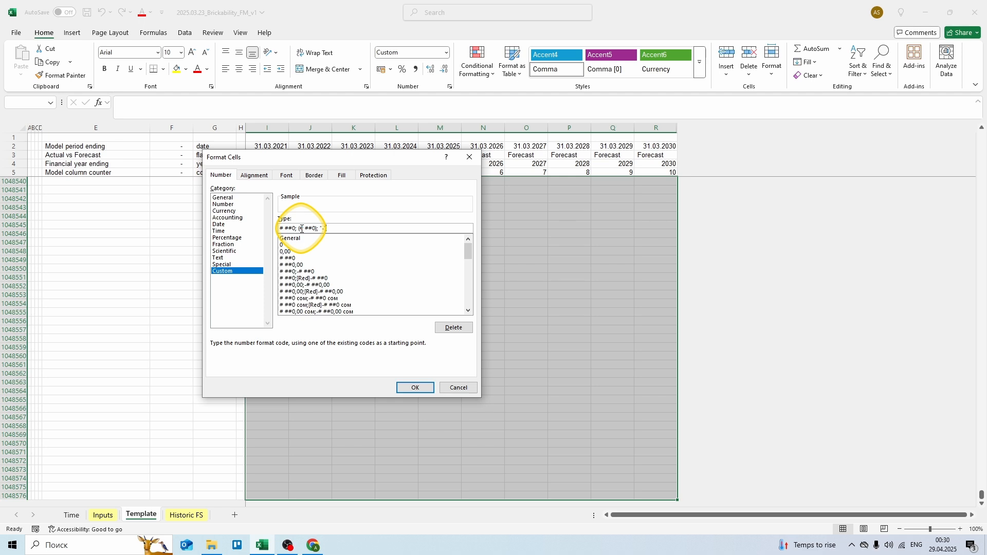
pyautogui.click(414, 388)
# Step: On Historic FS, select the P&L actuals from Revenue through income tax
pyautogui.click(181, 515)
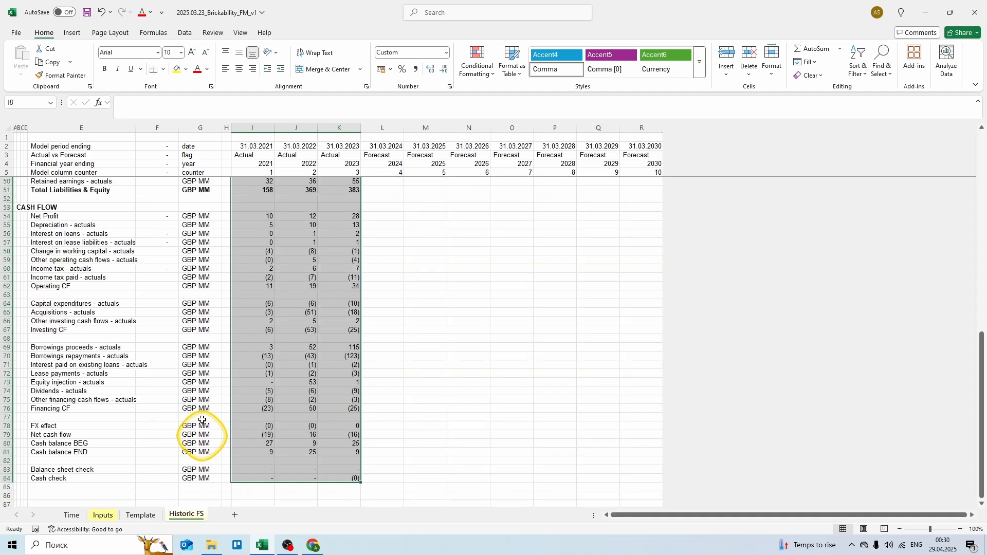
pyautogui.scroll(15, 180, 372)
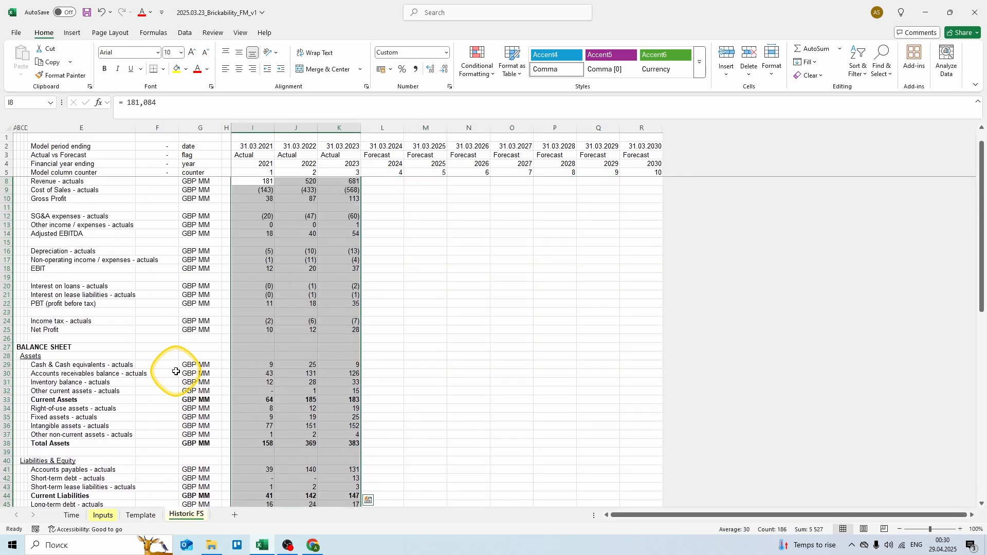
pyautogui.moveTo(260, 199); pyautogui.dragTo(331, 205)
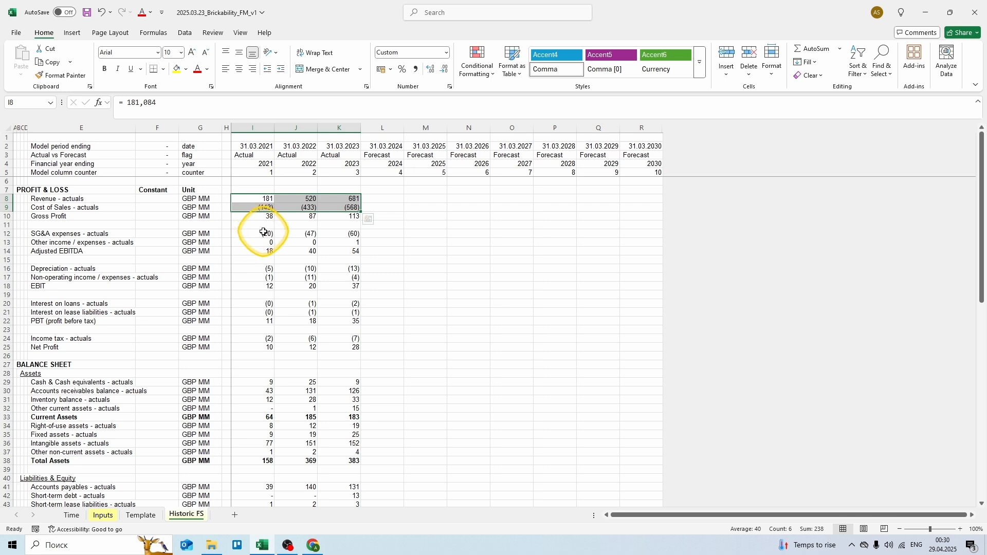
pyautogui.keyDown('ctrl'); pyautogui.moveTo(257, 234); pyautogui.dragTo(335, 242); pyautogui.keyUp('ctrl')
pyautogui.keyDown('ctrl'); pyautogui.moveTo(263, 269); pyautogui.dragTo(329, 278); pyautogui.keyUp('ctrl')
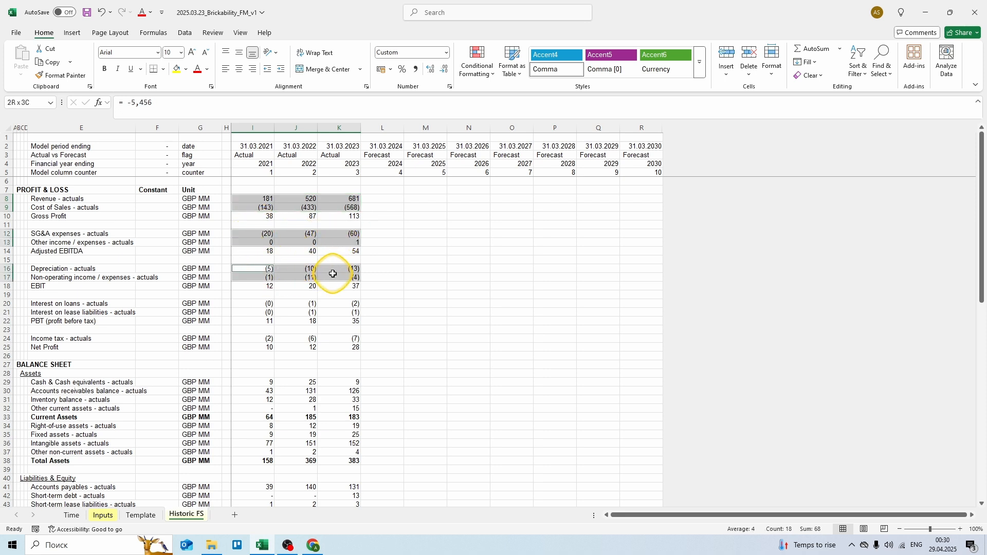
pyautogui.keyDown('ctrl'); pyautogui.moveTo(250, 304); pyautogui.dragTo(329, 312); pyautogui.keyUp('ctrl')
pyautogui.keyDown('ctrl'); pyautogui.moveTo(260, 338); pyautogui.dragTo(336, 338); pyautogui.keyUp('ctrl')
# Step: Add the balance sheet actuals, including current assets, long-term debt, liabilities and share capital
pyautogui.keyDown('ctrl'); pyautogui.moveTo(257, 382); pyautogui.dragTo(337, 409); pyautogui.keyUp('ctrl')
pyautogui.keyDown('ctrl'); pyautogui.moveTo(272, 430); pyautogui.dragTo(332, 452); pyautogui.keyUp('ctrl')
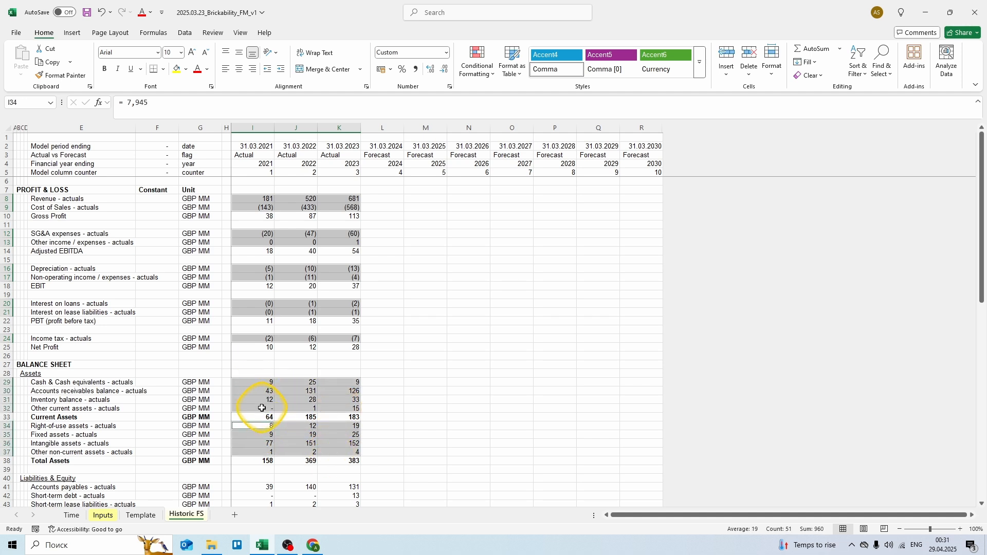
pyautogui.scroll(-3, 260, 409)
pyautogui.scroll(-5, 260, 406)
pyautogui.keyDown('ctrl'); pyautogui.moveTo(263, 278); pyautogui.dragTo(325, 292); pyautogui.keyUp('ctrl')
pyautogui.keyDown('ctrl'); pyautogui.click(260, 312); pyautogui.keyUp('ctrl')
pyautogui.keyDown('ctrl'); pyautogui.moveTo(260, 312); pyautogui.dragTo(335, 329); pyautogui.keyUp('ctrl')
pyautogui.keyDown('ctrl'); pyautogui.moveTo(260, 347); pyautogui.dragTo(336, 357); pyautogui.keyUp('ctrl')
# Step: Add the cash flow actuals from depreciation through the FX effect row
pyautogui.scroll(-1, 309, 363)
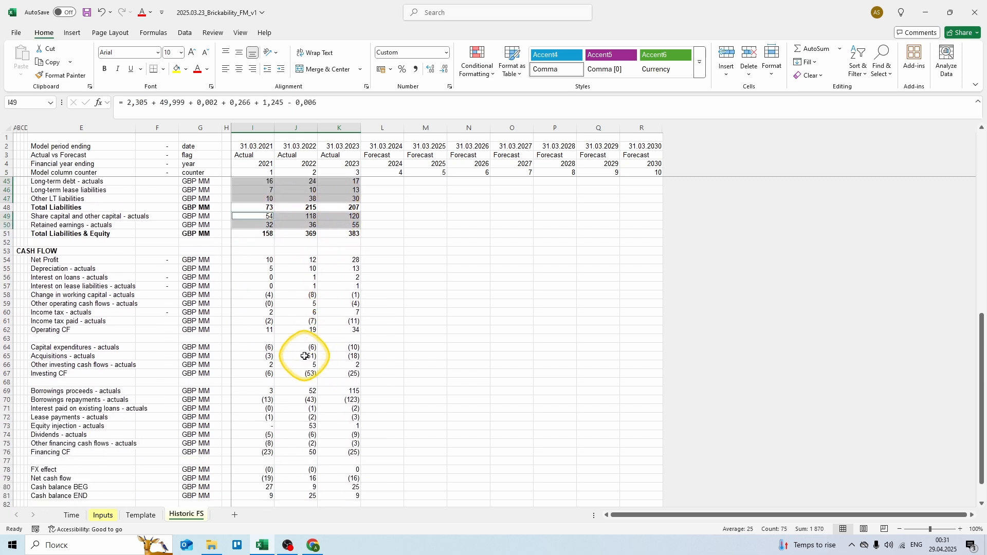
pyautogui.moveTo(261, 269); pyautogui.dragTo(323, 270)
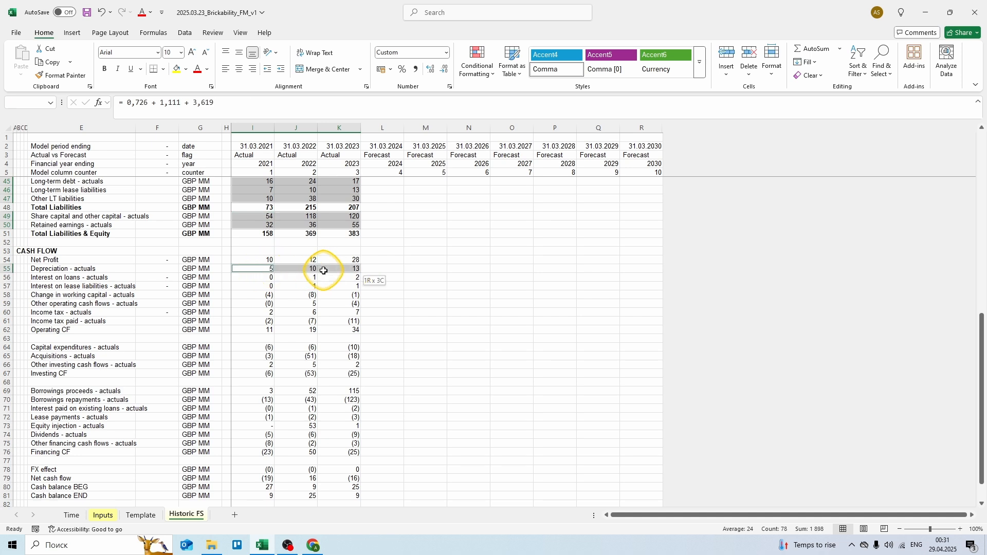
pyautogui.moveTo(262, 296); pyautogui.dragTo(329, 302)
pyautogui.moveTo(269, 320); pyautogui.dragTo(314, 322)
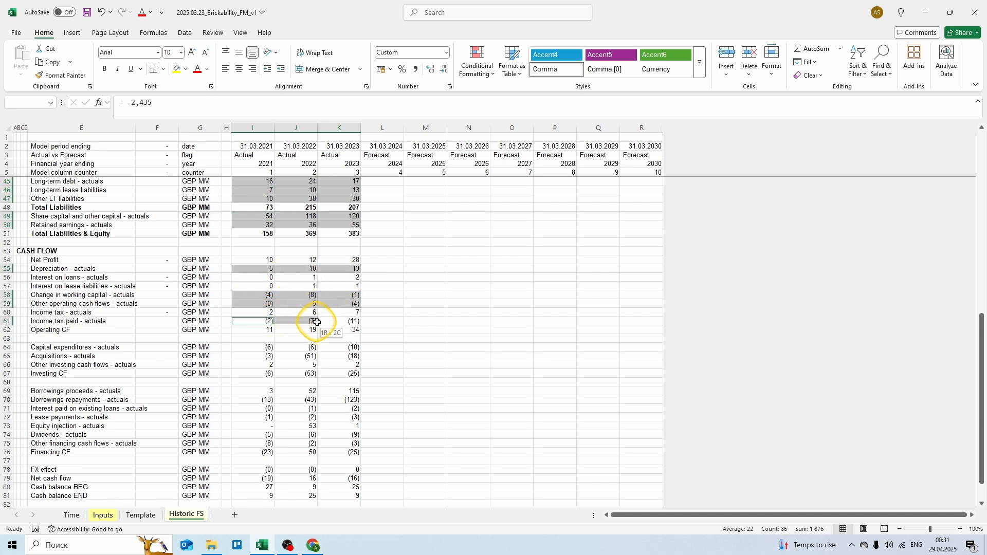
pyautogui.moveTo(270, 346); pyautogui.dragTo(327, 368)
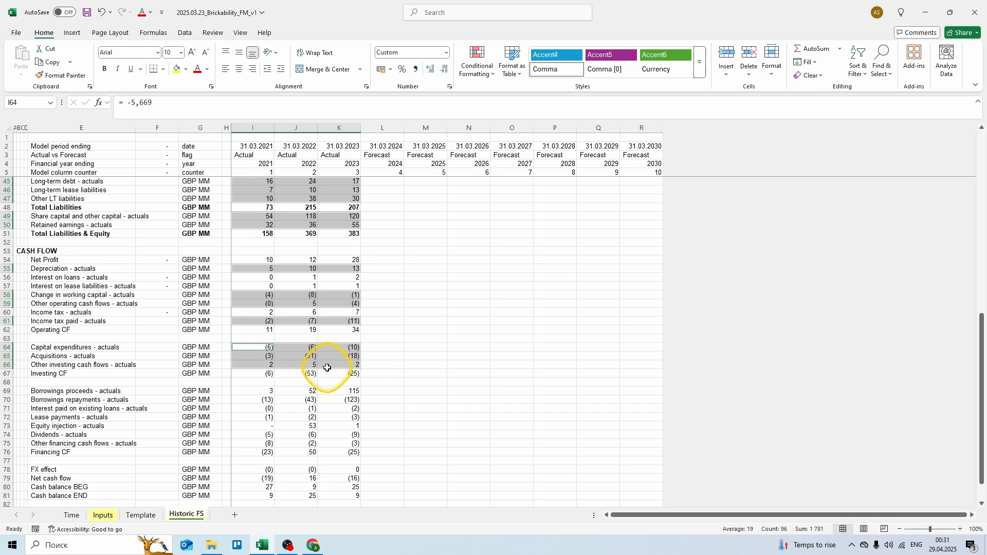
pyautogui.moveTo(260, 388); pyautogui.dragTo(335, 442)
pyautogui.moveTo(262, 469); pyautogui.dragTo(333, 470)
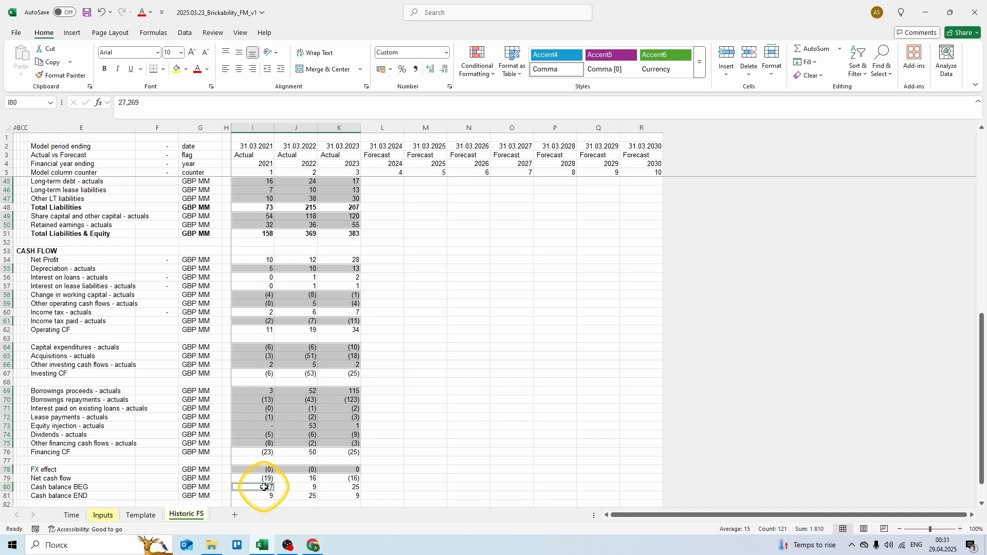
# Step: Fill all the selected actuals input cells light yellow
pyautogui.press('alt')
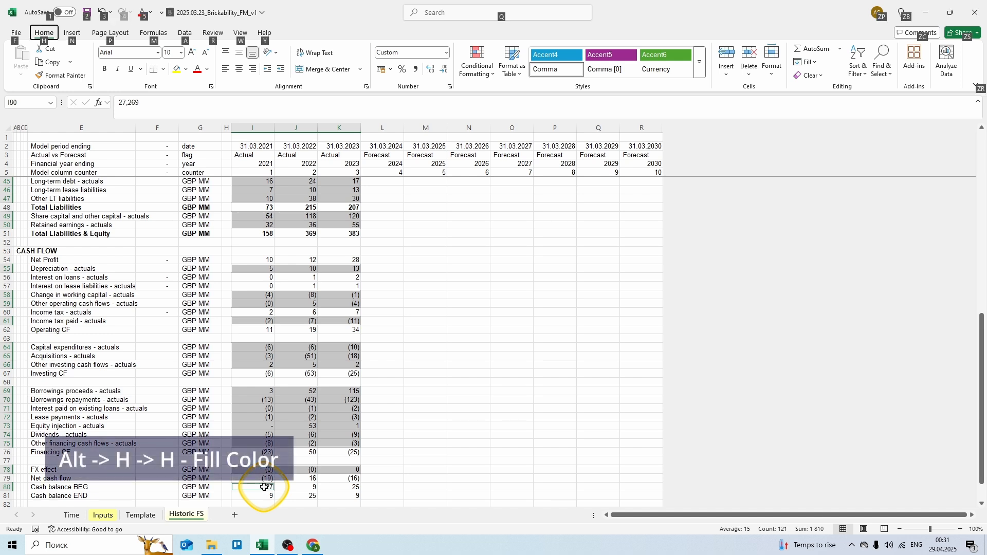
pyautogui.press('h')
pyautogui.press('h')
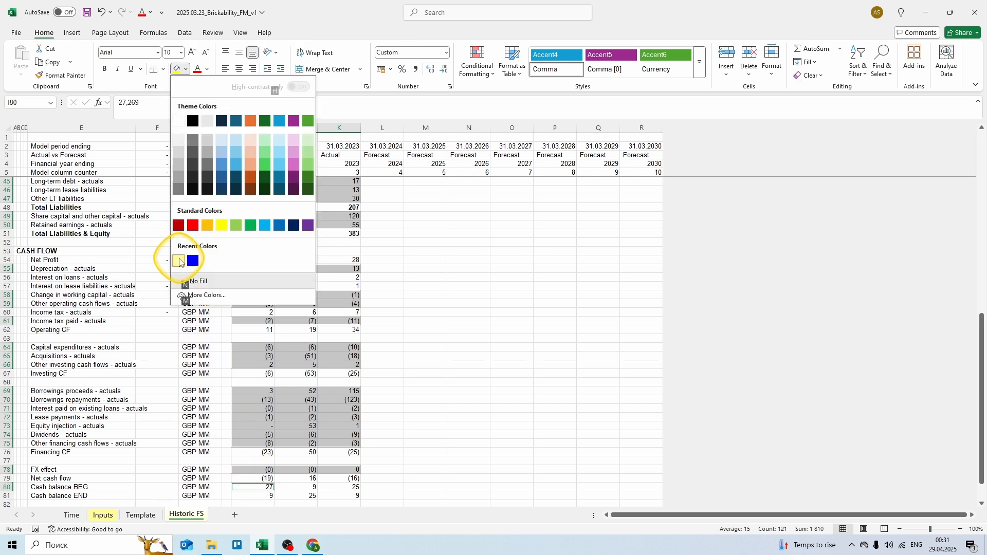
pyautogui.click(178, 258)
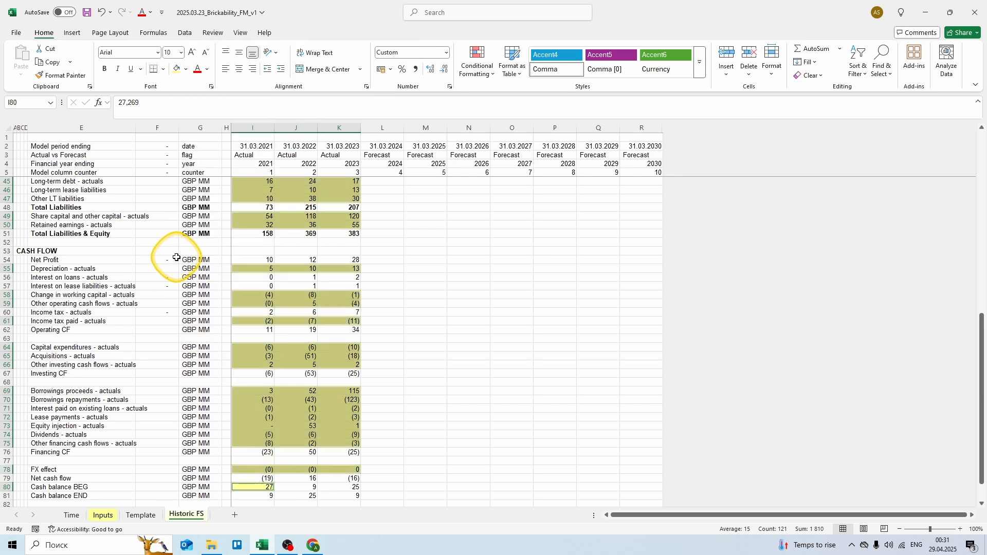
pyautogui.click(204, 270)
pyautogui.scroll(13, 205, 270)
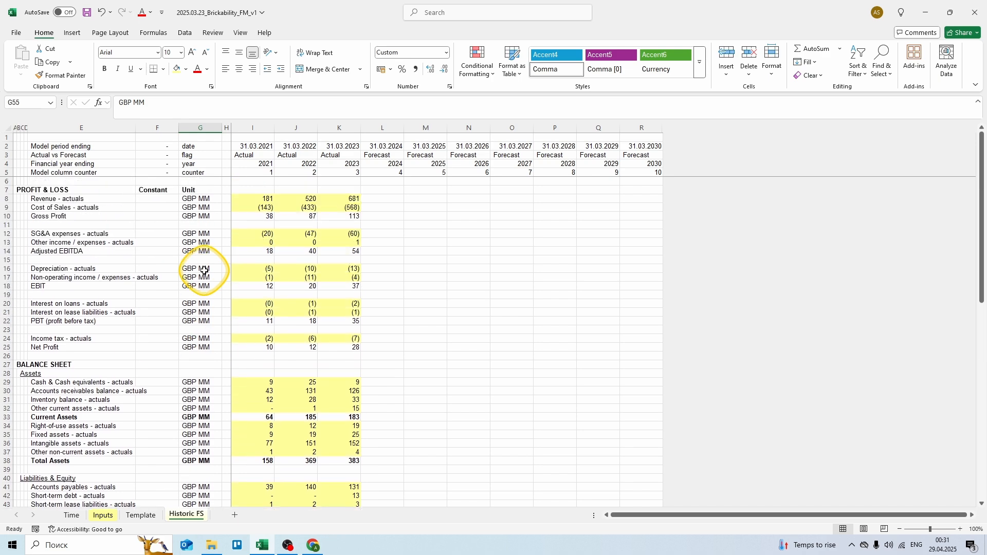
# Step: Set the border line colour to grey
pyautogui.click(163, 69)
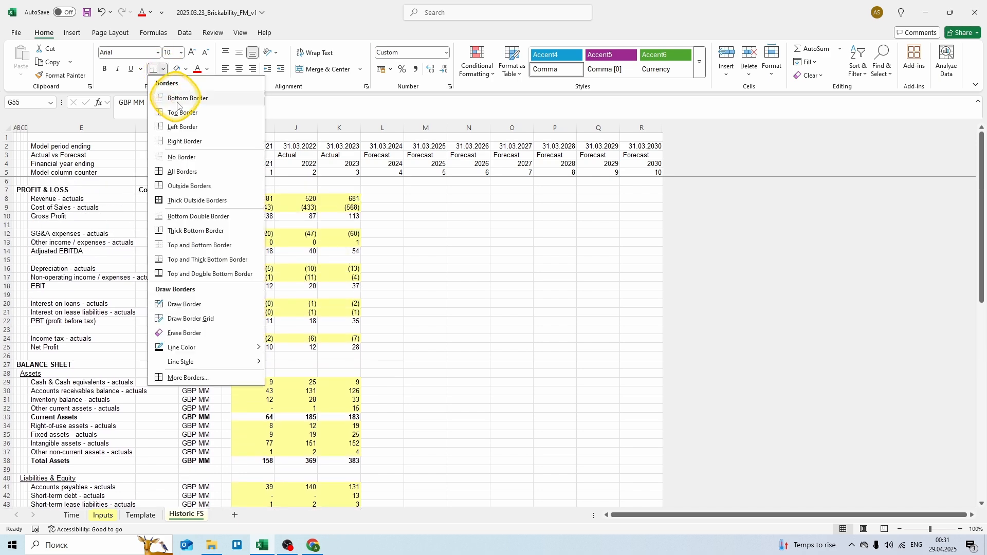
pyautogui.moveTo(229, 349)
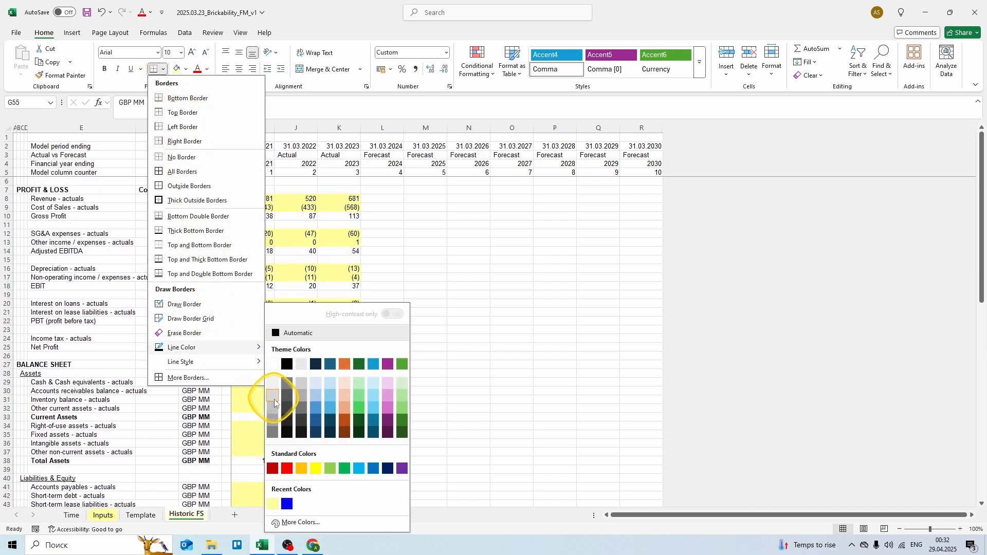
pyautogui.click(273, 433)
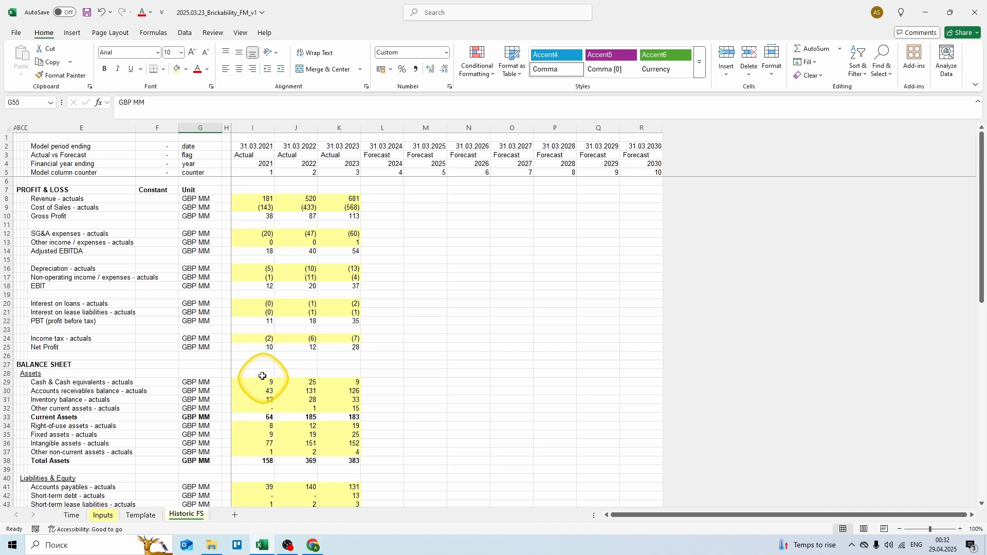
# Step: Select the Gross Profit, Adjusted EBITDA, EBIT, PBT and Net Profit rows
pyautogui.click(111, 217)
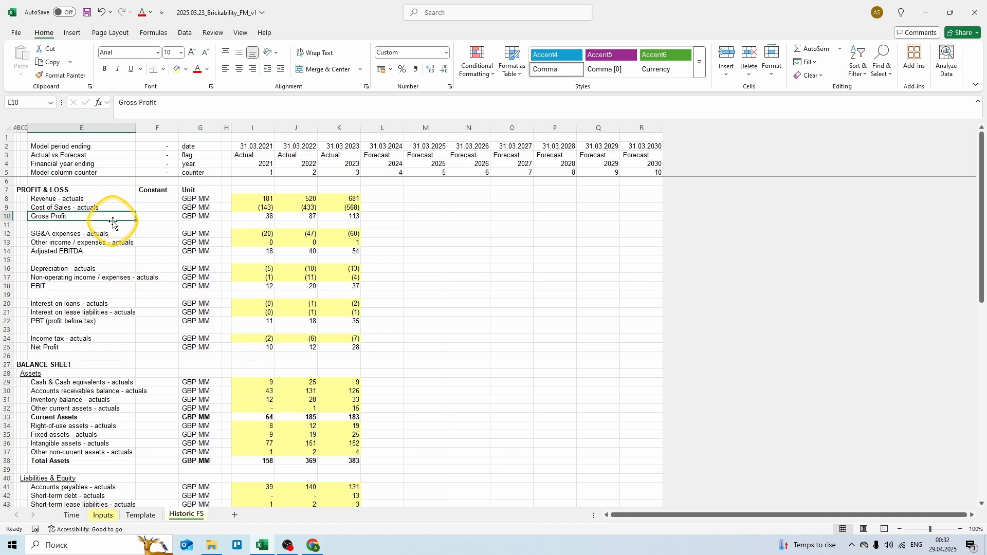
pyautogui.hotkey('shift', 'space')
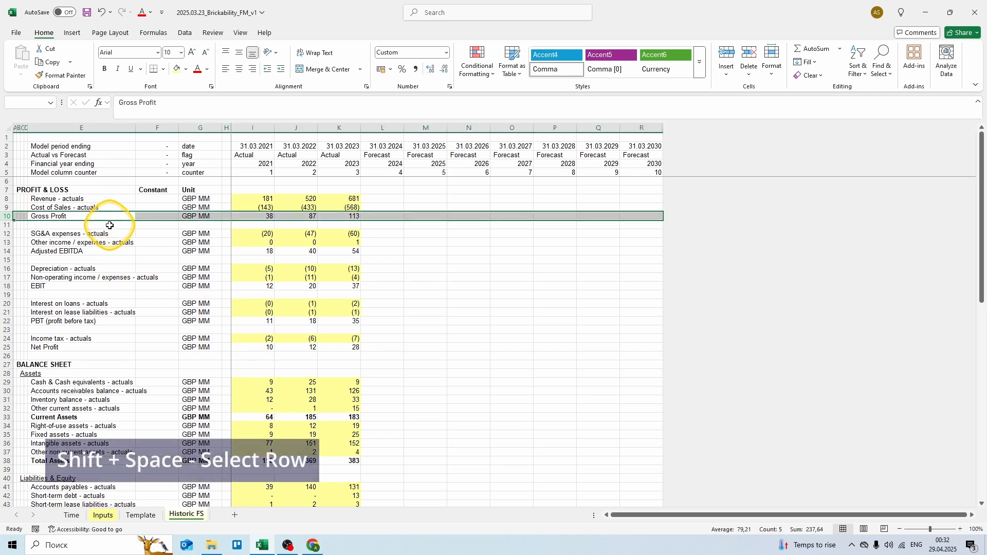
pyautogui.keyDown('ctrl'); pyautogui.click(102, 253); pyautogui.keyUp('ctrl')
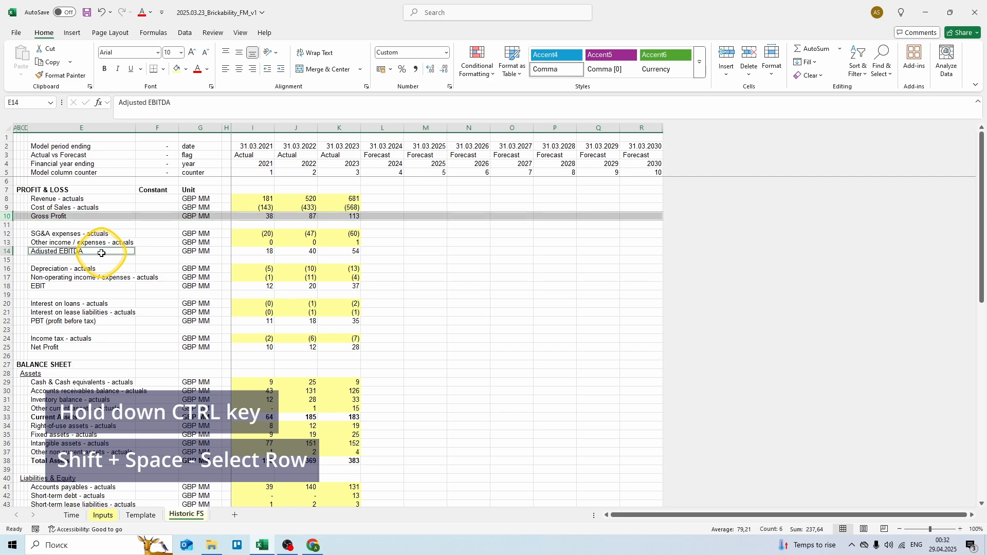
pyautogui.hotkey('shift', 'space')
pyautogui.keyDown('ctrl'); pyautogui.click(91, 286); pyautogui.keyUp('ctrl')
pyautogui.hotkey('shift', 'space')
pyautogui.keyDown('ctrl'); pyautogui.click(83, 321); pyautogui.keyUp('ctrl')
pyautogui.hotkey('shift', 'space')
pyautogui.keyDown('ctrl'); pyautogui.click(78, 347); pyautogui.keyUp('ctrl')
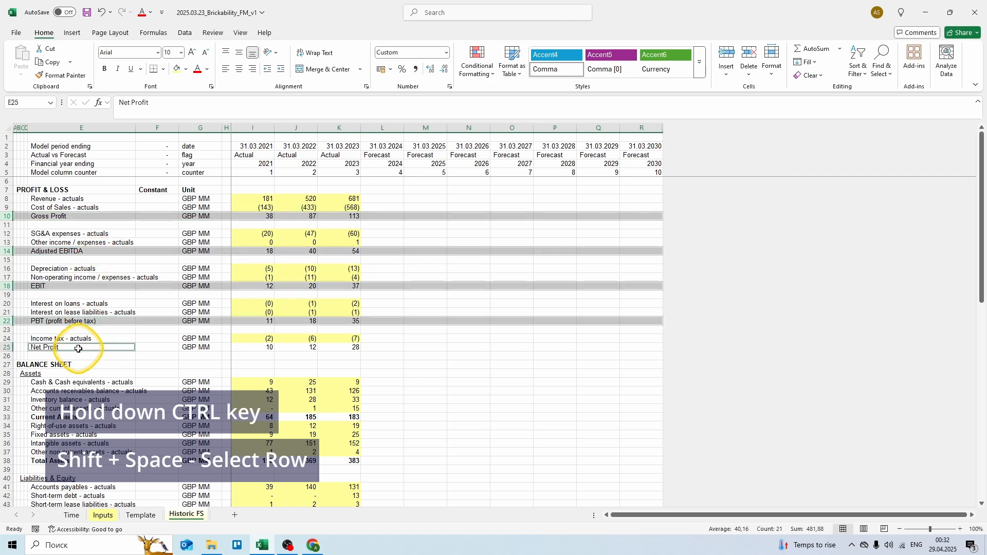
pyautogui.hotkey('shift', 'space')
# Step: Add the Total Assets, Total Liabilities & Equity, Operating, Investing and Financing CF rows
pyautogui.keyDown('ctrl'); pyautogui.click(80, 460); pyautogui.keyUp('ctrl')
pyautogui.hotkey('shift', 'space')
pyautogui.scroll(-7, 82, 442)
pyautogui.keyDown('ctrl'); pyautogui.click(87, 390); pyautogui.keyUp('ctrl')
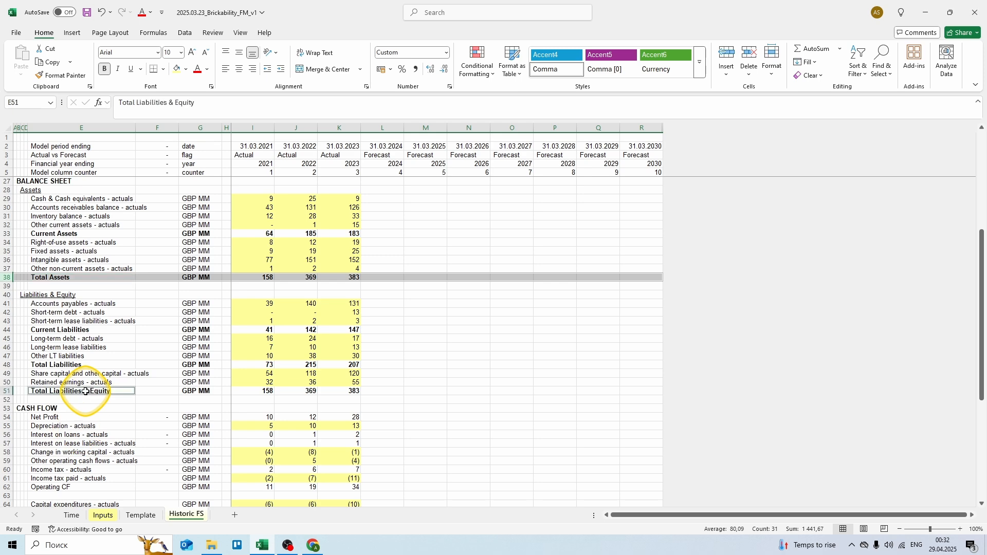
pyautogui.hotkey('shift', 'space')
pyautogui.scroll(-7, 93, 380)
pyautogui.keyDown('ctrl'); pyautogui.click(87, 305); pyautogui.keyUp('ctrl')
pyautogui.hotkey('shift', 'space')
pyautogui.keyDown('ctrl'); pyautogui.click(77, 348); pyautogui.keyUp('ctrl')
pyautogui.hotkey('shift', 'space')
pyautogui.keyDown('ctrl'); pyautogui.click(76, 425); pyautogui.keyUp('ctrl')
pyautogui.hotkey('shift', 'space')
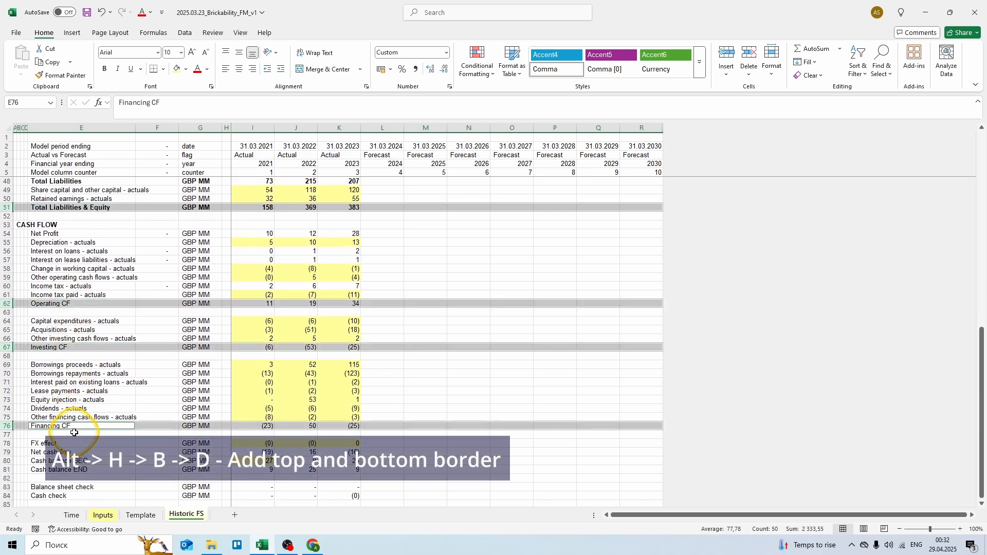
# Step: Give the selected subtotal rows top and bottom borders
pyautogui.press('alt')
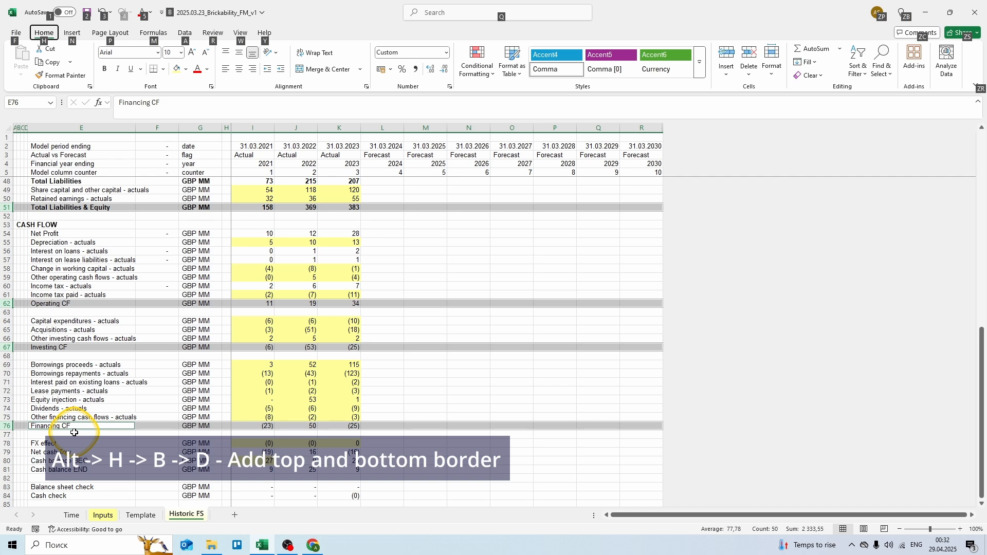
pyautogui.press('h')
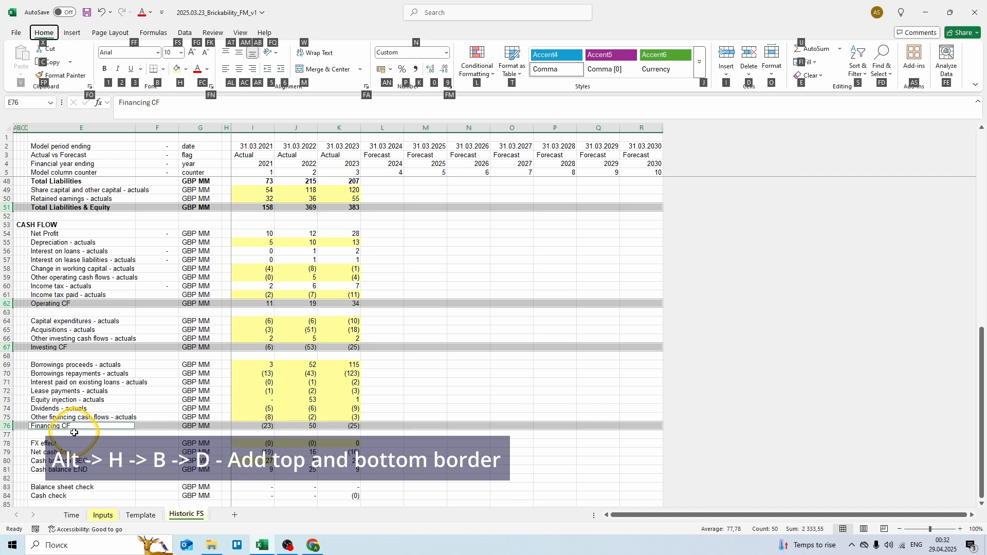
pyautogui.press('b')
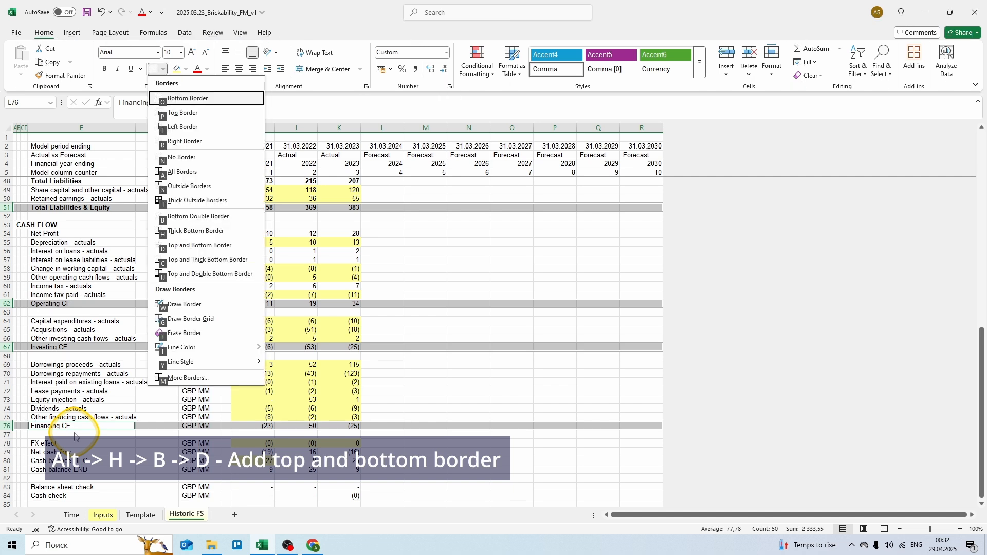
pyautogui.press('d')
pyautogui.click(109, 401)
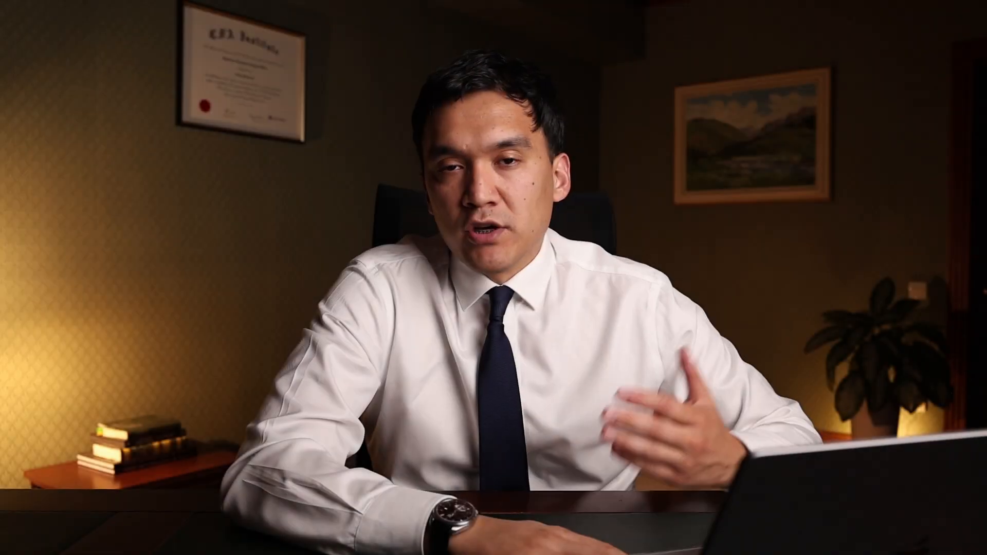